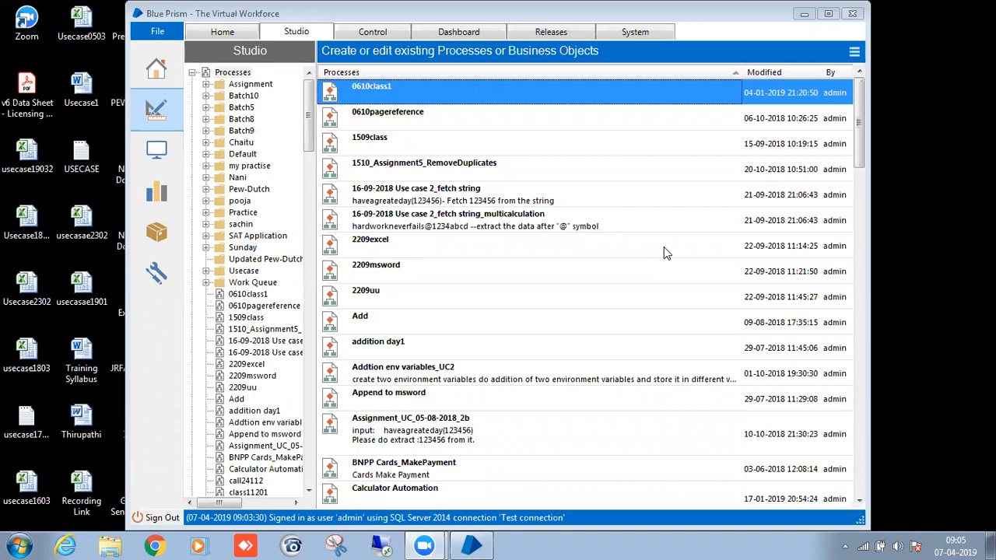
Compare the Studio process list with the Control area's sessions, resources and queue list
{"action": "left_click", "coordinate": [379, 35]}
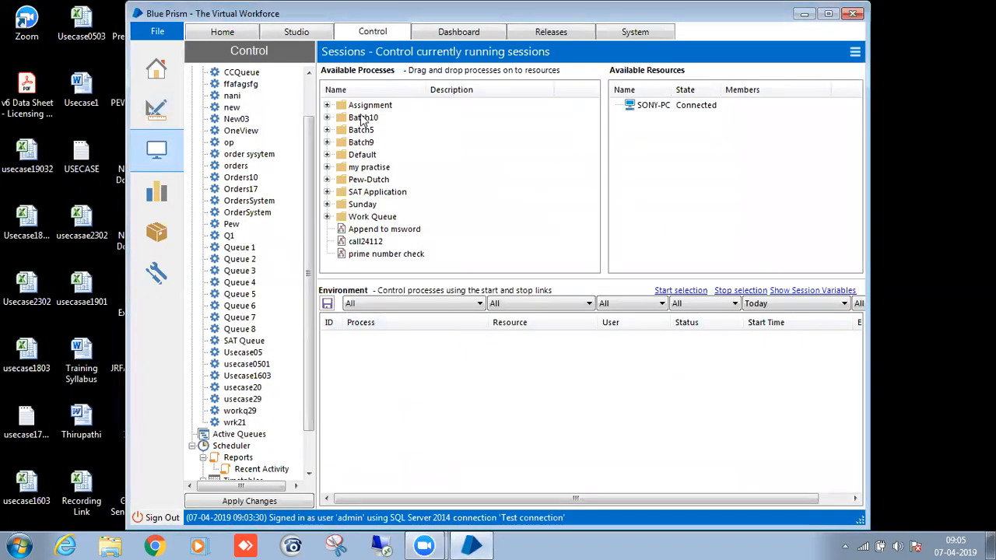
{"action": "left_click", "coordinate": [299, 32]}
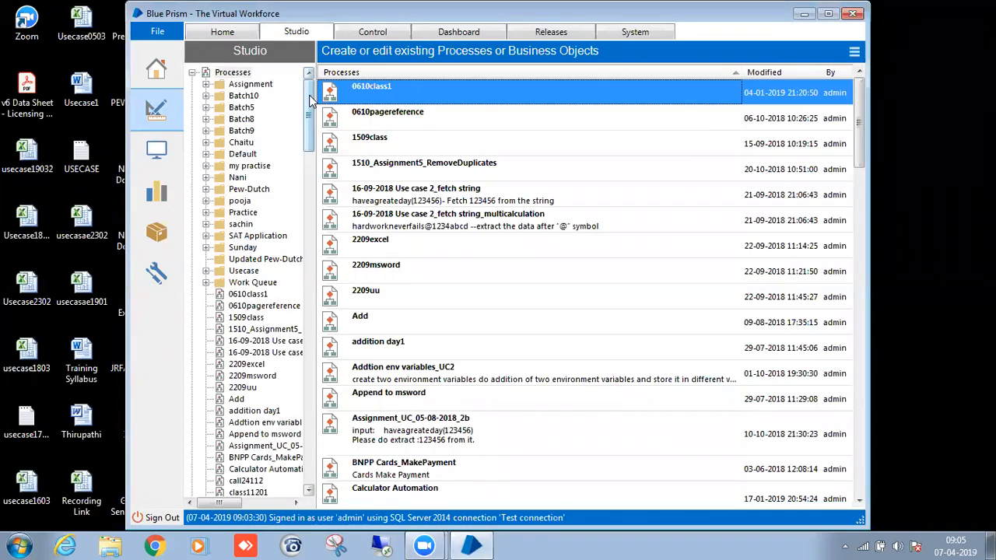
{"action": "left_click", "coordinate": [378, 35]}
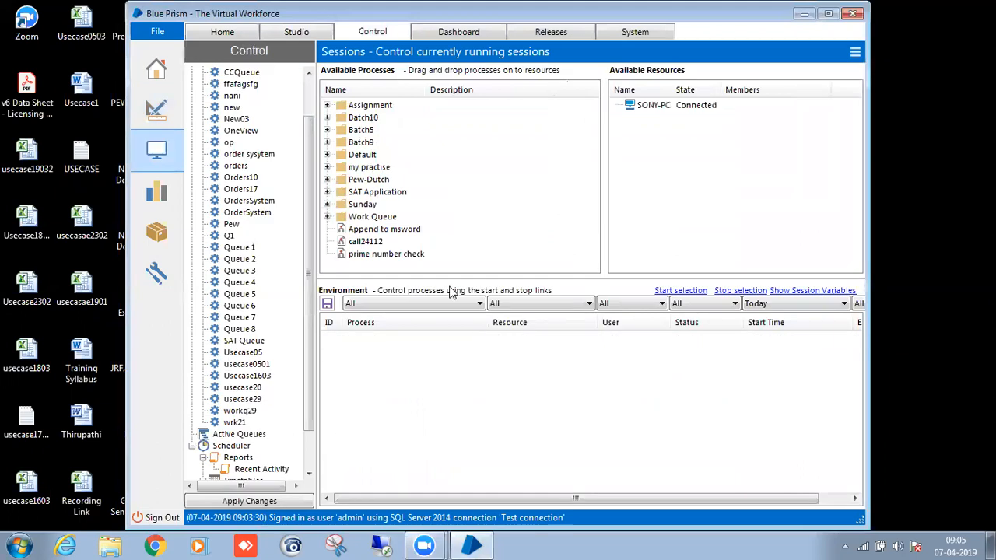
{"action": "scroll", "coordinate": [308, 95], "scroll_direction": "up", "scroll_amount": 2}
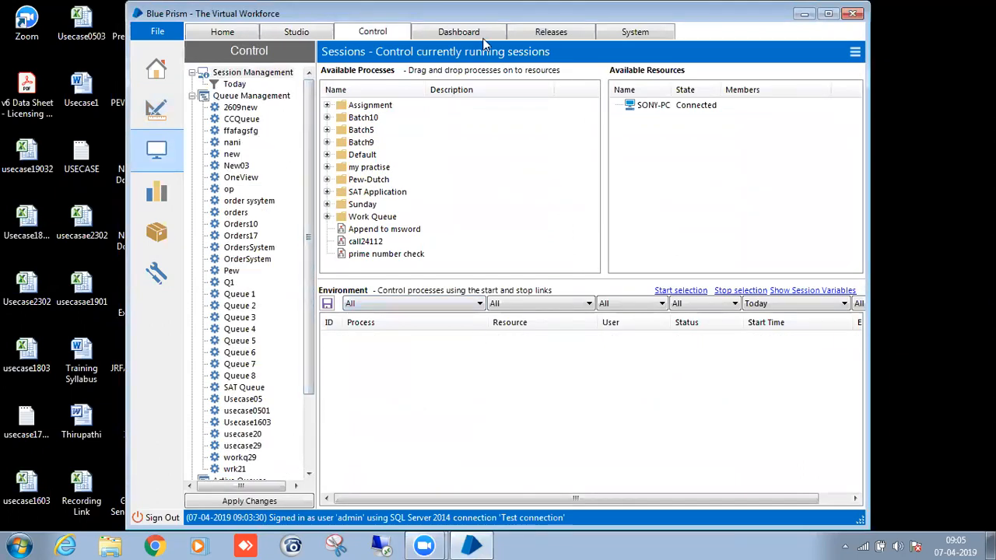
{"action": "scroll", "coordinate": [318, 118], "scroll_direction": "down", "scroll_amount": 1}
{"action": "scroll", "coordinate": [315, 87], "scroll_direction": "up", "scroll_amount": 1}
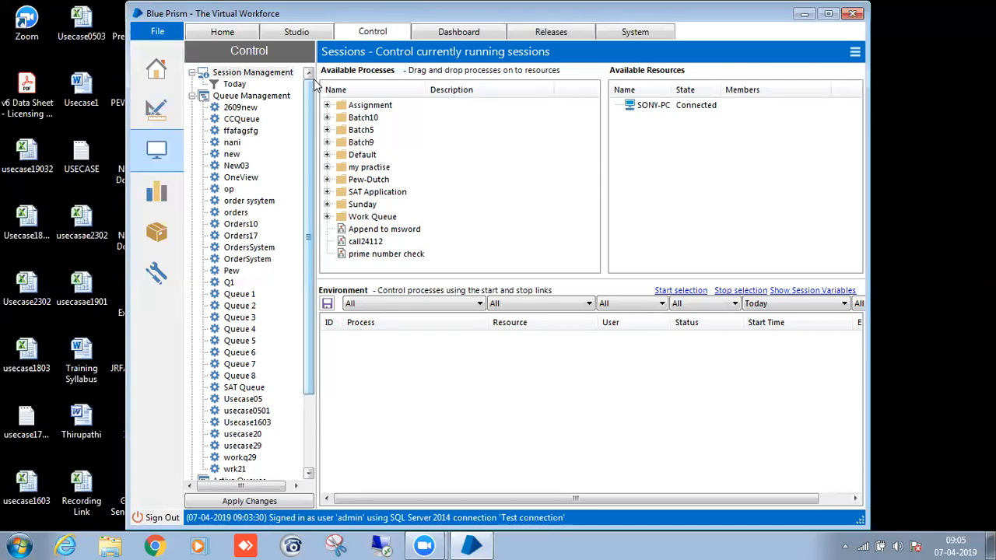
Open the Excelusecase2403 process from the Batch10 folder in Studio and examine its main page flow
{"action": "left_click", "coordinate": [311, 36]}
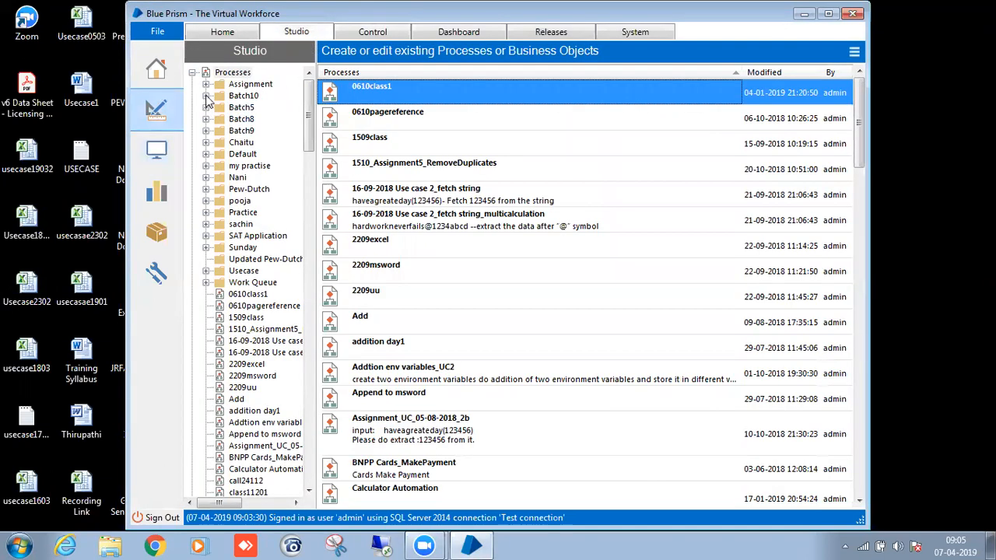
{"action": "left_click", "coordinate": [205, 96]}
{"action": "left_click", "coordinate": [264, 154]}
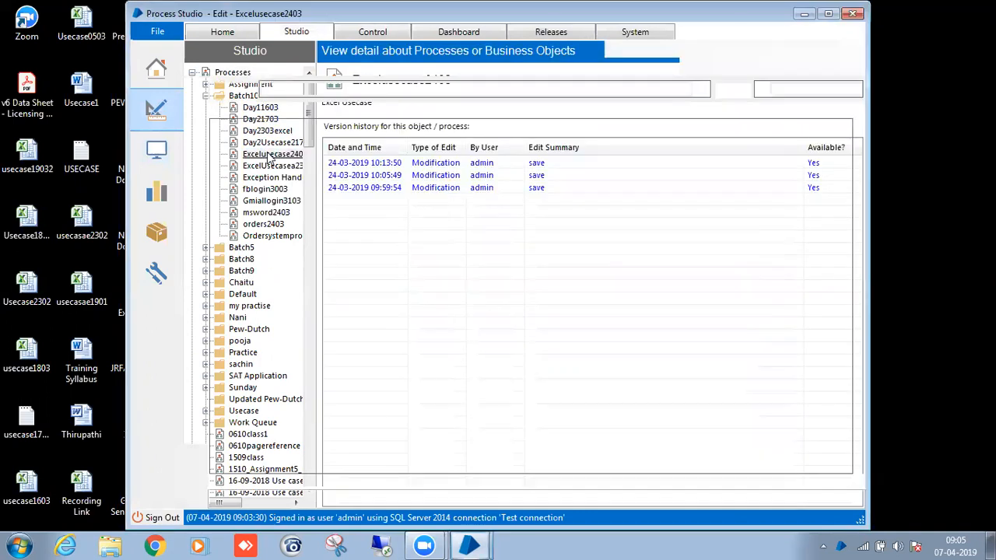
{"action": "scroll", "coordinate": [469, 268], "scroll_direction": "down", "scroll_amount": 4}
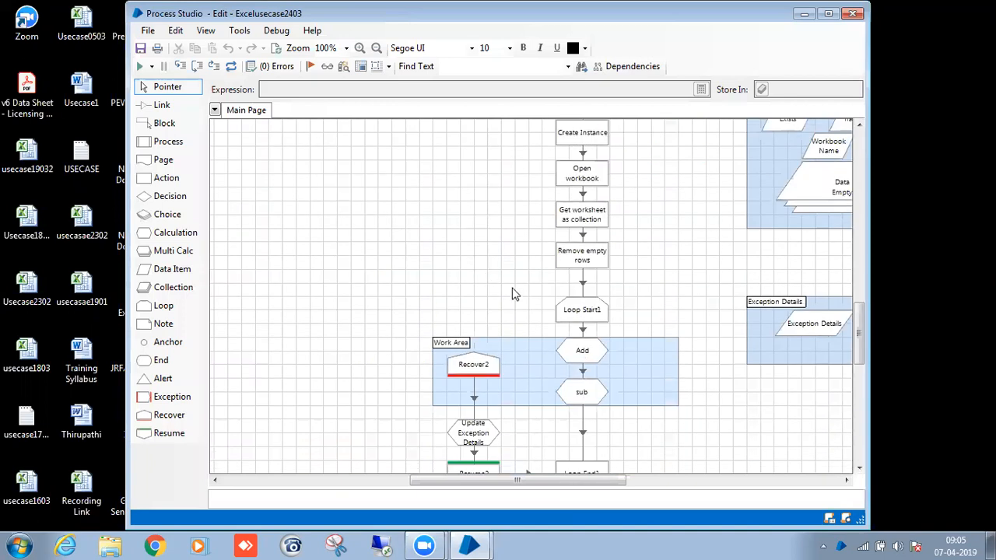
{"action": "scroll", "coordinate": [514, 290], "scroll_direction": "up", "scroll_amount": 3}
{"action": "scroll", "coordinate": [614, 233], "scroll_direction": "up", "scroll_amount": 2}
{"action": "scroll", "coordinate": [599, 269], "scroll_direction": "down", "scroll_amount": 2}
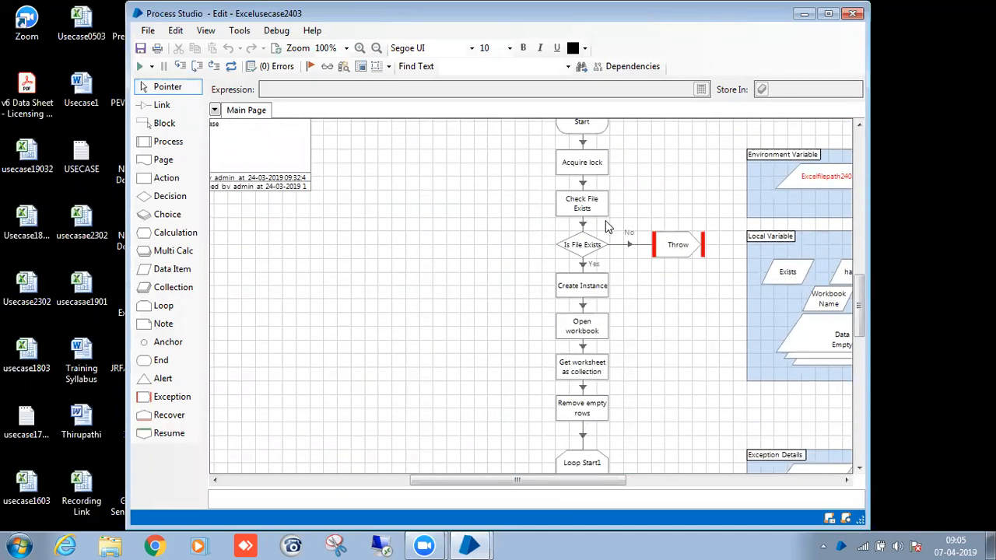
{"action": "scroll", "coordinate": [591, 303], "scroll_direction": "down", "scroll_amount": 2}
{"action": "scroll", "coordinate": [589, 303], "scroll_direction": "down", "scroll_amount": 2}
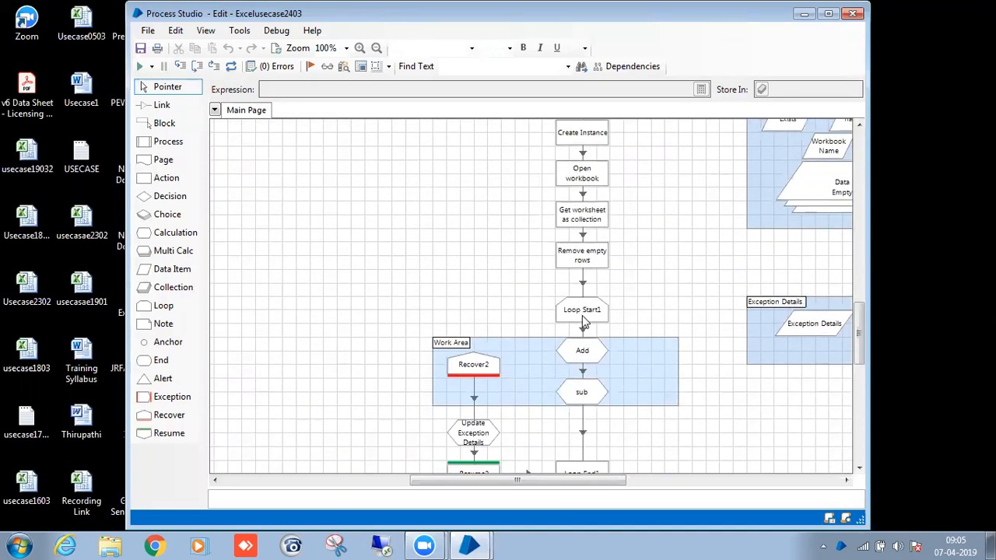
Move the Loop Start1 stage slightly up toward the Remove empty rows stage and select it again
{"action": "left_click_drag", "start_coordinate": [554, 291], "coordinate": [640, 332]}
{"action": "scroll", "coordinate": [637, 327], "scroll_direction": "down", "scroll_amount": 2}
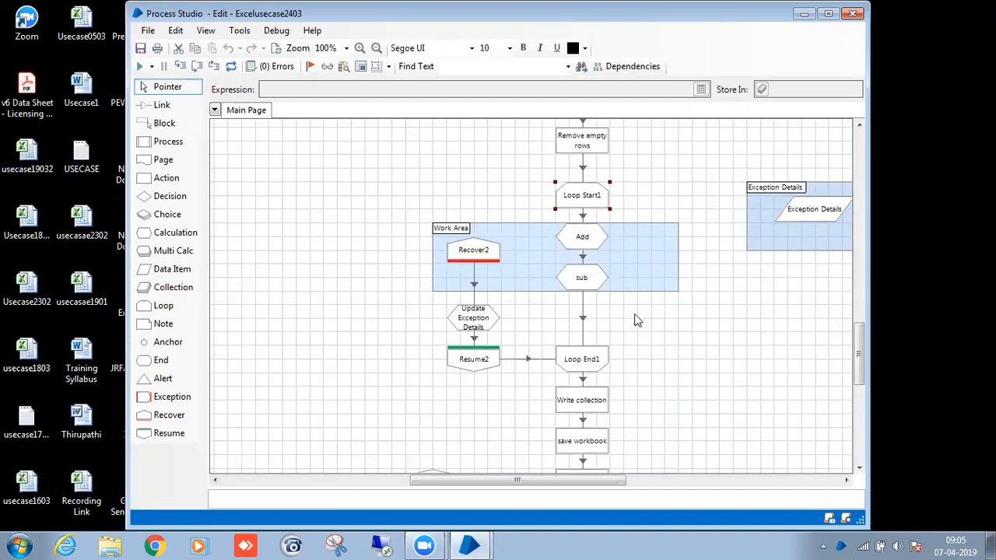
{"action": "left_click_drag", "start_coordinate": [599, 201], "coordinate": [598, 188]}
{"action": "left_click", "coordinate": [605, 220]}
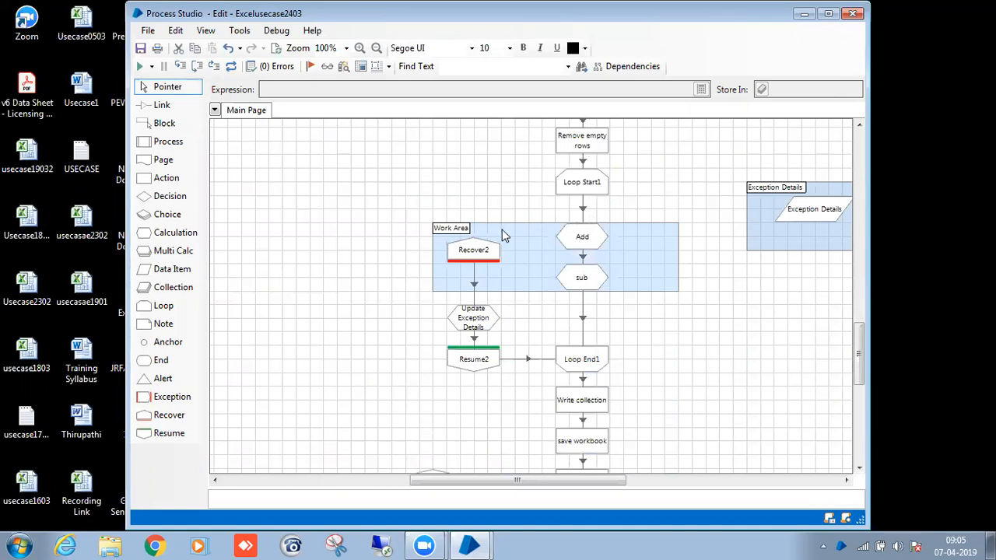
{"action": "left_click_drag", "start_coordinate": [507, 158], "coordinate": [639, 221]}
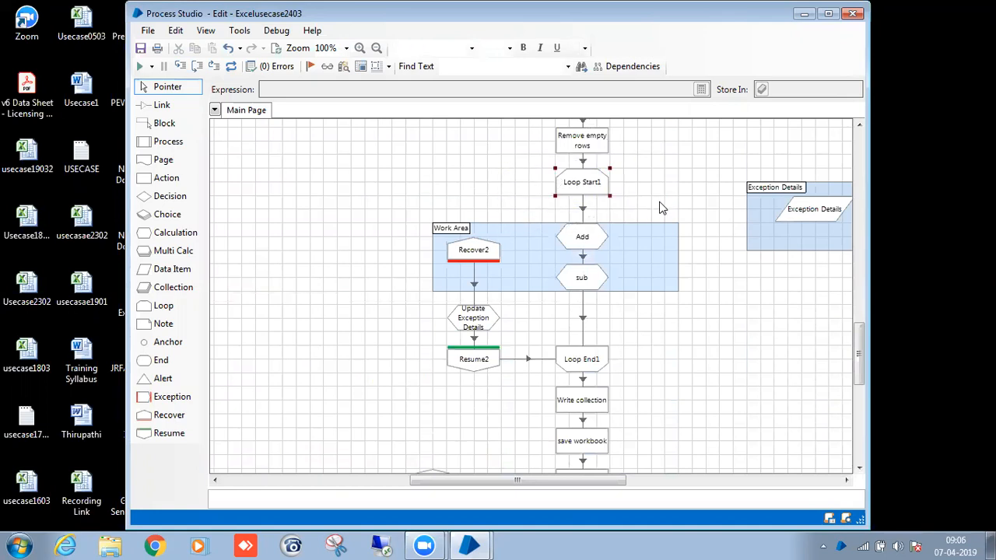
{"action": "left_click", "coordinate": [659, 208]}
{"action": "left_click", "coordinate": [591, 192]}
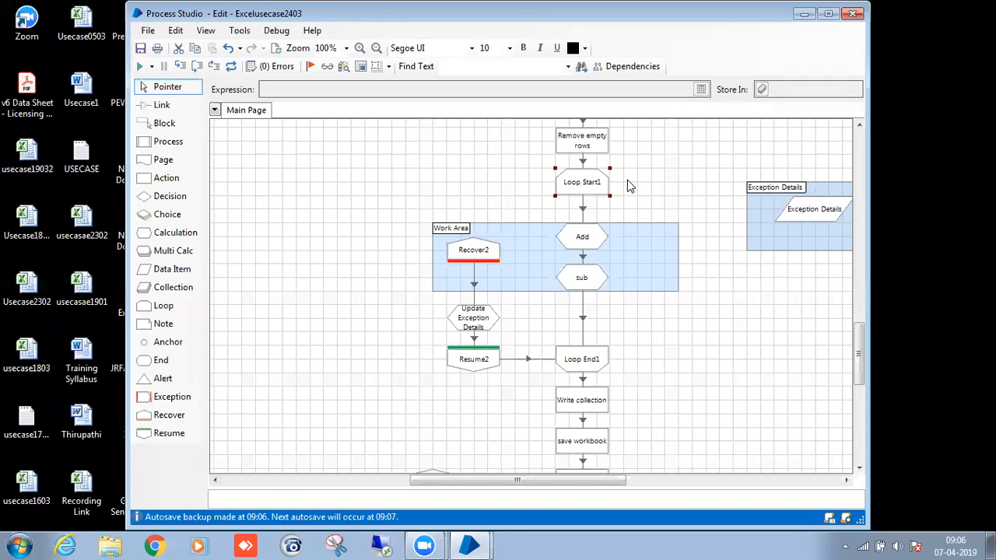
Review the rest of the flow and close Excelusecase2403, discarding the unsaved changes
{"action": "scroll", "coordinate": [477, 400], "scroll_direction": "down", "scroll_amount": 2}
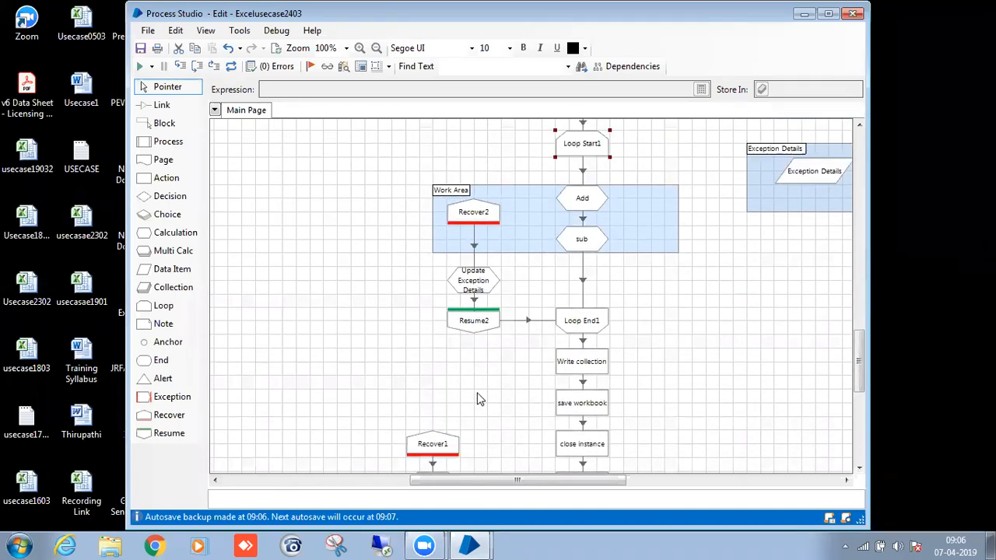
{"action": "scroll", "coordinate": [478, 400], "scroll_direction": "up", "scroll_amount": 1}
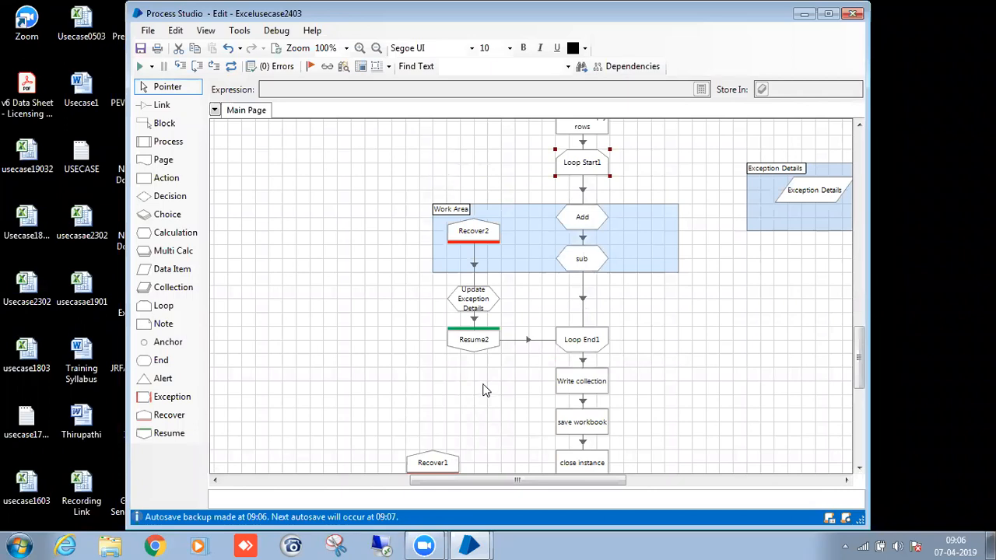
{"action": "scroll", "coordinate": [532, 358], "scroll_direction": "up", "scroll_amount": 4}
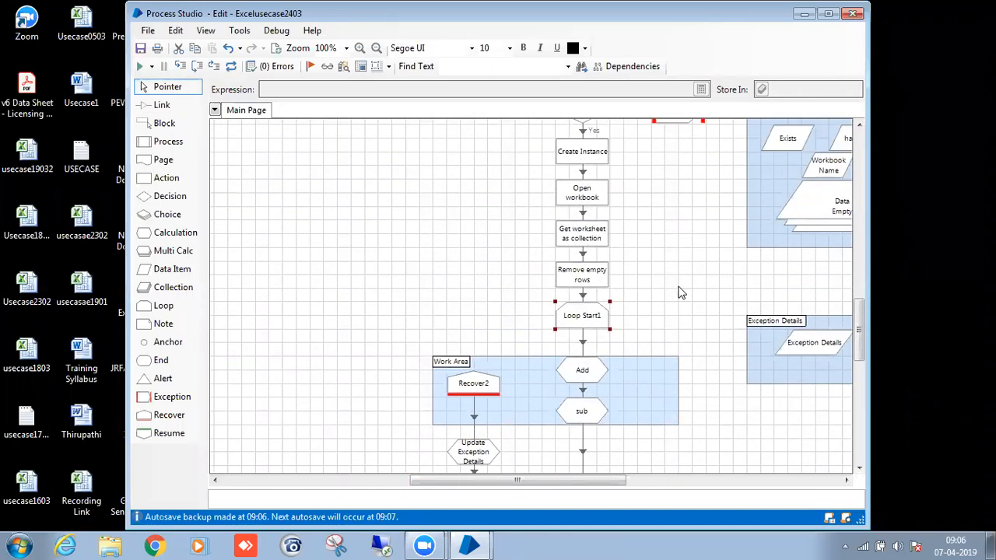
{"action": "scroll", "coordinate": [679, 293], "scroll_direction": "up", "scroll_amount": 6}
{"action": "scroll", "coordinate": [683, 292], "scroll_direction": "down", "scroll_amount": 3}
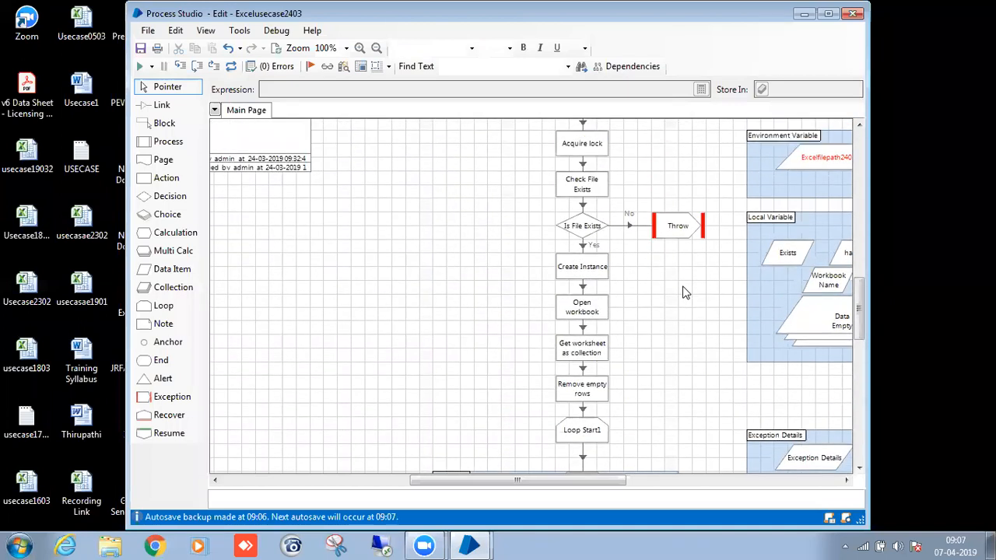
{"action": "left_click", "coordinate": [852, 13]}
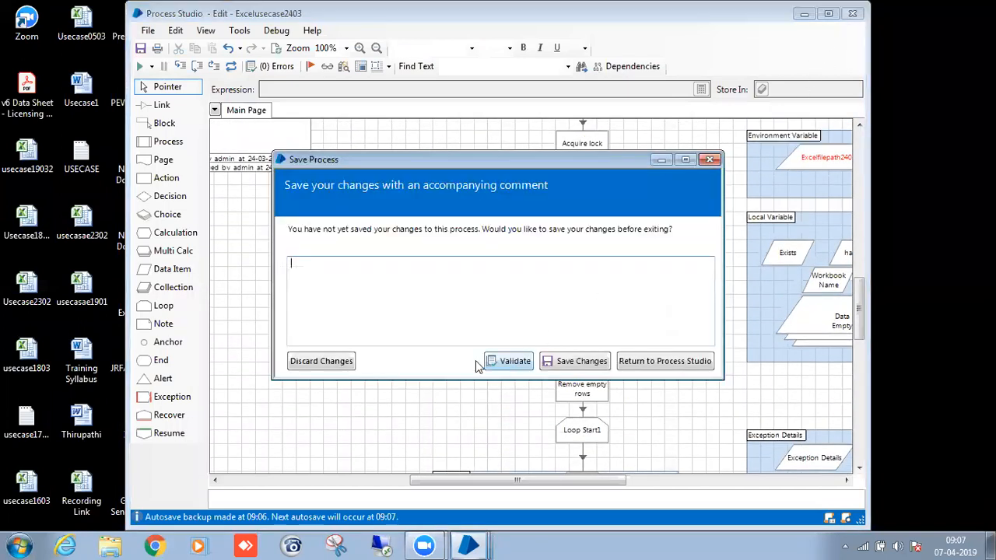
{"action": "left_click", "coordinate": [350, 363]}
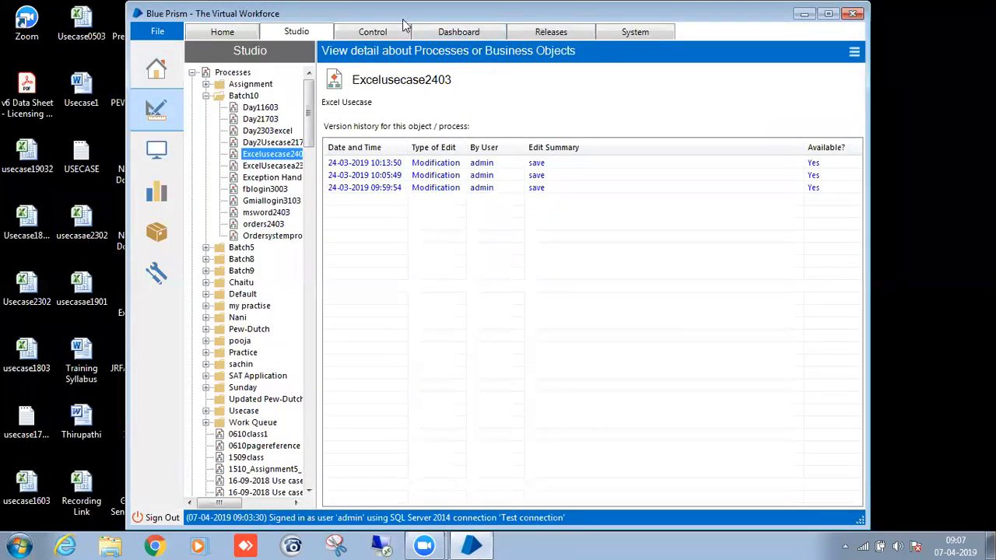
In the Control area, view the work queues 2609new, ffafagsfg and nani under Queue Management, adjusting the navigation pane's width
{"action": "left_click", "coordinate": [399, 32]}
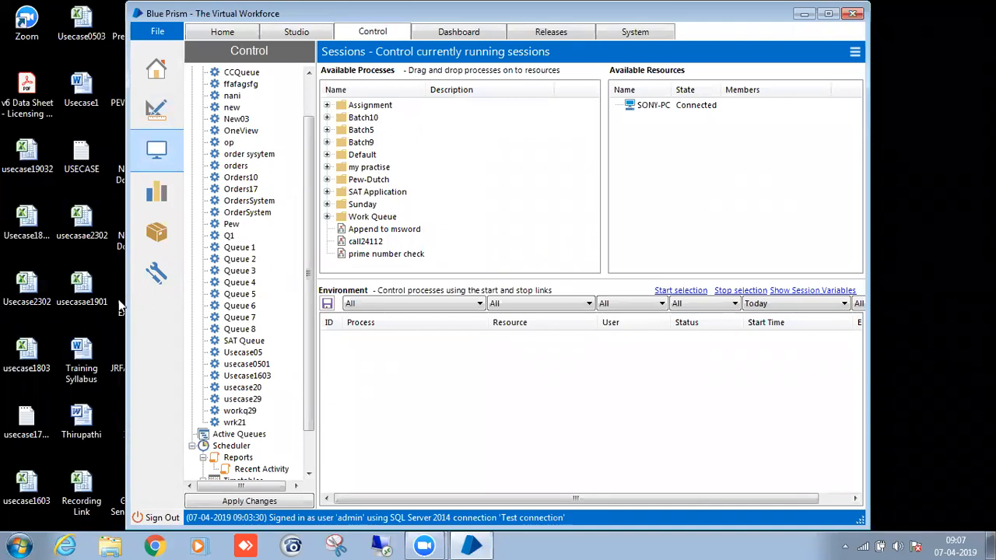
{"action": "left_click_drag", "start_coordinate": [317, 187], "coordinate": [309, 187]}
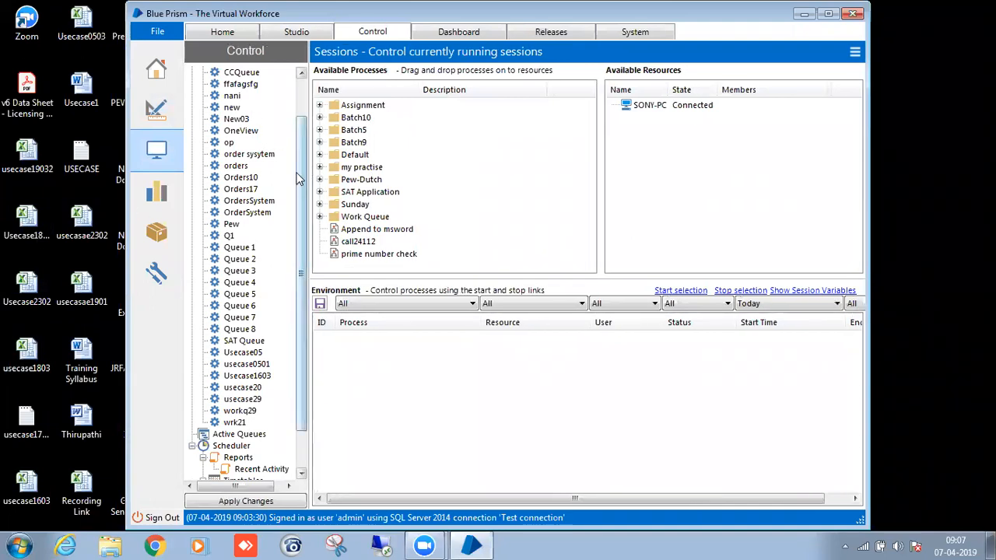
{"action": "scroll", "coordinate": [240, 113], "scroll_direction": "up", "scroll_amount": 2}
{"action": "left_click", "coordinate": [241, 108]}
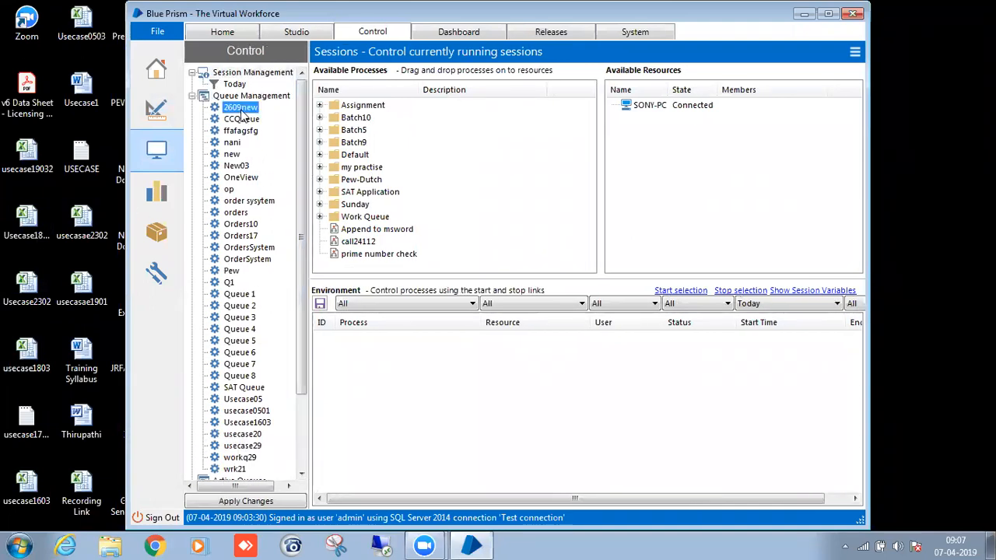
{"action": "left_click", "coordinate": [245, 133]}
{"action": "left_click", "coordinate": [233, 143]}
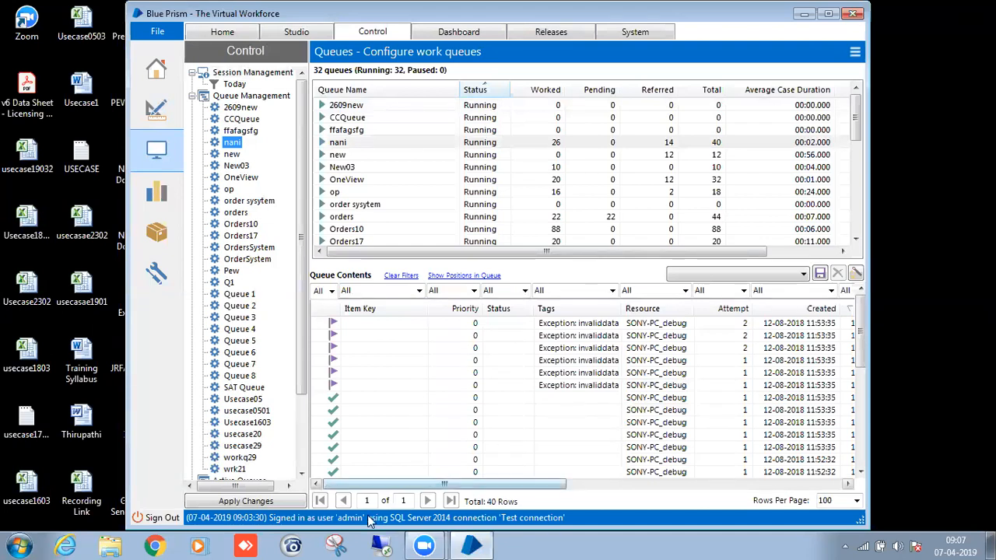
{"action": "left_click_drag", "start_coordinate": [299, 326], "coordinate": [318, 420]}
{"action": "left_click_drag", "start_coordinate": [312, 194], "coordinate": [314, 120]}
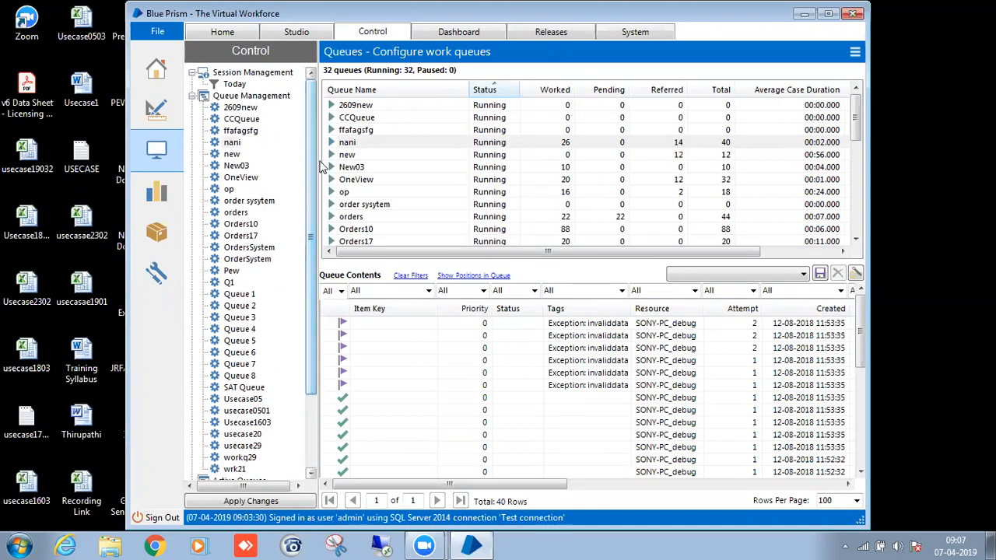
Collapse and re-expand Queue Management, inspect the CCQueue, ffafagsfg and New03 queues, and look at the System area
{"action": "double_click", "coordinate": [225, 96]}
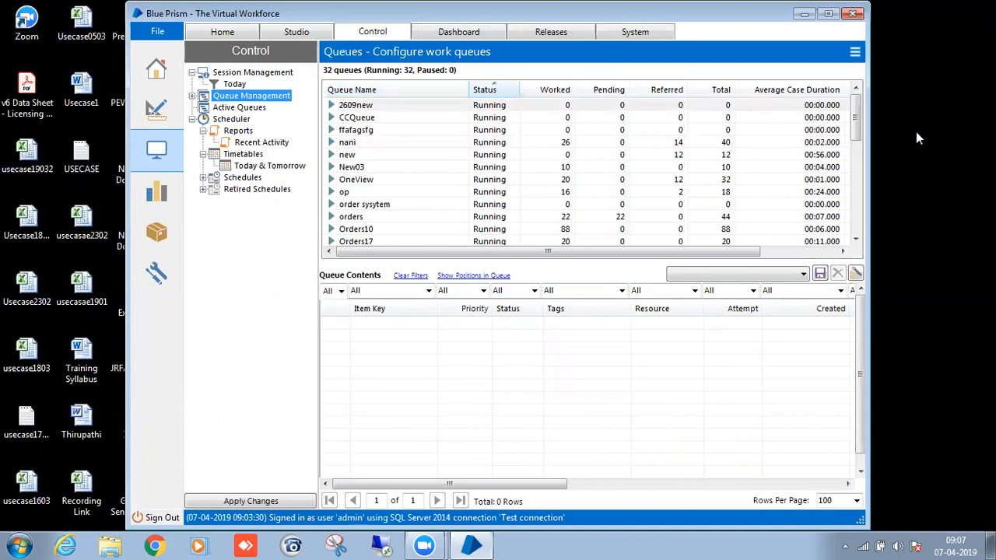
{"action": "left_click", "coordinate": [192, 95]}
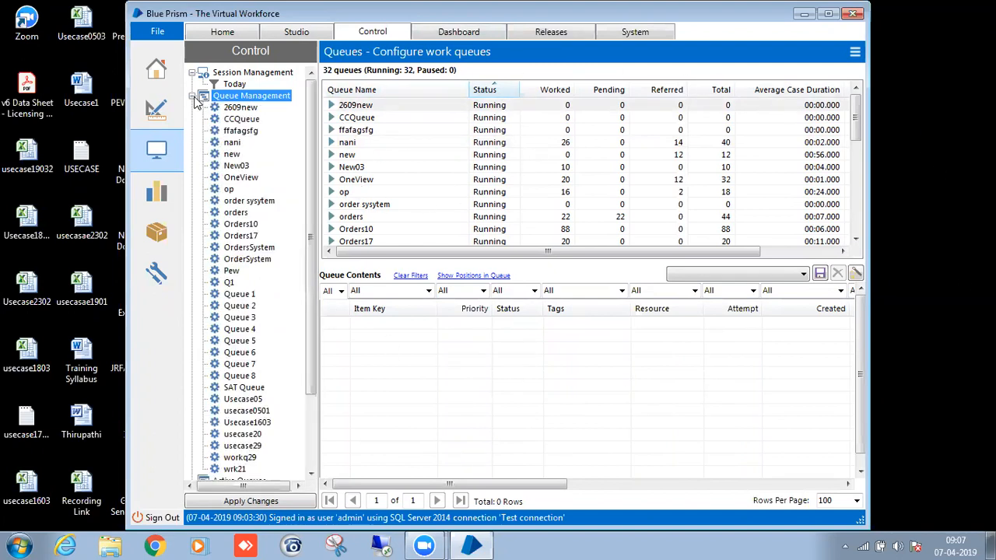
{"action": "left_click", "coordinate": [234, 119]}
{"action": "left_click", "coordinate": [241, 134]}
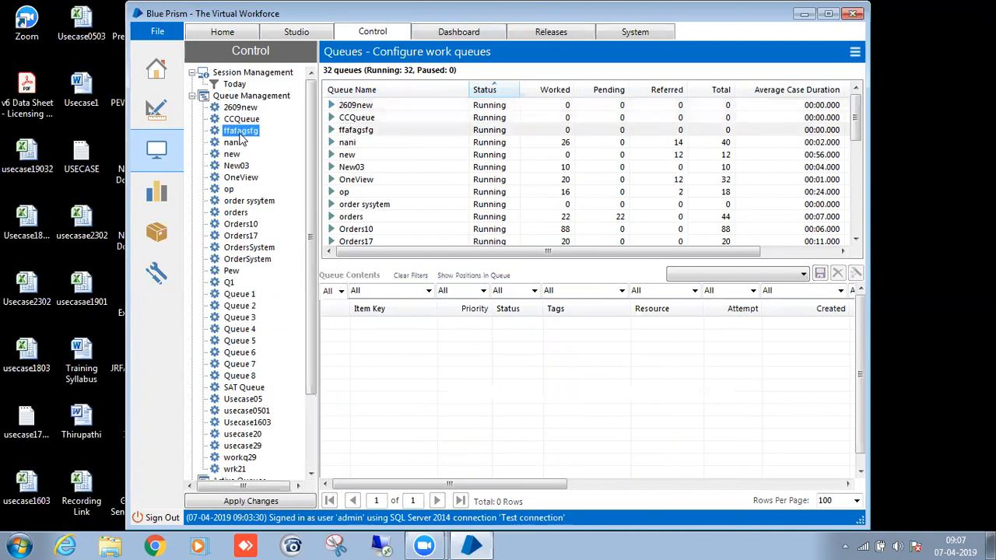
{"action": "left_click", "coordinate": [354, 168]}
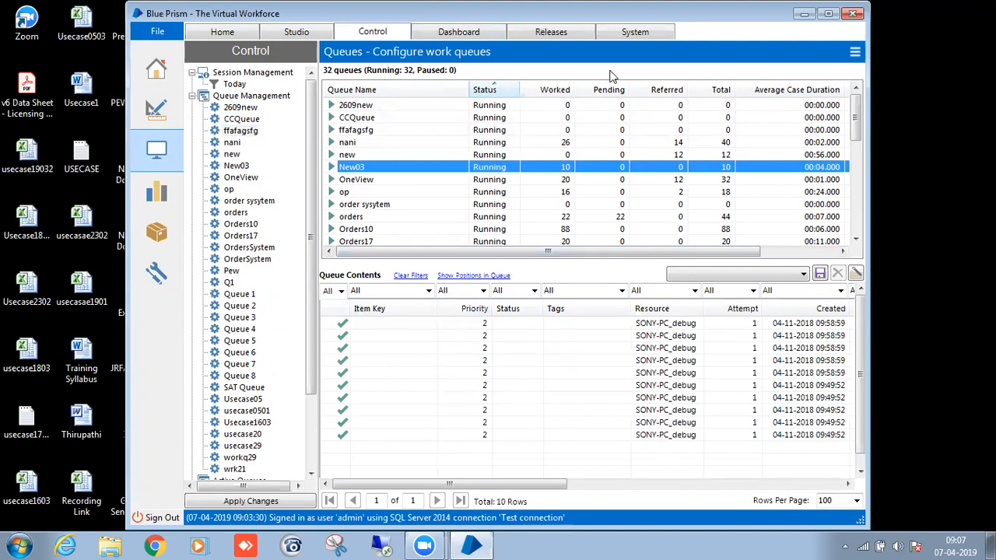
{"action": "left_click", "coordinate": [635, 32]}
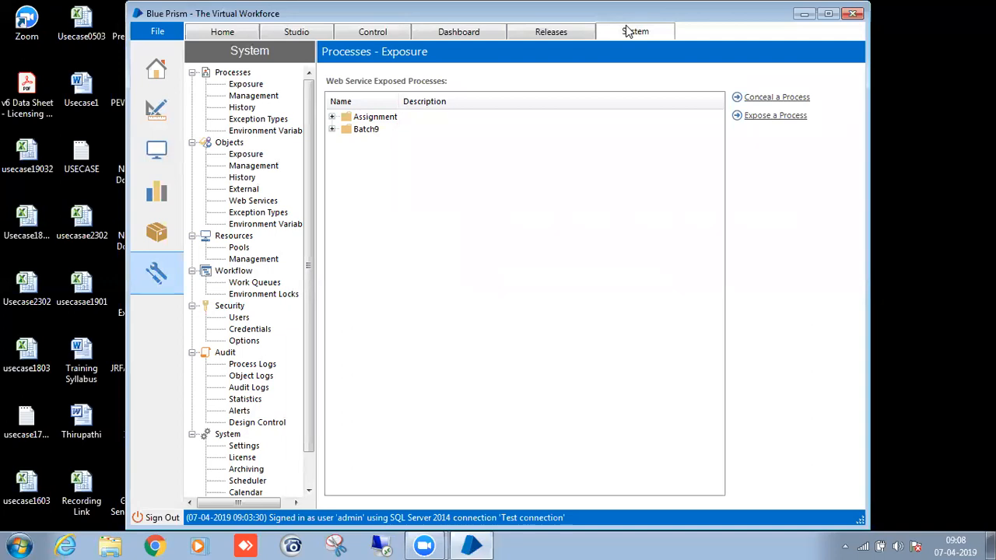
Reopen Excelusecase2403 from the Batch10 folder in Studio and examine the stages from Start down to the loop
{"action": "left_click", "coordinate": [315, 34]}
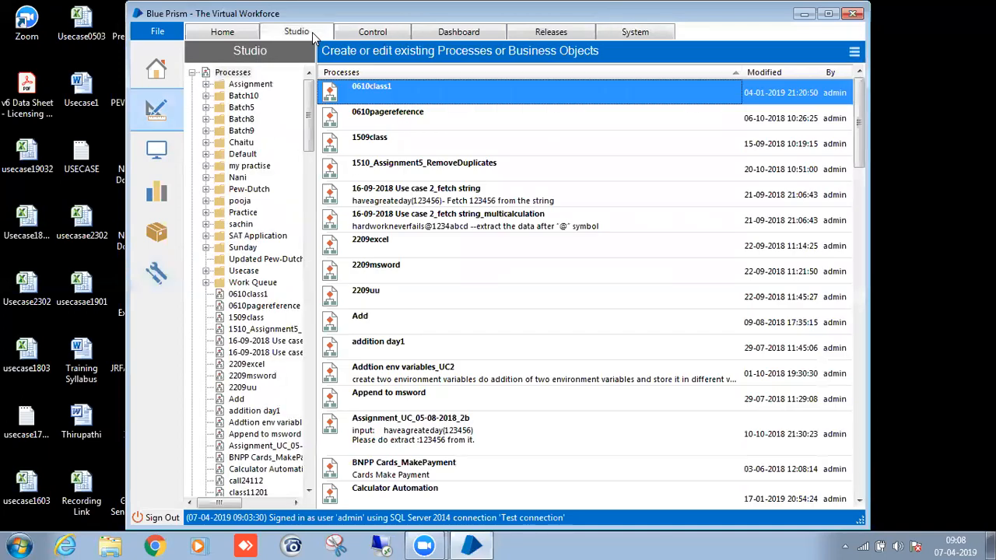
{"action": "left_click", "coordinate": [207, 95]}
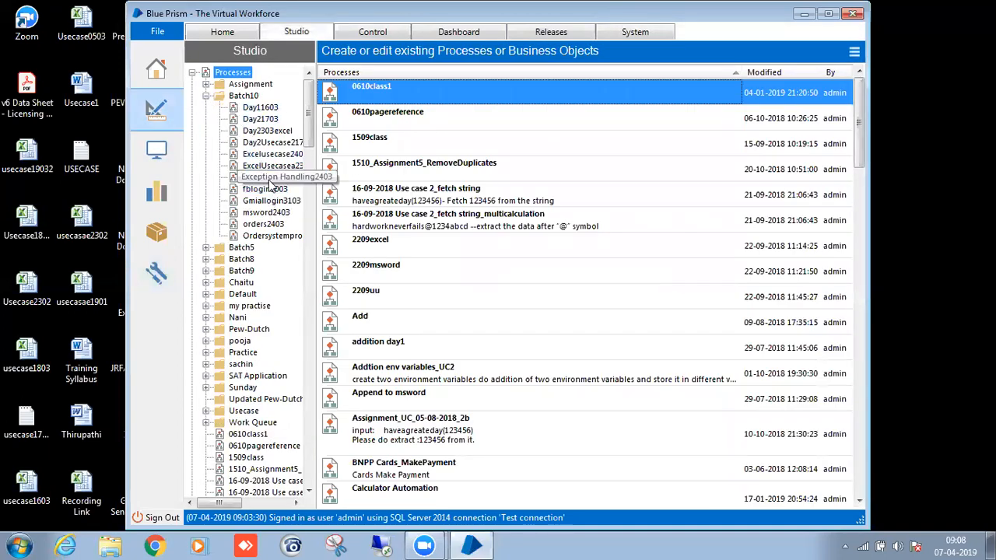
{"action": "left_click", "coordinate": [265, 154]}
{"action": "double_click", "coordinate": [266, 154]}
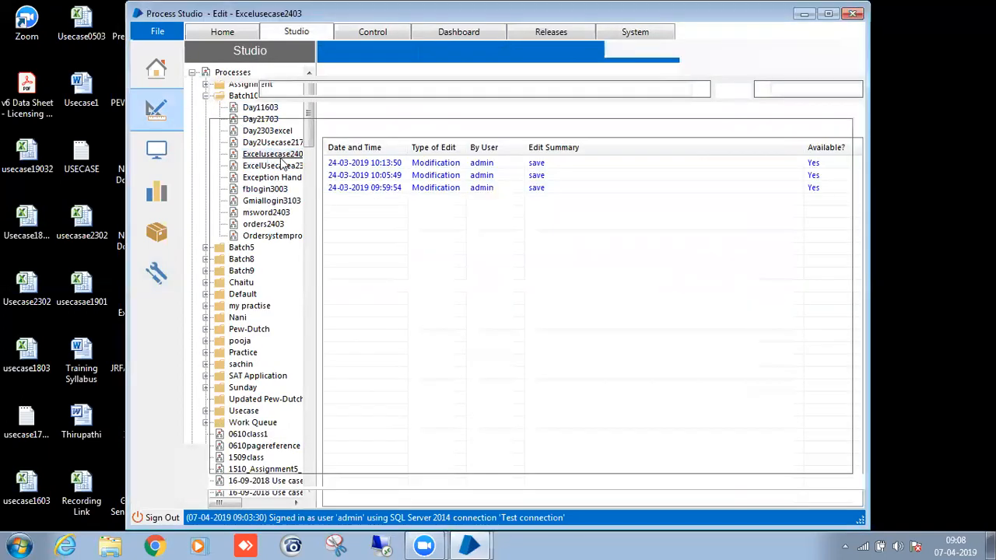
{"action": "scroll", "coordinate": [658, 284], "scroll_direction": "up", "scroll_amount": 5}
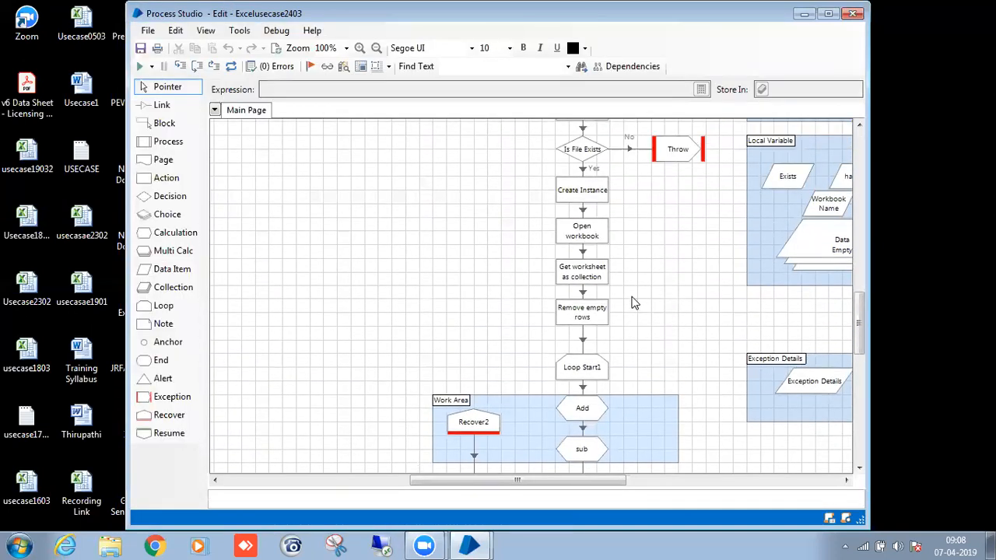
{"action": "left_click_drag", "start_coordinate": [529, 126], "coordinate": [658, 451]}
{"action": "left_click", "coordinate": [682, 419]}
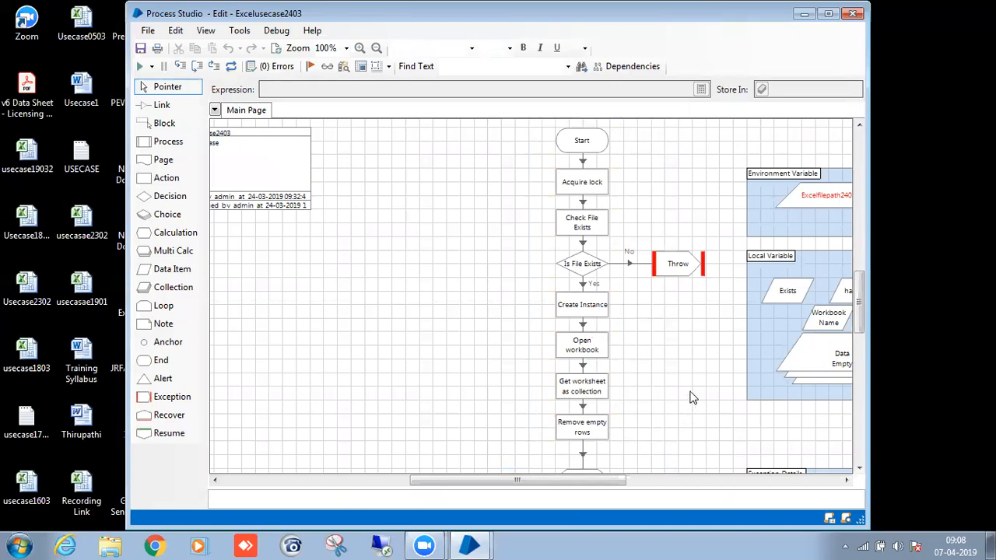
Examine the stages from Check File Exists down to Write collection, along with the Data collection in the Local Variable block
{"action": "scroll", "coordinate": [706, 383], "scroll_direction": "down", "scroll_amount": 1}
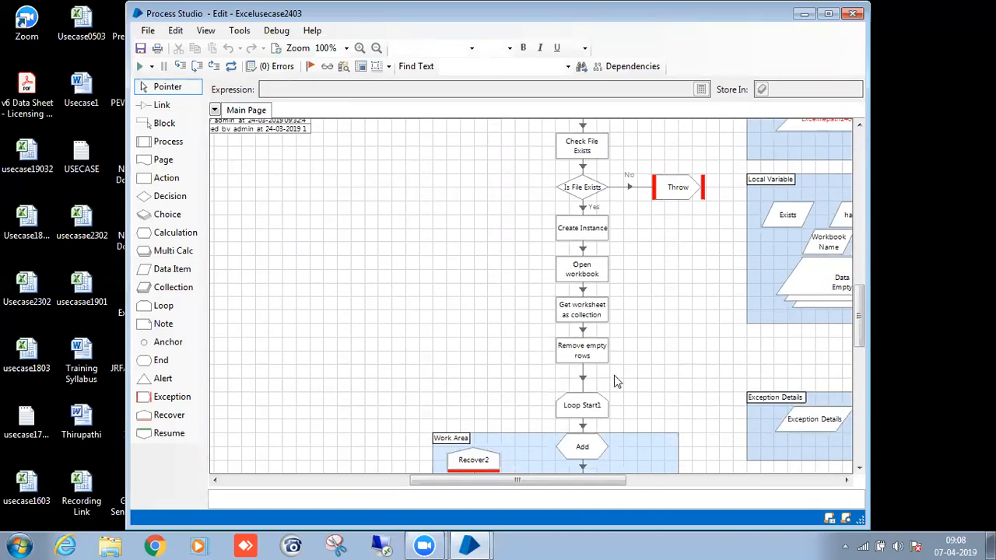
{"action": "left_click", "coordinate": [594, 315]}
{"action": "scroll", "coordinate": [620, 323], "scroll_direction": "down", "scroll_amount": 1}
{"action": "left_click_drag", "start_coordinate": [603, 481], "coordinate": [665, 492]}
{"action": "left_click", "coordinate": [678, 227]}
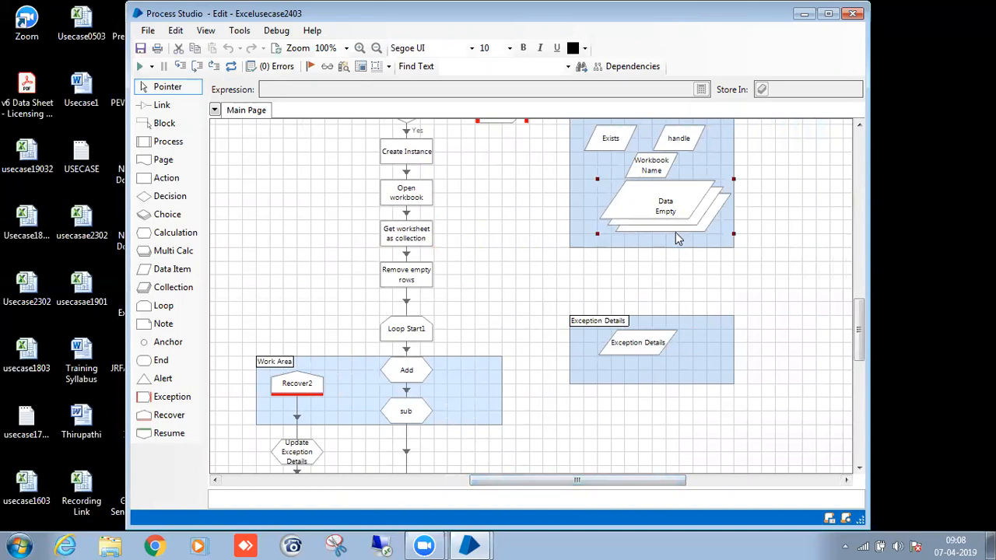
{"action": "scroll", "coordinate": [463, 284], "scroll_direction": "down", "scroll_amount": 1}
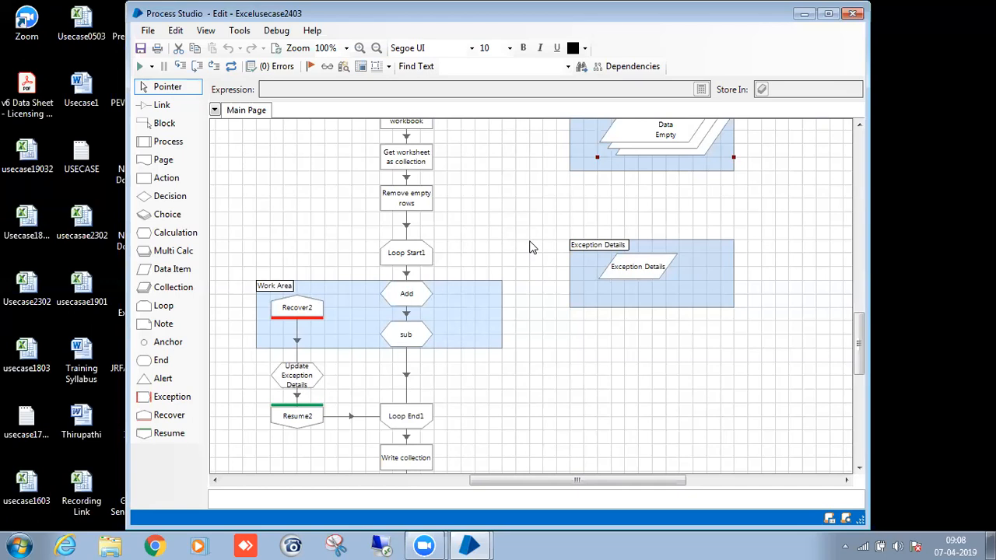
{"action": "scroll", "coordinate": [528, 247], "scroll_direction": "up", "scroll_amount": 1}
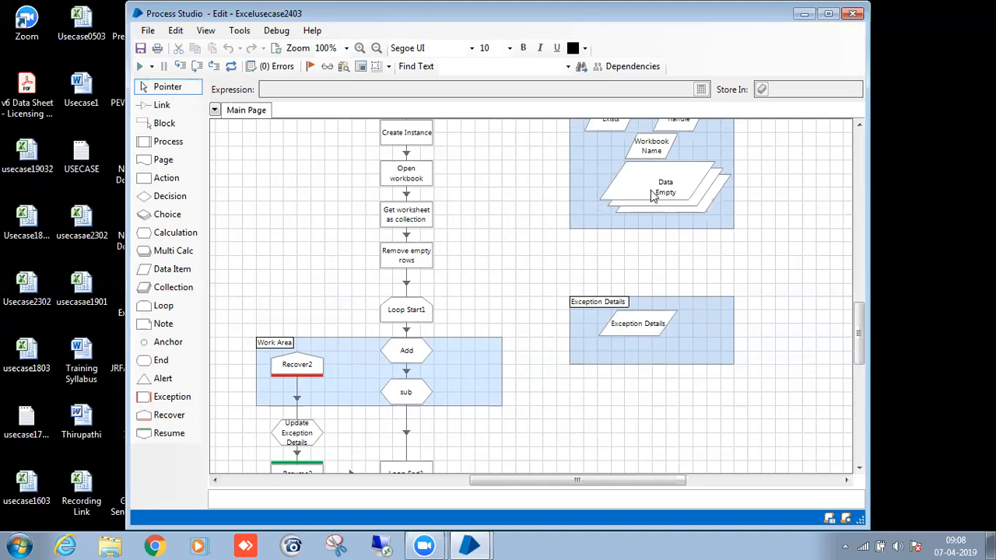
{"action": "left_click_drag", "start_coordinate": [652, 191], "coordinate": [647, 199]}
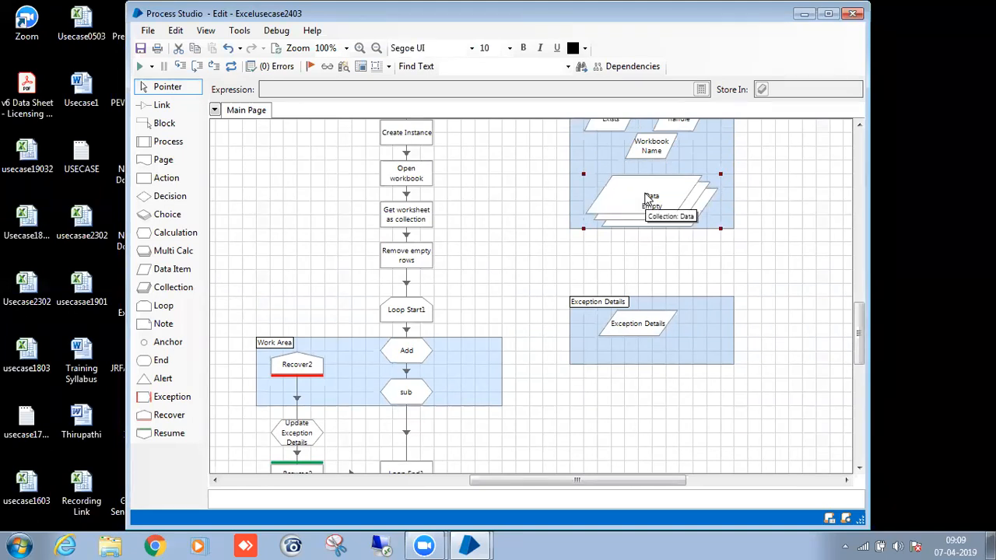
{"action": "scroll", "coordinate": [589, 211], "scroll_direction": "down", "scroll_amount": 1}
{"action": "scroll", "coordinate": [580, 211], "scroll_direction": "up", "scroll_amount": 1}
{"action": "scroll", "coordinate": [525, 211], "scroll_direction": "down", "scroll_amount": 1}
{"action": "scroll", "coordinate": [524, 211], "scroll_direction": "up", "scroll_amount": 1}
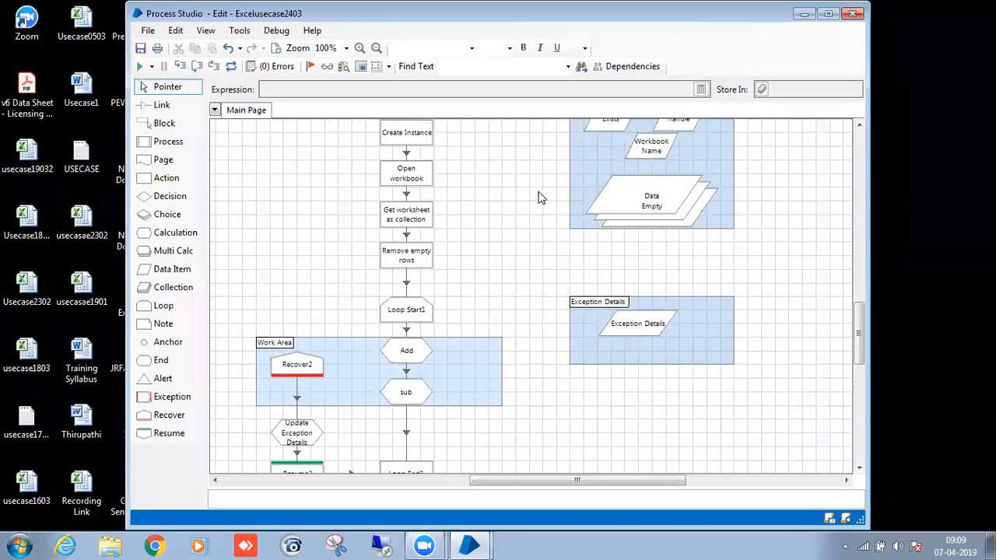
Review the flow from Acquire lock through Loop End1 again and check the Data collection used by the loop
{"action": "scroll", "coordinate": [537, 198], "scroll_direction": "up", "scroll_amount": 2}
{"action": "scroll", "coordinate": [536, 211], "scroll_direction": "down", "scroll_amount": 1}
{"action": "scroll", "coordinate": [465, 214], "scroll_direction": "up", "scroll_amount": 5}
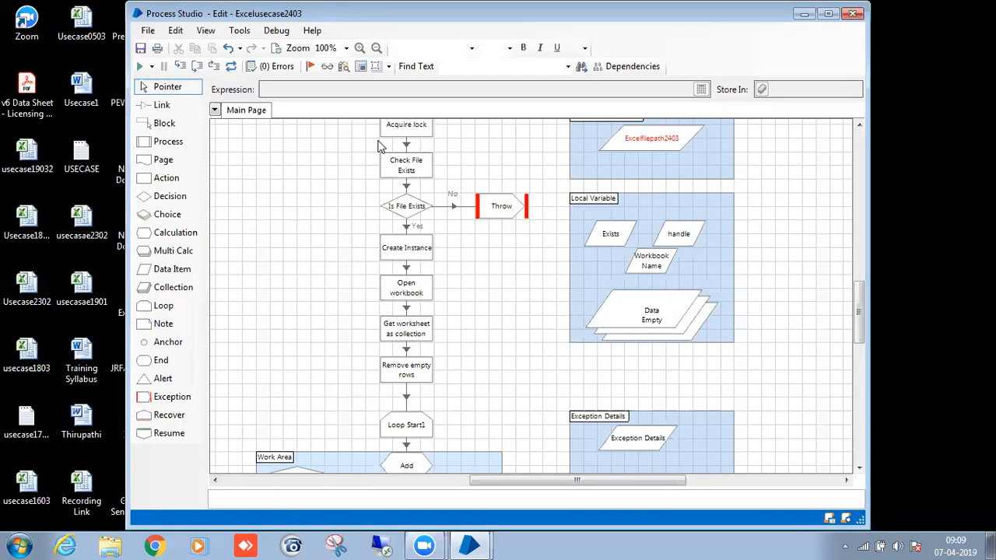
{"action": "scroll", "coordinate": [385, 164], "scroll_direction": "down", "scroll_amount": 8}
{"action": "left_click", "coordinate": [418, 182]}
{"action": "left_click", "coordinate": [467, 189]}
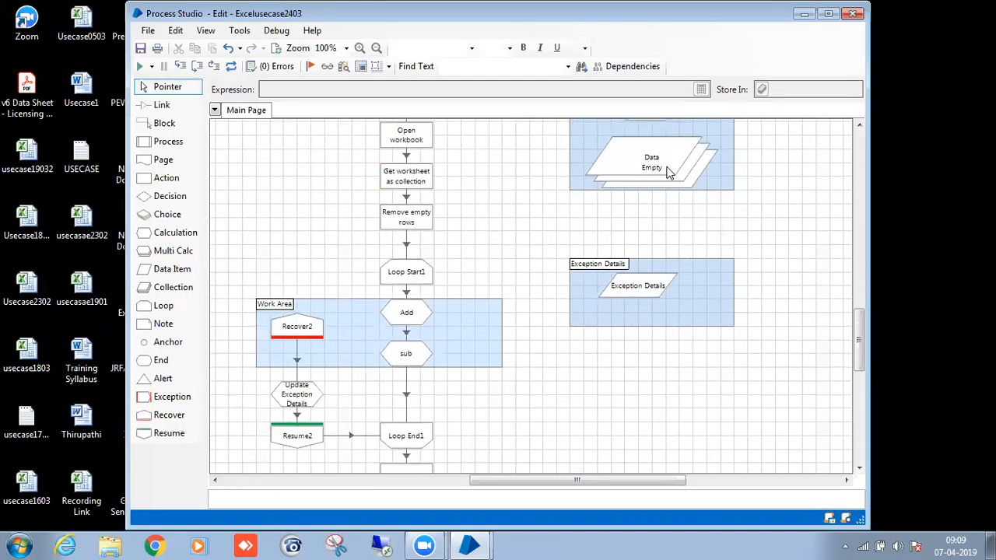
{"action": "left_click", "coordinate": [675, 161]}
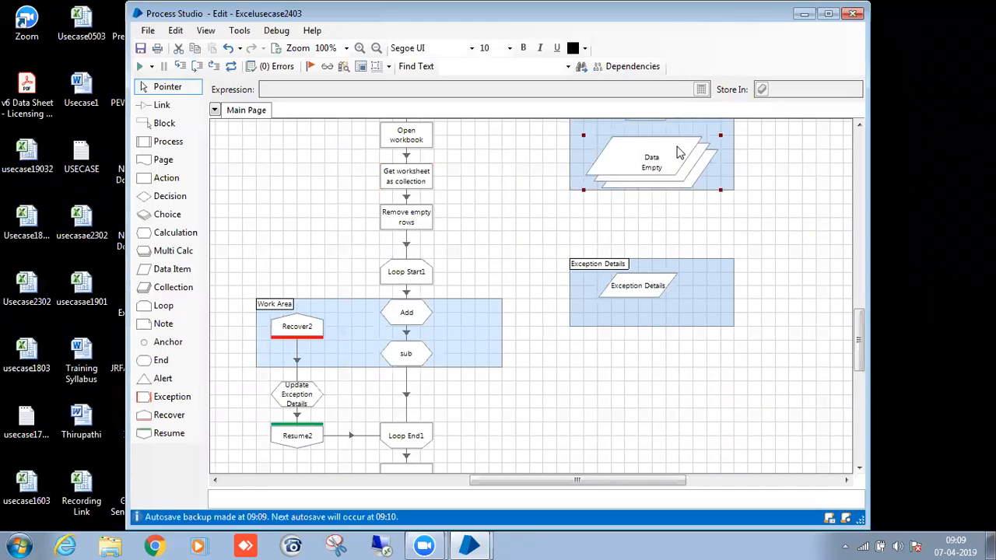
{"action": "left_click_drag", "start_coordinate": [658, 163], "coordinate": [664, 152]}
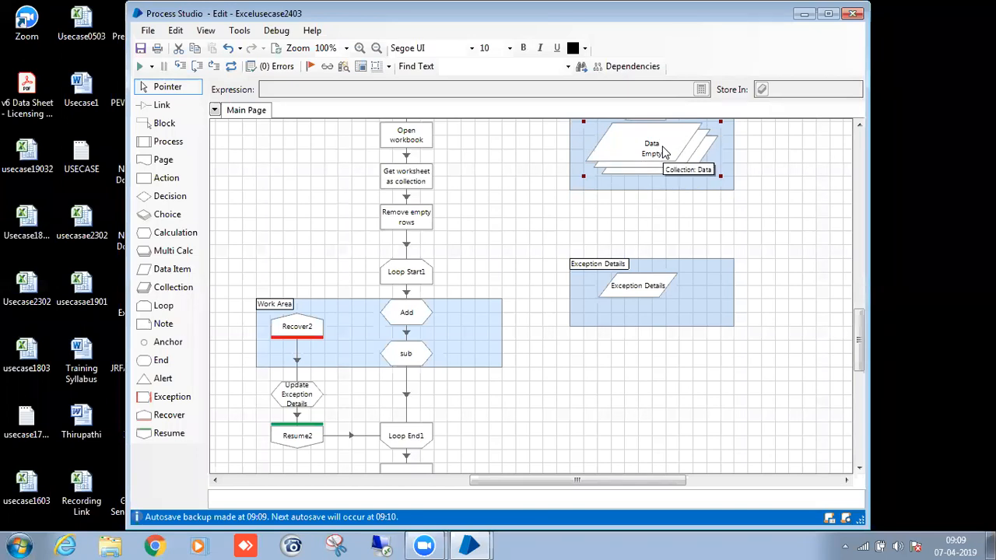
Close the Excelusecase2403 process without saving the changes
{"action": "left_click", "coordinate": [599, 218]}
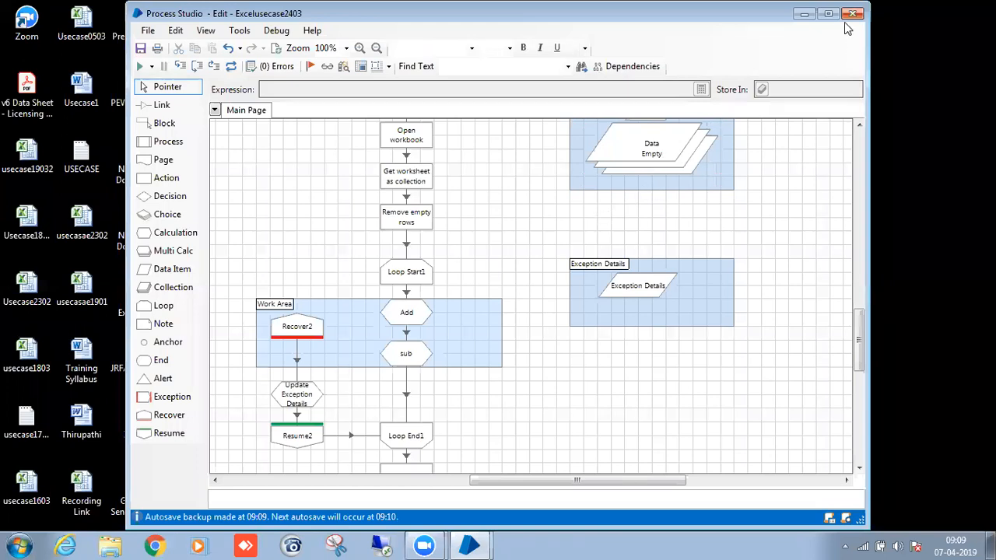
{"action": "left_click", "coordinate": [852, 13]}
{"action": "left_click", "coordinate": [322, 361]}
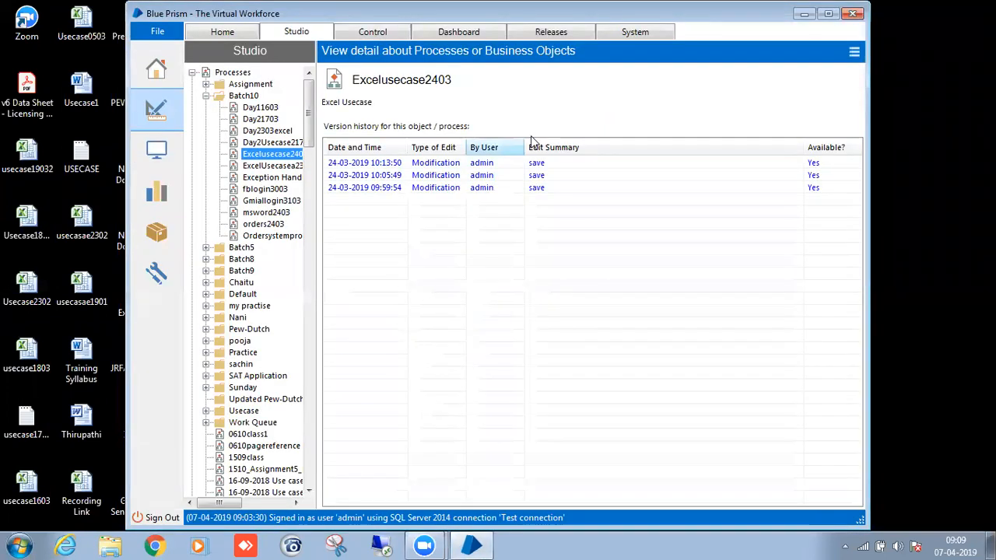
Create a new work queue in the System area's Workflow section and name it excelautomation21
{"action": "left_click", "coordinate": [637, 34]}
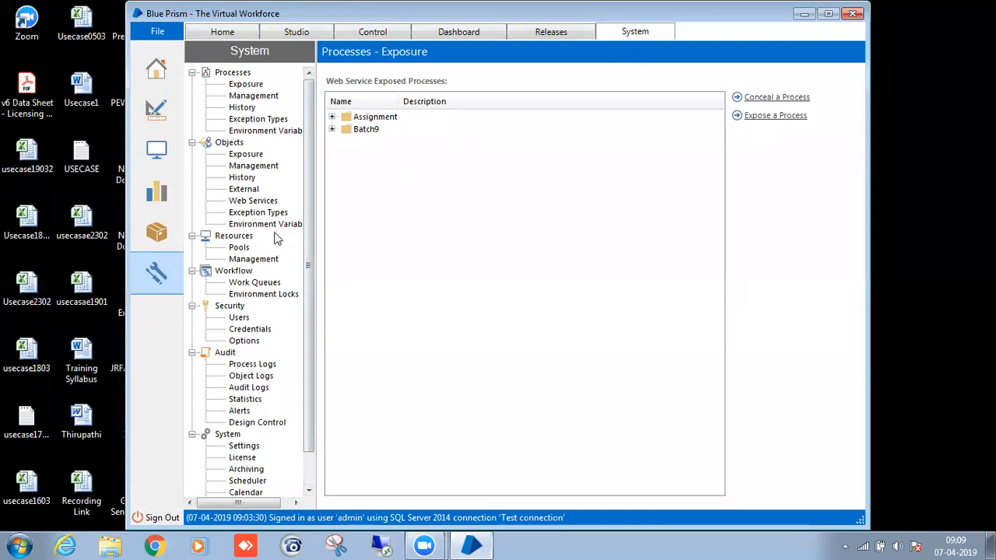
{"action": "left_click", "coordinate": [255, 282]}
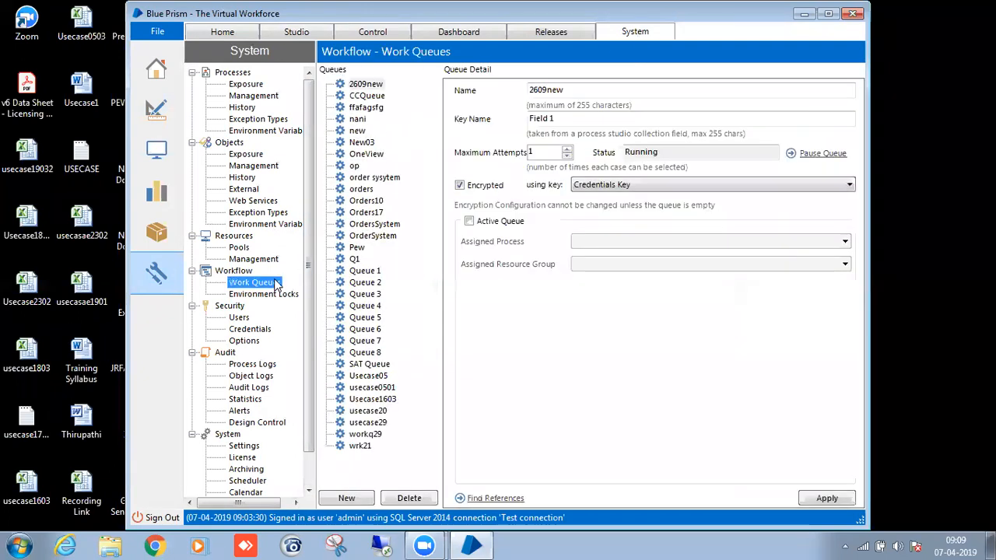
{"action": "left_click", "coordinate": [352, 501]}
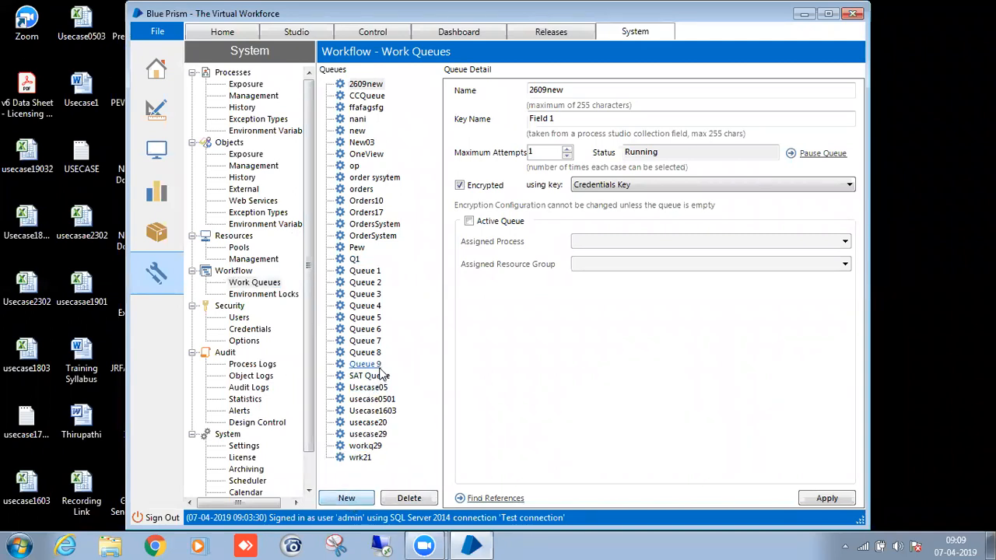
{"action": "left_click_drag", "start_coordinate": [584, 89], "coordinate": [516, 90]}
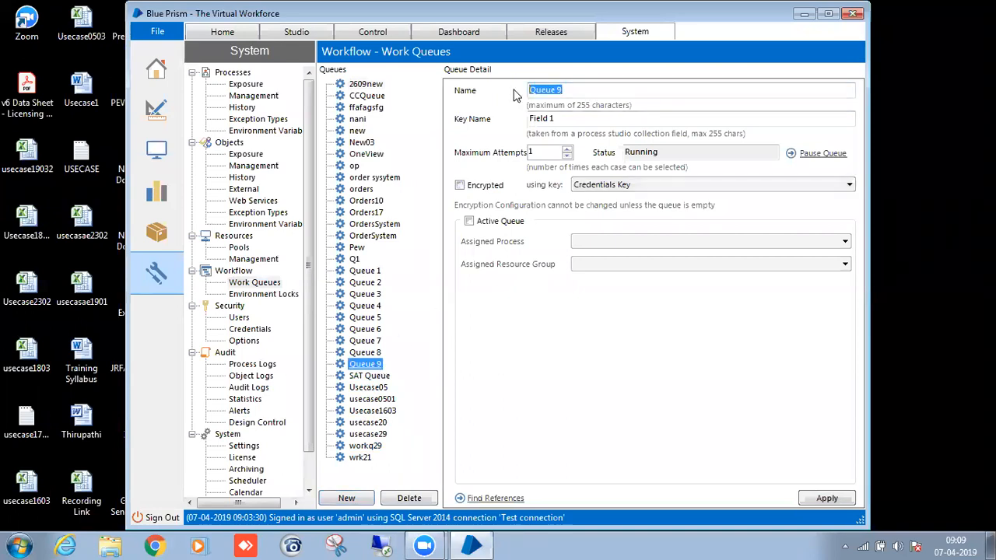
{"action": "key", "text": "BackSpace"}
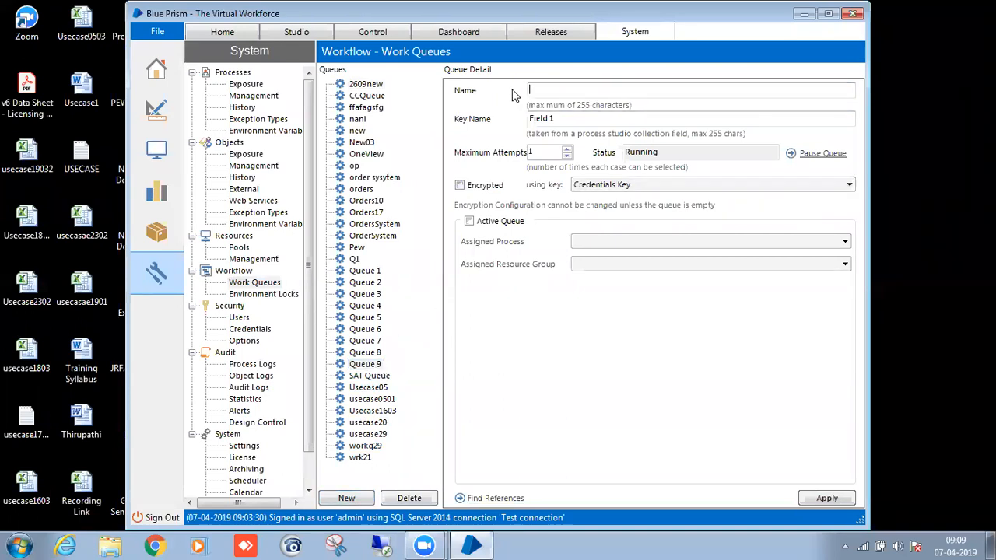
{"action": "type", "text": "excel"}
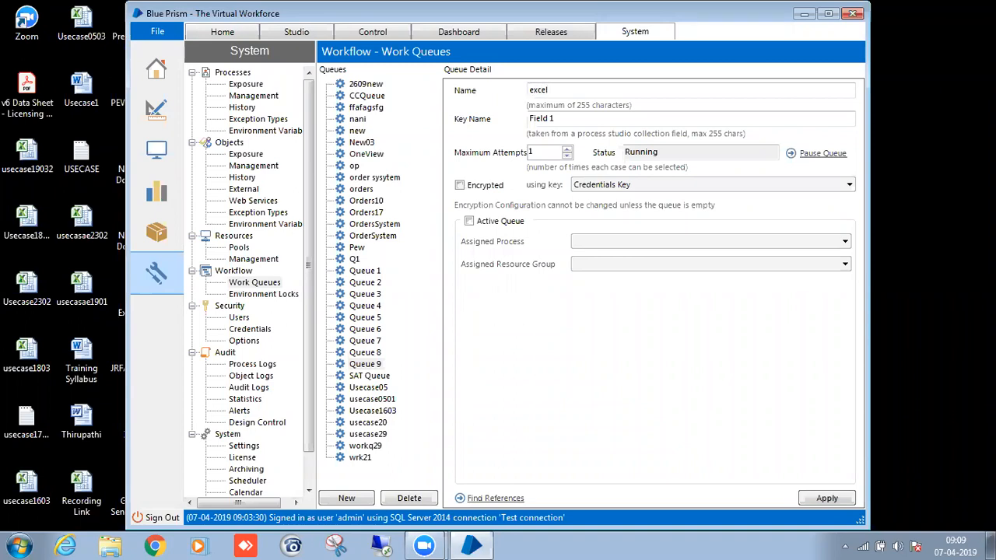
{"action": "type", "text": "automation21"}
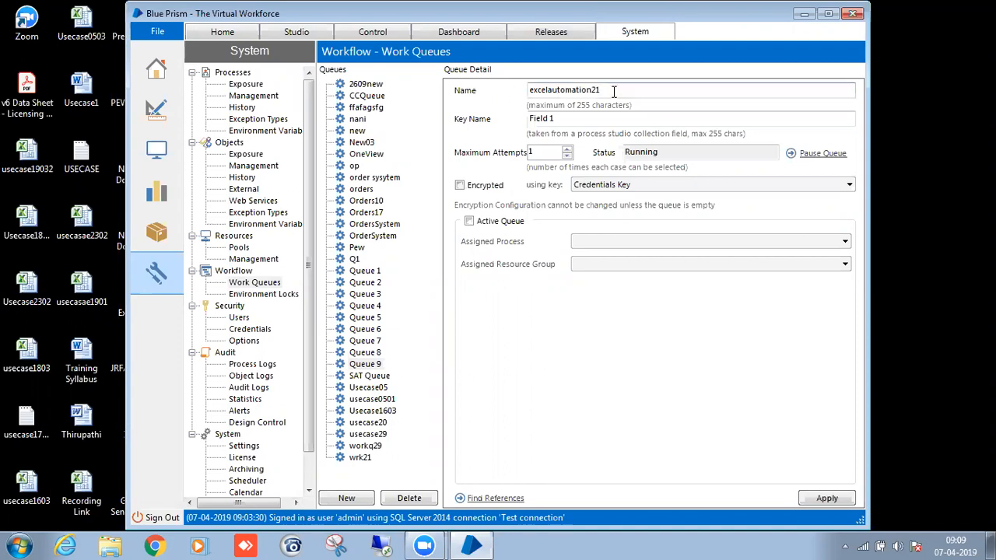
{"action": "left_click_drag", "start_coordinate": [605, 89], "coordinate": [483, 88]}
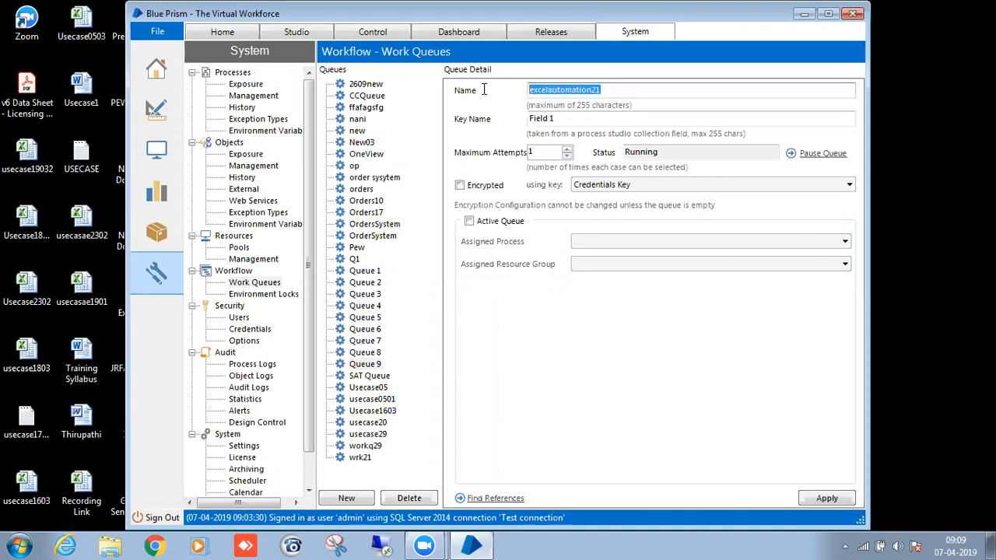
Encrypt the excelautomation21 queue using Credentials Key, apply the settings, and review the queue's entry
{"action": "left_click", "coordinate": [567, 118]}
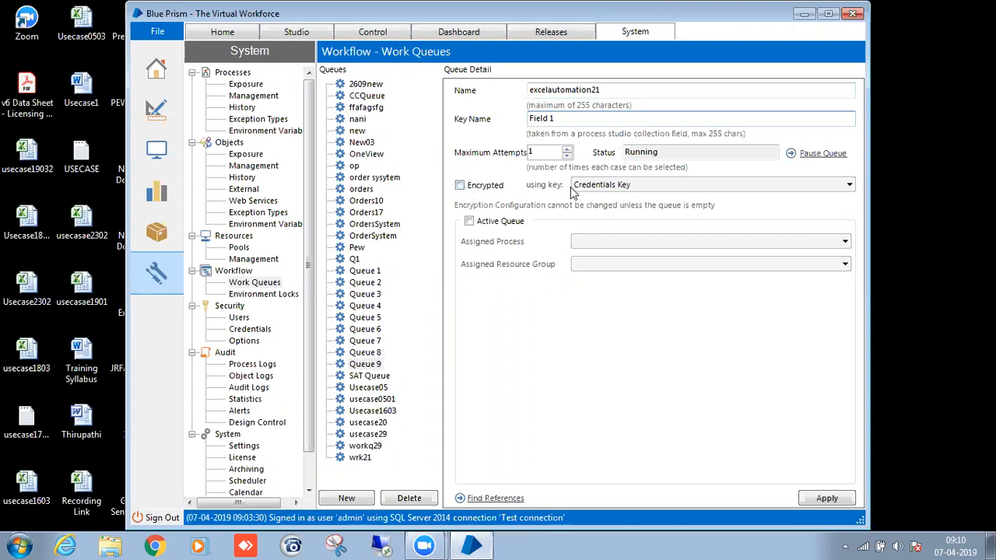
{"action": "left_click", "coordinate": [458, 185]}
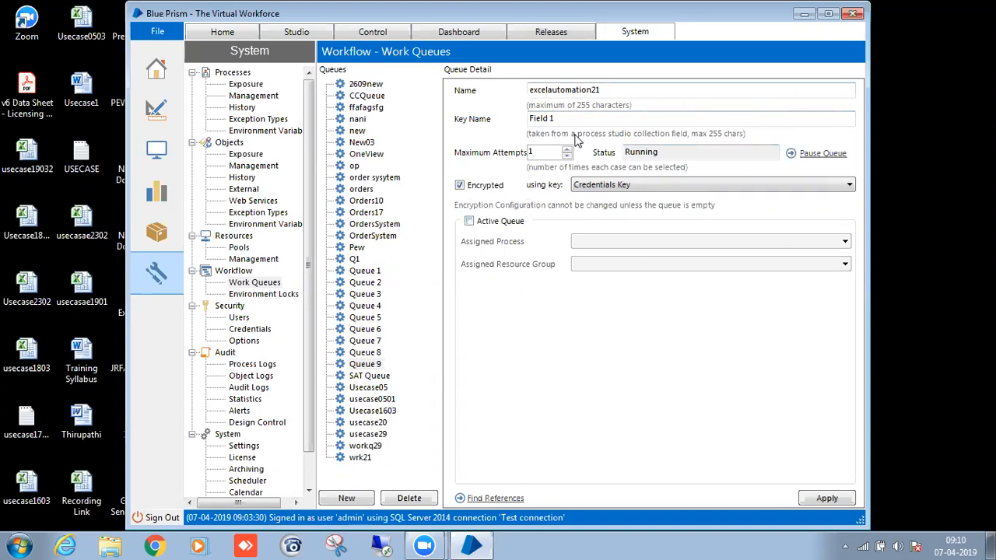
{"action": "left_click", "coordinate": [822, 498]}
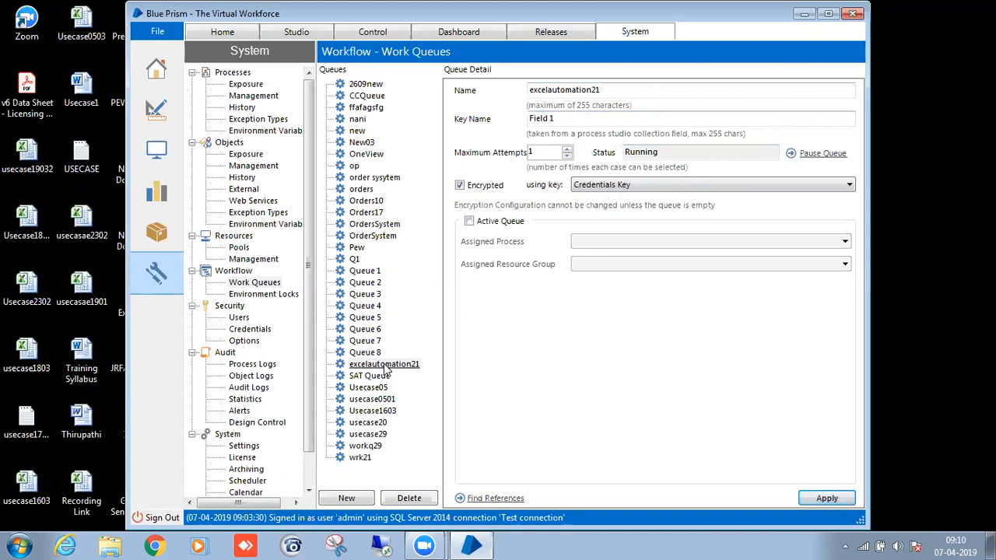
{"action": "left_click", "coordinate": [386, 370]}
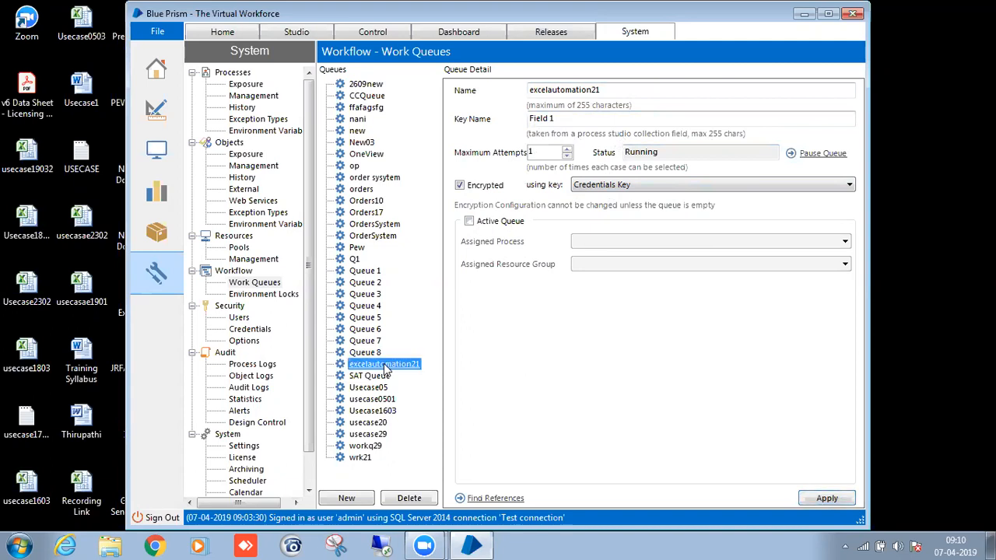
{"action": "left_click_drag", "start_coordinate": [599, 90], "coordinate": [480, 92]}
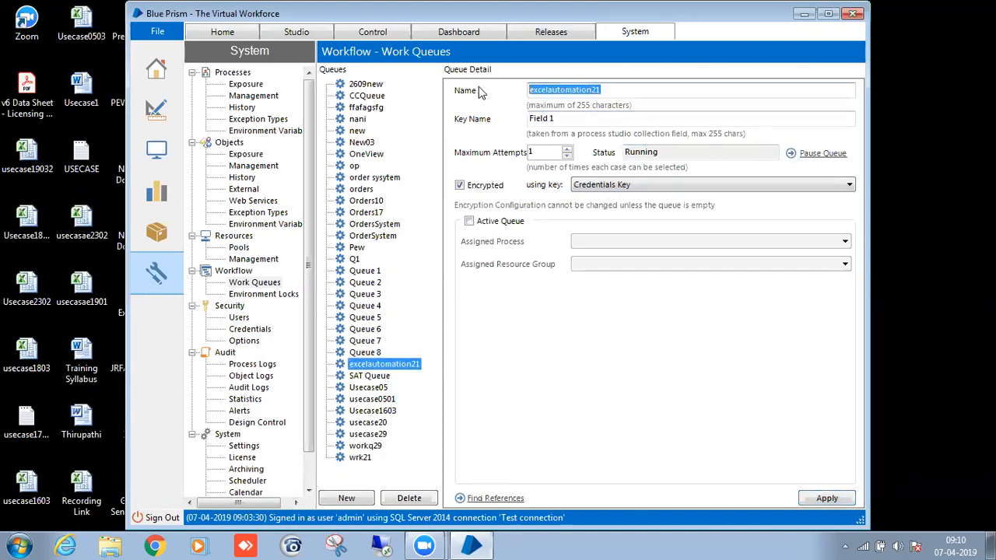
Expand the Batch10 process folder in Studio and move the Blue Prism window aside to expose the desktop
{"action": "left_click", "coordinate": [268, 29]}
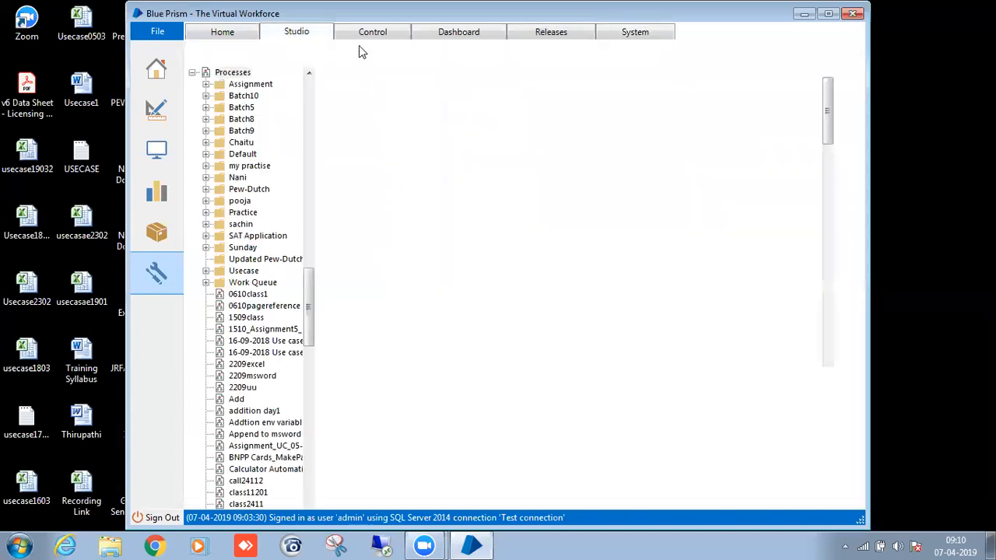
{"action": "left_click", "coordinate": [205, 94]}
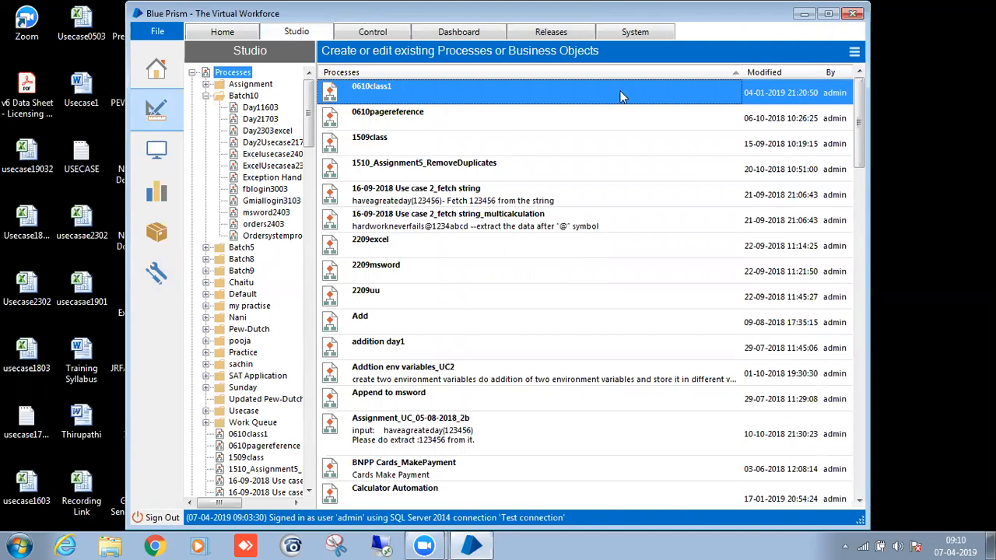
{"action": "left_click_drag", "start_coordinate": [362, 16], "coordinate": [625, 97]}
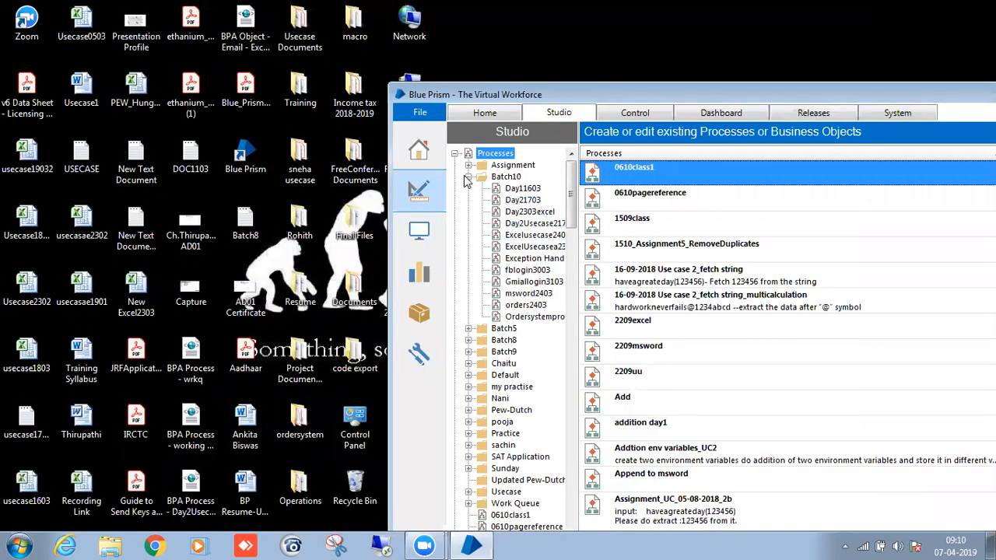
{"action": "left_click_drag", "start_coordinate": [539, 86], "coordinate": [866, 364]}
Create a new Microsoft Excel worksheet on the desktop and name it workq
{"action": "right_click", "coordinate": [565, 117]}
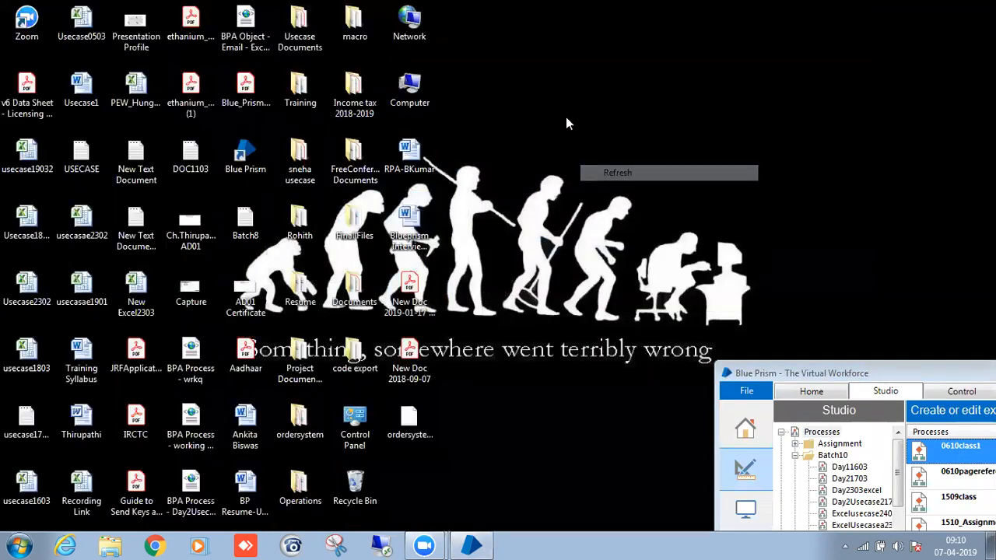
{"action": "mouse_move", "coordinate": [662, 233]}
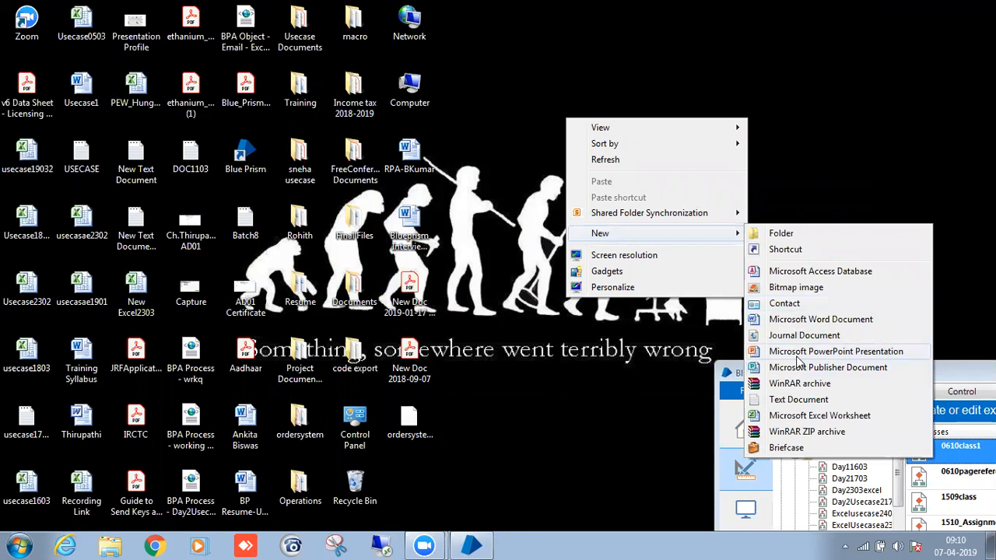
{"action": "left_click", "coordinate": [802, 418]}
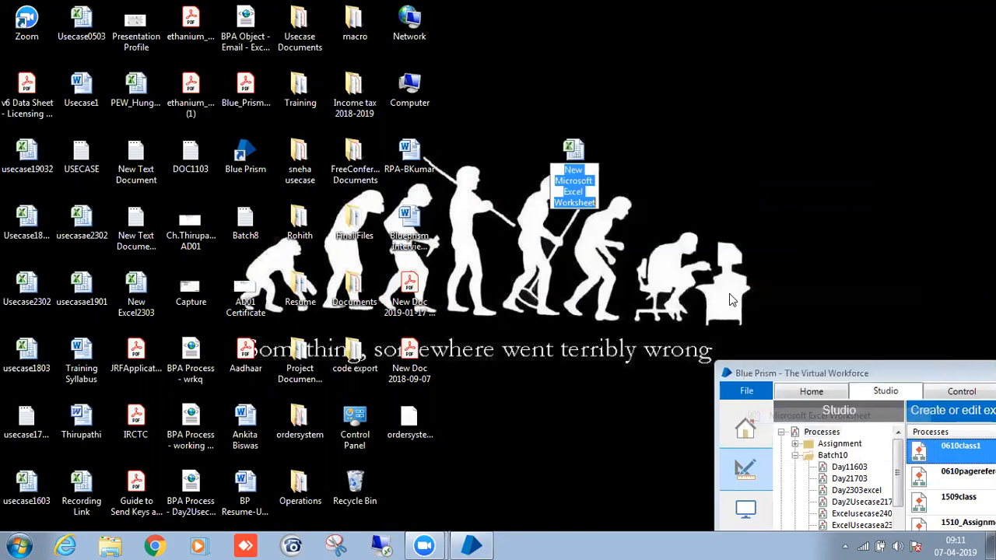
{"action": "type", "text": "wor"}
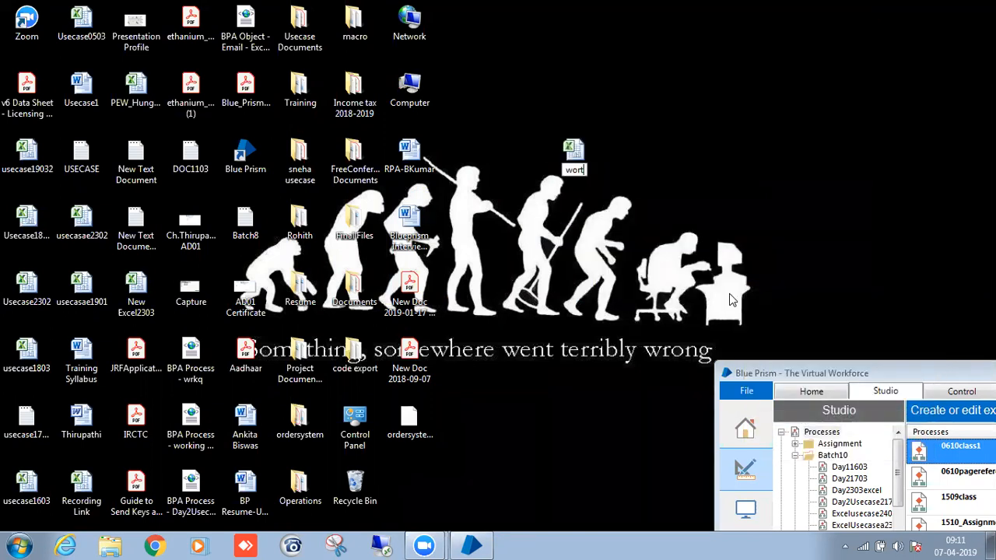
{"action": "type", "text": "kq"}
{"action": "key", "text": "Return"}
Open the workq workbook in a maximized window and enter the header Num1 in cell A1
{"action": "double_click", "coordinate": [575, 153]}
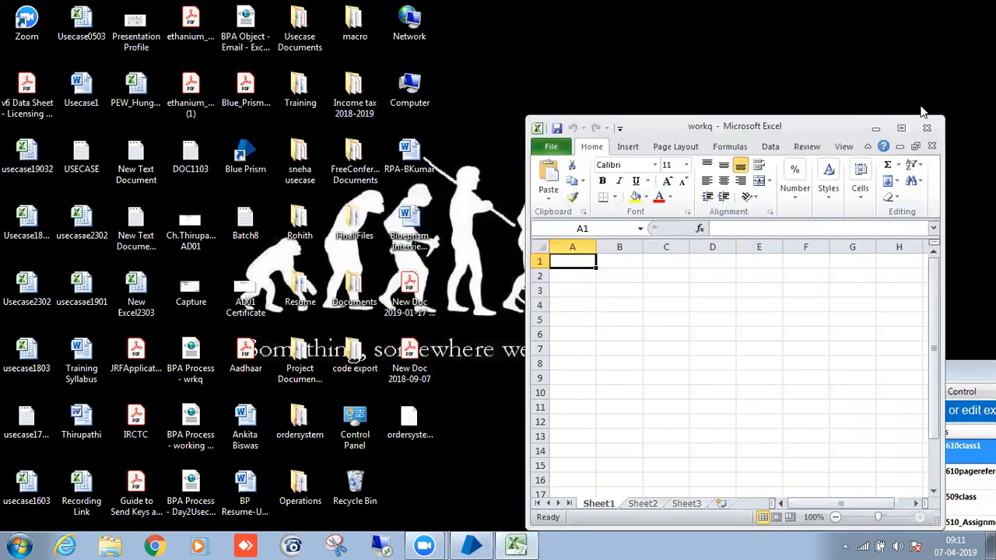
{"action": "left_click", "coordinate": [900, 128]}
{"action": "double_click", "coordinate": [33, 144]}
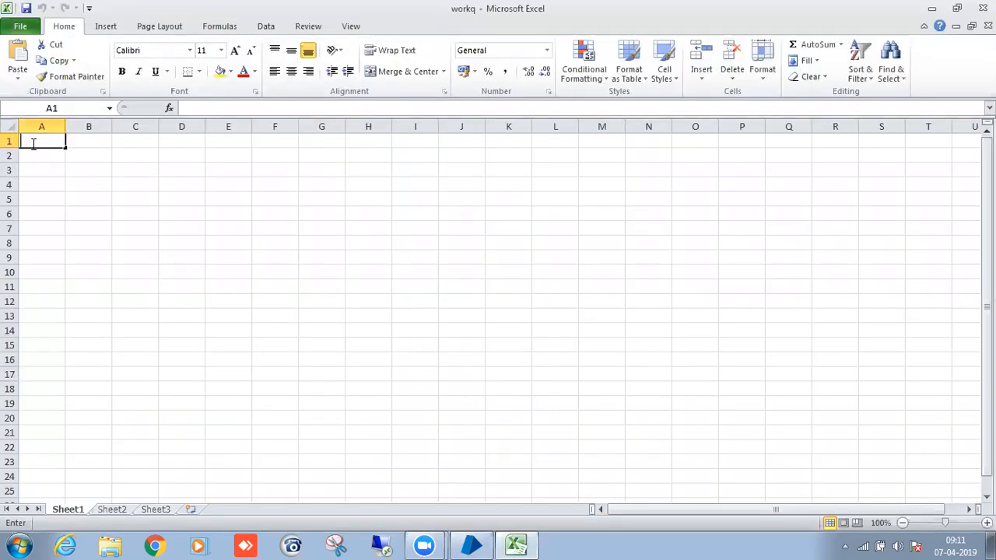
{"action": "type", "text": "A"}
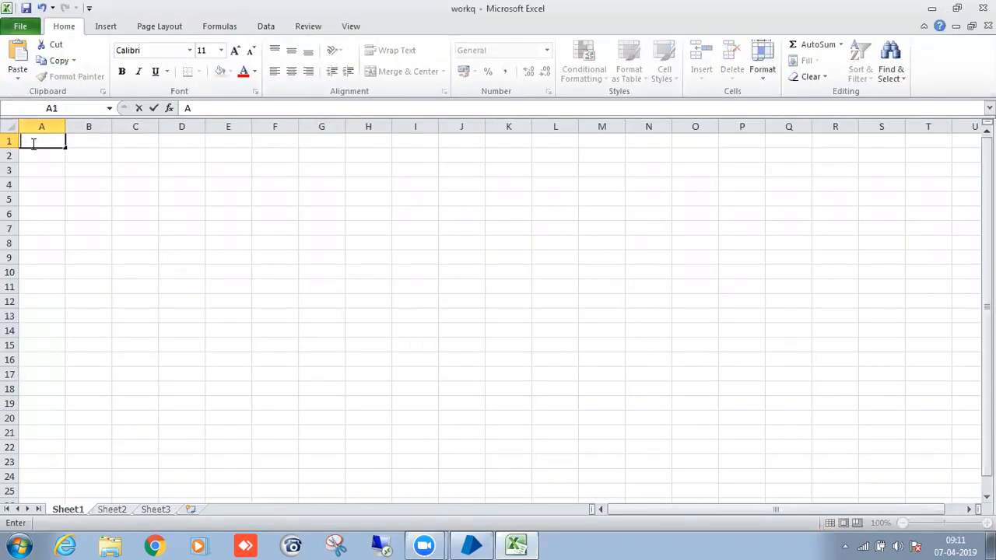
{"action": "type", "text": "2"}
{"action": "key", "text": "BackSpace"}
{"action": "key", "text": "BackSpace"}
{"action": "type", "text": "Num"}
Enter the headers Num2, Add and Mul in cells B1, C1 and D1
{"action": "left_click", "coordinate": [98, 146]}
{"action": "type", "text": "Num2"}
{"action": "left_click", "coordinate": [138, 141]}
{"action": "type", "text": "Add"}
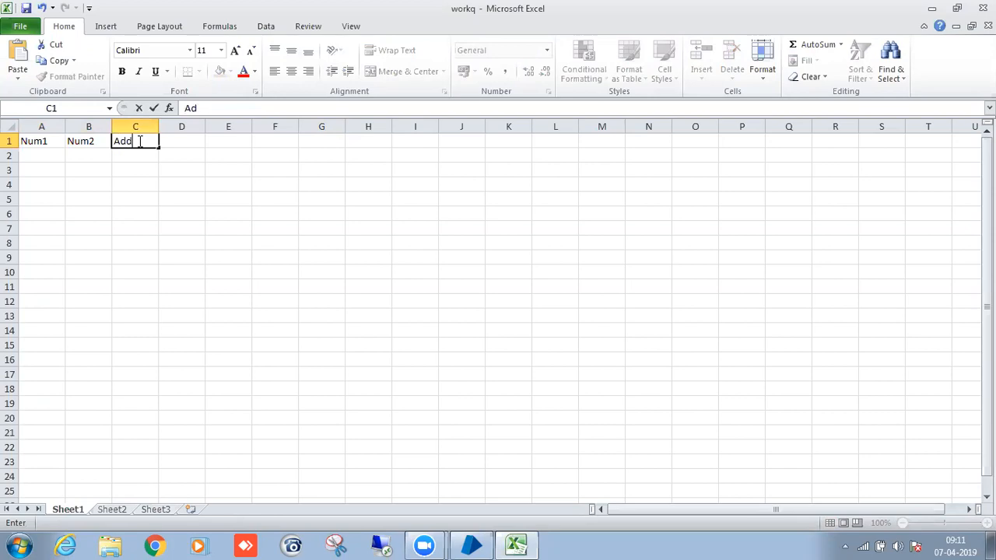
{"action": "left_click", "coordinate": [177, 140]}
{"action": "type", "text": "Mul"}
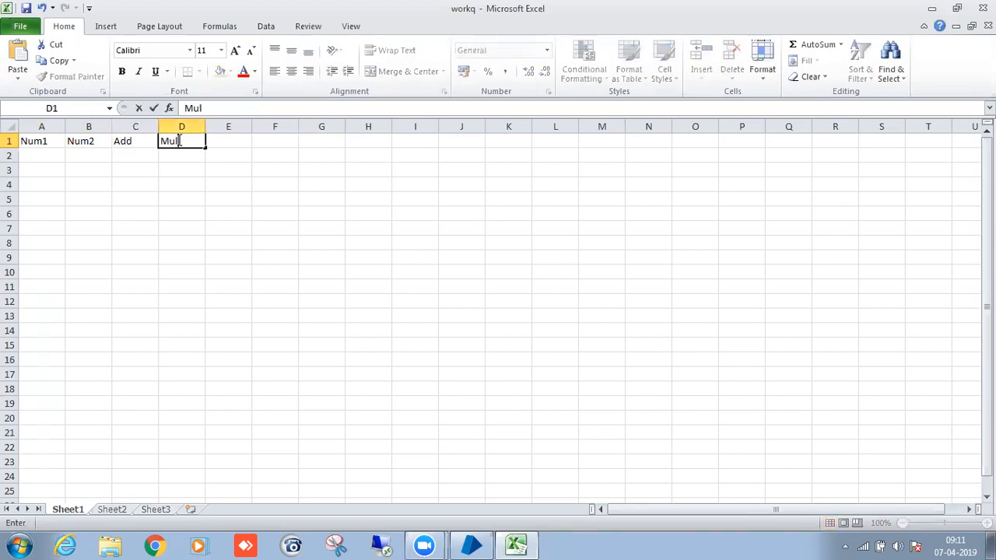
Enter 56 in cell A2 and fill it down the Num1 column through row 11
{"action": "left_click", "coordinate": [52, 157]}
{"action": "type", "text": "56"}
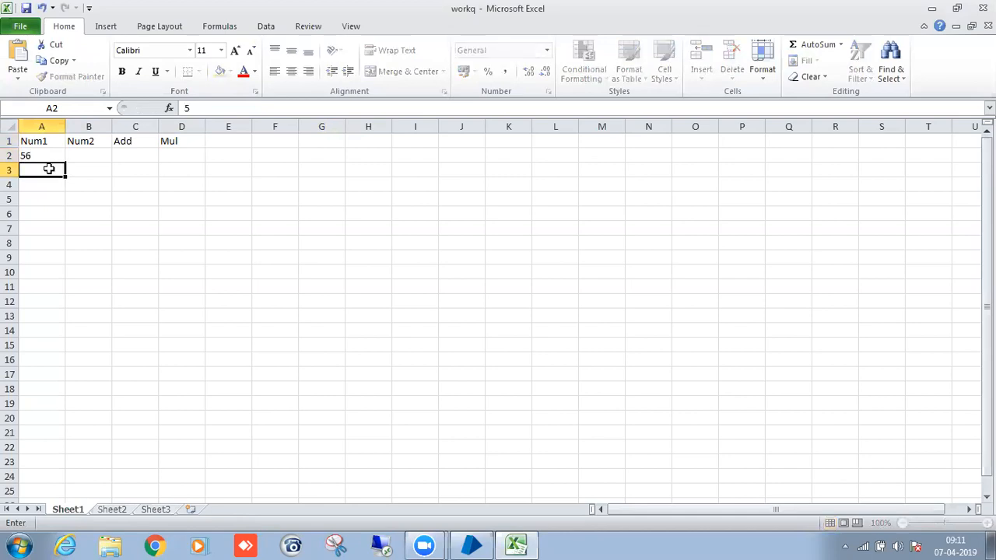
{"action": "key", "text": "Return"}
{"action": "left_click", "coordinate": [60, 158]}
{"action": "left_click_drag", "start_coordinate": [65, 162], "coordinate": [67, 289]}
Enter 453 in cell B2 and fill it down the Num2 column through row 11
{"action": "left_click", "coordinate": [87, 144]}
{"action": "left_click", "coordinate": [87, 155]}
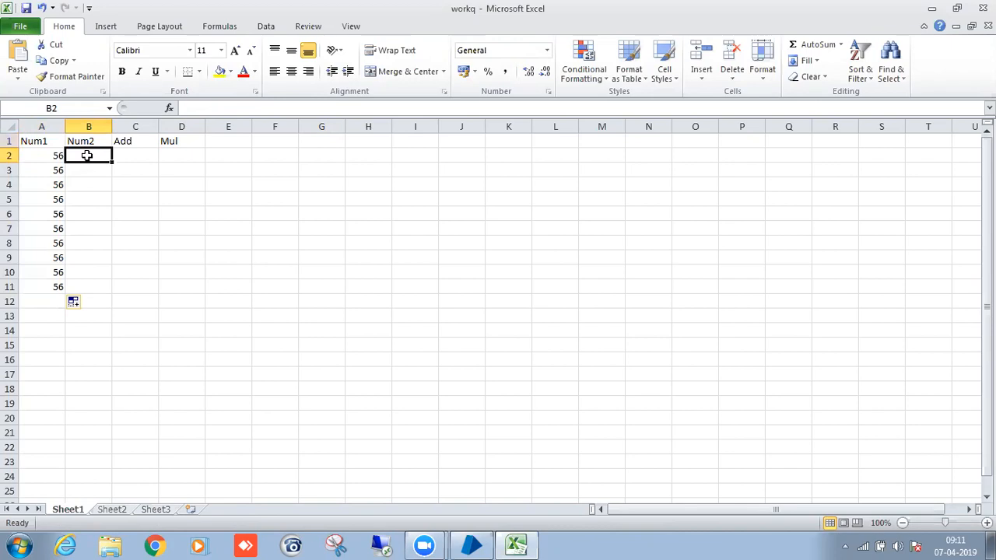
{"action": "type", "text": "453"}
{"action": "key", "text": "Return"}
{"action": "left_click", "coordinate": [105, 156]}
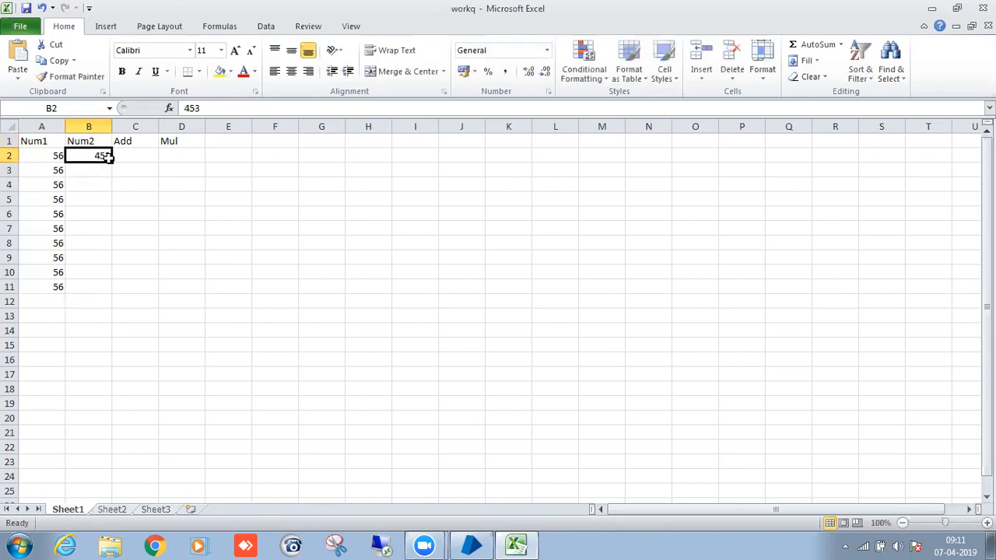
{"action": "left_click_drag", "start_coordinate": [112, 161], "coordinate": [112, 293]}
{"action": "left_click", "coordinate": [140, 255]}
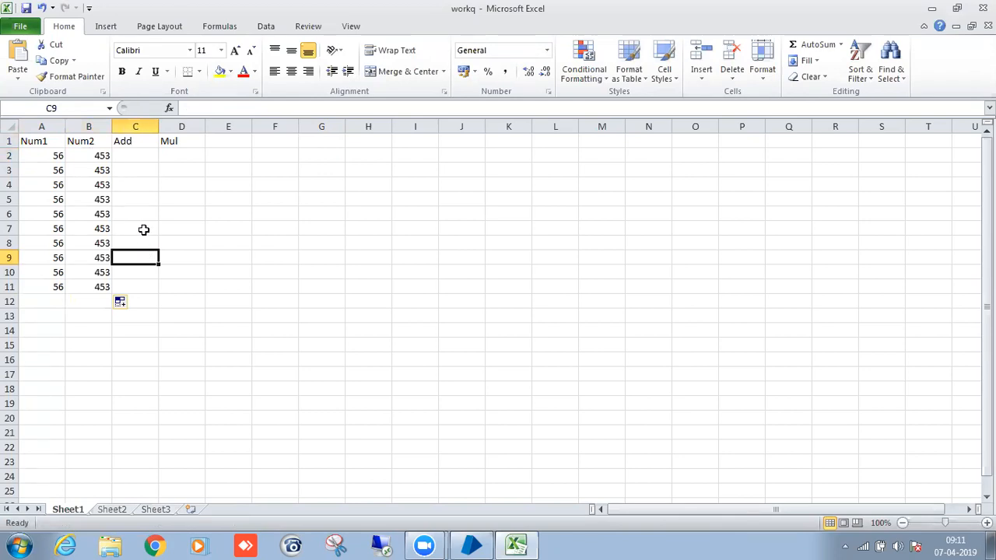
Review the Num1 and Num2 inputs and the blank Add and Mul columns of the sheet
{"action": "left_click", "coordinate": [169, 194]}
{"action": "left_click", "coordinate": [36, 157]}
{"action": "left_click", "coordinate": [148, 241]}
{"action": "left_click", "coordinate": [125, 154]}
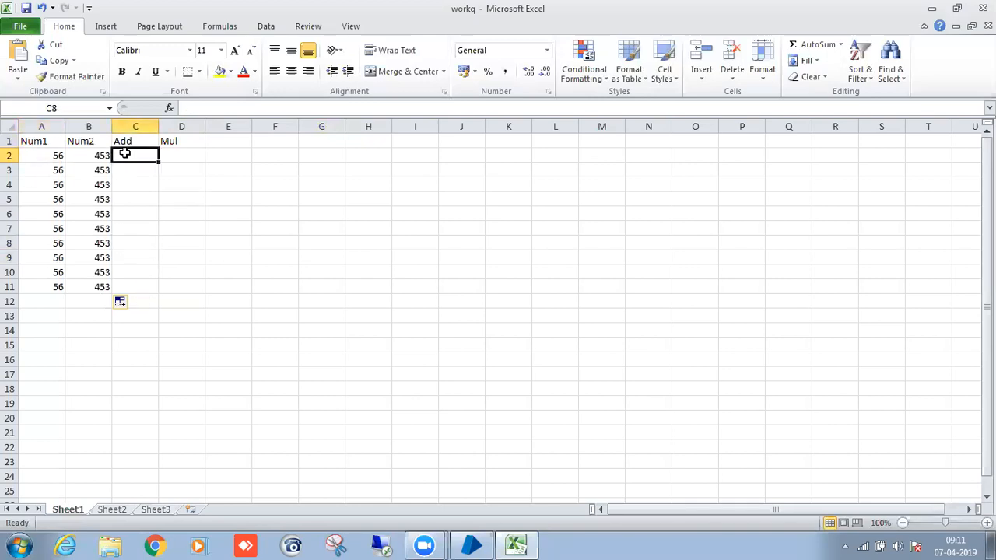
{"action": "left_click", "coordinate": [180, 152]}
{"action": "left_click", "coordinate": [220, 242]}
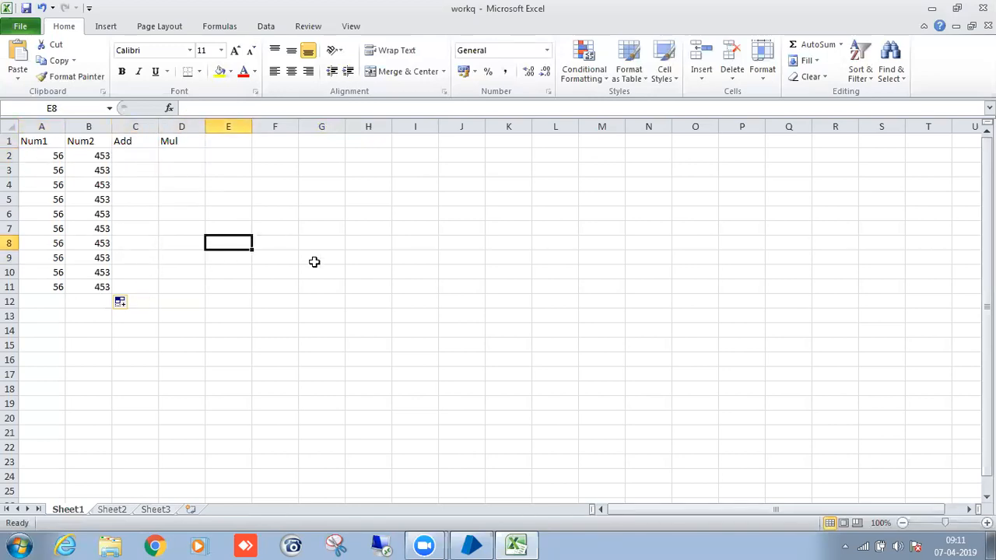
{"action": "left_click", "coordinate": [278, 285]}
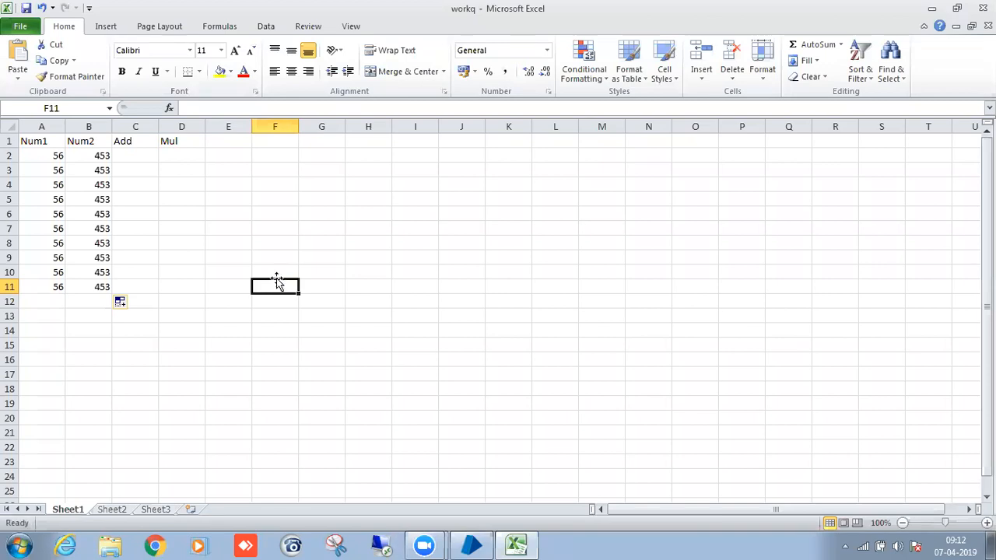
{"action": "left_click", "coordinate": [172, 180]}
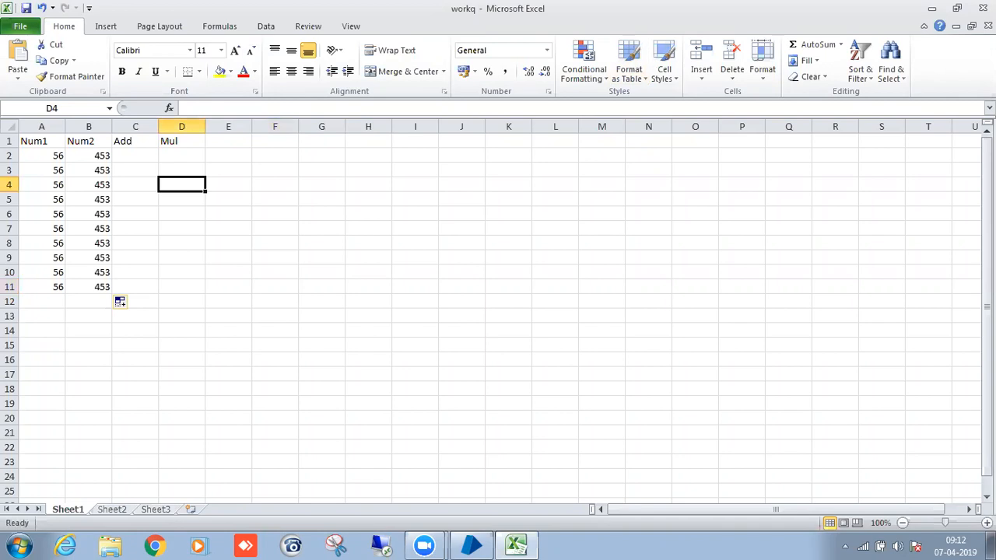
Close the workq workbook and move the Blue Prism window back into full view
{"action": "left_click", "coordinate": [979, 7]}
{"action": "left_click_drag", "start_coordinate": [926, 372], "coordinate": [467, 65]}
{"action": "left_click", "coordinate": [589, 151]}
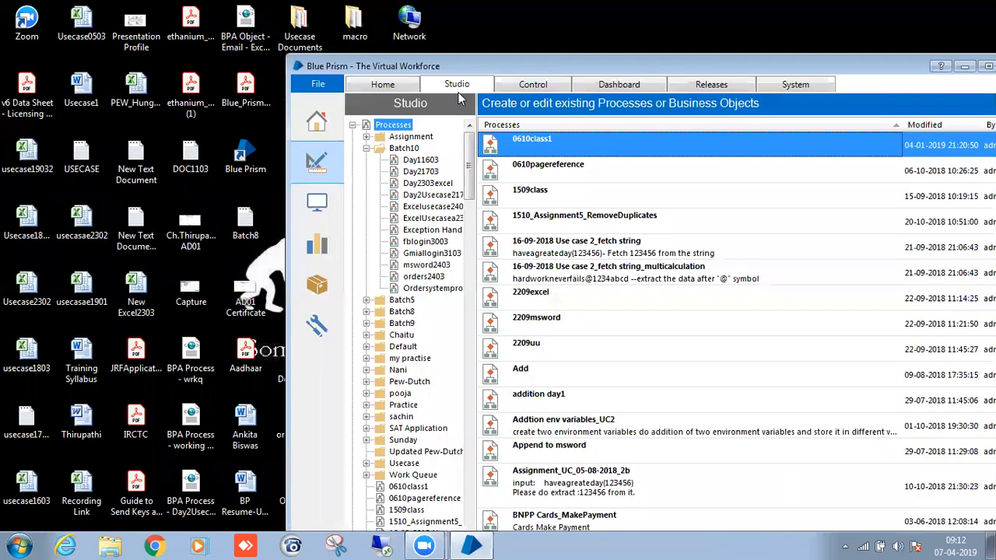
Create a new process named workqbasic in the Batch10 folder and open it in Process Studio
{"action": "left_click", "coordinate": [404, 148]}
{"action": "right_click", "coordinate": [404, 147]}
{"action": "left_click", "coordinate": [435, 156]}
{"action": "type", "text": "workqbasic"}
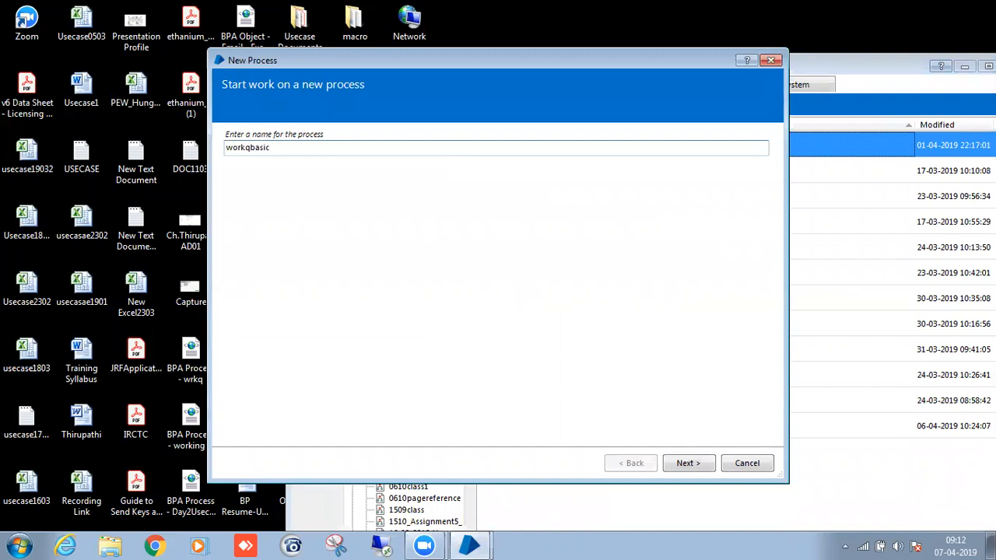
{"action": "left_click", "coordinate": [686, 464]}
{"action": "left_click", "coordinate": [688, 463]}
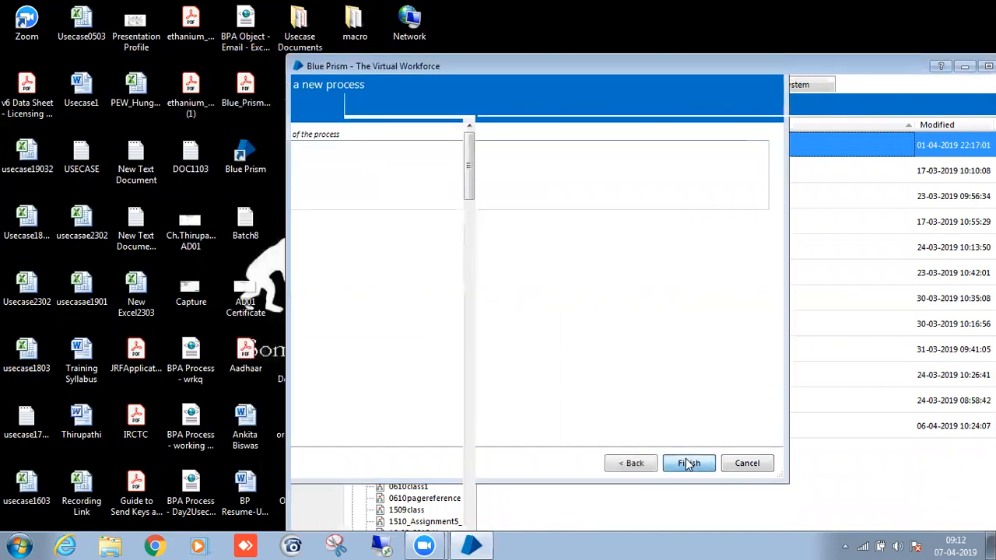
{"action": "double_click", "coordinate": [429, 302]}
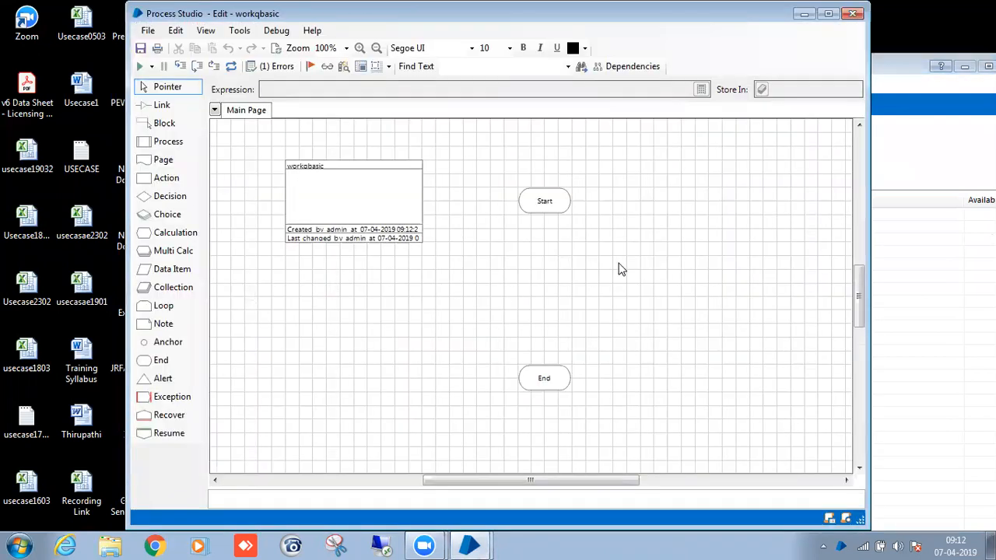
Add a Text data item with initial value excelautomation21 and place it in the upper-right area of the Main Page canvas
{"action": "left_click", "coordinate": [734, 235]}
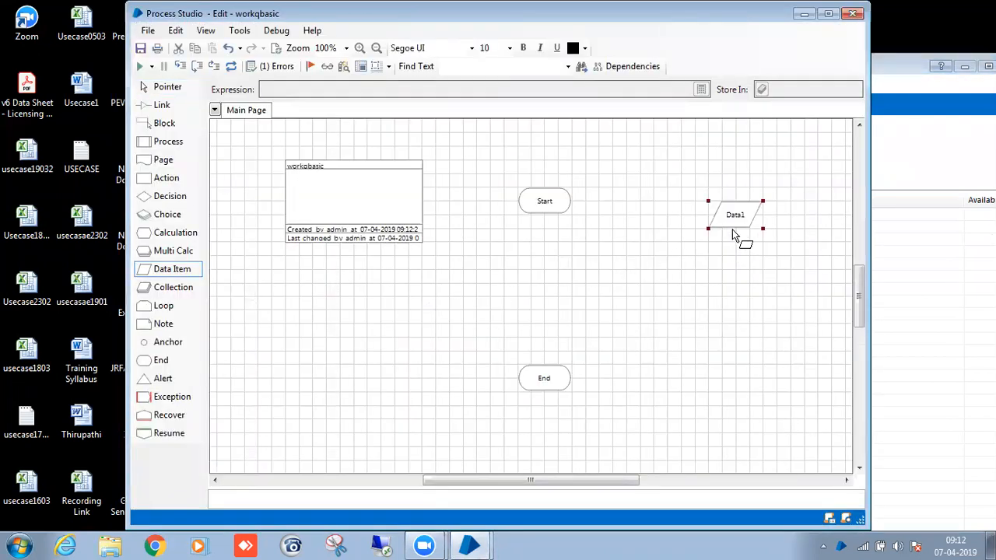
{"action": "double_click", "coordinate": [737, 216]}
{"action": "left_click", "coordinate": [432, 245]}
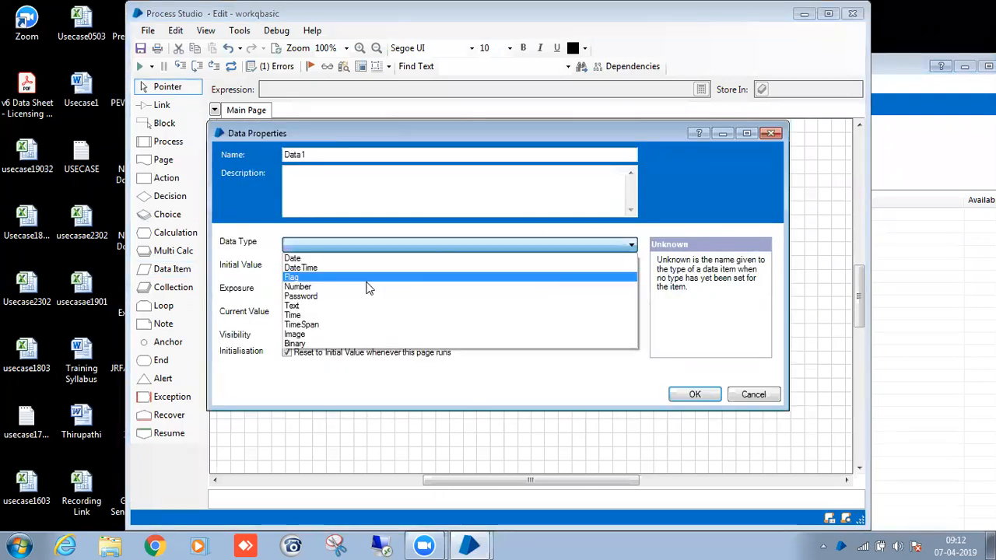
{"action": "left_click", "coordinate": [351, 305]}
{"action": "left_click", "coordinate": [329, 267]}
{"action": "type", "text": "excelautomation21"}
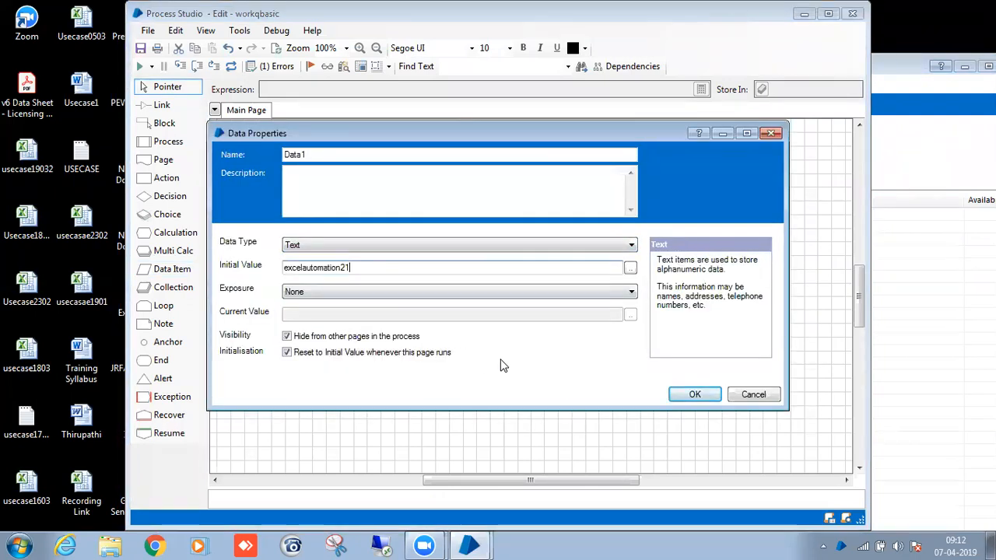
{"action": "left_click", "coordinate": [698, 398]}
{"action": "left_click_drag", "start_coordinate": [736, 206], "coordinate": [803, 133]}
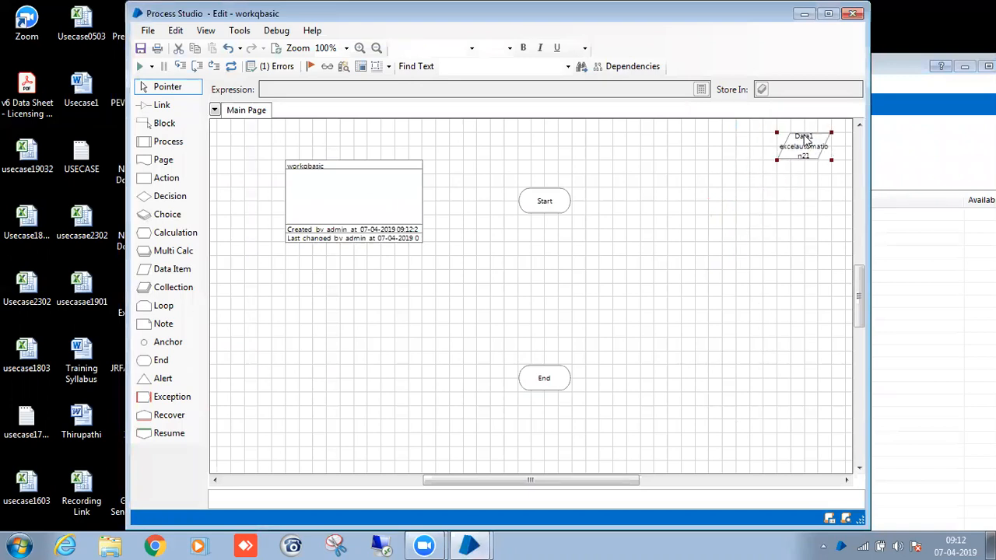
{"action": "left_click", "coordinate": [615, 212]}
Move the Process Studio and Blue Prism windows aside and copy the path of the workq file on the desktop
{"action": "scroll", "coordinate": [617, 213], "scroll_direction": "down", "scroll_amount": 3}
{"action": "scroll", "coordinate": [617, 213], "scroll_direction": "up", "scroll_amount": 2}
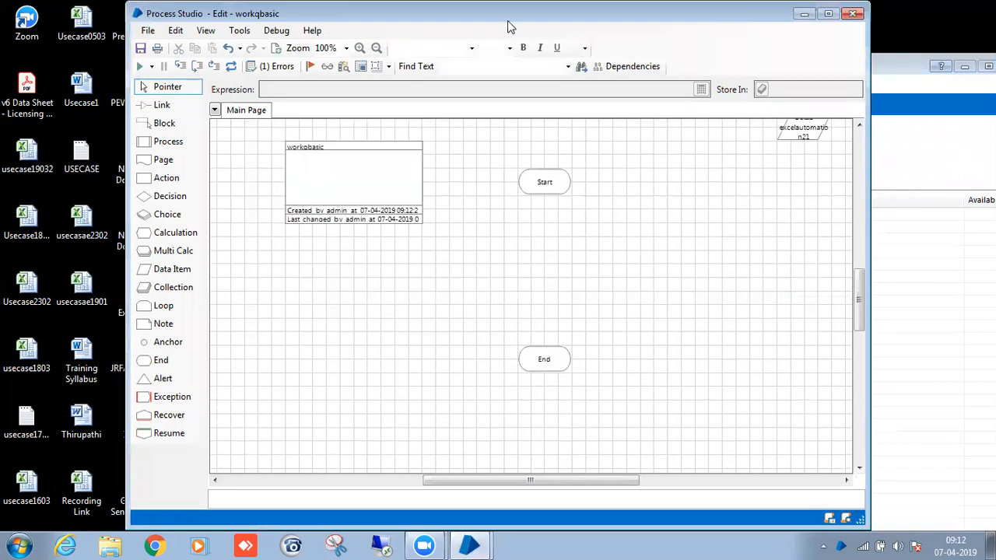
{"action": "left_click_drag", "start_coordinate": [473, 15], "coordinate": [711, 114]}
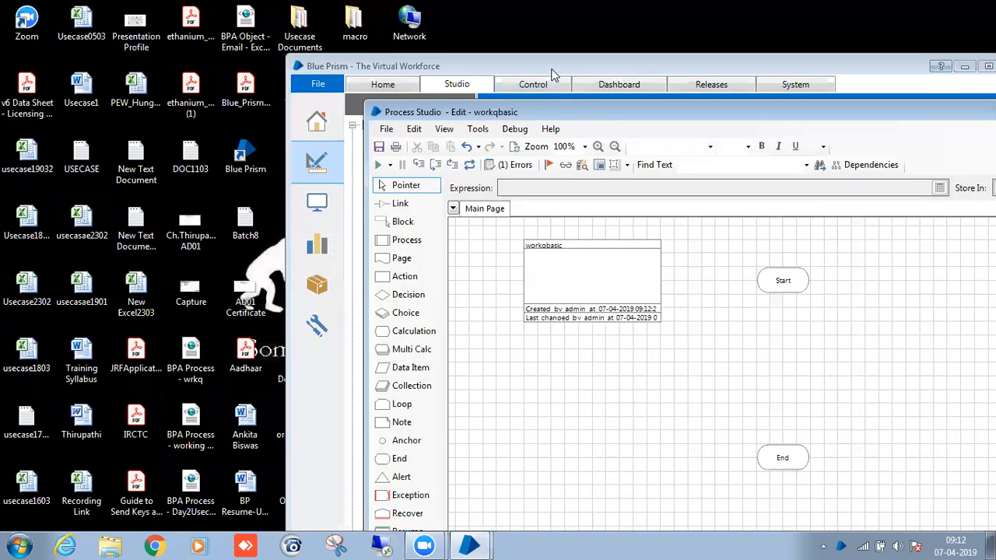
{"action": "left_click", "coordinate": [553, 69]}
{"action": "left_click_drag", "start_coordinate": [554, 68], "coordinate": [715, 191]}
{"action": "left_click", "coordinate": [657, 118]}
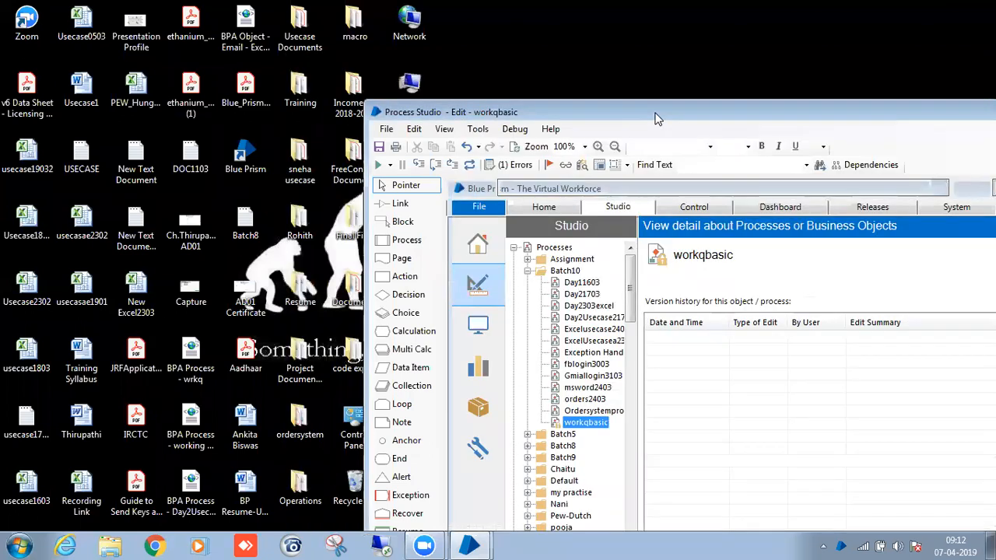
{"action": "left_click_drag", "start_coordinate": [655, 118], "coordinate": [801, 242]}
{"action": "right_click", "coordinate": [594, 154]}
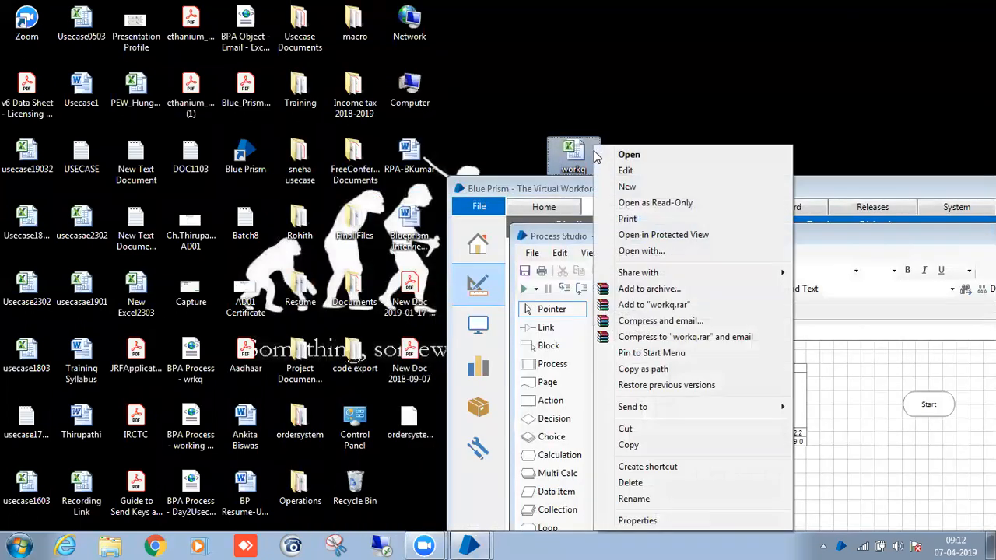
{"action": "left_click", "coordinate": [642, 369]}
Bring Process Studio back into view and add a second data item of type Text beside the Start stage
{"action": "left_click", "coordinate": [802, 228]}
{"action": "left_click_drag", "start_coordinate": [802, 229], "coordinate": [484, 29]}
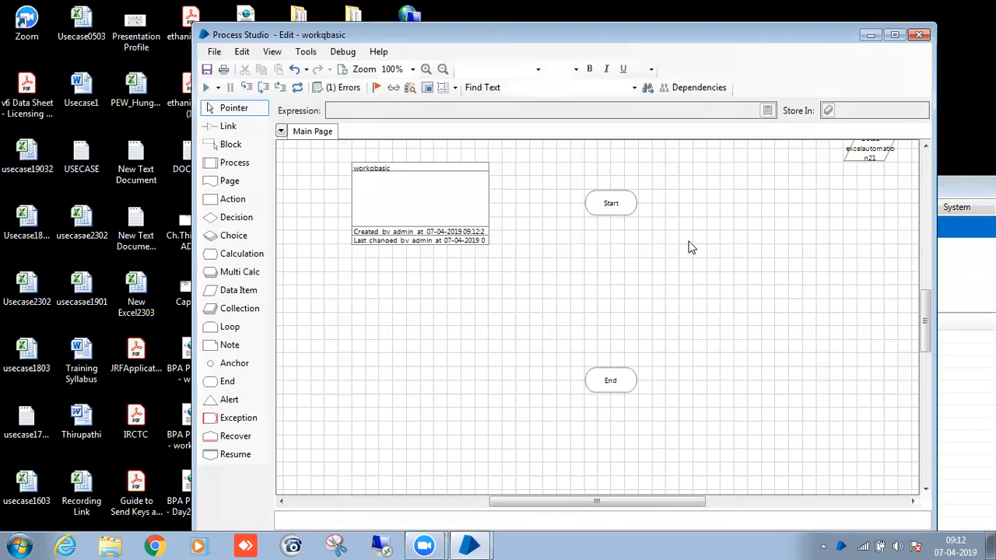
{"action": "scroll", "coordinate": [622, 257], "scroll_direction": "up", "scroll_amount": 1}
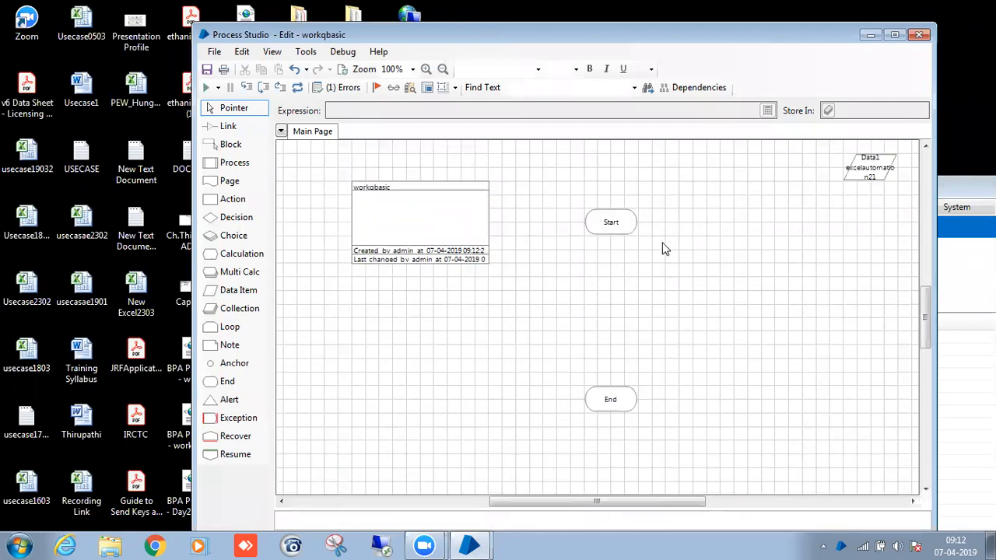
{"action": "key", "text": "d"}
{"action": "left_click", "coordinate": [759, 277]}
{"action": "double_click", "coordinate": [759, 277]}
{"action": "left_click", "coordinate": [473, 266]}
{"action": "left_click", "coordinate": [418, 322]}
Name the new data item Excel filepath and set its initial value to C:\Users\Sony\Desktop\workq.xlsx without quotation marks
{"action": "double_click", "coordinate": [389, 179]}
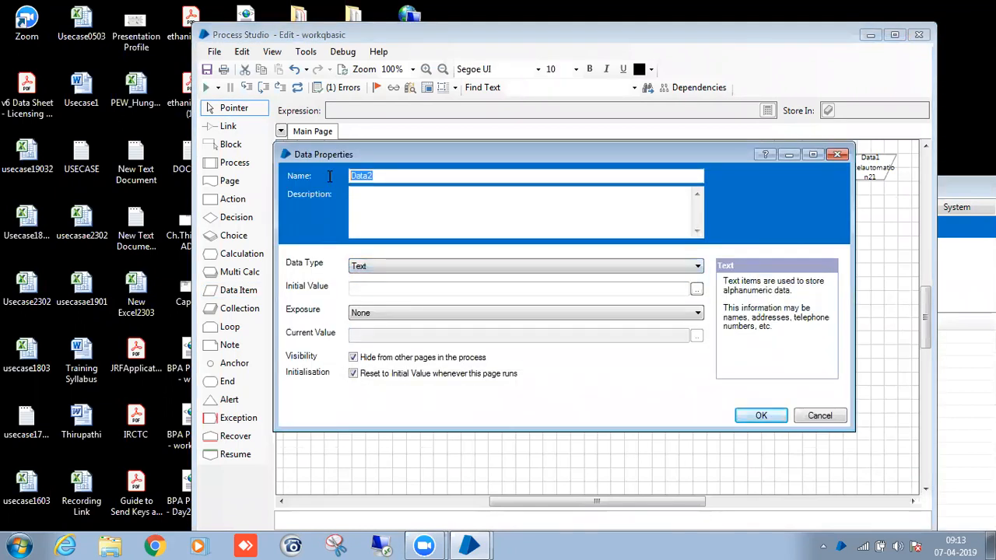
{"action": "key", "text": "BackSpace"}
{"action": "type", "text": "Excel filepath"}
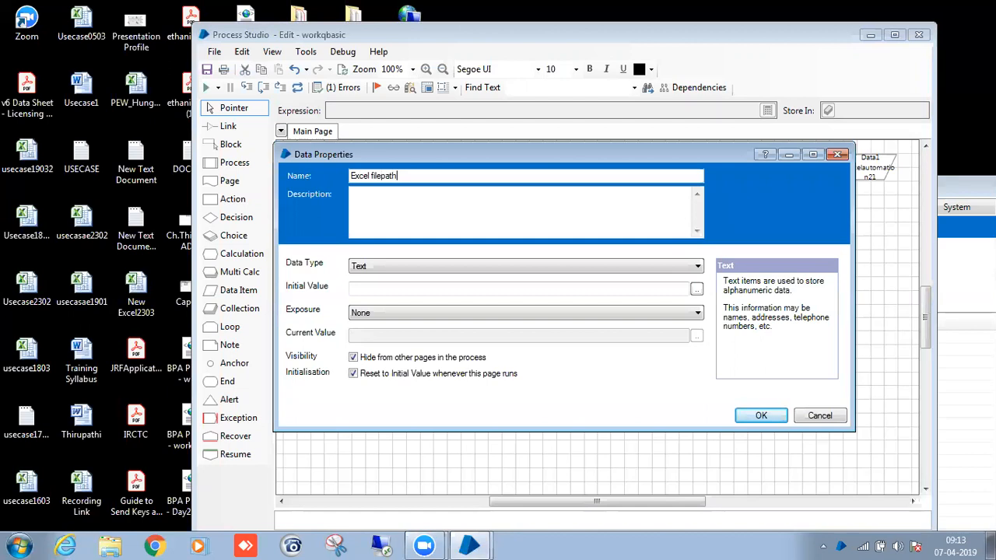
{"action": "left_click", "coordinate": [387, 289]}
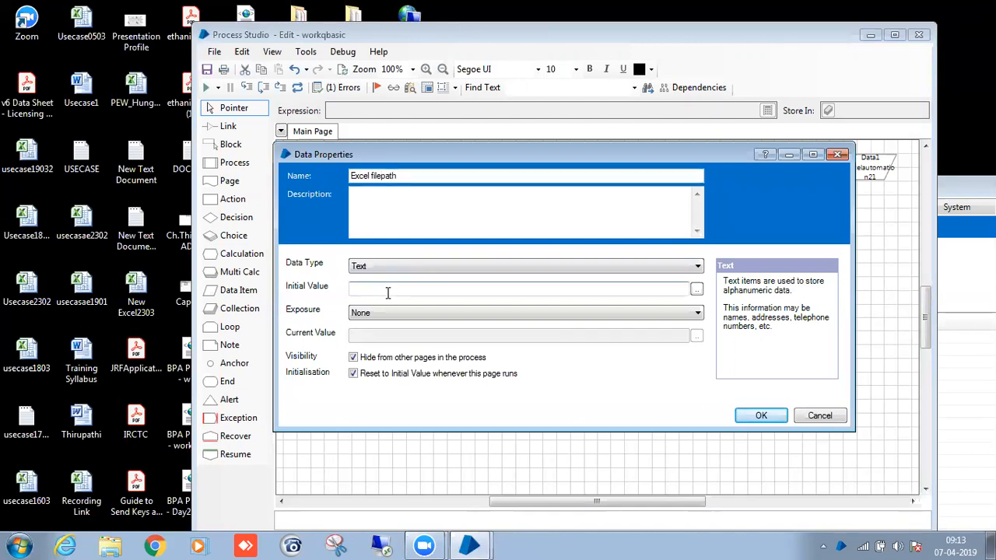
{"action": "type", "text": "\"C:\\Users\\Sony\\Desktop\\workq.xlsx\""}
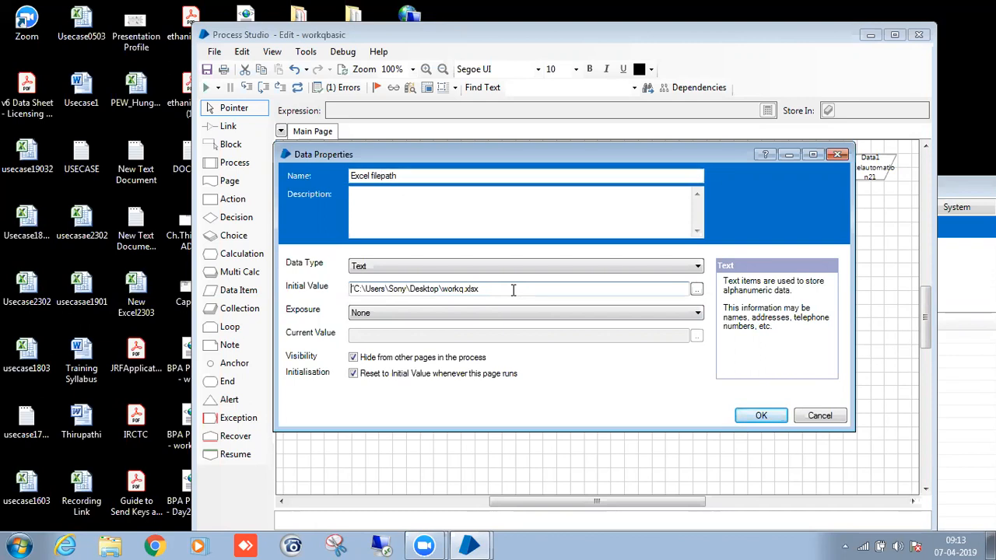
{"action": "key", "text": "BackSpace"}
Disable the Excel filepath item's reset to initial value, apply its properties, and enlarge the item to fit the full path
{"action": "left_click", "coordinate": [589, 374]}
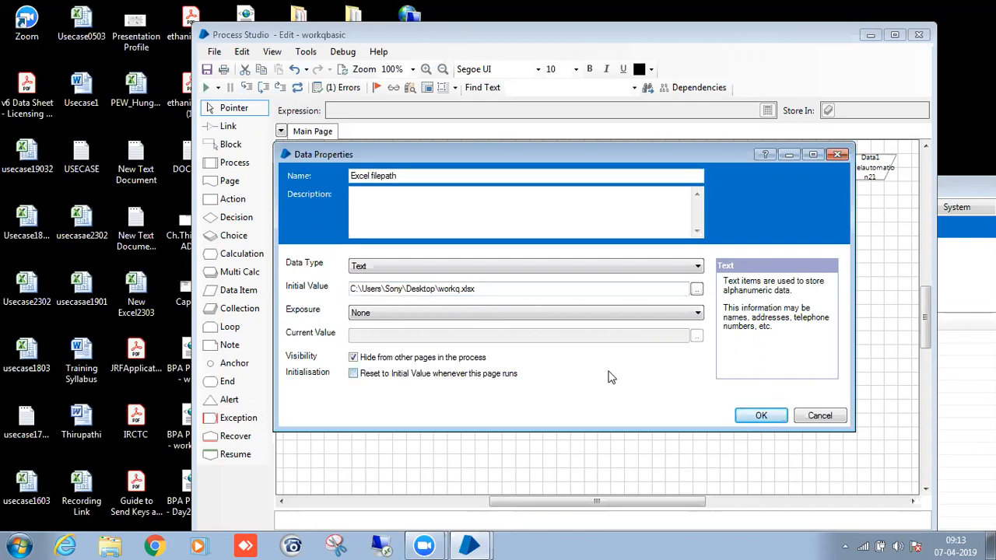
{"action": "left_click", "coordinate": [761, 416]}
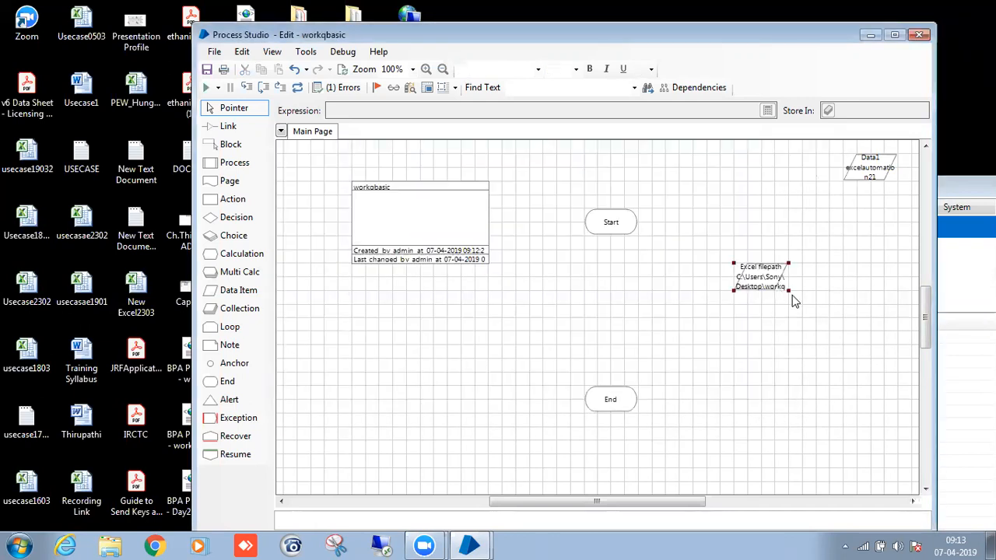
{"action": "left_click_drag", "start_coordinate": [813, 298], "coordinate": [817, 266]}
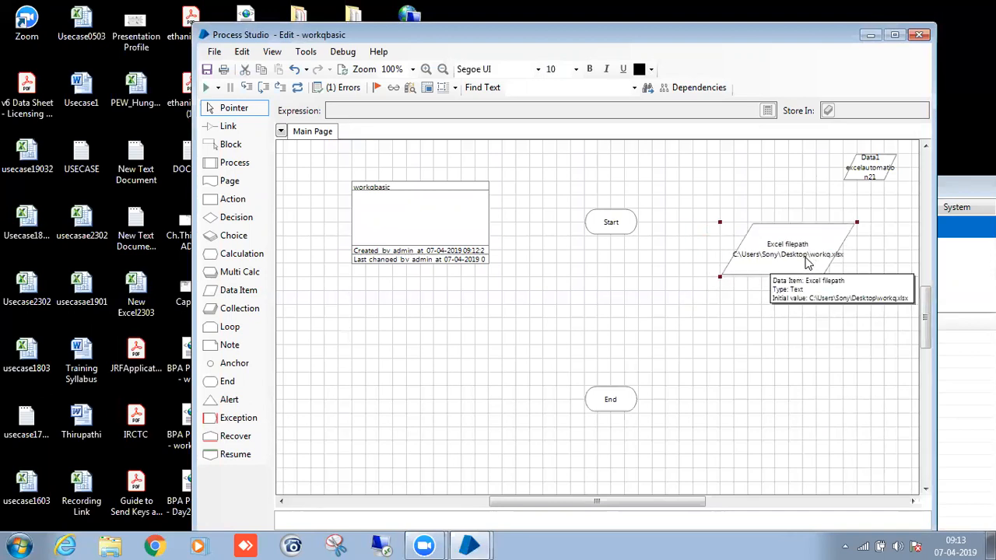
{"action": "left_click", "coordinate": [775, 309]}
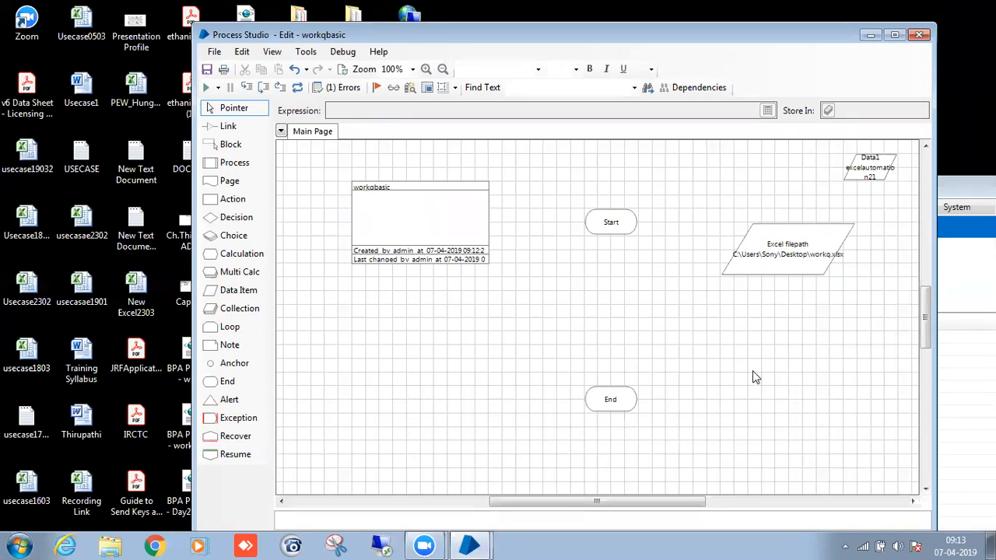
Recheck the Excel filepath item's properties, and align the Start and End stages vertically with more space between them
{"action": "double_click", "coordinate": [791, 248]}
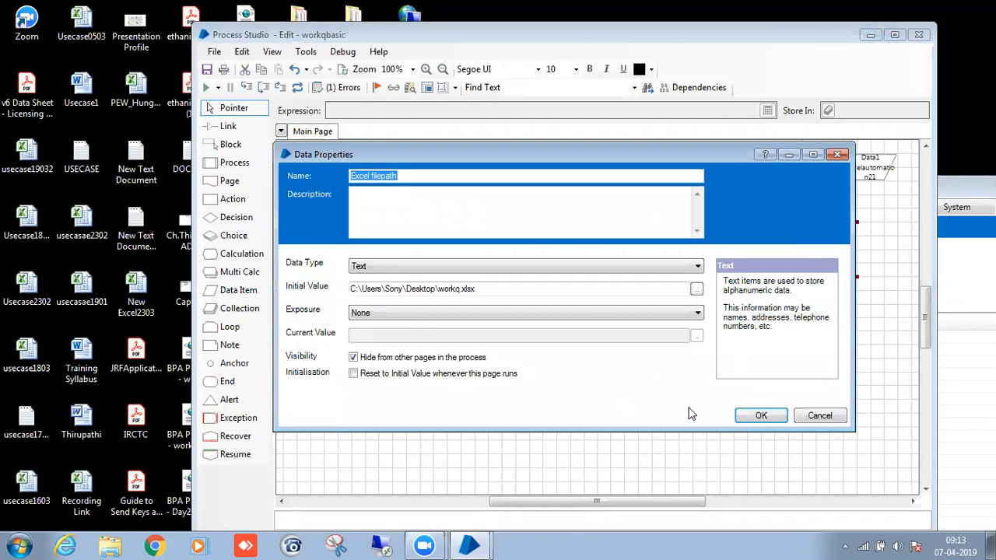
{"action": "left_click", "coordinate": [738, 415]}
{"action": "scroll", "coordinate": [691, 338], "scroll_direction": "down", "scroll_amount": 2}
{"action": "left_click_drag", "start_coordinate": [622, 317], "coordinate": [649, 366]}
{"action": "scroll", "coordinate": [662, 327], "scroll_direction": "up", "scroll_amount": 2}
{"action": "left_click_drag", "start_coordinate": [628, 224], "coordinate": [614, 196]}
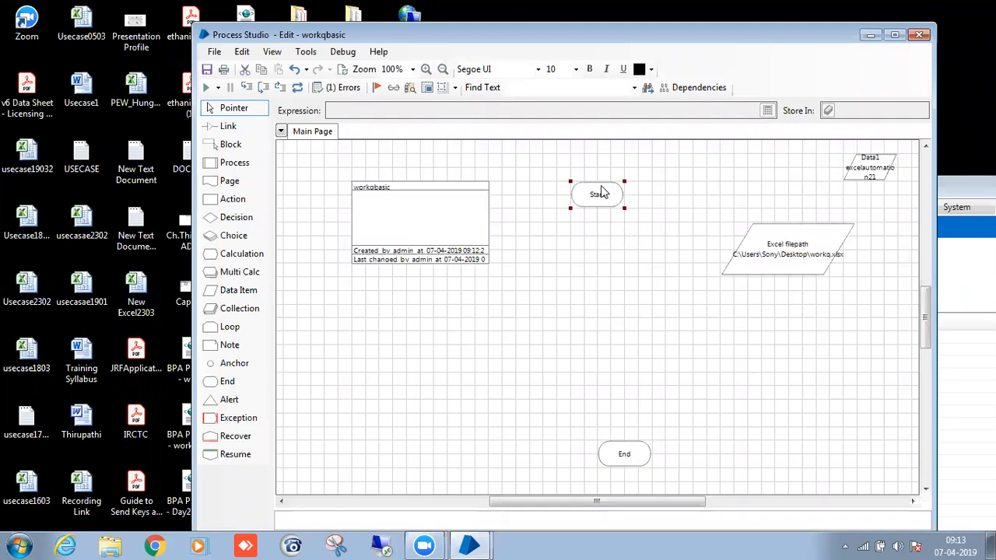
{"action": "left_click_drag", "start_coordinate": [627, 453], "coordinate": [599, 453]}
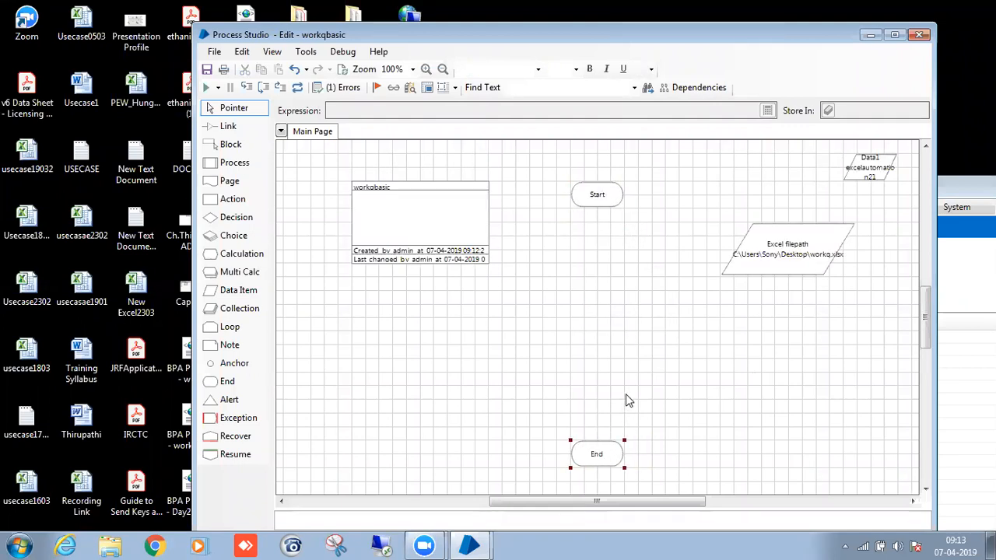
Add an Action stage below the Start stage and open its properties
{"action": "key", "text": "a"}
{"action": "left_click", "coordinate": [596, 238]}
{"action": "double_click", "coordinate": [600, 243]}
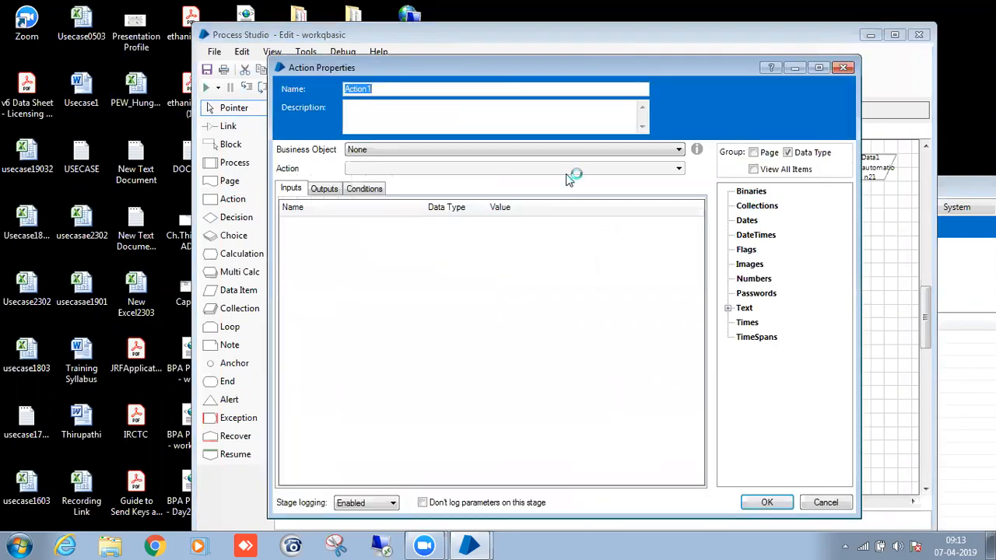
Set the new stage's business object to Utility - File Management and its action to File Exists
{"action": "left_click", "coordinate": [567, 153]}
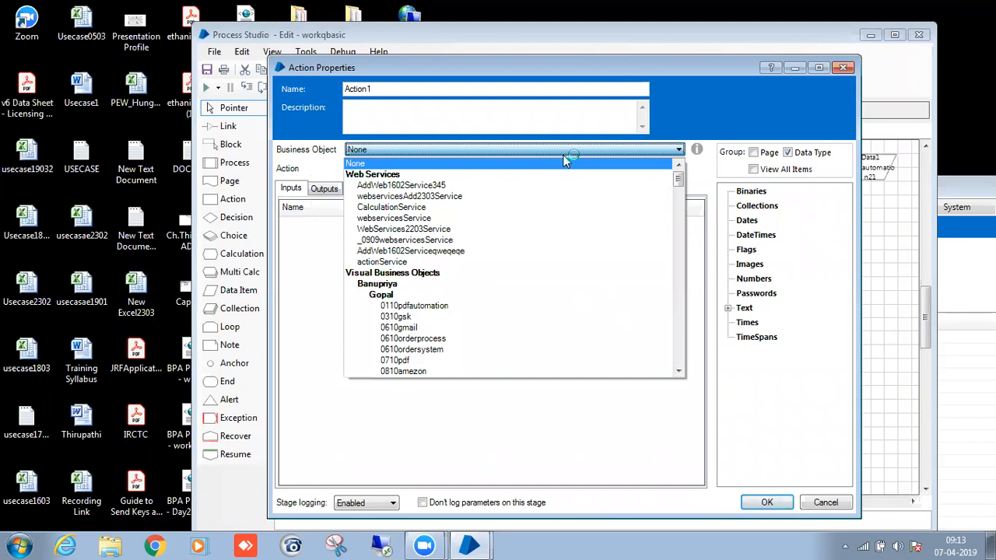
{"action": "key", "text": "Down"}
{"action": "key", "text": "Down"}
{"action": "key", "text": "Down"}
{"action": "key", "text": "Down"}
{"action": "key", "text": "Down"}
{"action": "key", "text": "Down"}
{"action": "key", "text": "Down"}
{"action": "key", "text": "Down"}
{"action": "key", "text": "Down"}
{"action": "key", "text": "Down"}
{"action": "key", "text": "Down"}
{"action": "key", "text": "Down"}
{"action": "key", "text": "Down"}
{"action": "key", "text": "Down"}
{"action": "key", "text": "Down"}
{"action": "key", "text": "Down"}
{"action": "key", "text": "Down"}
{"action": "key", "text": "Down"}
{"action": "key", "text": "Down"}
{"action": "key", "text": "Down"}
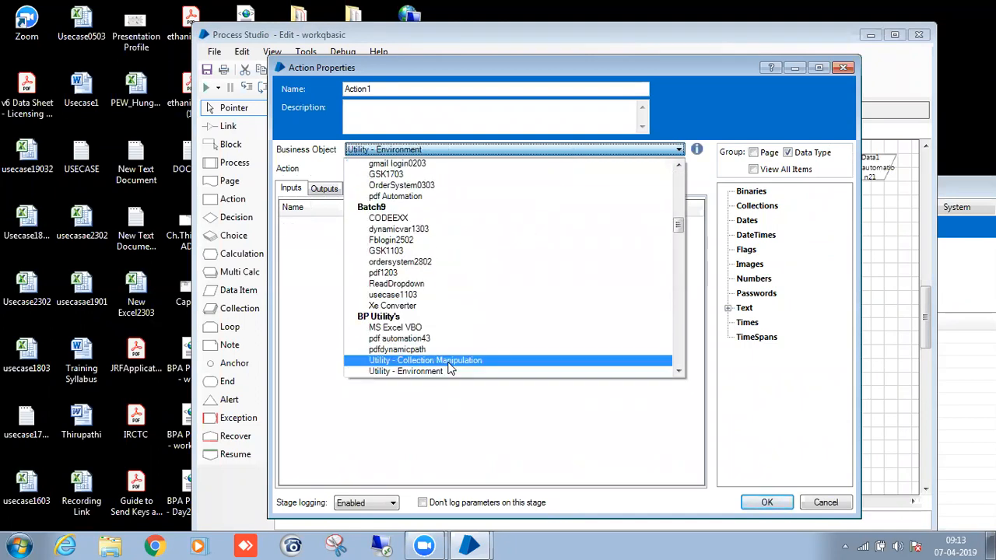
{"action": "scroll", "coordinate": [454, 357], "scroll_direction": "down", "scroll_amount": 1}
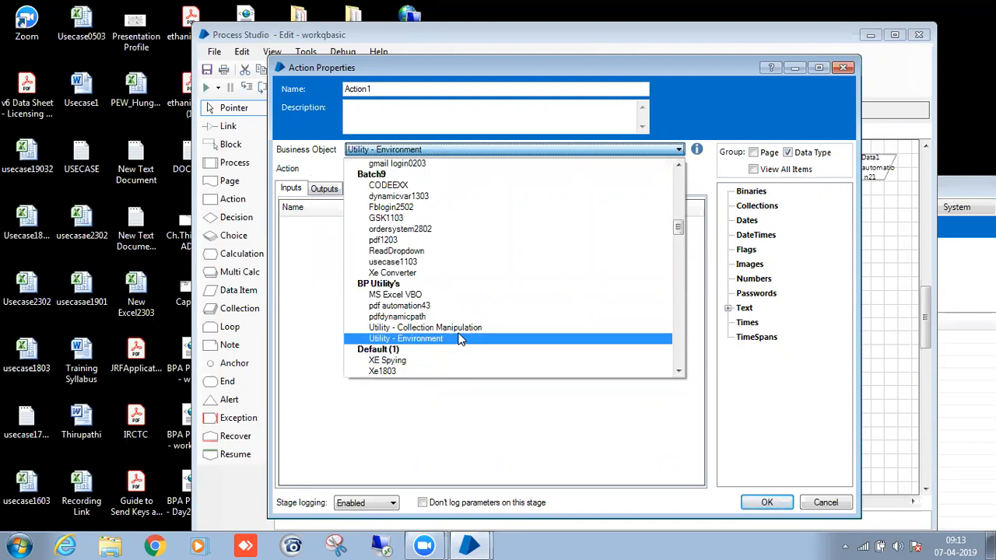
{"action": "key", "text": "Down"}
{"action": "key", "text": "Down"}
{"action": "key", "text": "Down"}
{"action": "key", "text": "Down"}
{"action": "key", "text": "Down"}
{"action": "key", "text": "Down"}
{"action": "key", "text": "Down"}
{"action": "key", "text": "Down"}
{"action": "key", "text": "Down"}
{"action": "key", "text": "Down"}
{"action": "key", "text": "Down"}
{"action": "key", "text": "Down"}
{"action": "key", "text": "Down"}
{"action": "key", "text": "Down"}
{"action": "key", "text": "Down"}
{"action": "key", "text": "Down"}
{"action": "key", "text": "Down"}
{"action": "key", "text": "Down"}
{"action": "key", "text": "Down"}
{"action": "key", "text": "Down"}
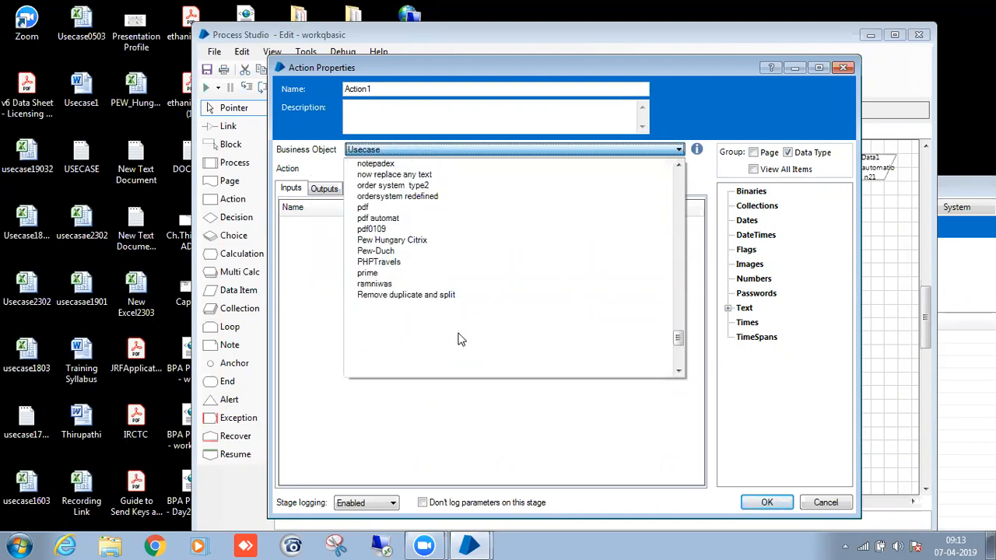
{"action": "key", "text": "u"}
{"action": "left_click", "coordinate": [468, 372]}
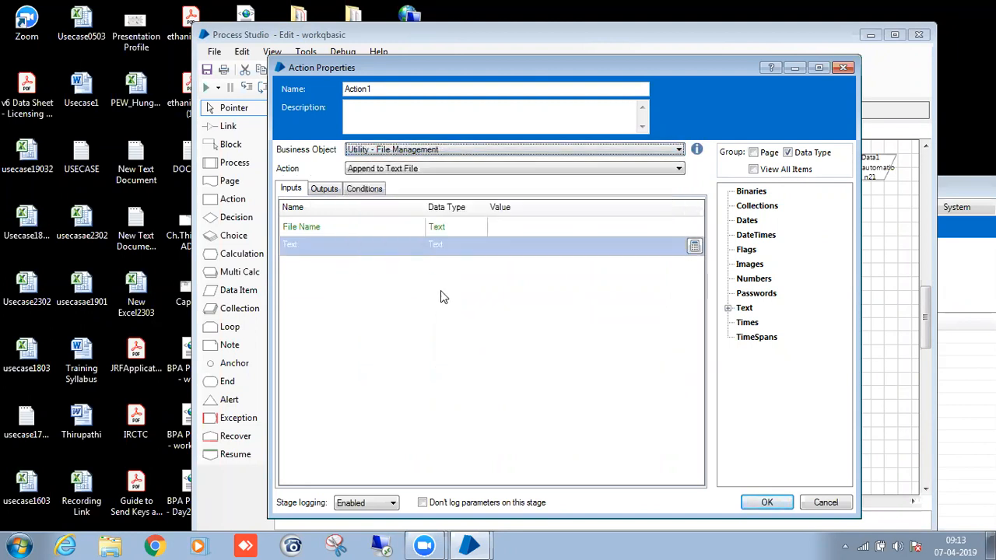
{"action": "left_click", "coordinate": [416, 168]}
{"action": "left_click", "coordinate": [395, 297]}
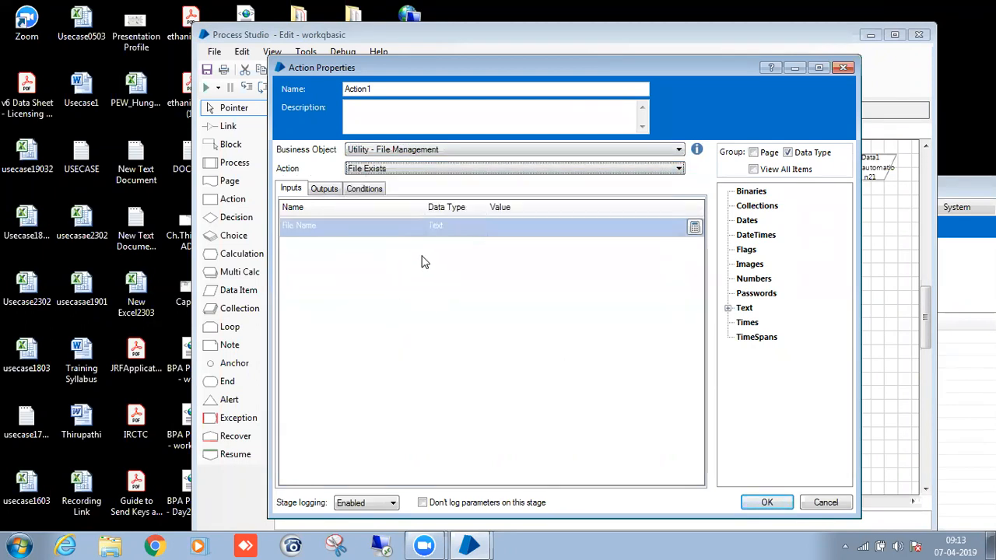
Use the Excel filepath item as the File Name input and store the Exists output in a new data item
{"action": "left_click", "coordinate": [727, 308]}
{"action": "left_click_drag", "start_coordinate": [774, 342], "coordinate": [554, 226]}
{"action": "left_click", "coordinate": [325, 188]}
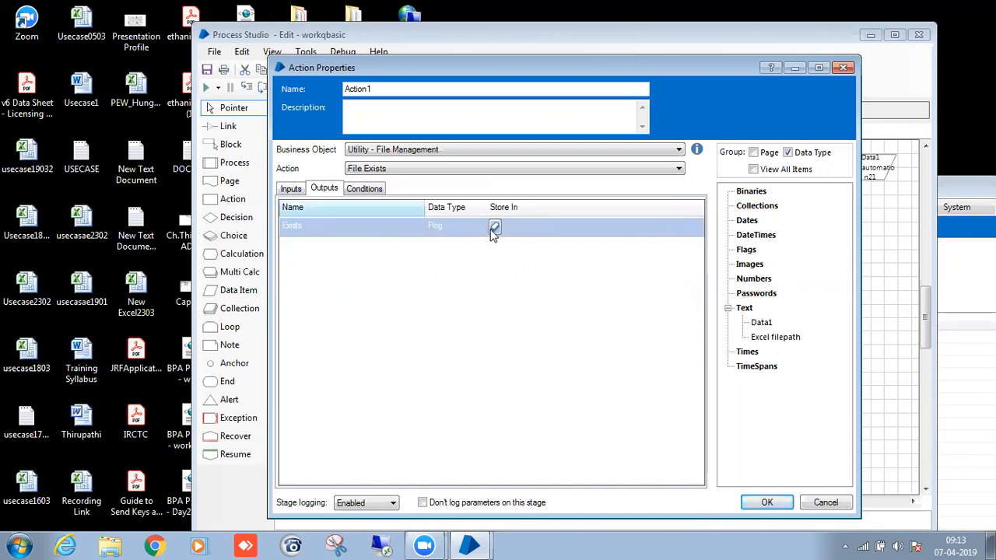
{"action": "left_click", "coordinate": [493, 226]}
Name the action stage File Exists, apply its properties, and link the Start stage to it
{"action": "left_click_drag", "start_coordinate": [376, 87], "coordinate": [262, 77]}
{"action": "key", "text": "BackSpace"}
{"action": "type", "text": "File Exi"}
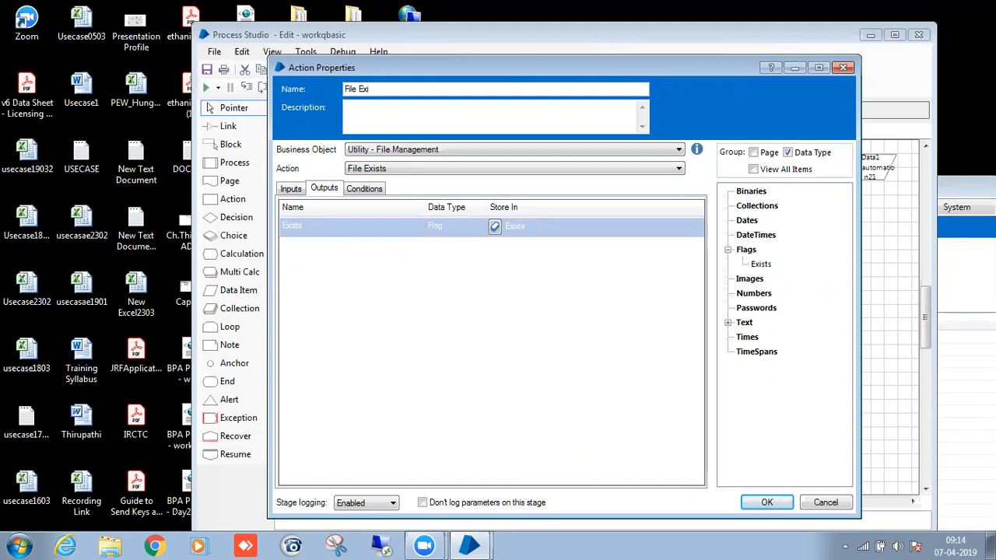
{"action": "type", "text": "sts"}
{"action": "left_click", "coordinate": [766, 501]}
{"action": "left_click_drag", "start_coordinate": [599, 196], "coordinate": [606, 233]}
{"action": "left_click", "coordinate": [391, 333]}
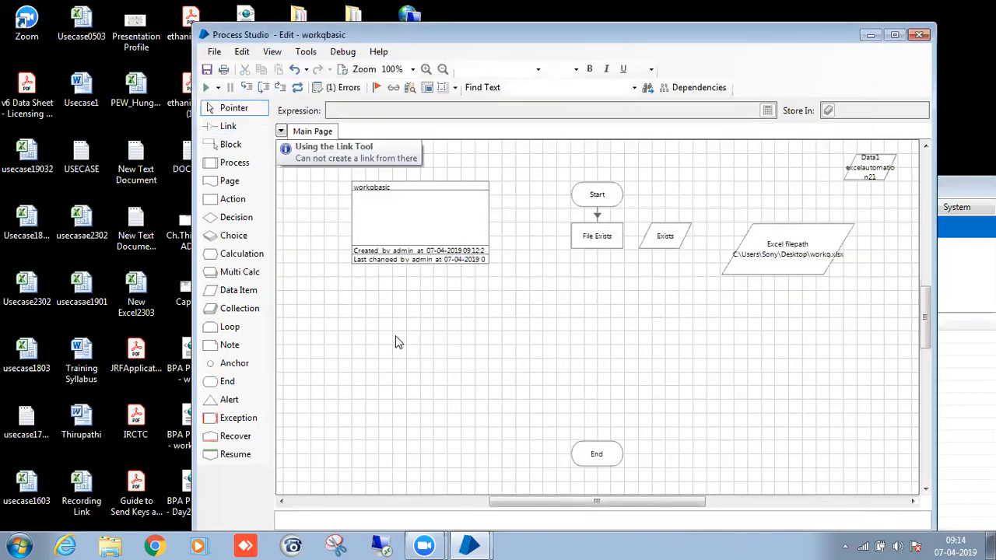
Add a Decision stage below File Exists and set its expression to the Exists flag
{"action": "left_click_drag", "start_coordinate": [236, 218], "coordinate": [501, 309]}
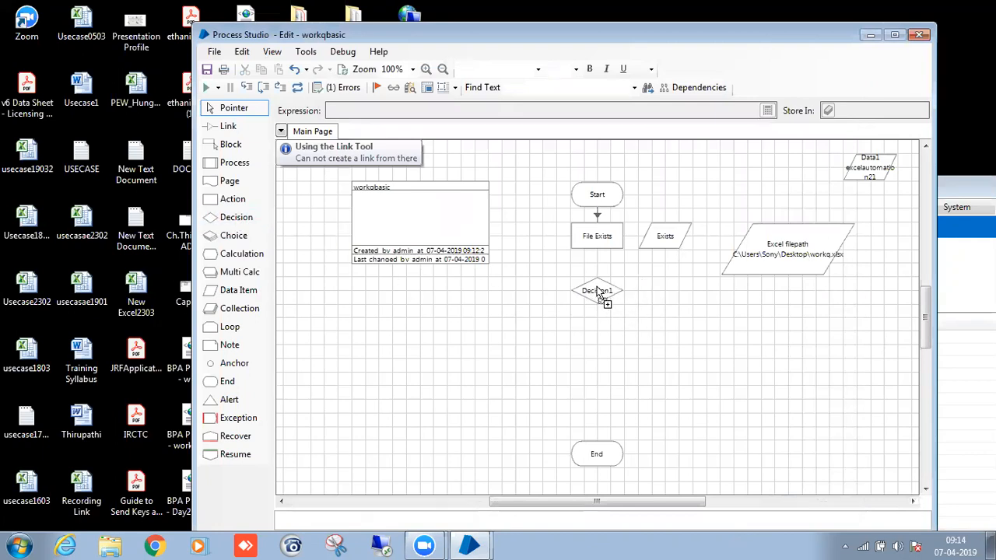
{"action": "double_click", "coordinate": [622, 305]}
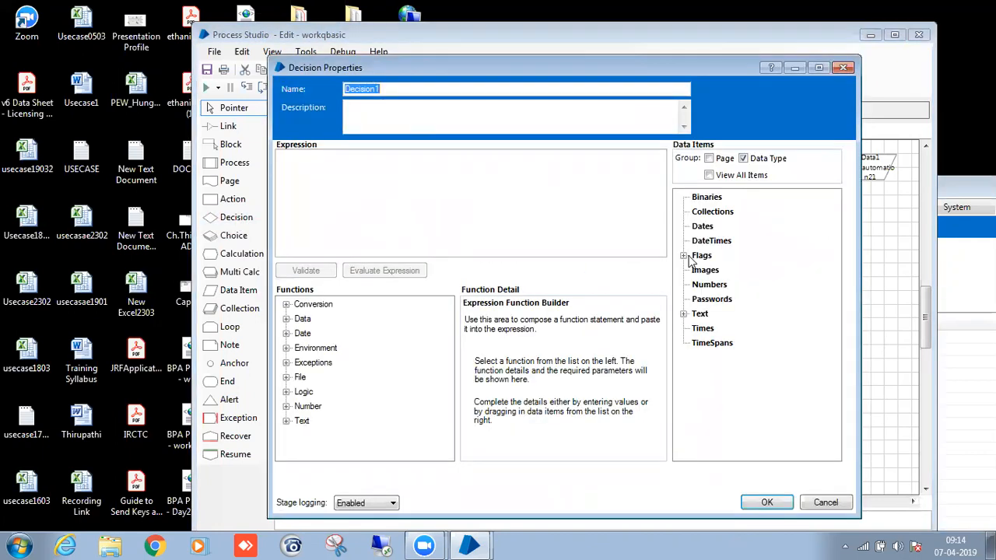
{"action": "left_click", "coordinate": [683, 255]}
{"action": "left_click_drag", "start_coordinate": [715, 269], "coordinate": [456, 196]}
Name the decision Is File Exists?, apply its properties, and link File Exists to it, placing it closer beneath
{"action": "double_click", "coordinate": [462, 89]}
{"action": "key", "text": "BackSpace"}
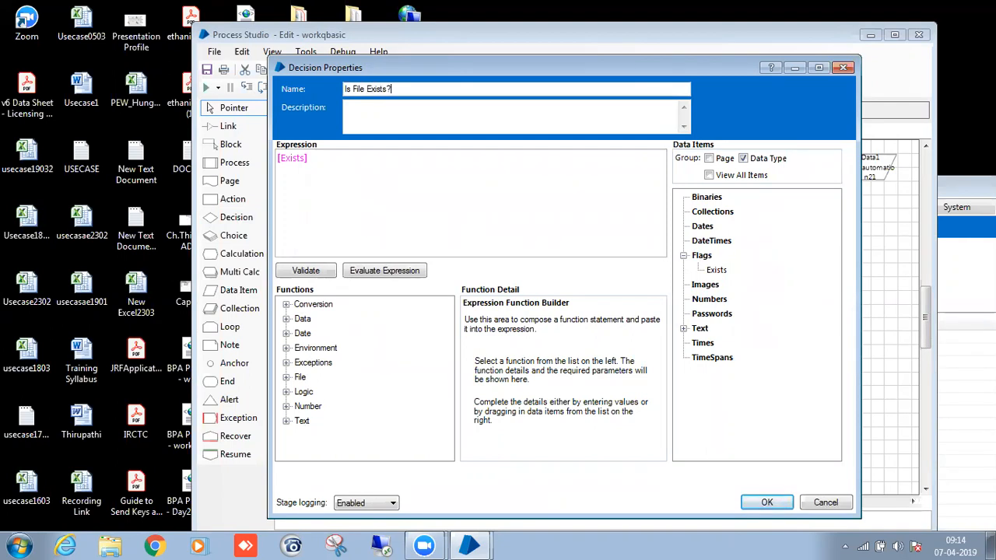
{"action": "left_click", "coordinate": [761, 504]}
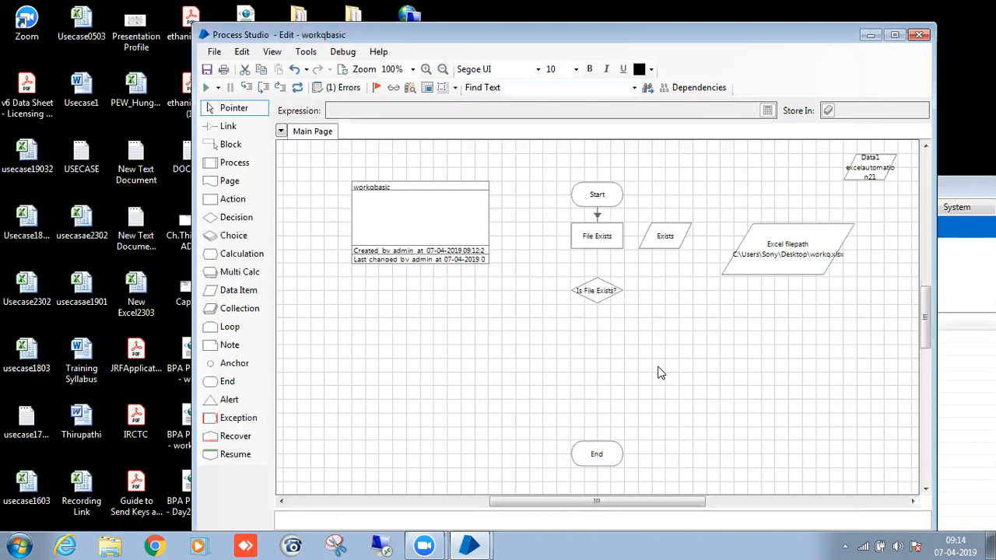
{"action": "scroll", "coordinate": [659, 365], "scroll_direction": "down", "scroll_amount": 2}
{"action": "left_click_drag", "start_coordinate": [603, 162], "coordinate": [602, 210]}
{"action": "scroll", "coordinate": [632, 258], "scroll_direction": "up", "scroll_amount": 1}
{"action": "scroll", "coordinate": [632, 264], "scroll_direction": "up", "scroll_amount": 2}
{"action": "left_click", "coordinate": [597, 318]}
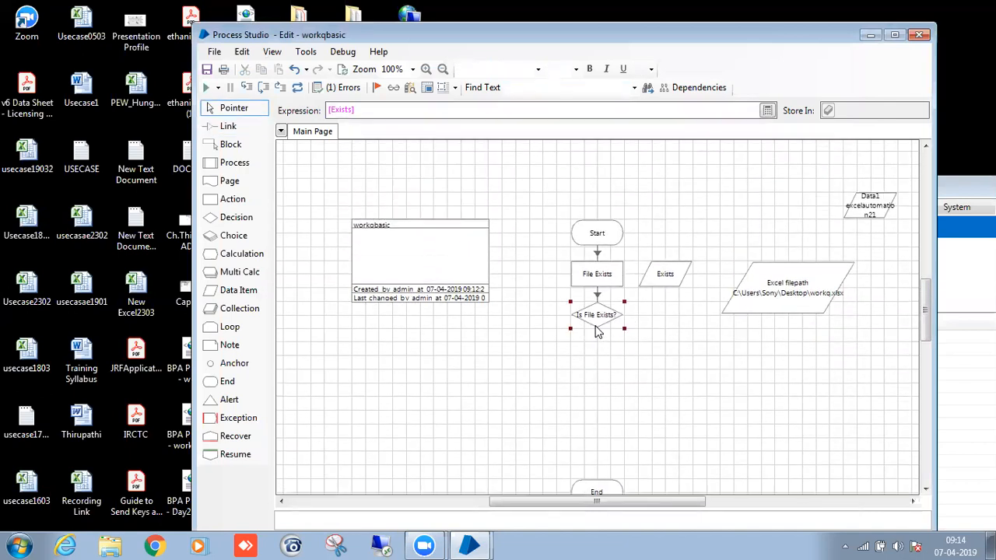
{"action": "left_click", "coordinate": [687, 333]}
{"action": "scroll", "coordinate": [687, 333], "scroll_direction": "down", "scroll_amount": 2}
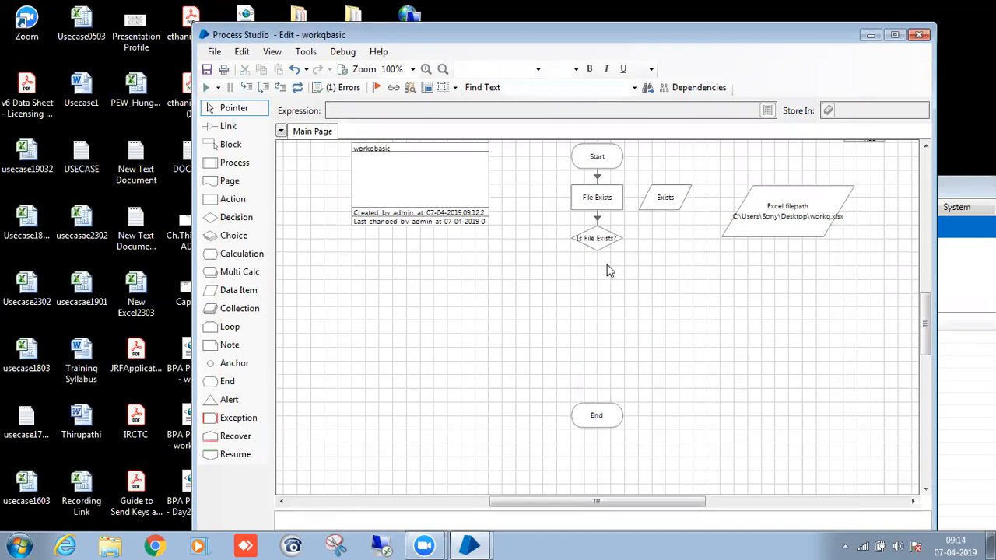
Move the Exists data item below the Excel filepath item
{"action": "left_click_drag", "start_coordinate": [656, 198], "coordinate": [784, 284]}
{"action": "scroll", "coordinate": [809, 311], "scroll_direction": "up", "scroll_amount": 1}
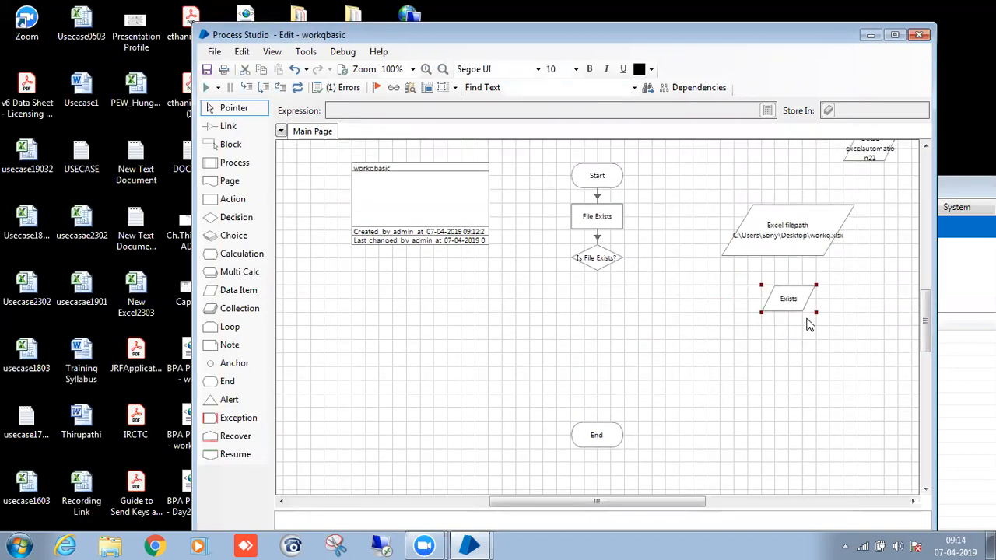
{"action": "scroll", "coordinate": [636, 311], "scroll_direction": "down", "scroll_amount": 1}
{"action": "left_click", "coordinate": [620, 204]}
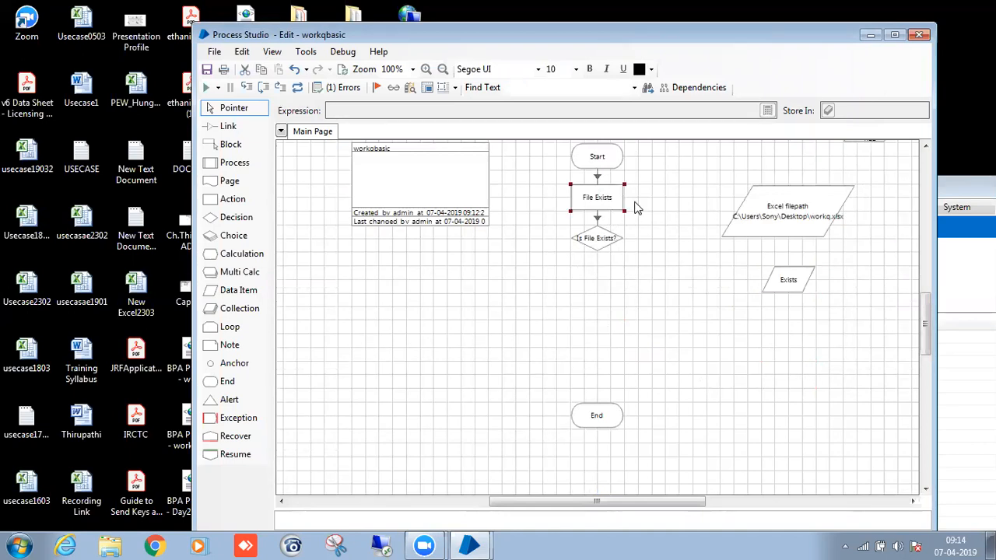
Add an Action stage below the decision and set it to the Create Instance action of MS Excel VBO
{"action": "left_click", "coordinate": [627, 299]}
{"action": "left_click", "coordinate": [232, 198]}
{"action": "left_click", "coordinate": [597, 284]}
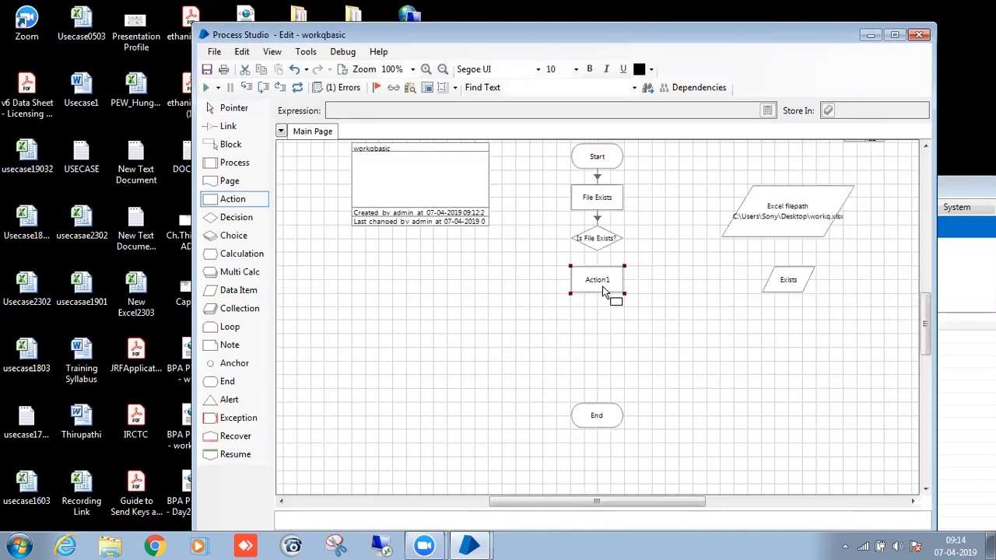
{"action": "double_click", "coordinate": [603, 287]}
{"action": "left_click", "coordinate": [484, 150]}
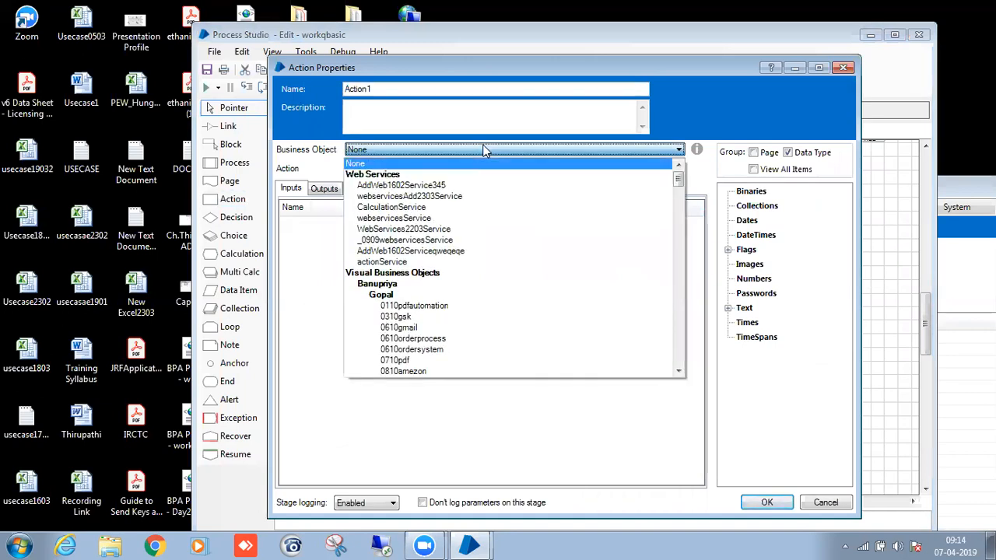
{"action": "key", "text": "m"}
{"action": "key", "text": "s"}
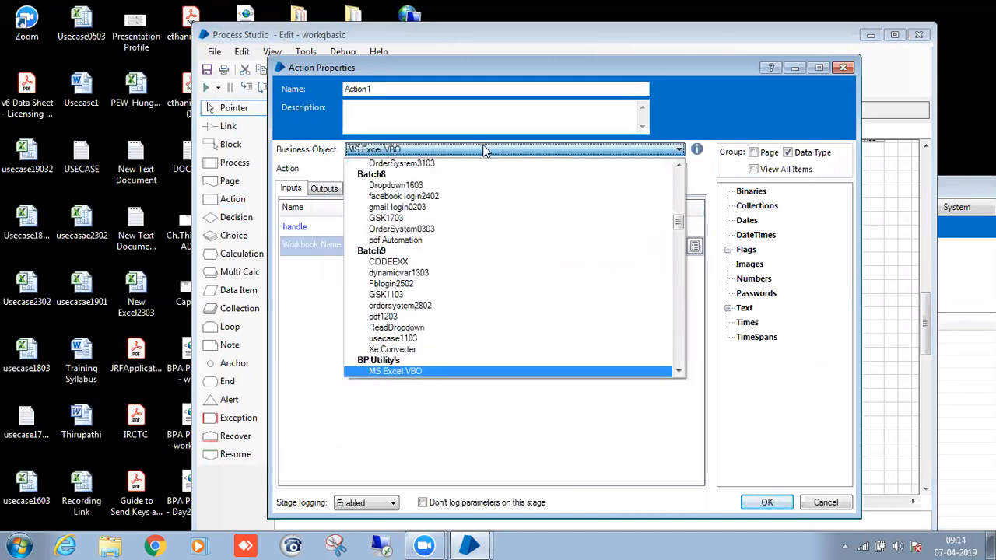
{"action": "left_click", "coordinate": [395, 371]}
{"action": "left_click", "coordinate": [467, 168]}
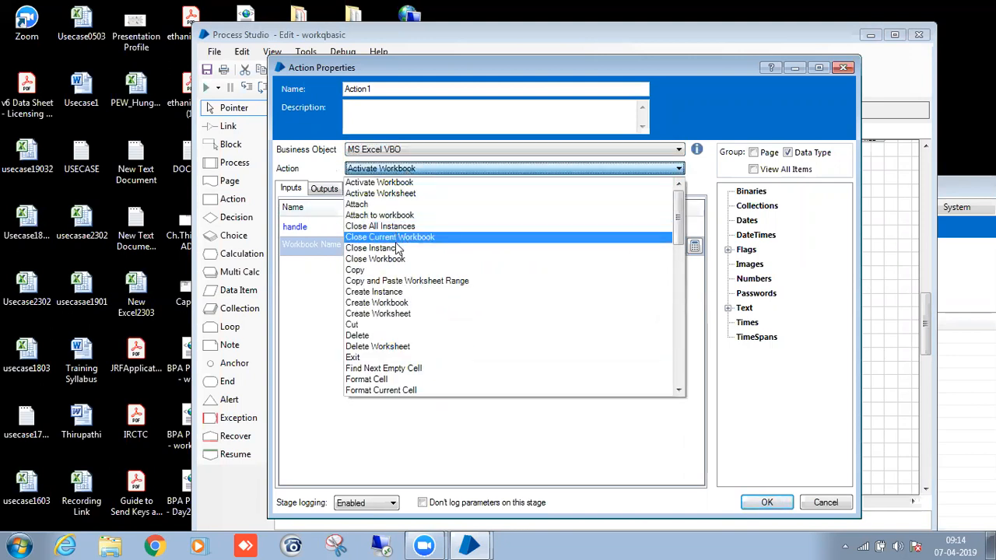
{"action": "left_click", "coordinate": [401, 292]}
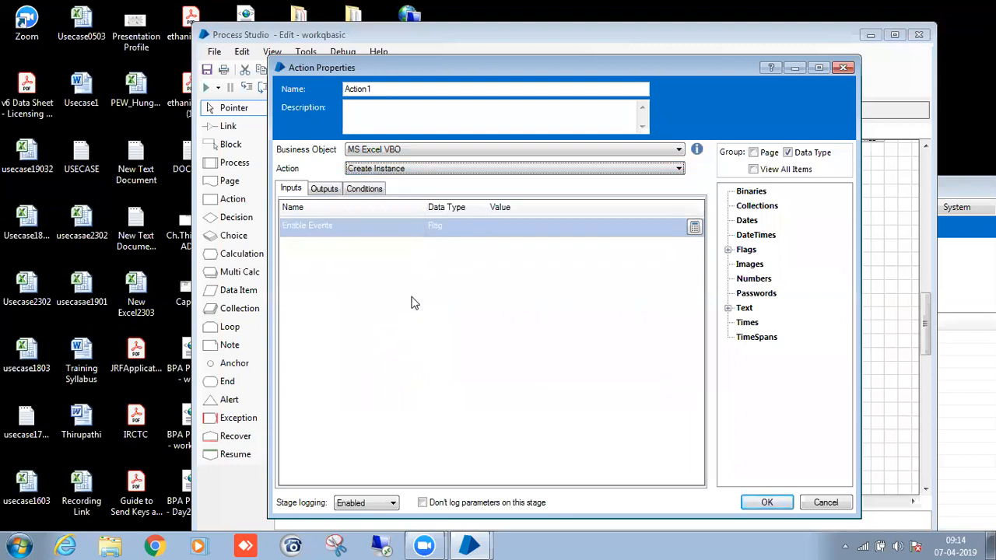
Set the Create Instance action's Enable Events input to False
{"action": "left_click", "coordinate": [516, 227]}
{"action": "type", "text": "False"}
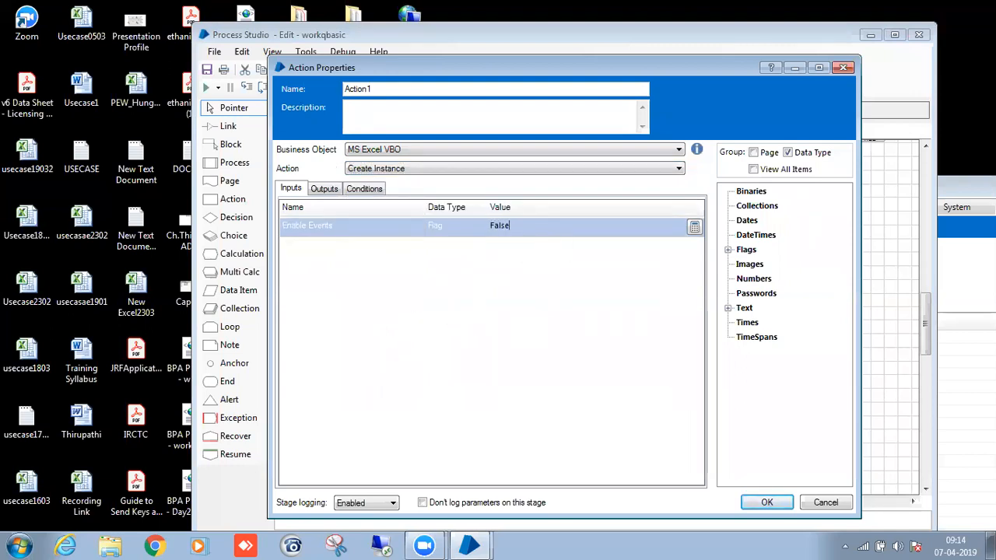
{"action": "left_click", "coordinate": [323, 189]}
{"action": "left_click", "coordinate": [292, 189]}
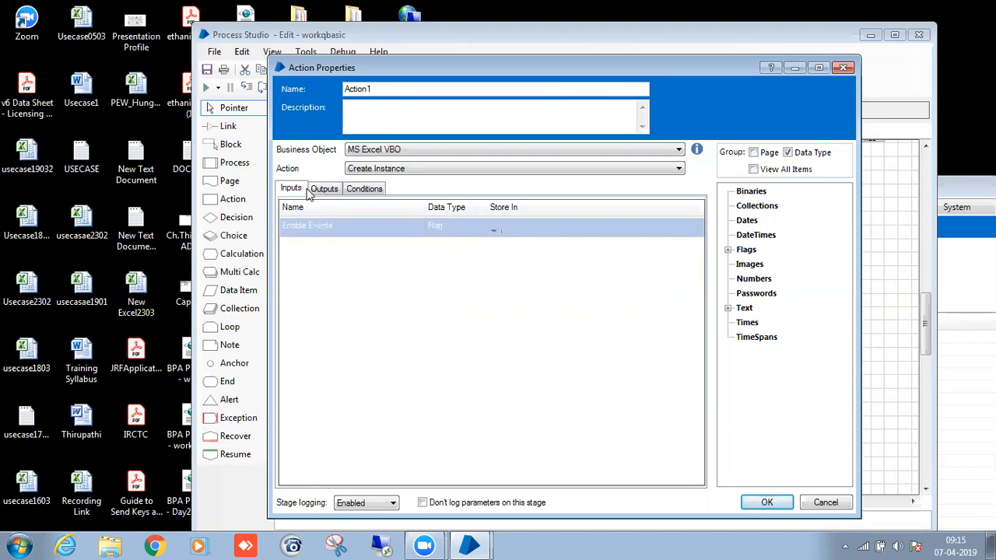
{"action": "left_click_drag", "start_coordinate": [516, 225], "coordinate": [492, 225]}
{"action": "left_click", "coordinate": [520, 225]}
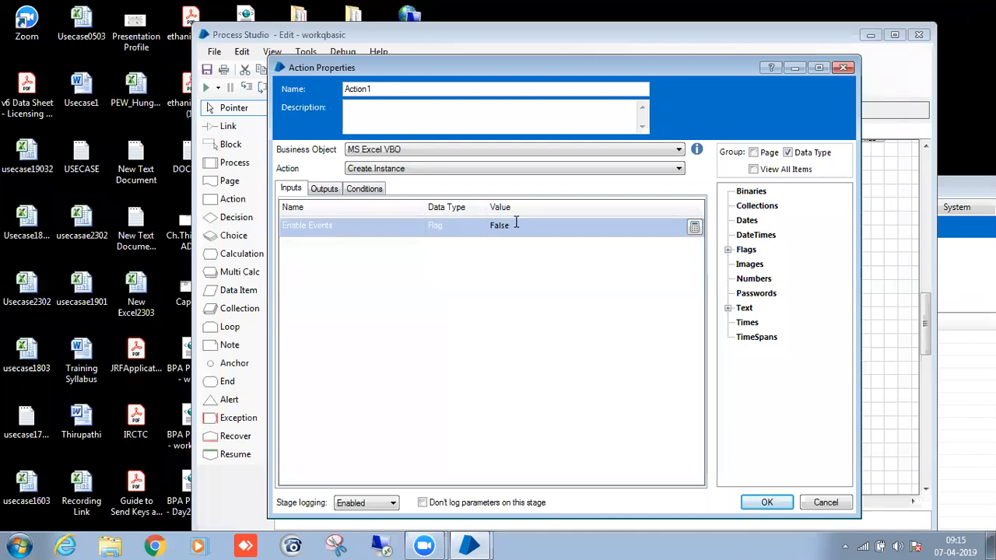
{"action": "left_click_drag", "start_coordinate": [519, 231], "coordinate": [492, 233]}
Store the handle output in a new data item, name the stage create instance, and apply its properties
{"action": "left_click", "coordinate": [324, 188]}
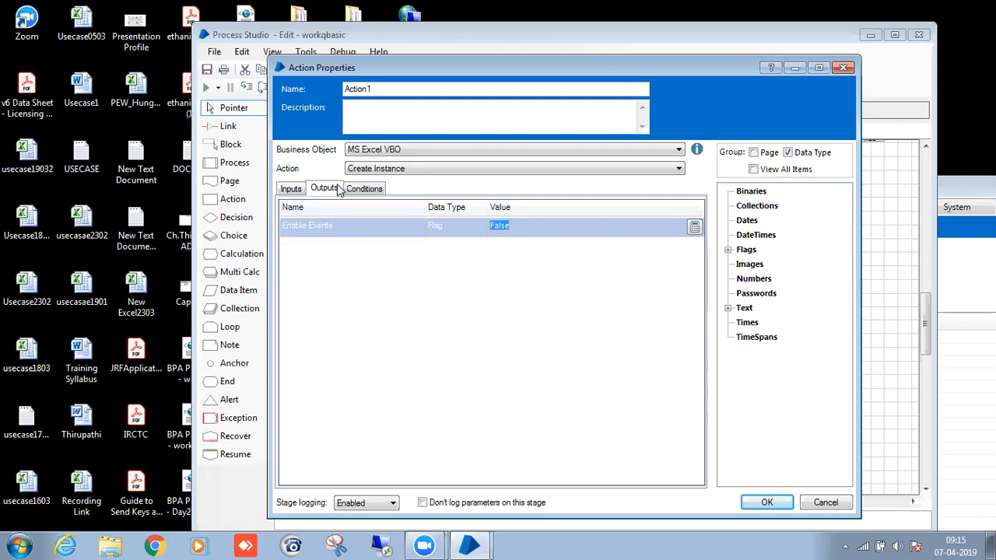
{"action": "left_click", "coordinate": [495, 226]}
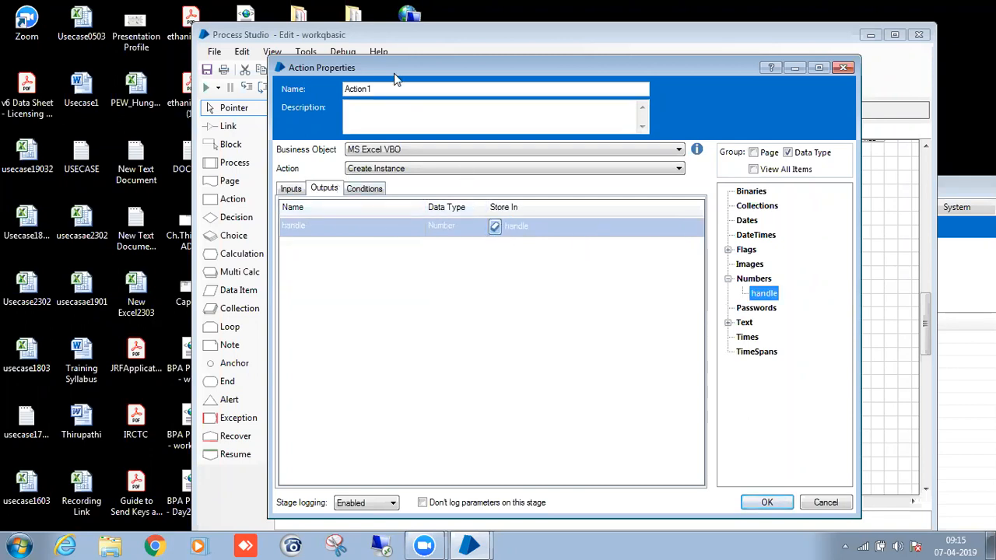
{"action": "double_click", "coordinate": [389, 89]}
{"action": "key", "text": "BackSpace"}
{"action": "type", "text": "ce"}
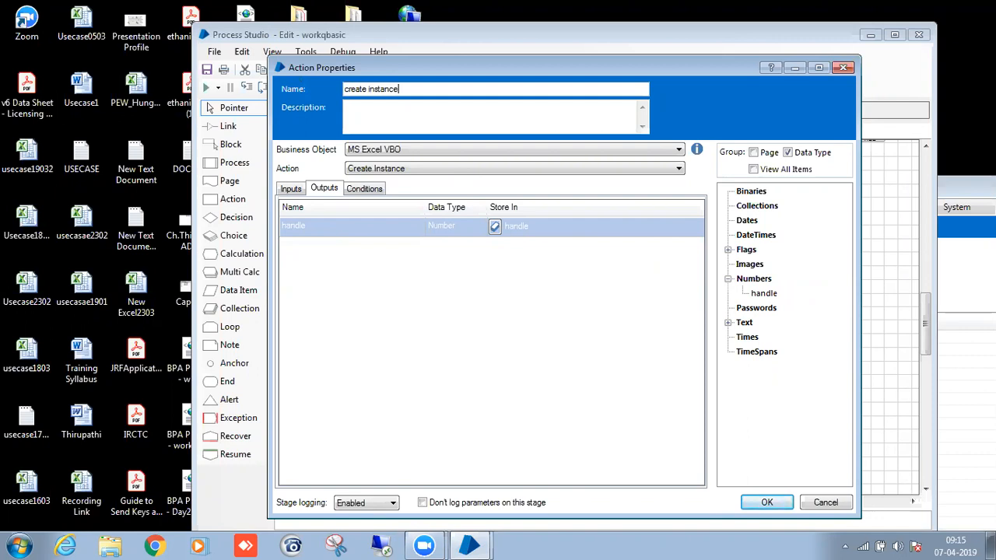
{"action": "left_click", "coordinate": [768, 503]}
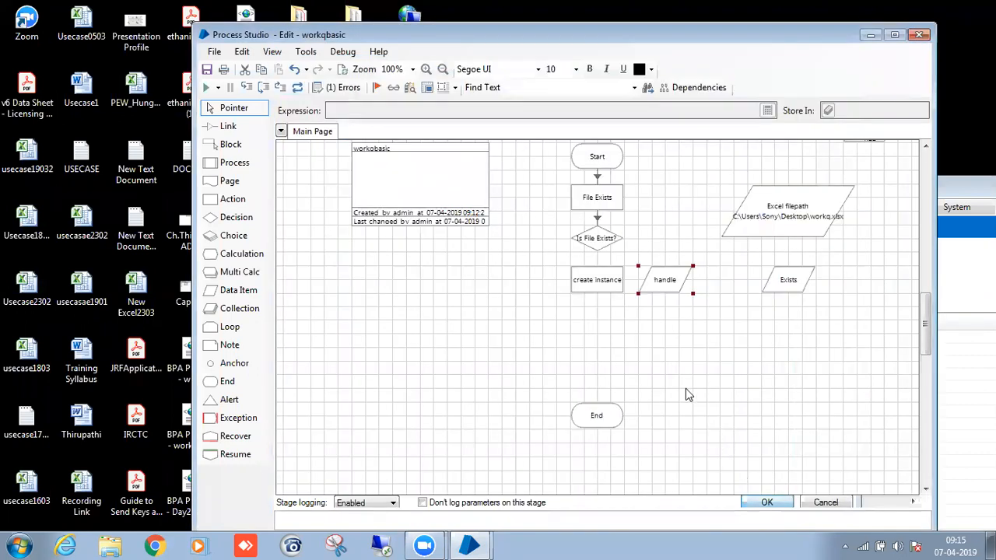
Duplicate the create instance stage beneath the original and open the copy's properties
{"action": "left_click", "coordinate": [602, 290]}
{"action": "key", "text": "ctrl+c"}
{"action": "key", "text": "ctrl+v"}
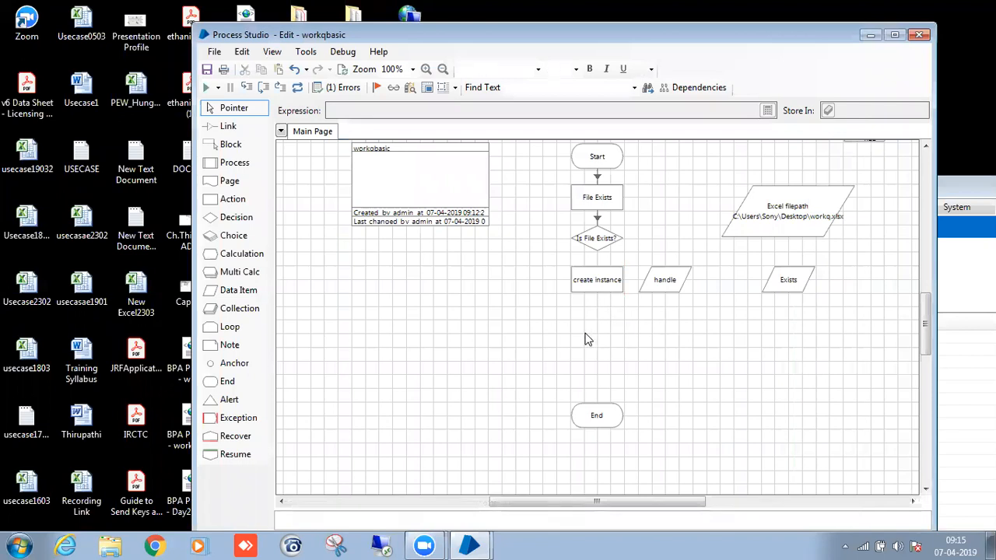
{"action": "double_click", "coordinate": [600, 325]}
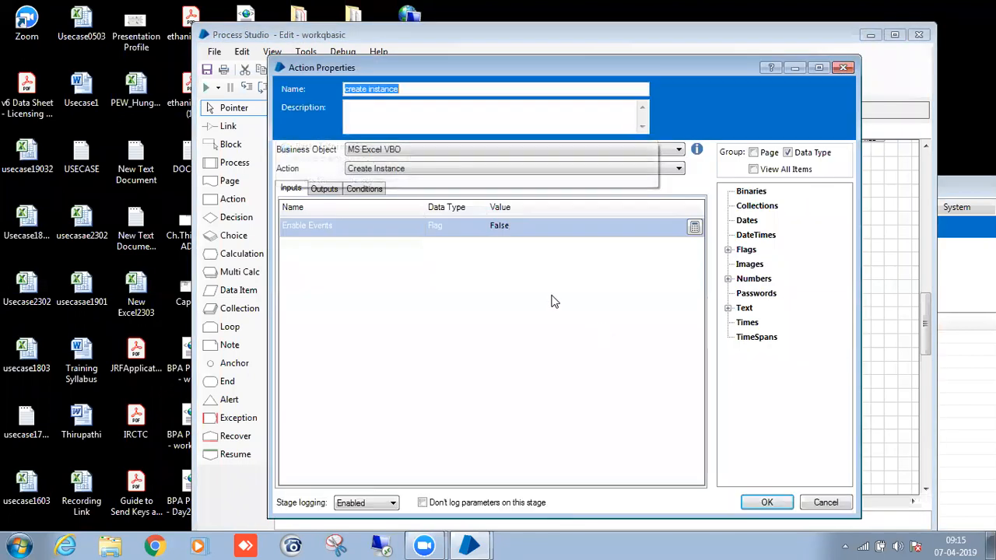
Change the duplicated stage's action to Open Workbook of MS Excel VBO
{"action": "left_click", "coordinate": [442, 169]}
{"action": "key", "text": "o"}
{"action": "key", "text": "o"}
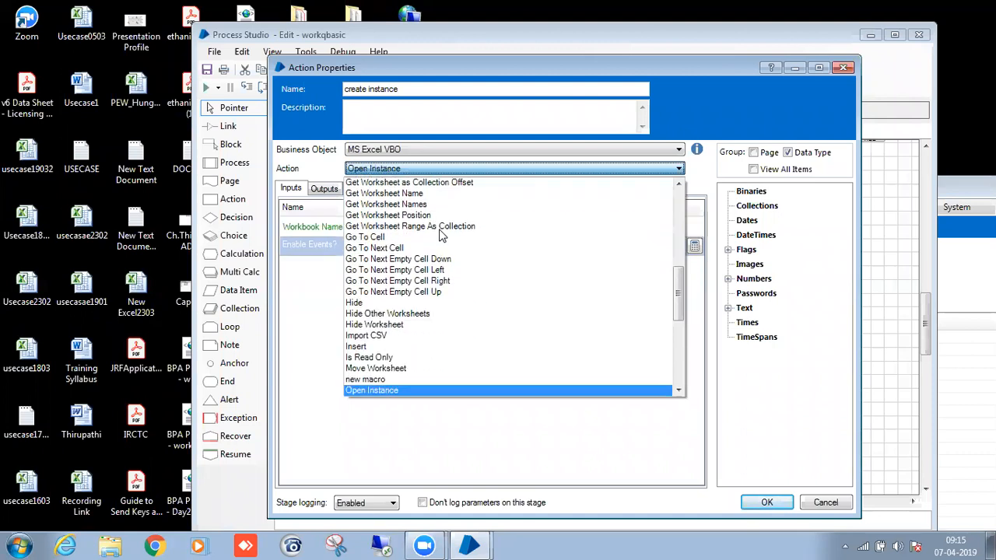
{"action": "left_click", "coordinate": [440, 389]}
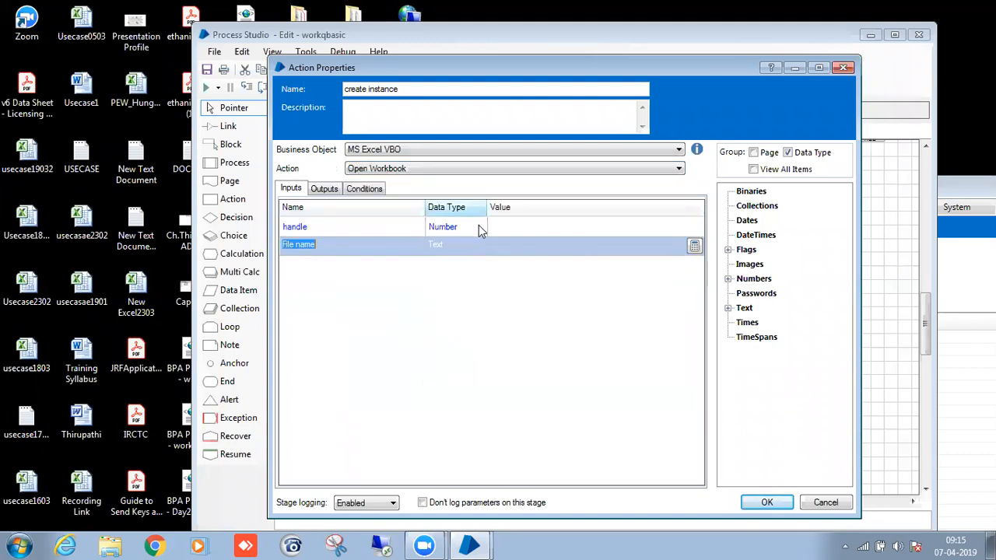
Map the Open Workbook inputs: handle to the handle data item and File name to Excel filepath
{"action": "left_click", "coordinate": [519, 232]}
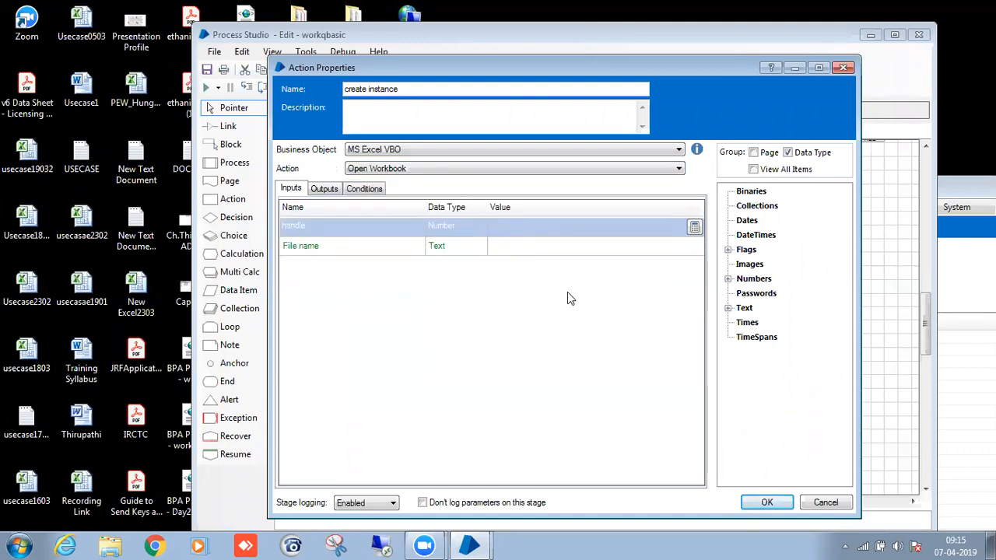
{"action": "left_click", "coordinate": [346, 246]}
{"action": "left_click", "coordinate": [516, 225]}
{"action": "left_click", "coordinate": [727, 278]}
{"action": "left_click_drag", "start_coordinate": [748, 293], "coordinate": [587, 233]}
{"action": "double_click", "coordinate": [739, 322]}
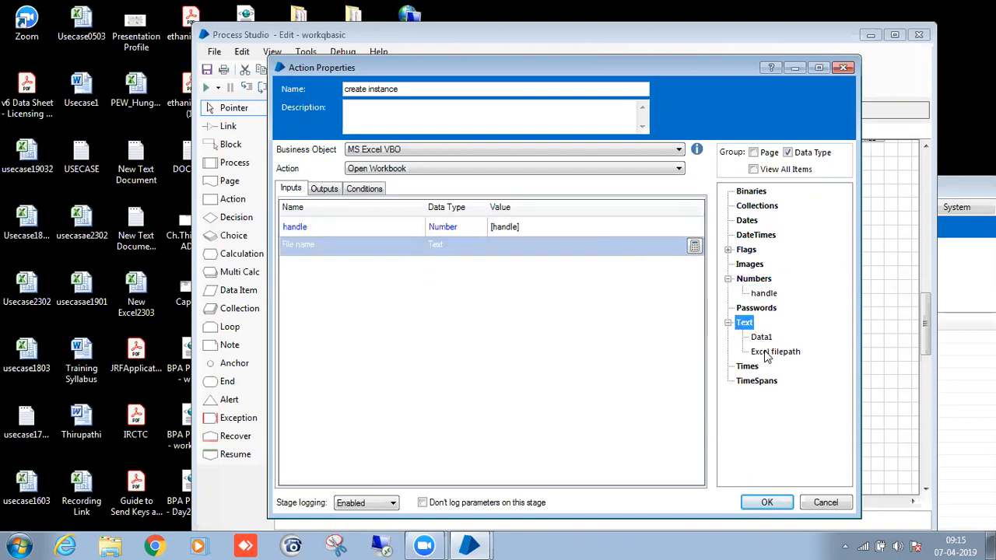
{"action": "left_click_drag", "start_coordinate": [767, 352], "coordinate": [549, 263]}
Store the Workbook Name output in a new data item placed below Exists, and name the stage Open workbook
{"action": "left_click", "coordinate": [323, 188]}
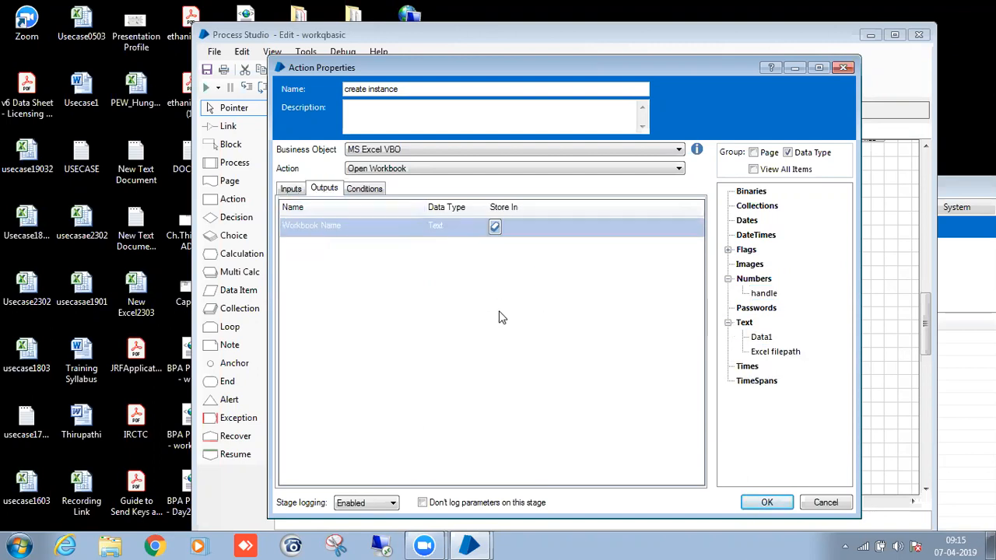
{"action": "left_click", "coordinate": [496, 226]}
{"action": "left_click_drag", "start_coordinate": [415, 90], "coordinate": [347, 88]}
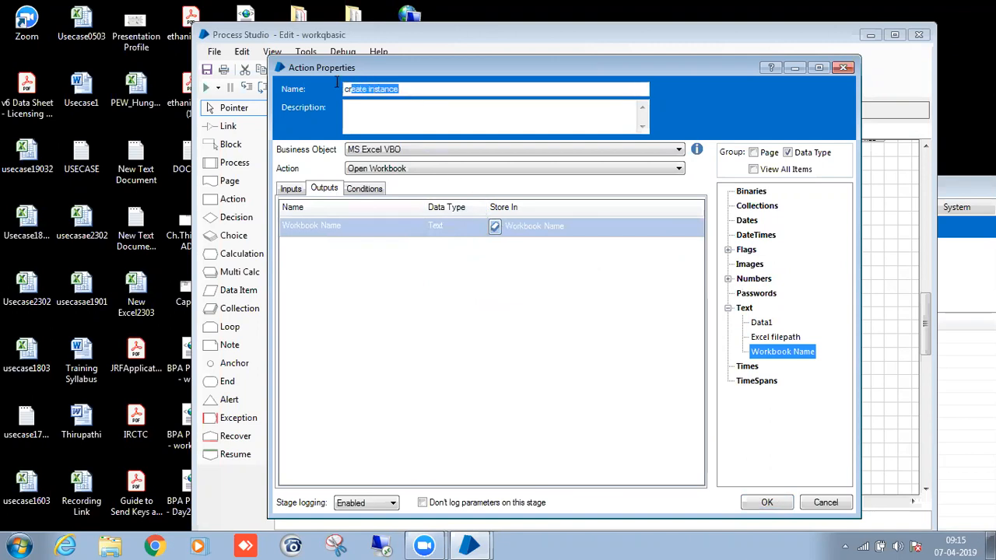
{"action": "key", "text": "BackSpace"}
{"action": "type", "text": "Open workbook"}
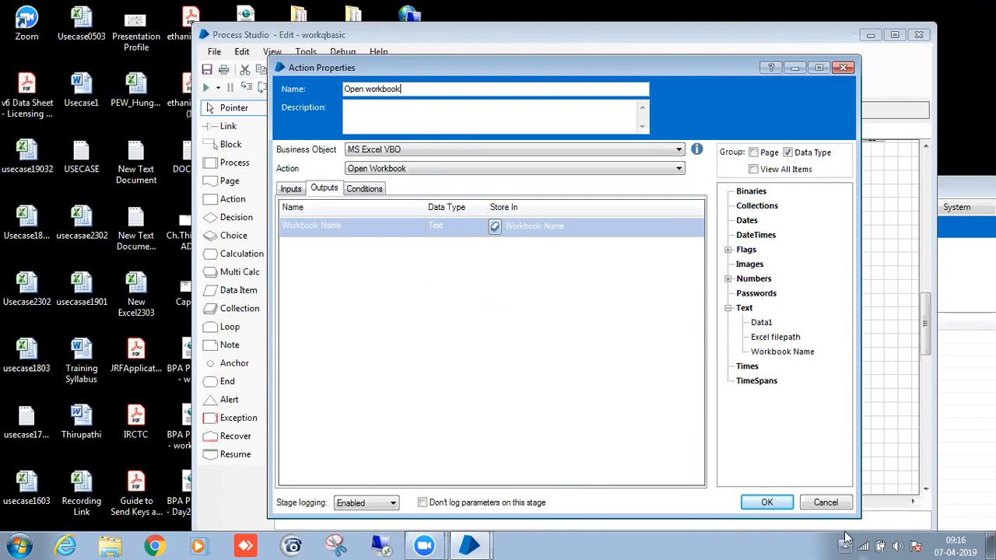
{"action": "left_click", "coordinate": [767, 502]}
{"action": "left_click_drag", "start_coordinate": [679, 318], "coordinate": [774, 348]}
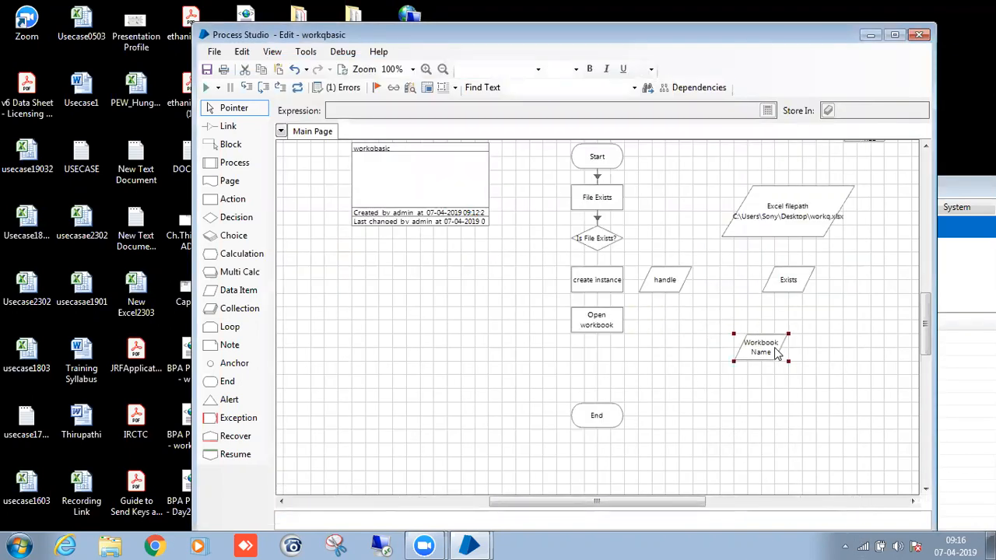
Duplicate the Open workbook stage beneath the original and set the copy's action to Get Worksheet As Collection
{"action": "scroll", "coordinate": [609, 292], "scroll_direction": "down", "scroll_amount": 2}
{"action": "left_click", "coordinate": [609, 268]}
{"action": "key", "text": "ctrl+c"}
{"action": "key", "text": "ctrl+v"}
{"action": "double_click", "coordinate": [588, 310]}
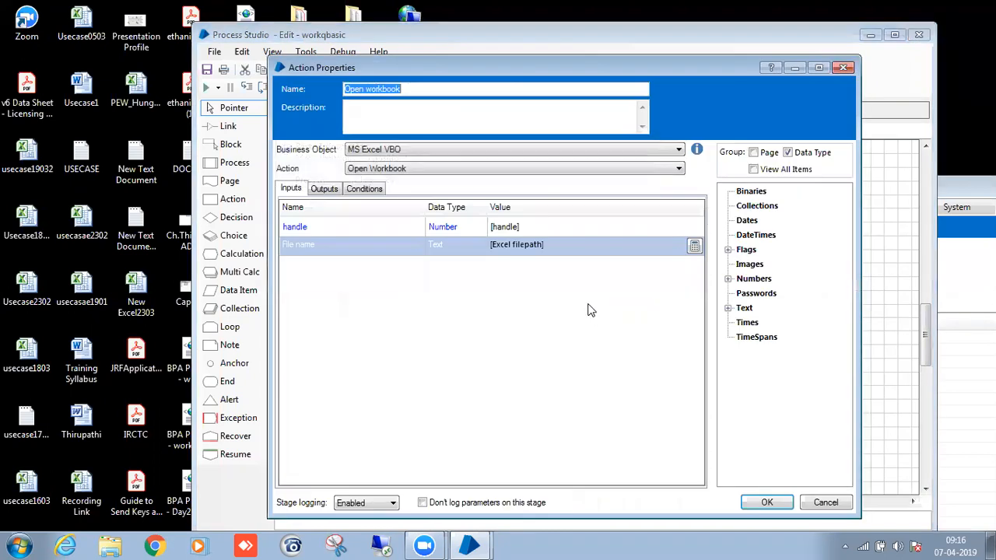
{"action": "left_click", "coordinate": [468, 171]}
{"action": "key", "text": "g"}
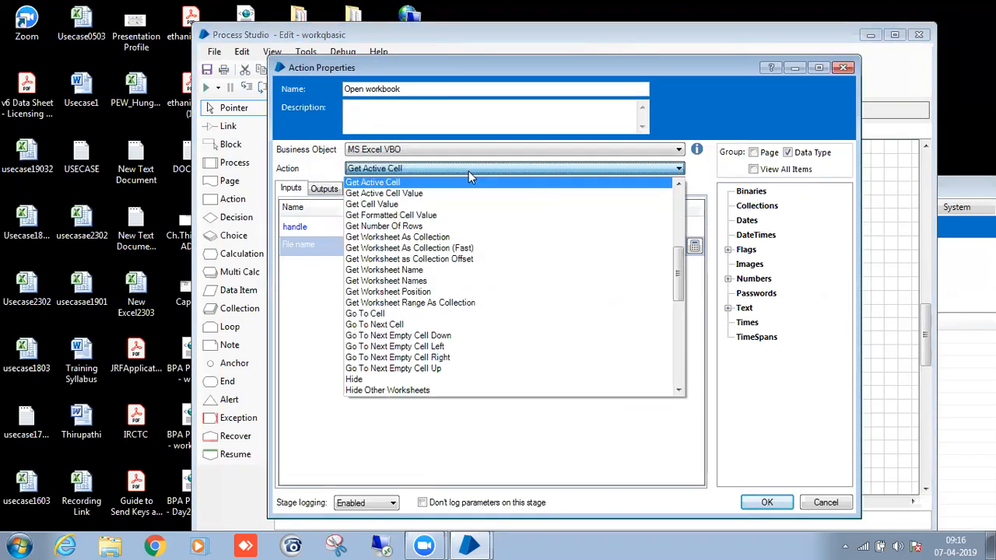
{"action": "key", "text": "Down"}
{"action": "left_click", "coordinate": [450, 237]}
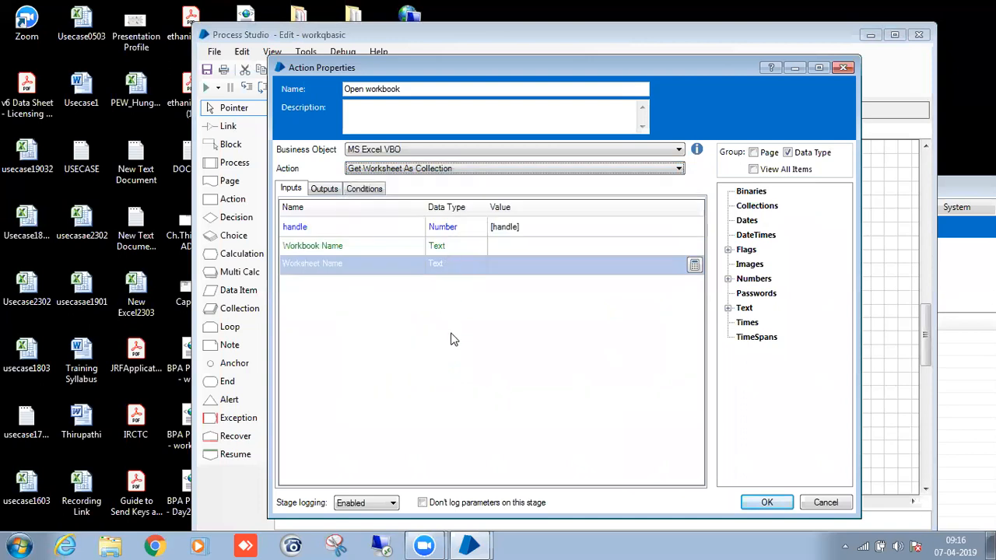
Set the Workbook Name input to the Workbook Name data item and the Worksheet Name input to "Sheet1"
{"action": "left_click", "coordinate": [500, 247]}
{"action": "left_click", "coordinate": [727, 308]}
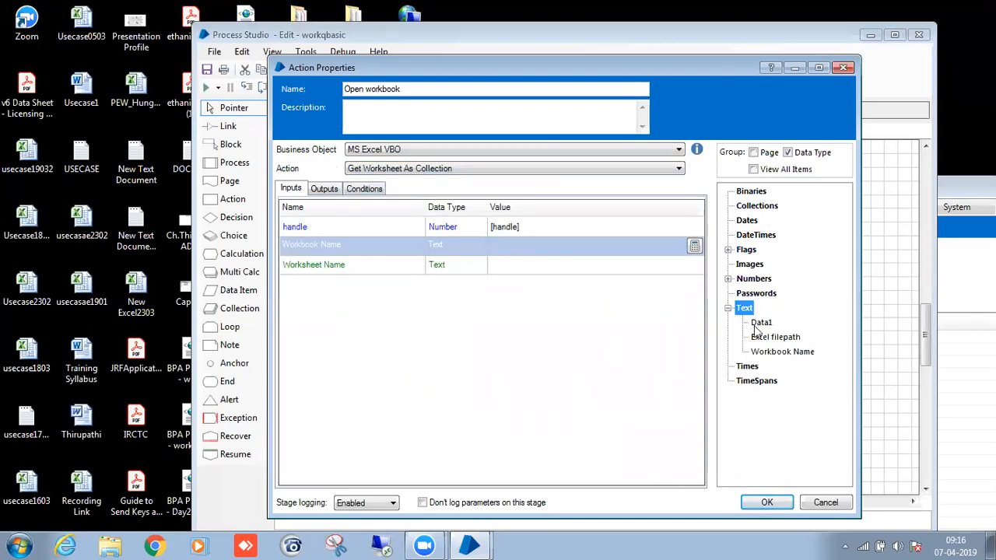
{"action": "left_click", "coordinate": [784, 352]}
{"action": "left_click_drag", "start_coordinate": [786, 354], "coordinate": [568, 249]}
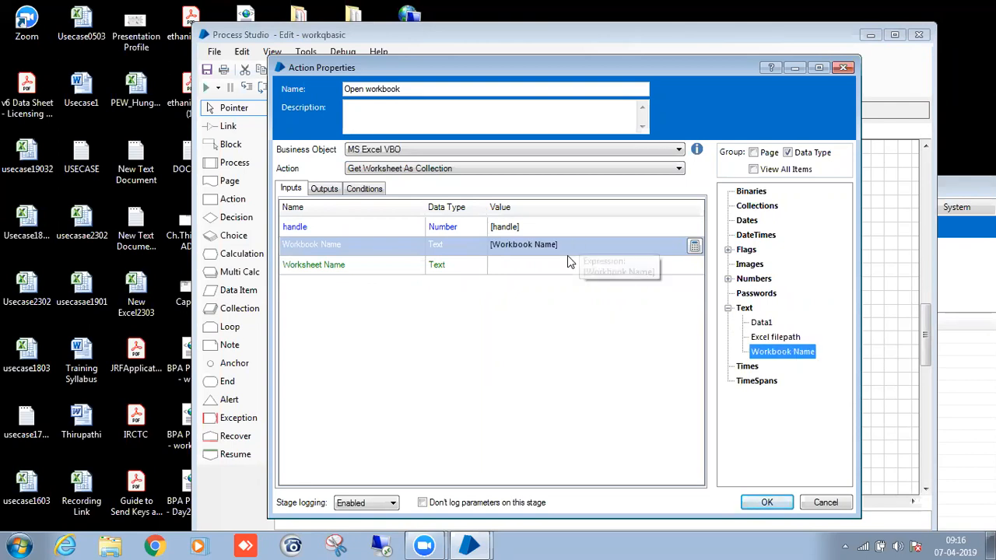
{"action": "left_click", "coordinate": [565, 263]}
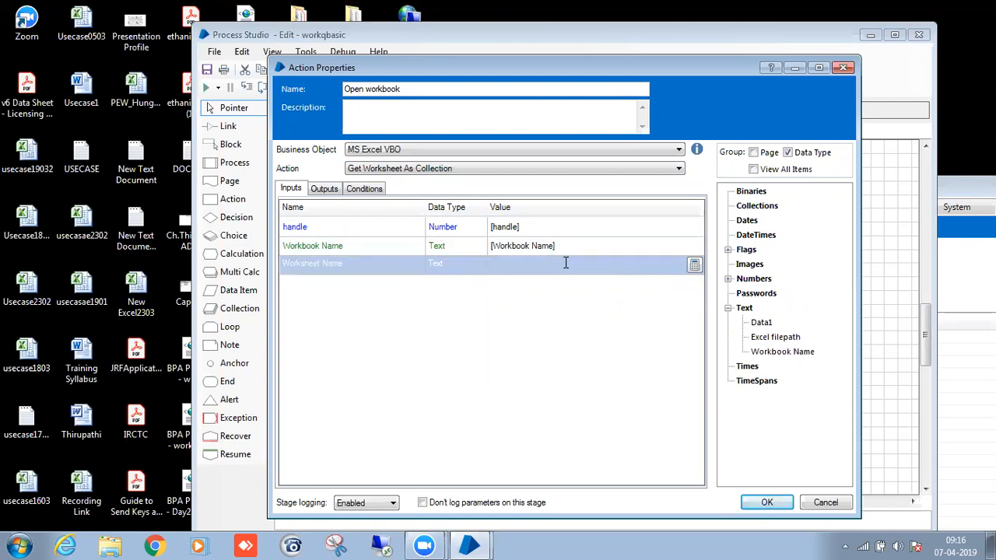
{"action": "type", "text": "\""}
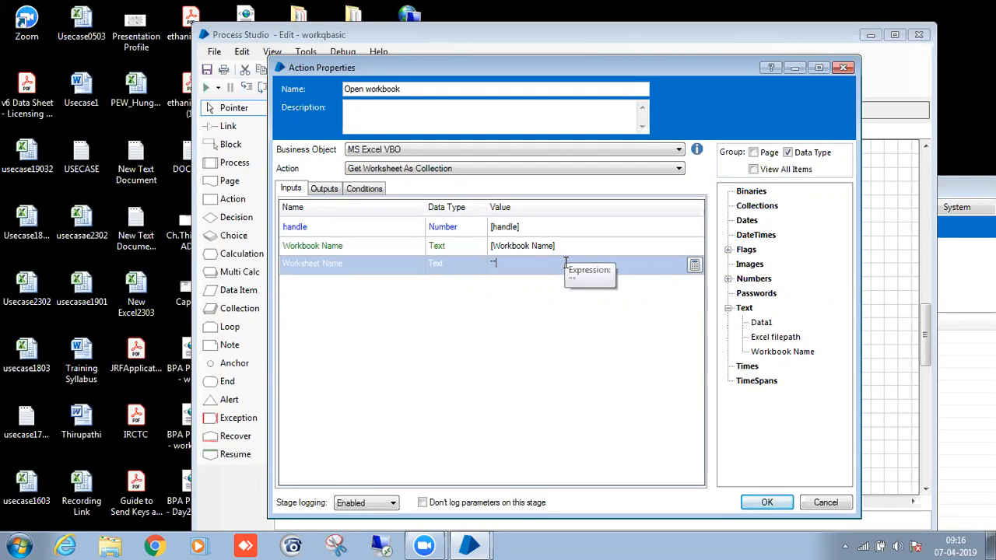
{"action": "type", "text": "Sheet1\""}
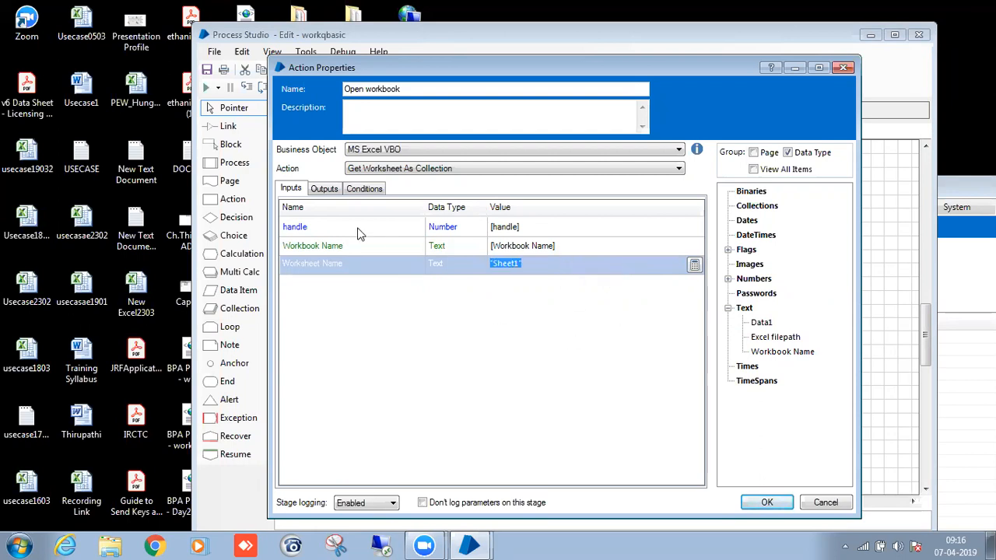
Store the Data output in a new collection and name the stage Get worksheet as collection
{"action": "left_click", "coordinate": [324, 189]}
{"action": "left_click", "coordinate": [494, 227]}
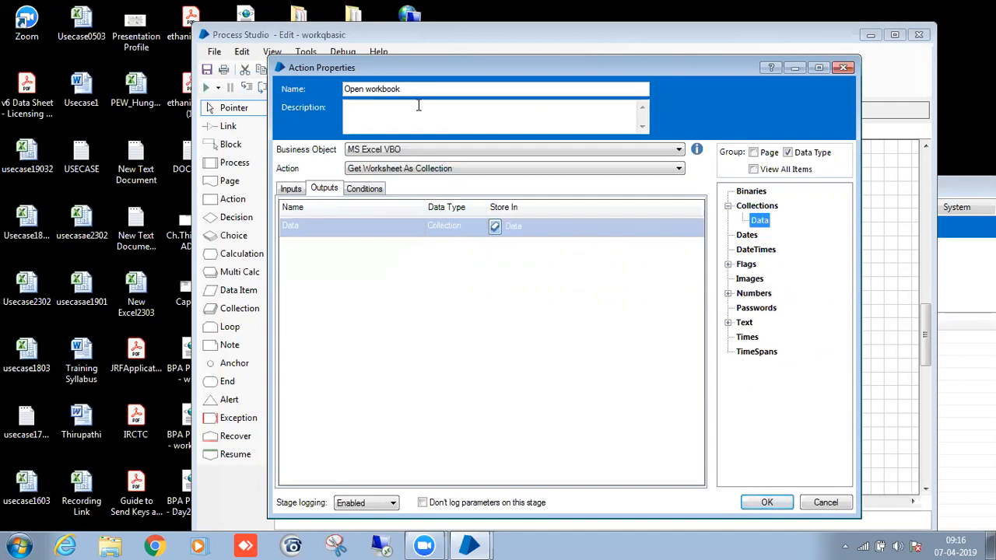
{"action": "key", "text": "BackSpace"}
{"action": "type", "text": "Get wo"}
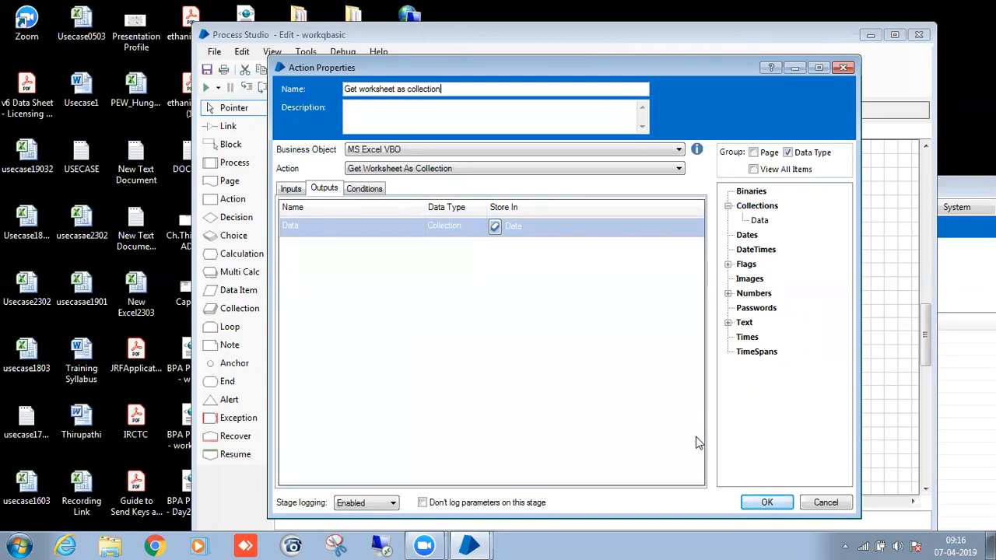
{"action": "left_click", "coordinate": [767, 502]}
Arrange the handle, Exists, Workbook Name, Data and Excel filepath items in a tidy group beside the flow
{"action": "scroll", "coordinate": [751, 430], "scroll_direction": "up", "scroll_amount": 2}
{"action": "left_click_drag", "start_coordinate": [673, 281], "coordinate": [753, 339]}
{"action": "scroll", "coordinate": [831, 376], "scroll_direction": "up", "scroll_amount": 3}
{"action": "left_click_drag", "start_coordinate": [679, 305], "coordinate": [868, 312]}
{"action": "left_click_drag", "start_coordinate": [765, 379], "coordinate": [780, 366]}
{"action": "left_click_drag", "start_coordinate": [750, 428], "coordinate": [854, 350]}
{"action": "left_click_drag", "start_coordinate": [787, 239], "coordinate": [815, 221]}
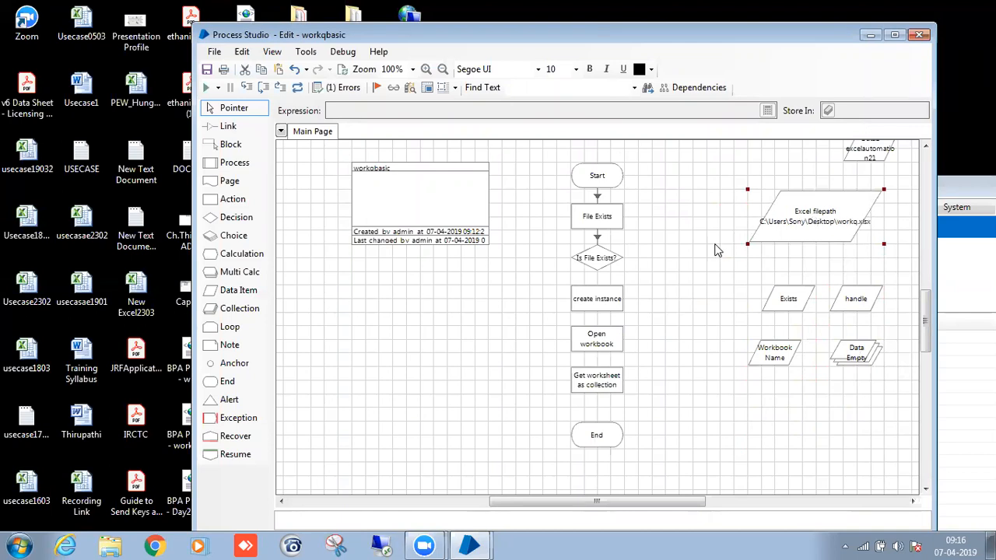
Link the decision's Yes branch through create instance, Open workbook and Get worksheet as collection to End
{"action": "scroll", "coordinate": [687, 324], "scroll_direction": "down", "scroll_amount": 1}
{"action": "key", "text": "l"}
{"action": "left_click_drag", "start_coordinate": [602, 241], "coordinate": [602, 420]}
{"action": "key", "text": "Escape"}
Add an Exception stage beside the Is File Exists? decision and link the decision's No branch to it
{"action": "scroll", "coordinate": [675, 389], "scroll_direction": "up", "scroll_amount": 4}
{"action": "scroll", "coordinate": [684, 370], "scroll_direction": "down", "scroll_amount": 2}
{"action": "left_click_drag", "start_coordinate": [238, 418], "coordinate": [686, 284]}
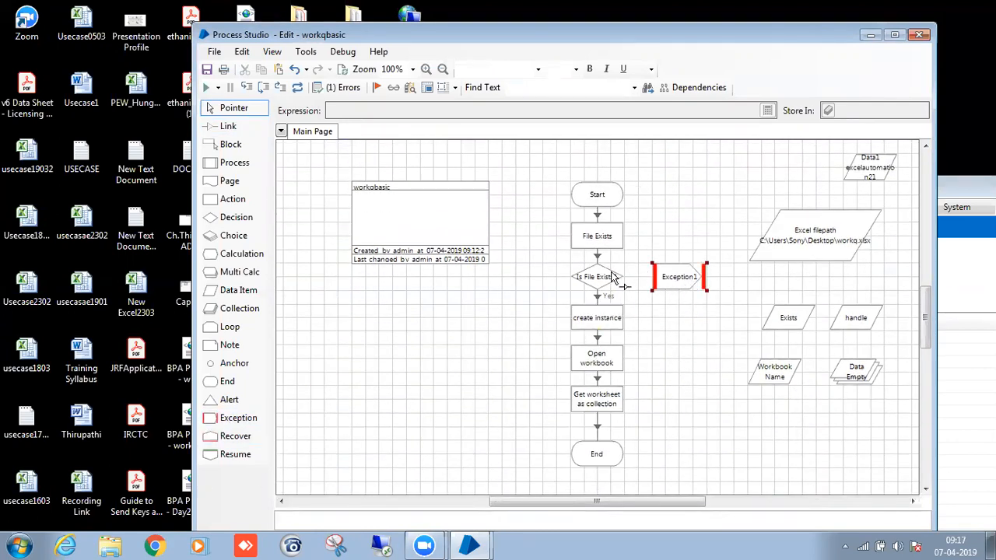
Set the new Exception stage's exception type to BusinessException
{"action": "double_click", "coordinate": [665, 280]}
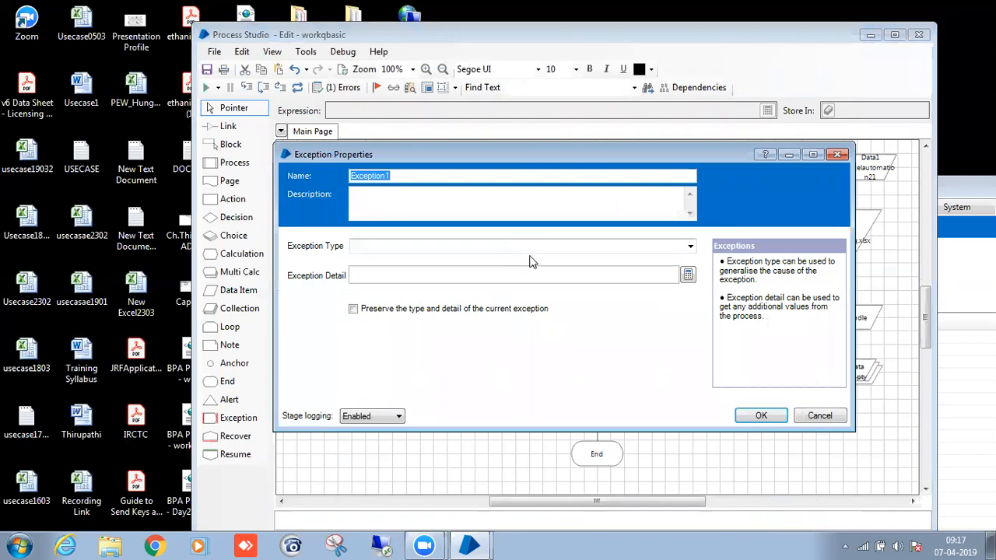
{"action": "left_click", "coordinate": [679, 247]}
{"action": "left_click", "coordinate": [690, 246]}
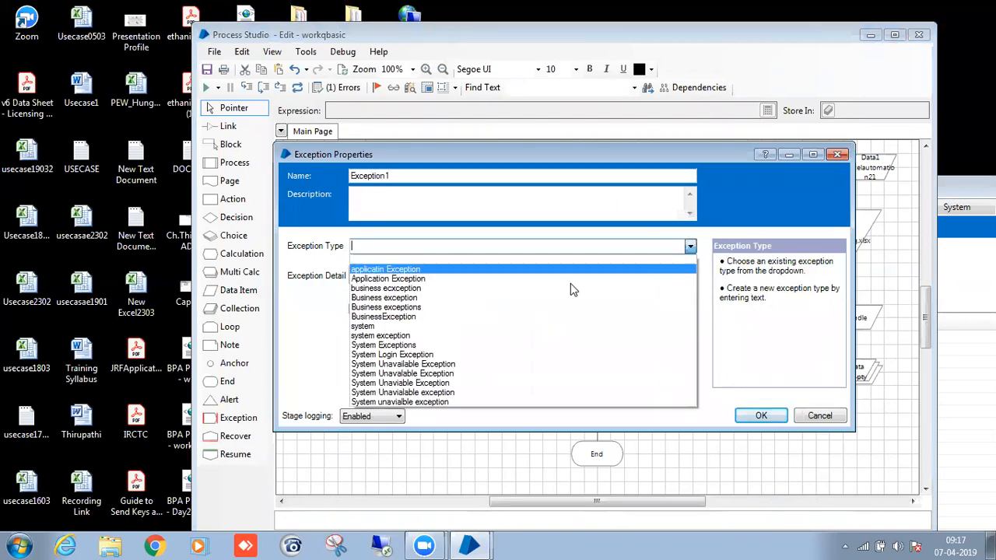
{"action": "left_click", "coordinate": [519, 318]}
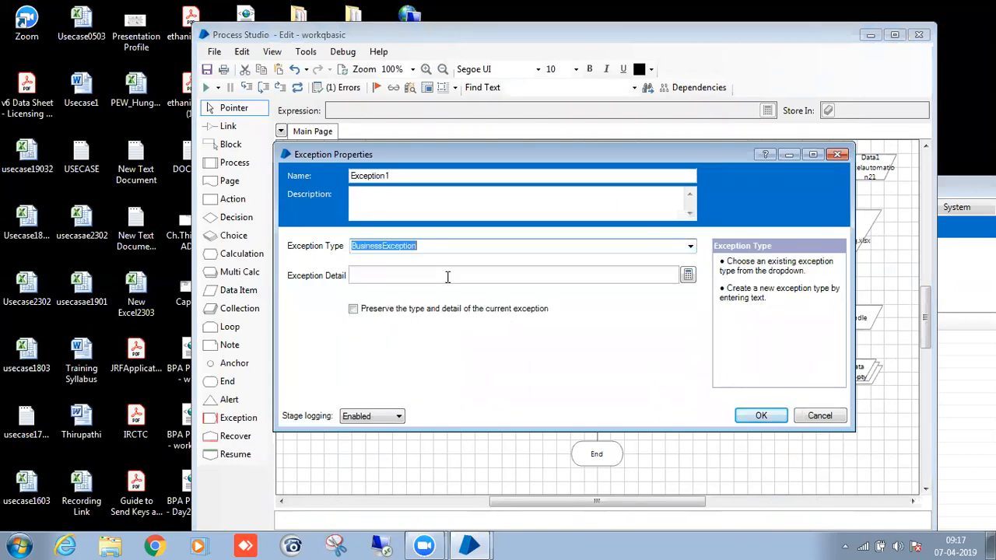
Set the exception detail to "file not found in the given path please check the path and restart the bot"
{"action": "left_click", "coordinate": [447, 275]}
{"action": "type", "text": "\""}
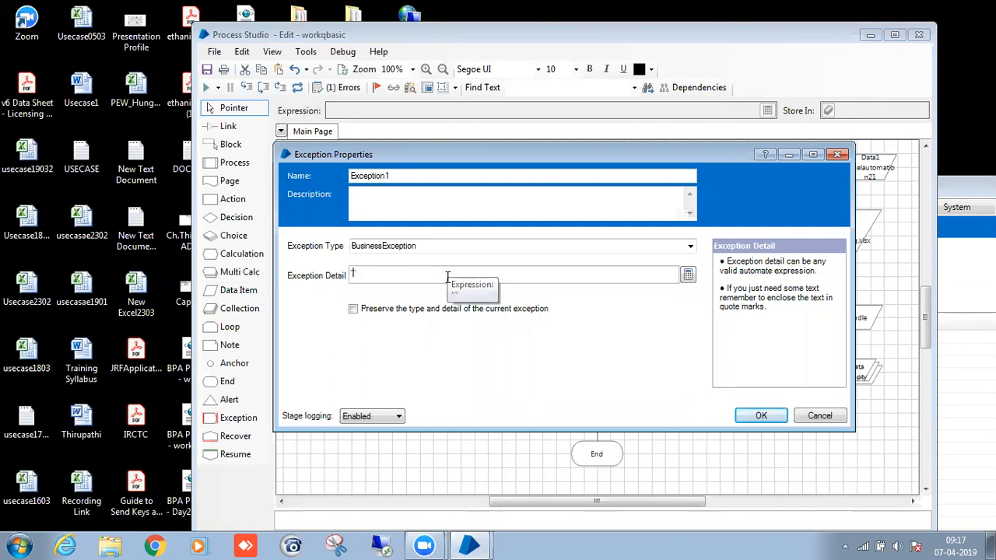
{"action": "type", "text": "file not found i"}
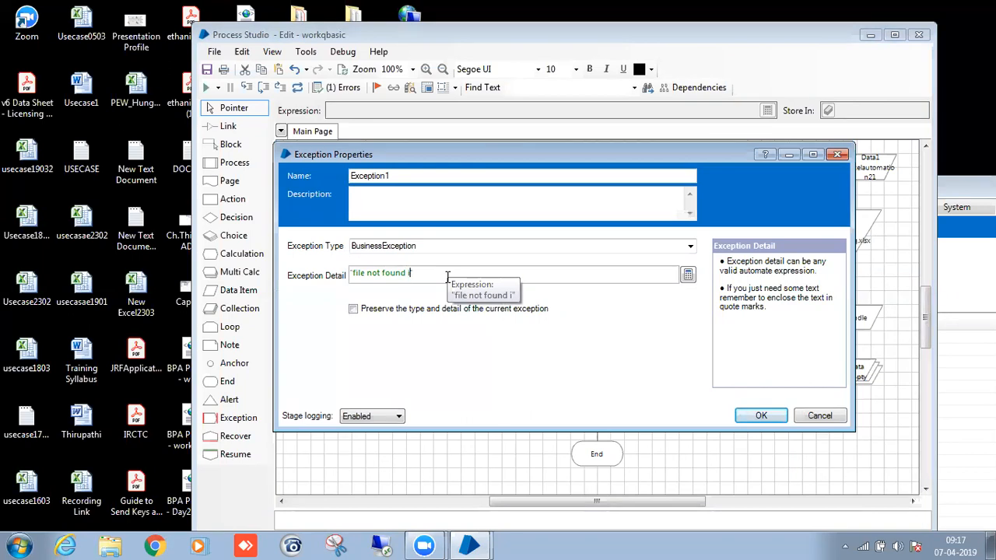
{"action": "type", "text": "n the giv"}
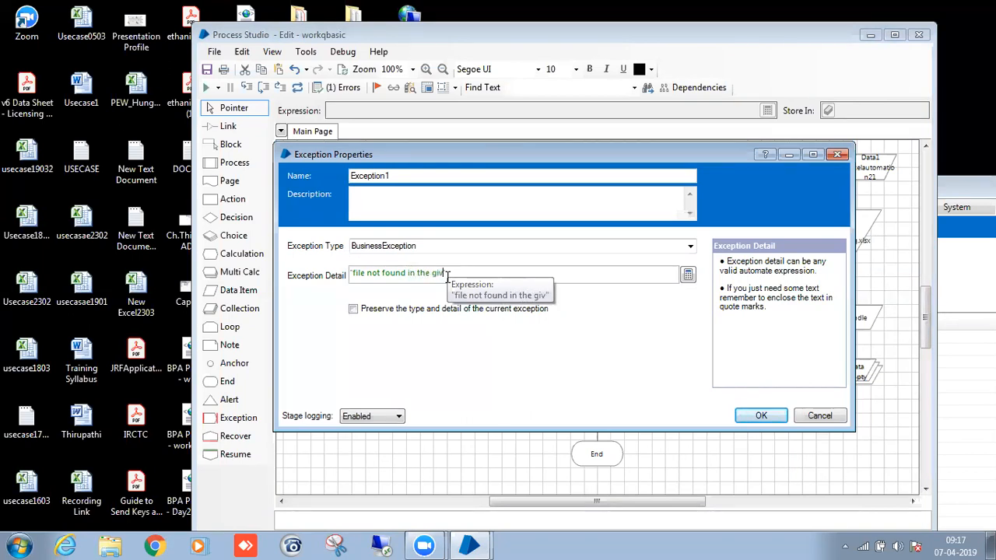
{"action": "type", "text": "en path p"}
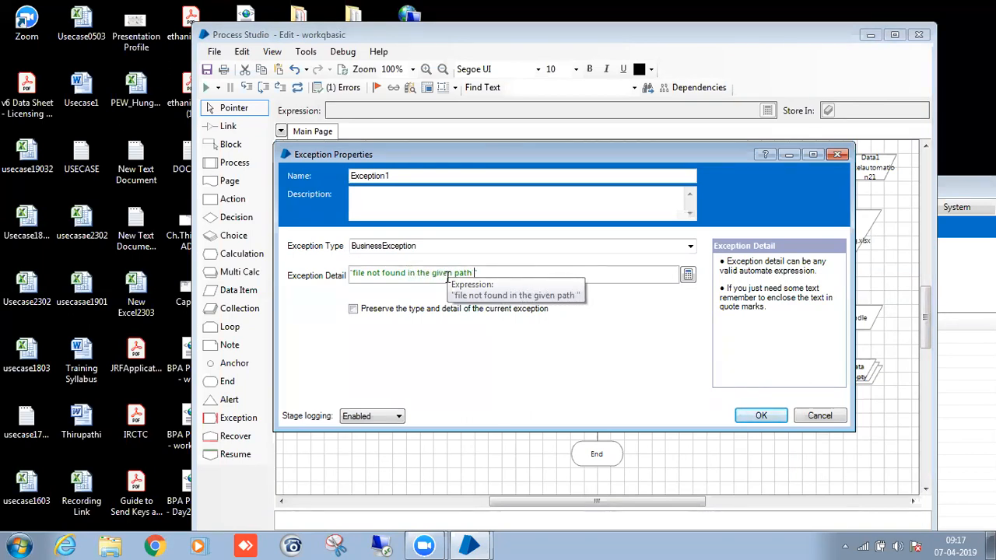
{"action": "type", "text": "lease "}
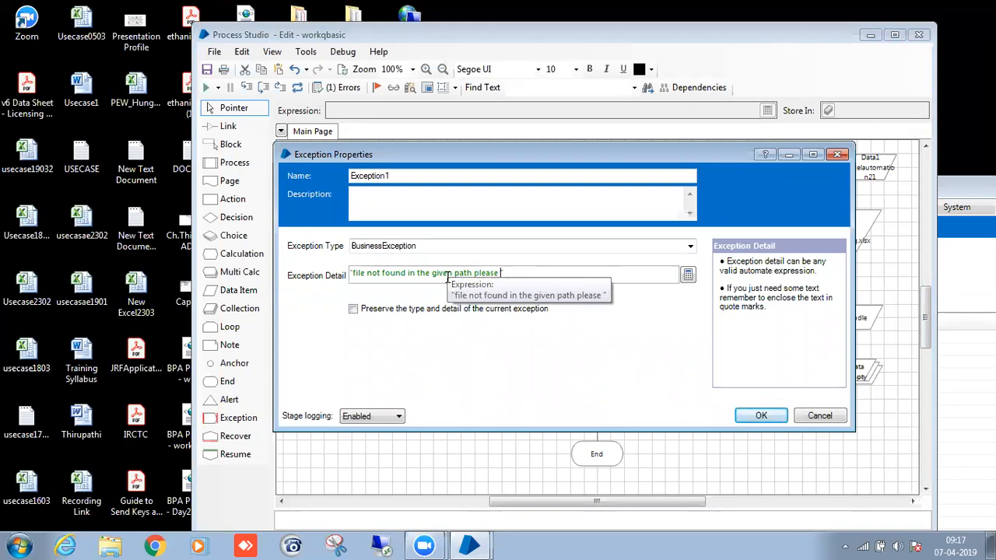
{"action": "type", "text": "check the"}
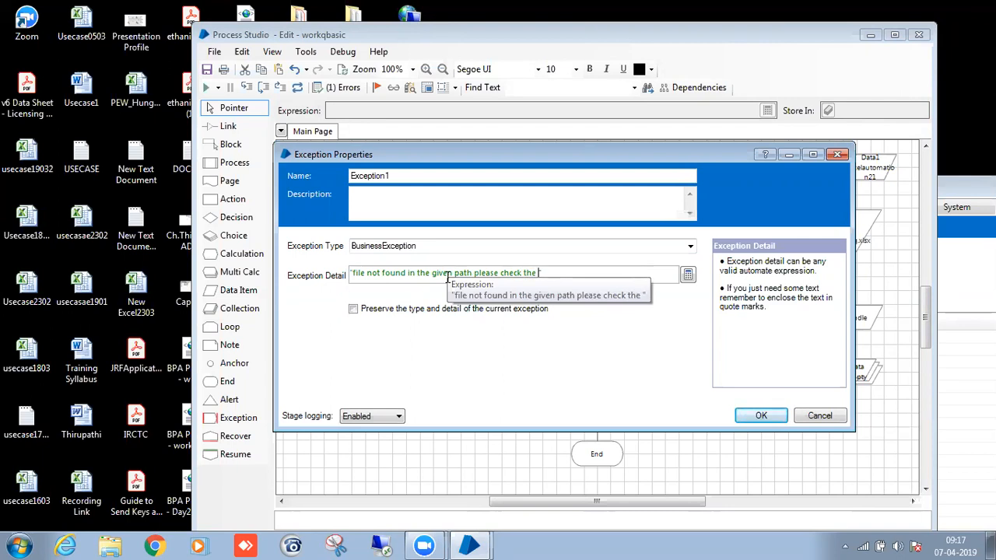
{"action": "type", "text": " path "}
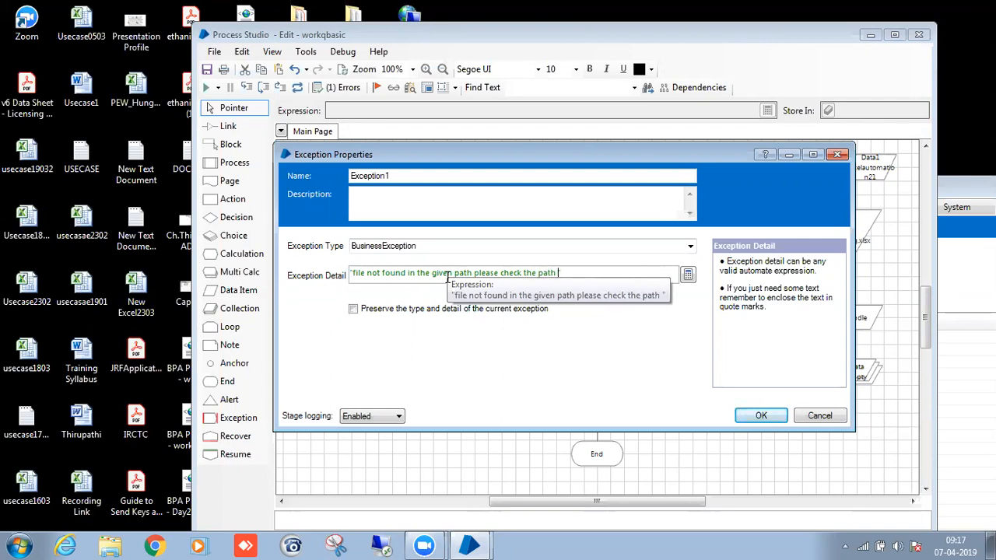
{"action": "type", "text": "and rest"}
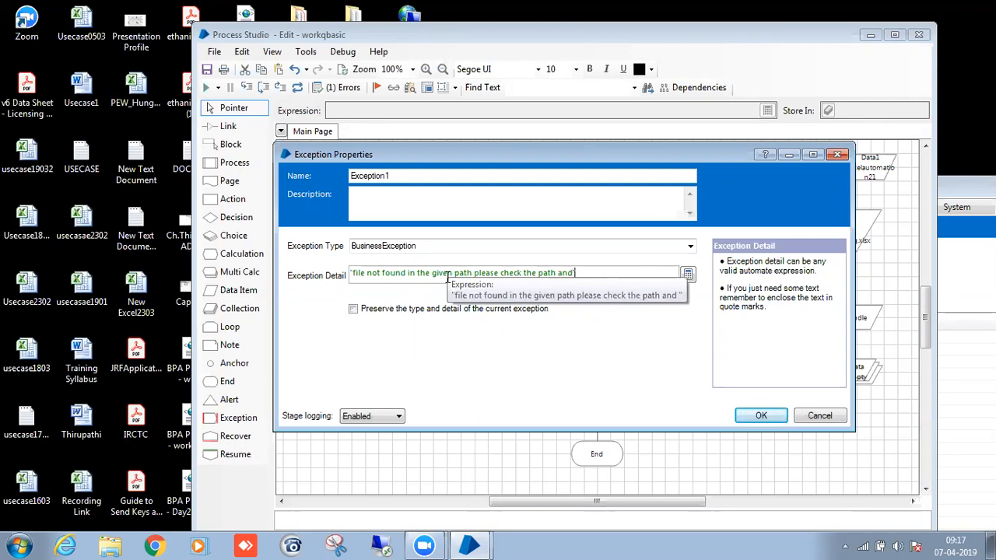
{"action": "type", "text": "art the bo"}
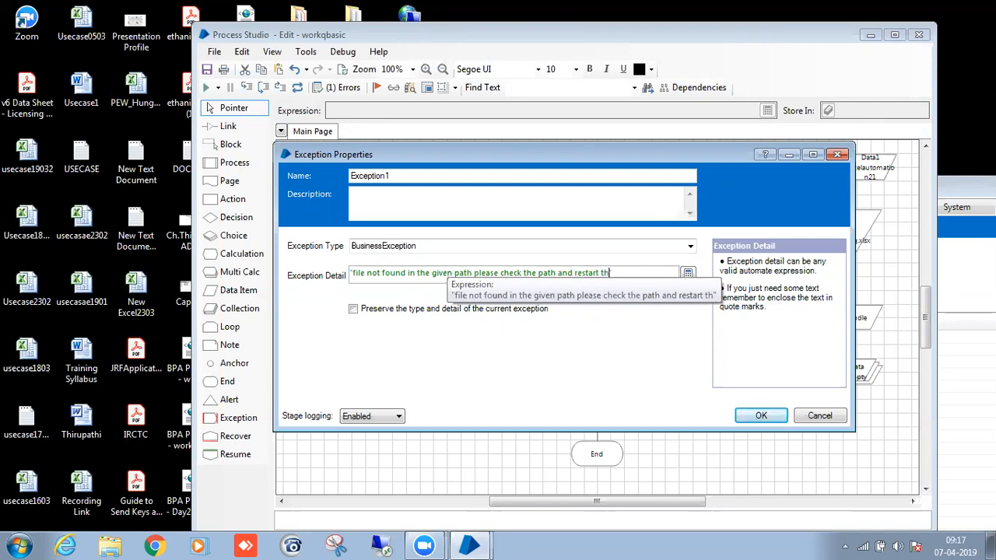
{"action": "type", "text": "t\""}
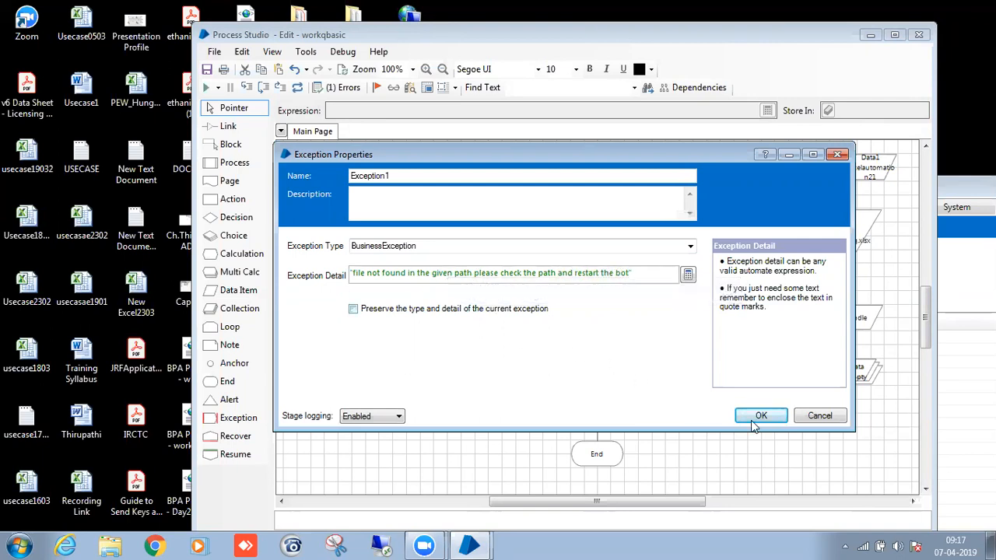
Name the Exception stage Throw and apply its properties
{"action": "key", "text": "BackSpace"}
{"action": "type", "text": "Throw"}
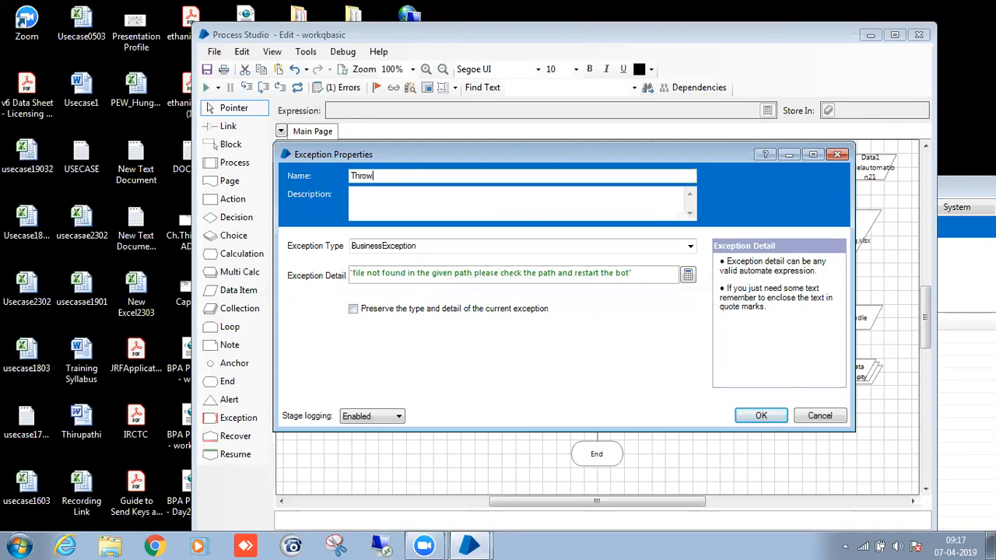
{"action": "left_click", "coordinate": [759, 415]}
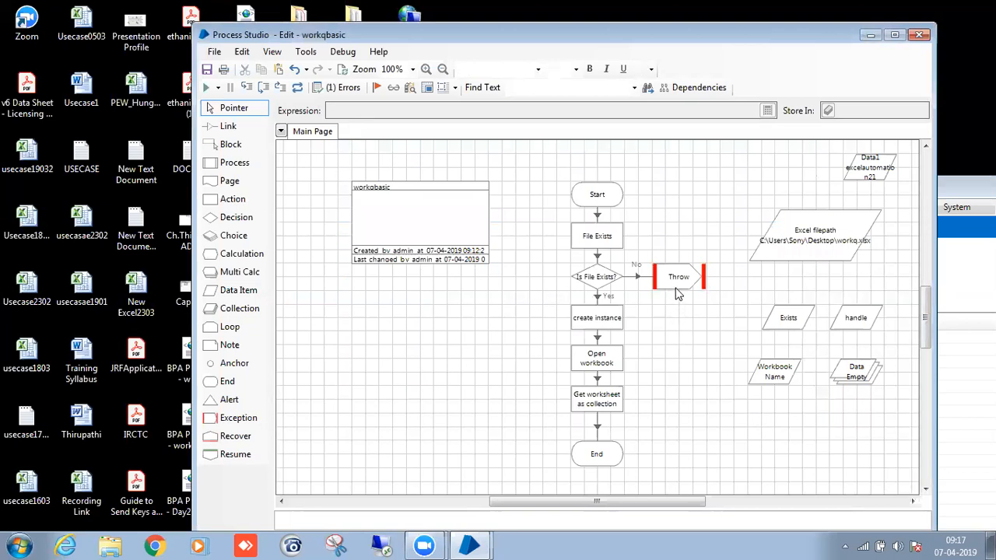
Widen the Throw exception stage and shift the Excel filepath data item slightly away from it
{"action": "mouse_move", "coordinate": [704, 288]}
{"action": "left_mouse_down"}
{"action": "mouse_move", "coordinate": [716, 286]}
{"action": "mouse_move", "coordinate": [693, 285]}
{"action": "left_mouse_up"}
{"action": "left_click", "coordinate": [707, 326]}
{"action": "left_click", "coordinate": [714, 360]}
{"action": "scroll", "coordinate": [723, 354], "scroll_direction": "up", "scroll_amount": 4}
{"action": "left_click_drag", "start_coordinate": [793, 334], "coordinate": [809, 335]}
{"action": "scroll", "coordinate": [815, 335], "scroll_direction": "down", "scroll_amount": 4}
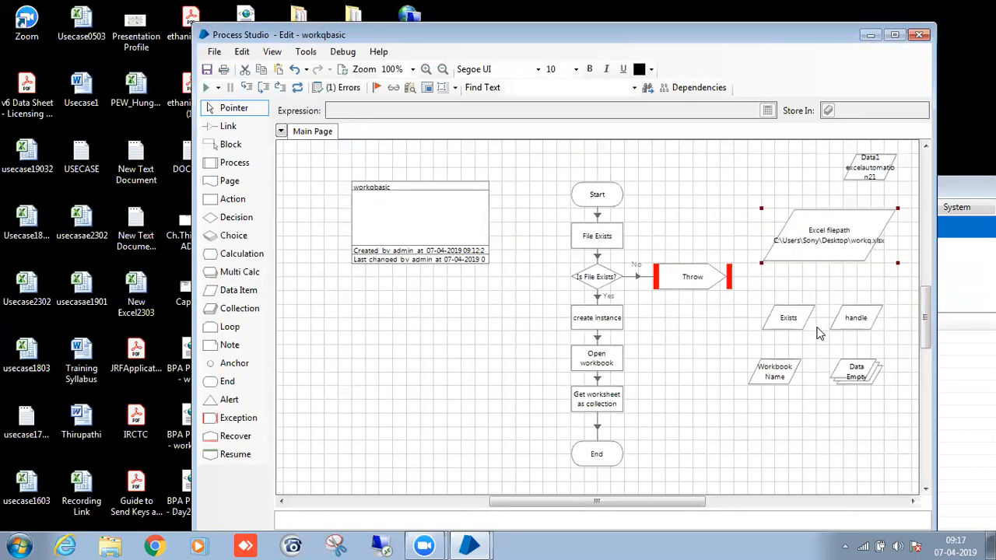
Move the Data1 item to the left of the flow below the process information box, and shift the remaining data items right together
{"action": "left_click_drag", "start_coordinate": [877, 171], "coordinate": [318, 322]}
{"action": "scroll", "coordinate": [502, 306], "scroll_direction": "down", "scroll_amount": 3}
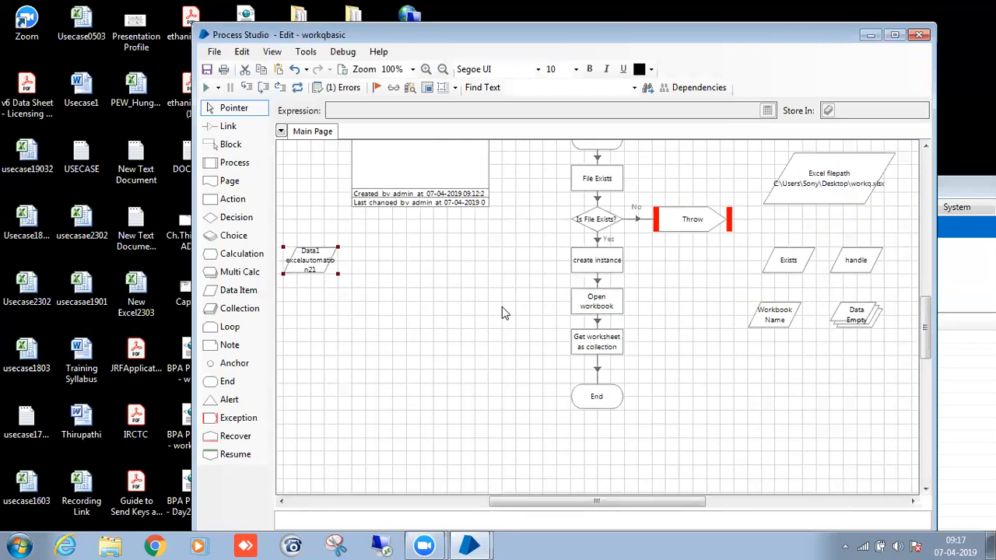
{"action": "scroll", "coordinate": [695, 431], "scroll_direction": "up", "scroll_amount": 3}
{"action": "left_click_drag", "start_coordinate": [638, 501], "coordinate": [675, 502]}
{"action": "left_click_drag", "start_coordinate": [653, 199], "coordinate": [792, 420]}
{"action": "left_click_drag", "start_coordinate": [698, 233], "coordinate": [725, 234]}
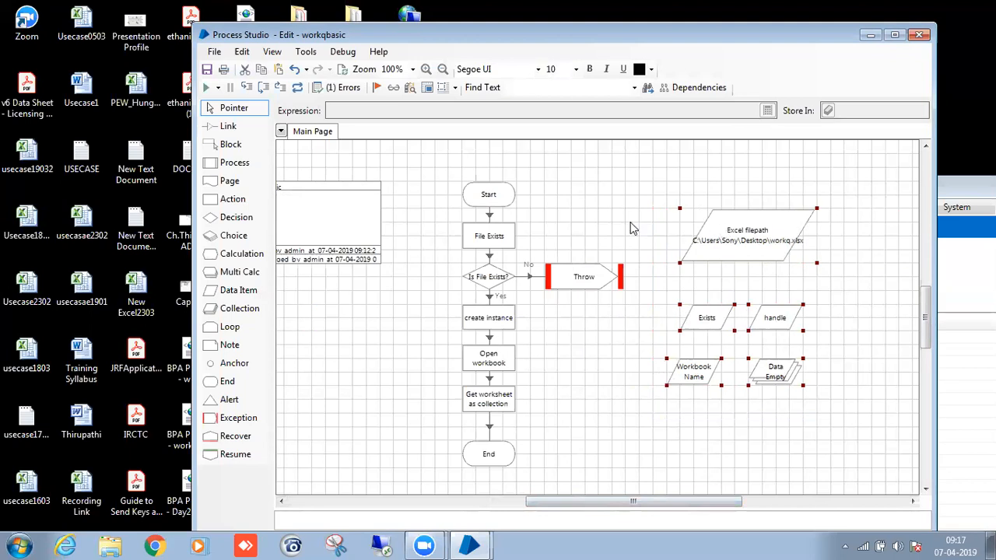
Draw a block around the data items beside the flow and name it Local Variables
{"action": "left_click", "coordinate": [231, 144]}
{"action": "mouse_move", "coordinate": [650, 175]}
{"action": "left_mouse_down"}
{"action": "mouse_move", "coordinate": [649, 299]}
{"action": "mouse_move", "coordinate": [826, 420]}
{"action": "mouse_move", "coordinate": [857, 413]}
{"action": "left_mouse_up"}
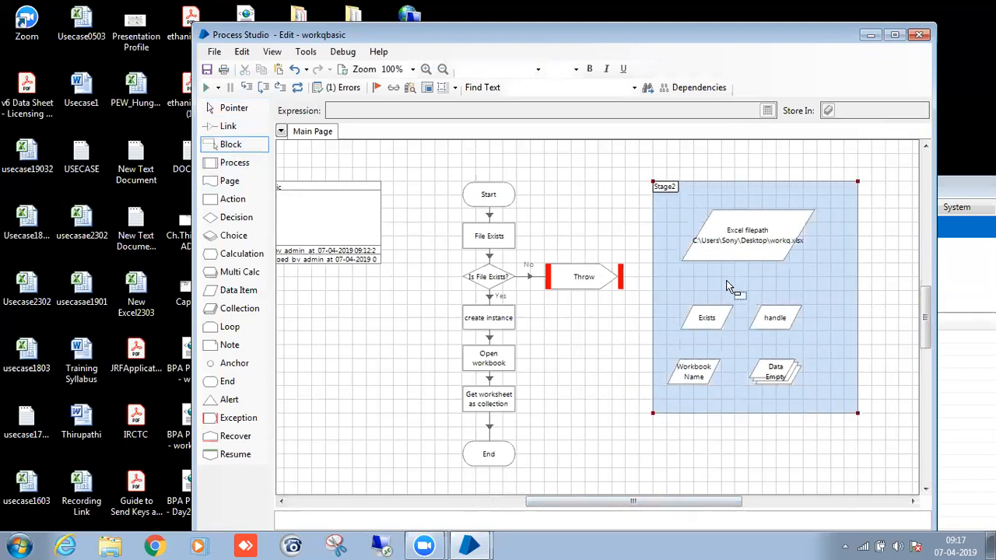
{"action": "double_click", "coordinate": [669, 190]}
{"action": "type", "text": "Local "}
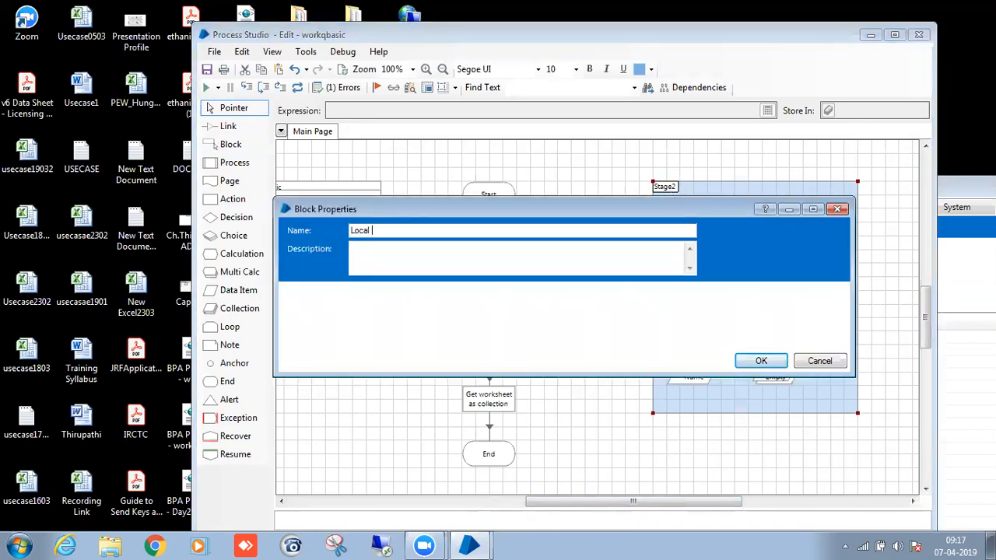
{"action": "type", "text": "Variables"}
{"action": "left_click", "coordinate": [760, 361]}
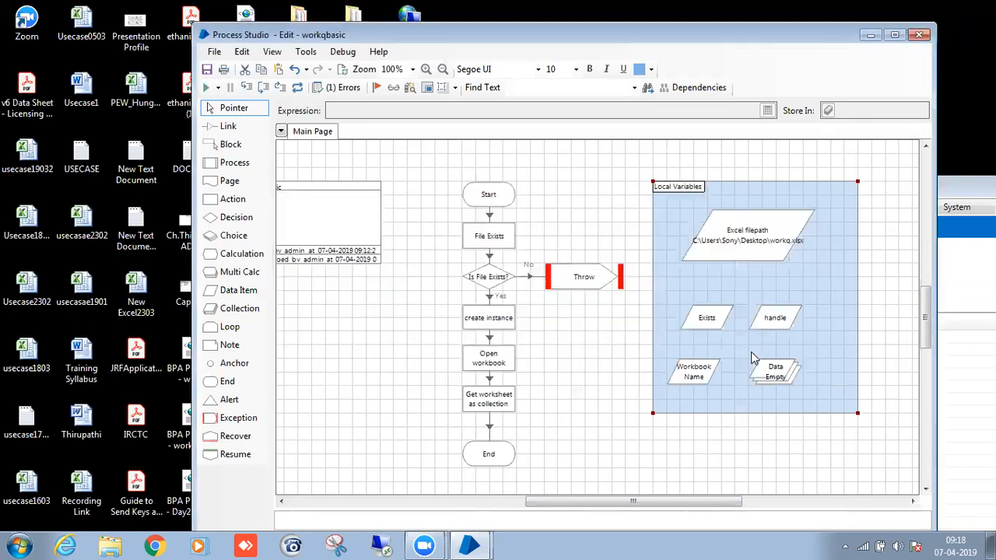
Run the workqbasic process from the Start stage
{"action": "scroll", "coordinate": [718, 347], "scroll_direction": "down", "scroll_amount": 3}
{"action": "scroll", "coordinate": [600, 351], "scroll_direction": "up", "scroll_amount": 2}
{"action": "scroll", "coordinate": [534, 349], "scroll_direction": "down", "scroll_amount": 1}
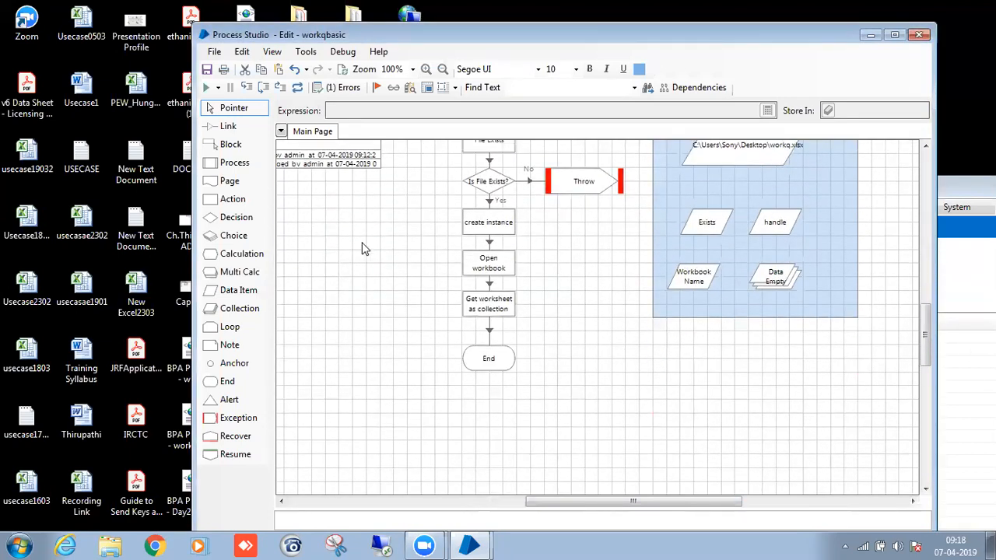
{"action": "scroll", "coordinate": [400, 344], "scroll_direction": "up", "scroll_amount": 3}
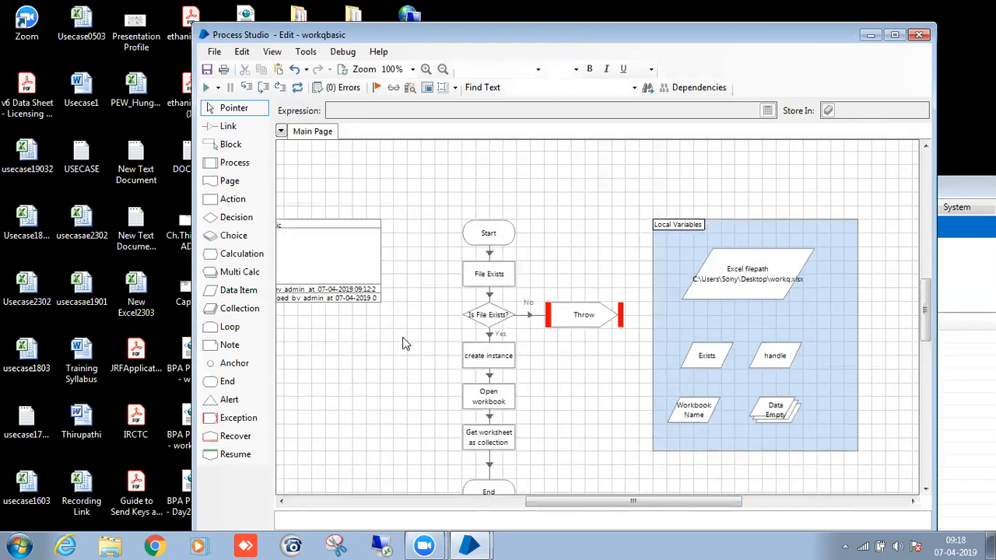
{"action": "left_click", "coordinate": [212, 88]}
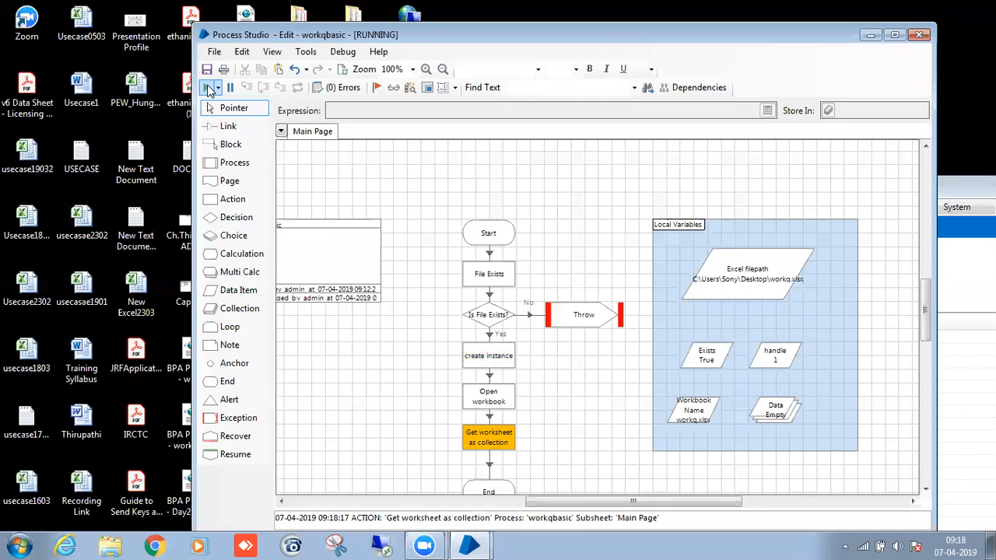
Examine the current values of the Data collection, including its Num1, Num2, Add and Mul columns
{"action": "double_click", "coordinate": [765, 414]}
{"action": "left_click", "coordinate": [398, 149]}
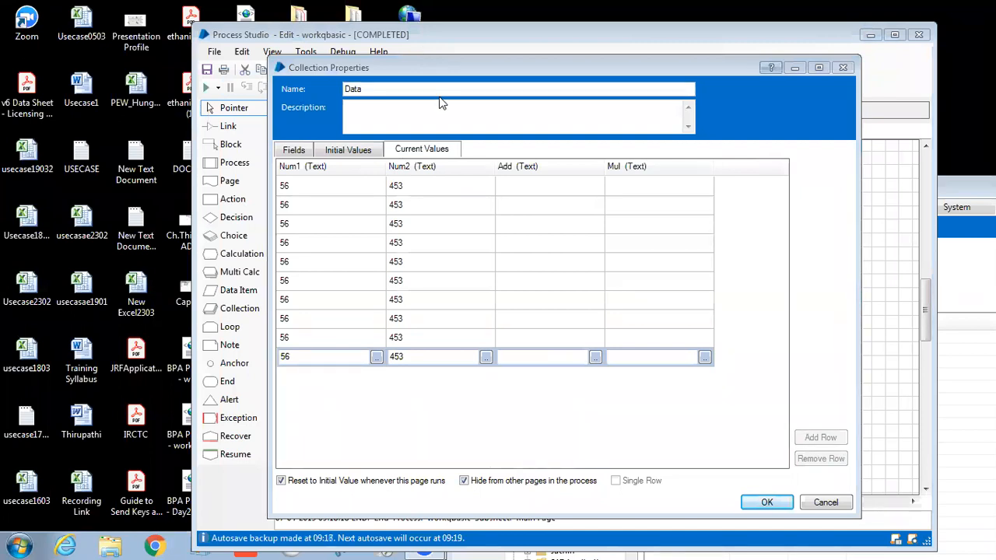
{"action": "left_click", "coordinate": [451, 205]}
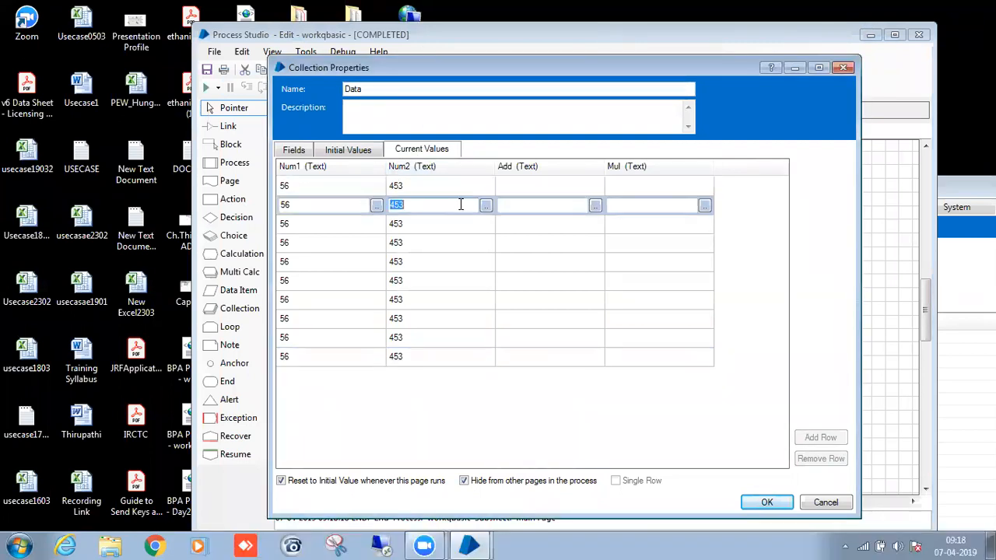
{"action": "left_click", "coordinate": [449, 224]}
{"action": "left_click", "coordinate": [439, 281]}
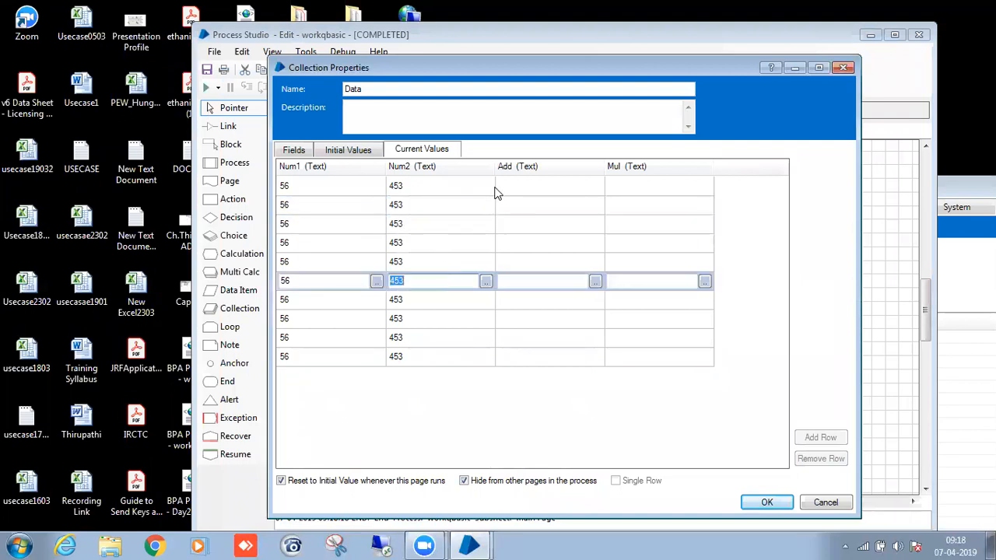
{"action": "left_click", "coordinate": [505, 187]}
{"action": "left_click", "coordinate": [630, 187]}
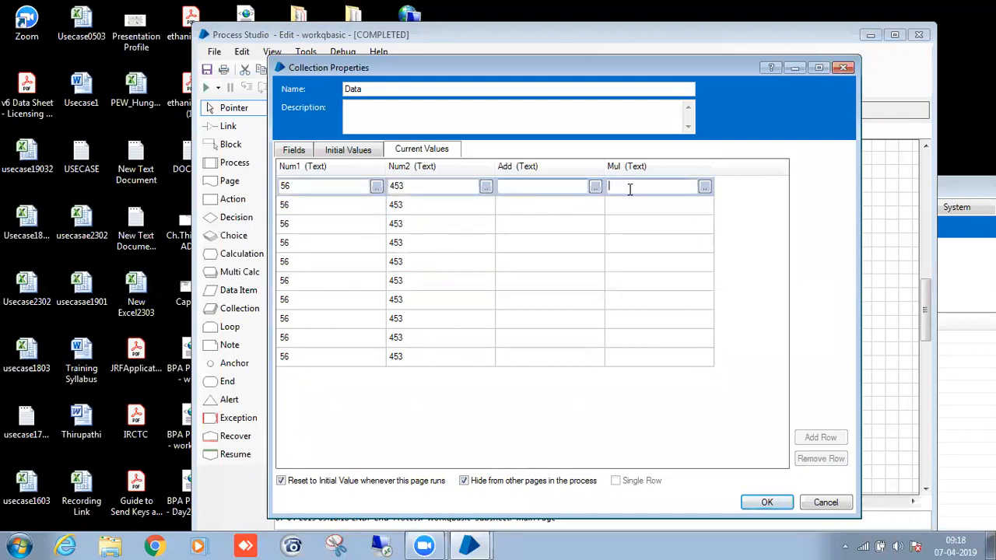
{"action": "left_click", "coordinate": [766, 501]}
Move the End stage further down and delete the link between Get worksheet as collection and End
{"action": "scroll", "coordinate": [493, 311], "scroll_direction": "down", "scroll_amount": 3}
{"action": "left_click_drag", "start_coordinate": [493, 311], "coordinate": [492, 420]}
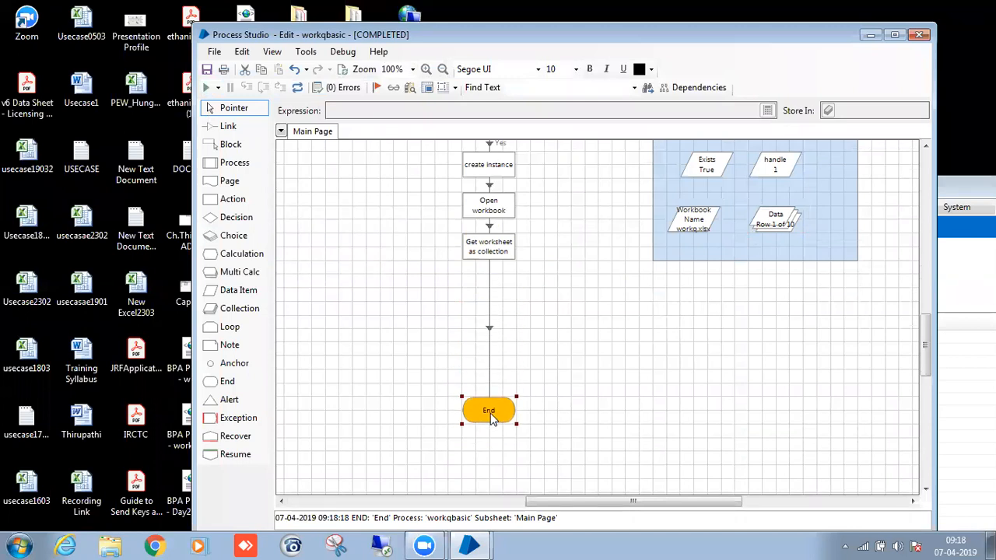
{"action": "left_click", "coordinate": [489, 329]}
{"action": "key", "text": "Delete"}
Place a new Action stage directly below Get worksheet as collection
{"action": "left_click", "coordinate": [513, 330]}
{"action": "key", "text": "a"}
{"action": "left_click", "coordinate": [494, 299]}
Set the new Action stage's business object to Work Queues with the Add To Queue action, and apply its properties
{"action": "double_click", "coordinate": [493, 291]}
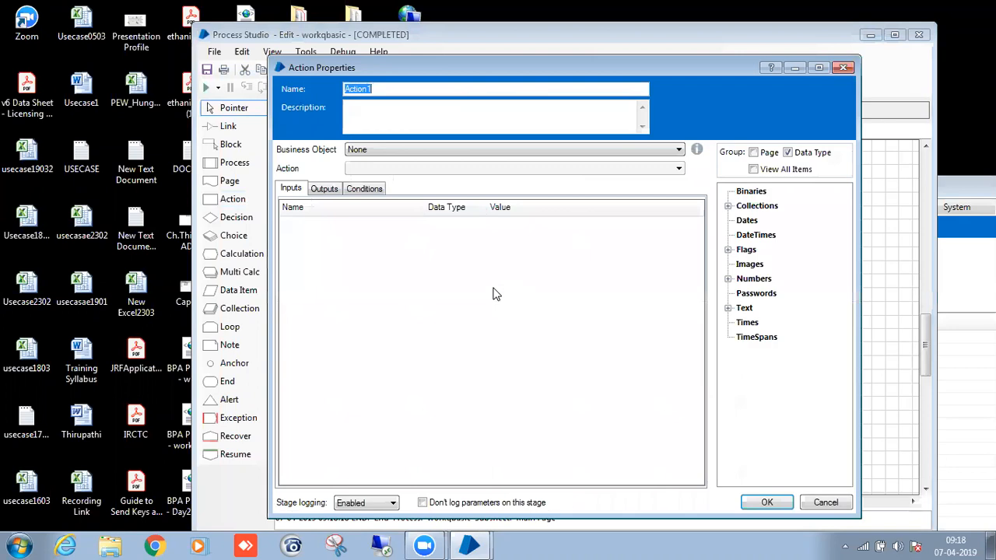
{"action": "left_click", "coordinate": [489, 150]}
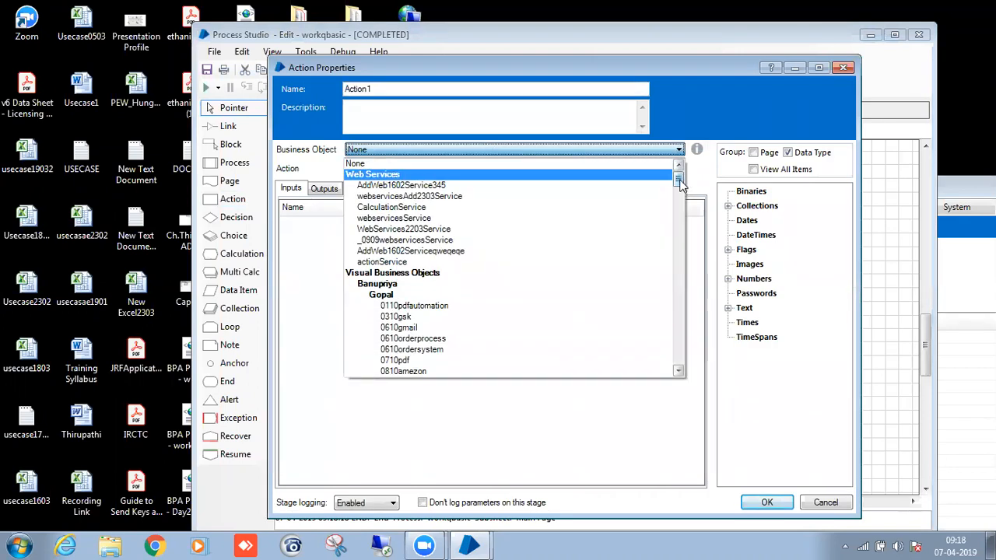
{"action": "left_click_drag", "start_coordinate": [680, 183], "coordinate": [683, 358]}
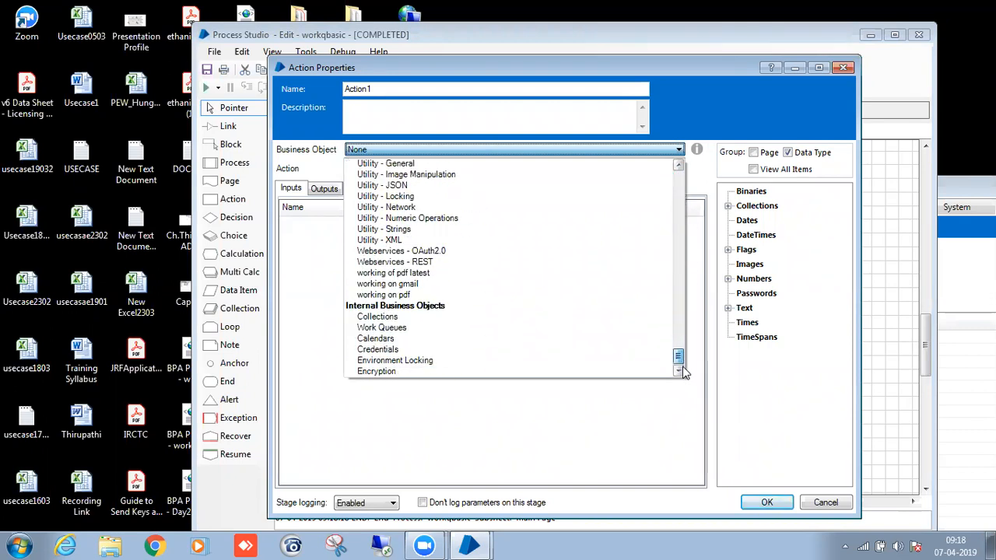
{"action": "left_click", "coordinate": [414, 331]}
{"action": "left_click", "coordinate": [679, 168]}
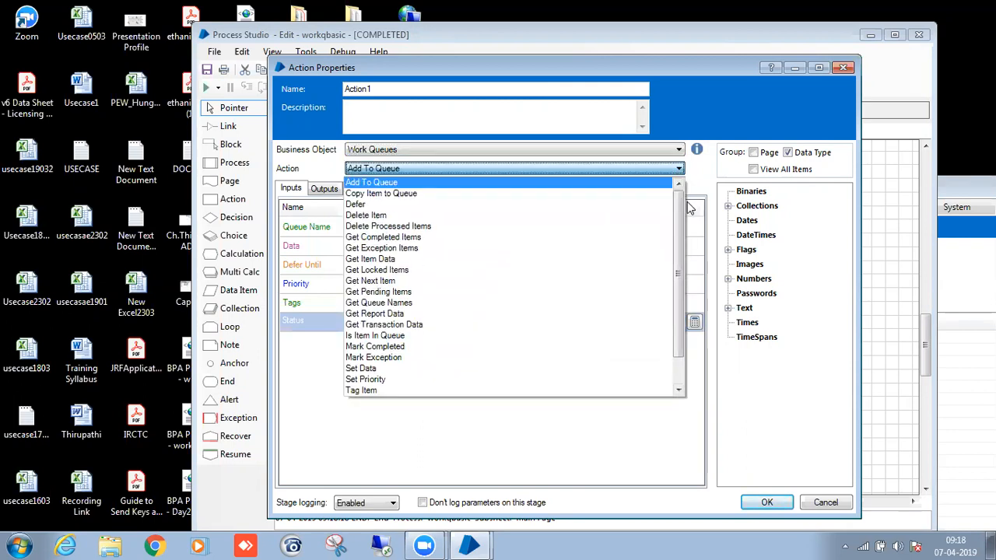
{"action": "mouse_move", "coordinate": [680, 208]}
{"action": "left_mouse_down"}
{"action": "mouse_move", "coordinate": [679, 268]}
{"action": "mouse_move", "coordinate": [687, 209]}
{"action": "left_mouse_up"}
{"action": "left_click", "coordinate": [497, 182]}
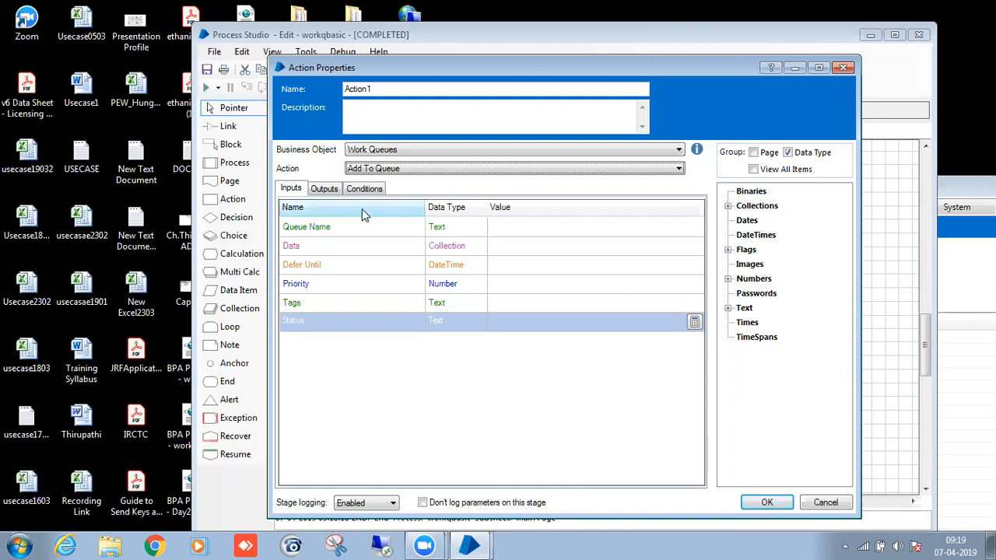
{"action": "left_click", "coordinate": [335, 228]}
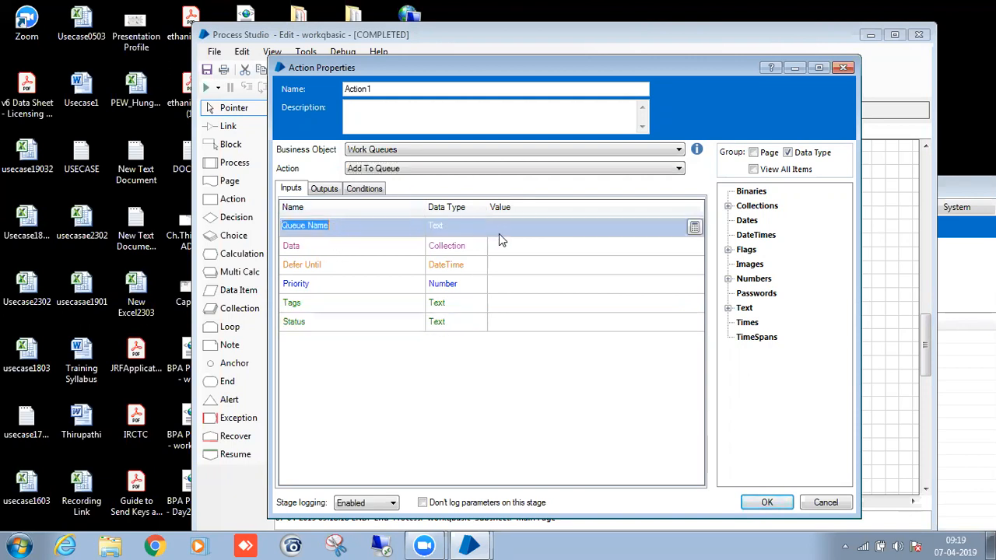
{"action": "left_click", "coordinate": [762, 502]}
Copy the queue name from the Data1 item's initial value, and delete the Data1 item from the page
{"action": "scroll", "coordinate": [525, 433], "scroll_direction": "down", "scroll_amount": 1}
{"action": "left_click_drag", "start_coordinate": [582, 502], "coordinate": [470, 483]}
{"action": "scroll", "coordinate": [553, 304], "scroll_direction": "up", "scroll_amount": 2}
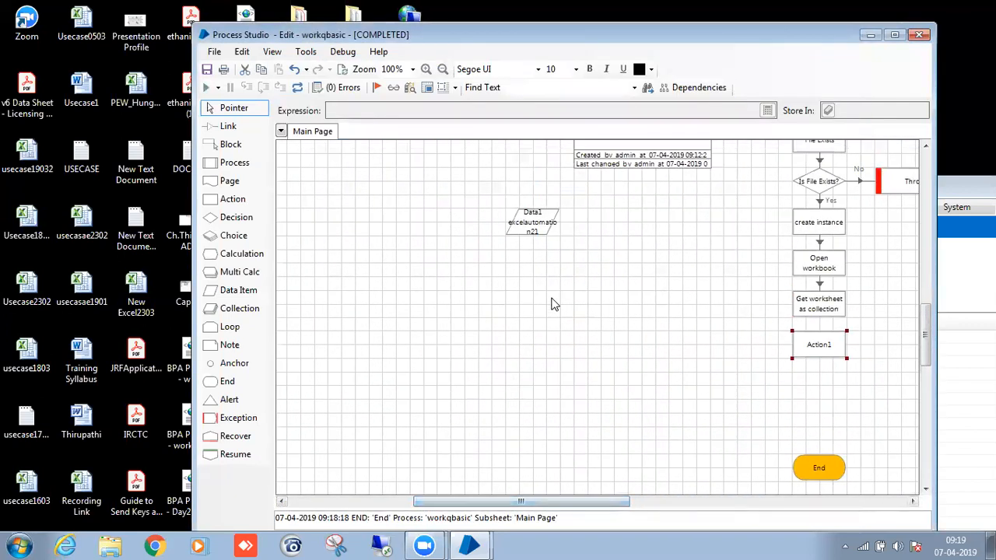
{"action": "double_click", "coordinate": [534, 237]}
{"action": "double_click", "coordinate": [372, 287]}
{"action": "key", "text": "ctrl+c"}
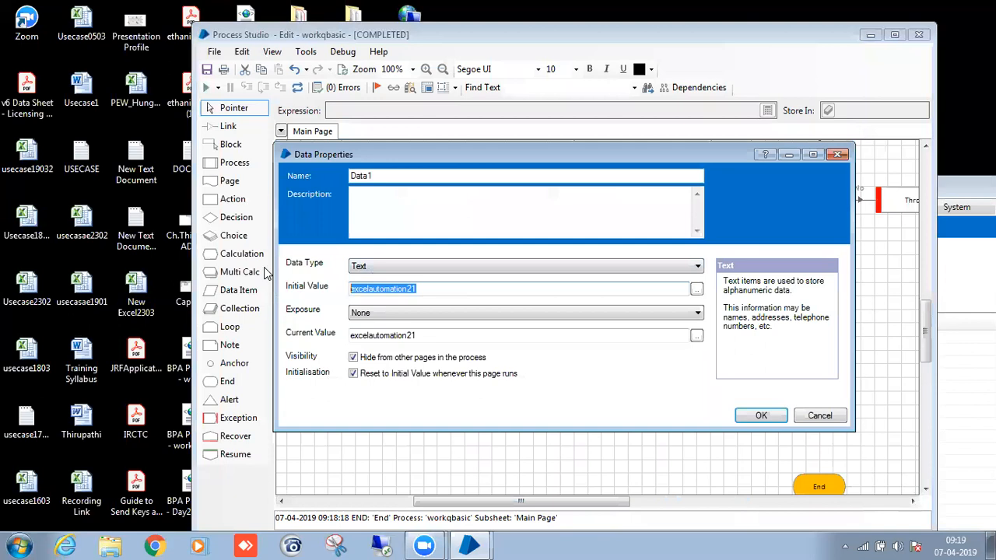
{"action": "left_click", "coordinate": [761, 415]}
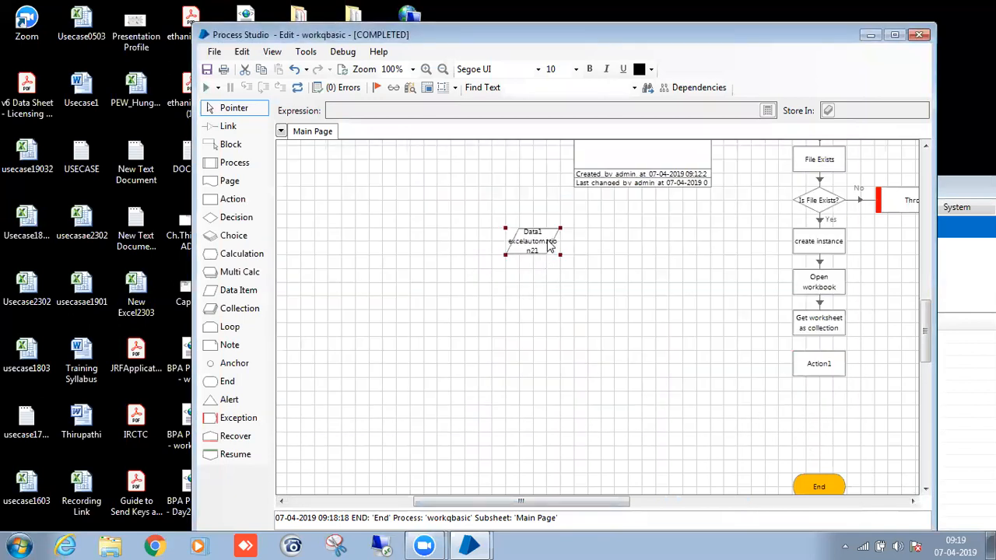
{"action": "key", "text": "Delete"}
{"action": "left_click_drag", "start_coordinate": [626, 503], "coordinate": [702, 503]}
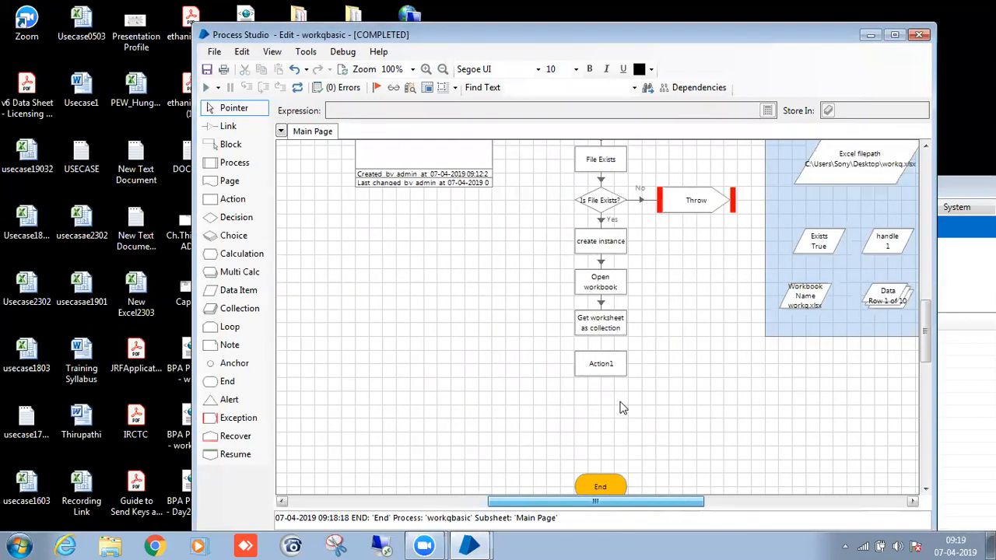
Set the Queue Name input of the Add To Queue action to "excelautomation21" in quotation marks
{"action": "double_click", "coordinate": [608, 364]}
{"action": "left_click", "coordinate": [553, 227]}
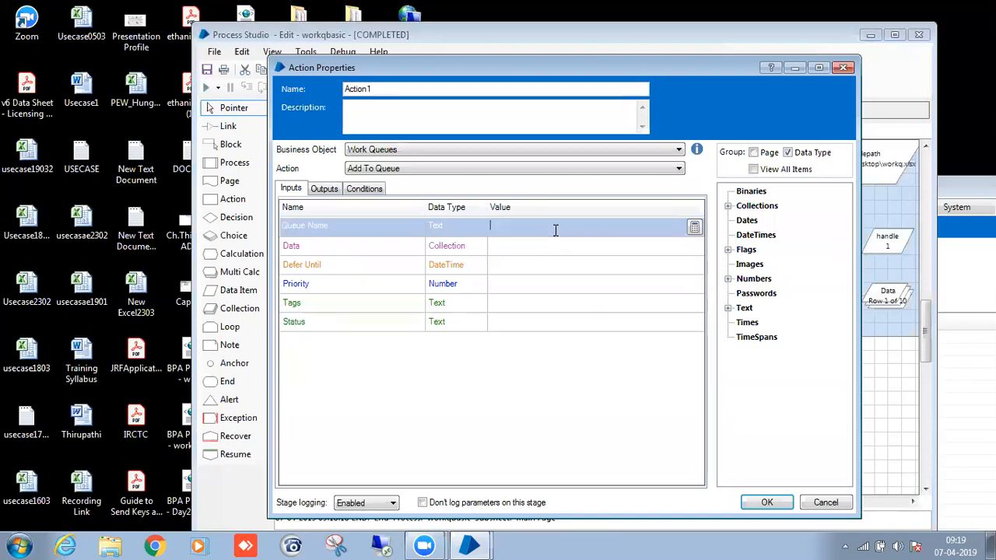
{"action": "key", "text": "ctrl+v"}
{"action": "type", "text": "\""}
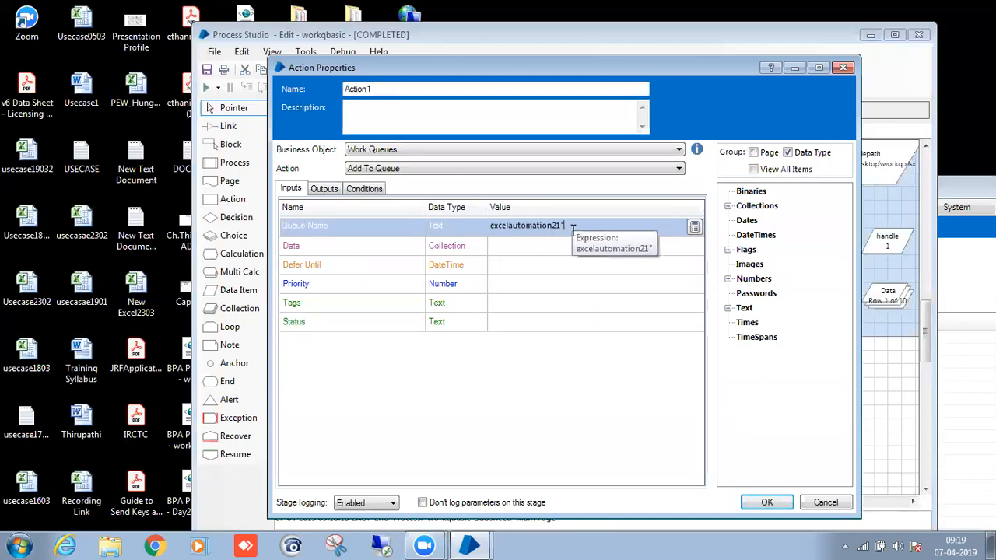
{"action": "type", "text": "\""}
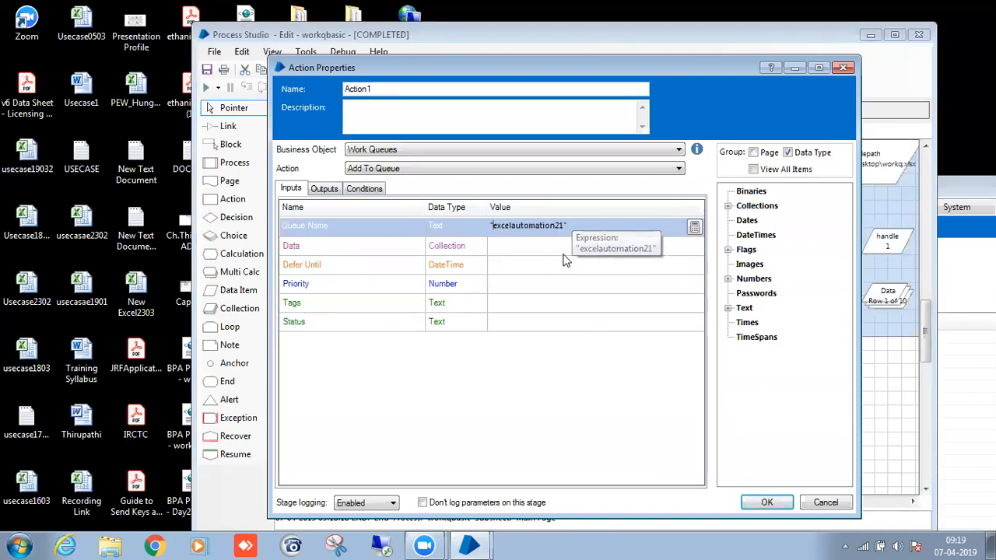
Assign the Data collection to the Data input and store the Item IDs output in a new Item IDs collection
{"action": "left_click", "coordinate": [545, 247]}
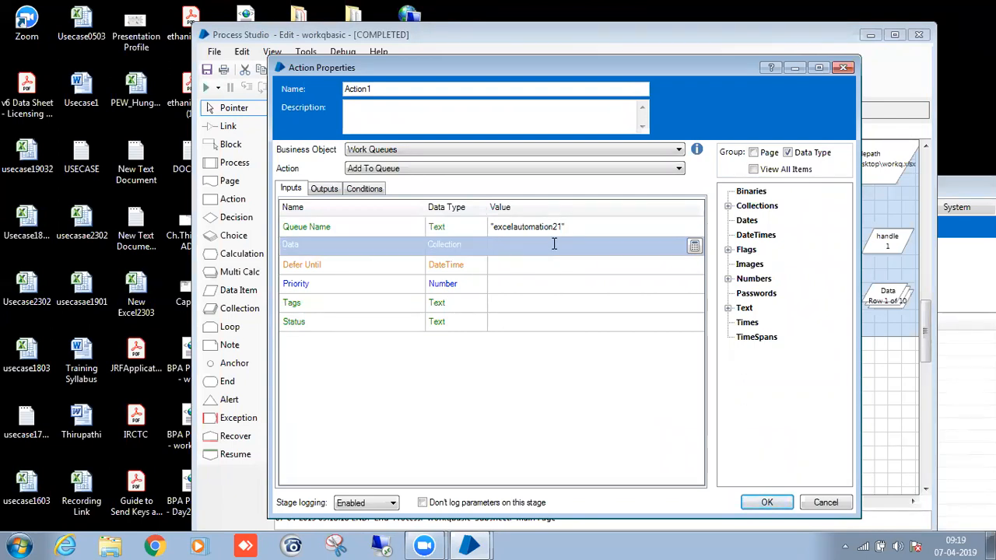
{"action": "left_click", "coordinate": [728, 207]}
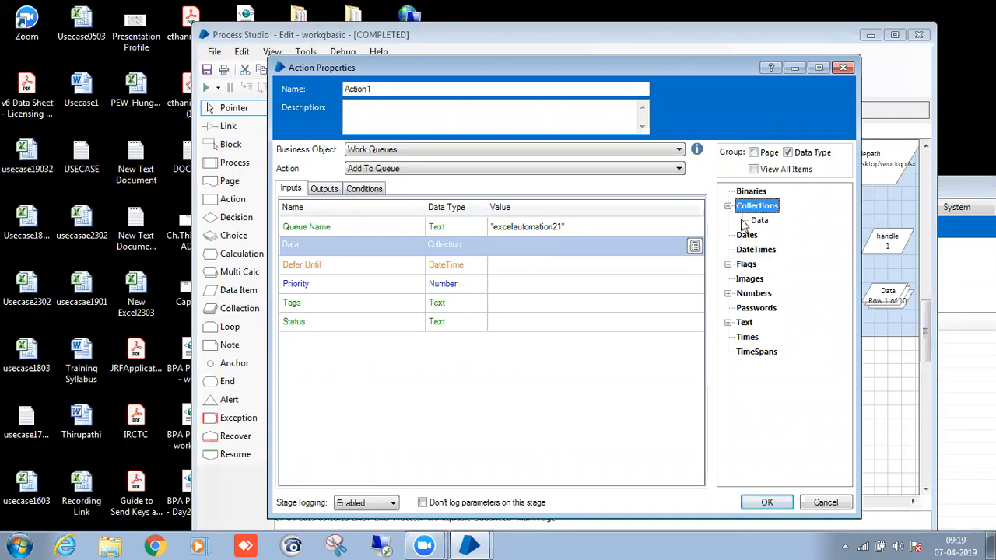
{"action": "left_click_drag", "start_coordinate": [759, 220], "coordinate": [616, 245]}
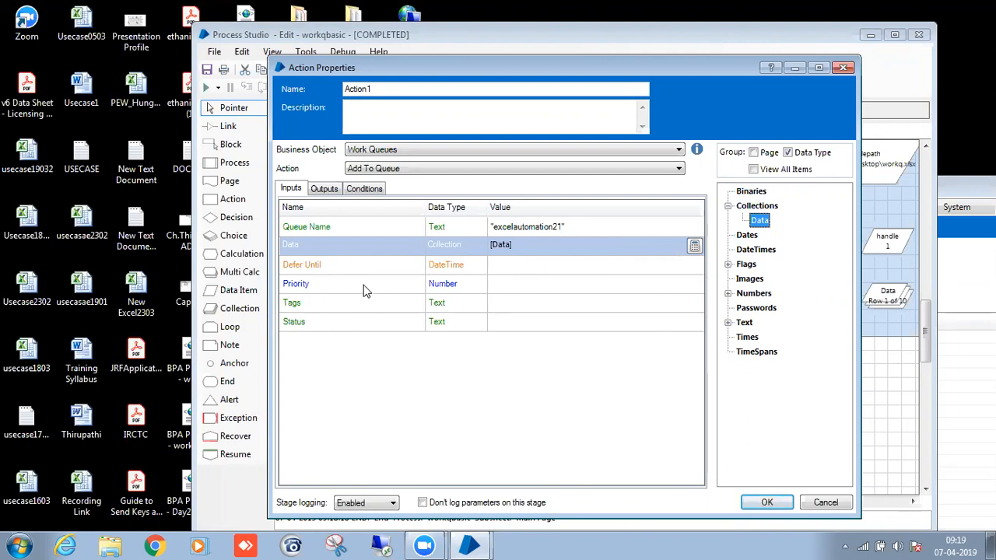
{"action": "left_click", "coordinate": [332, 189]}
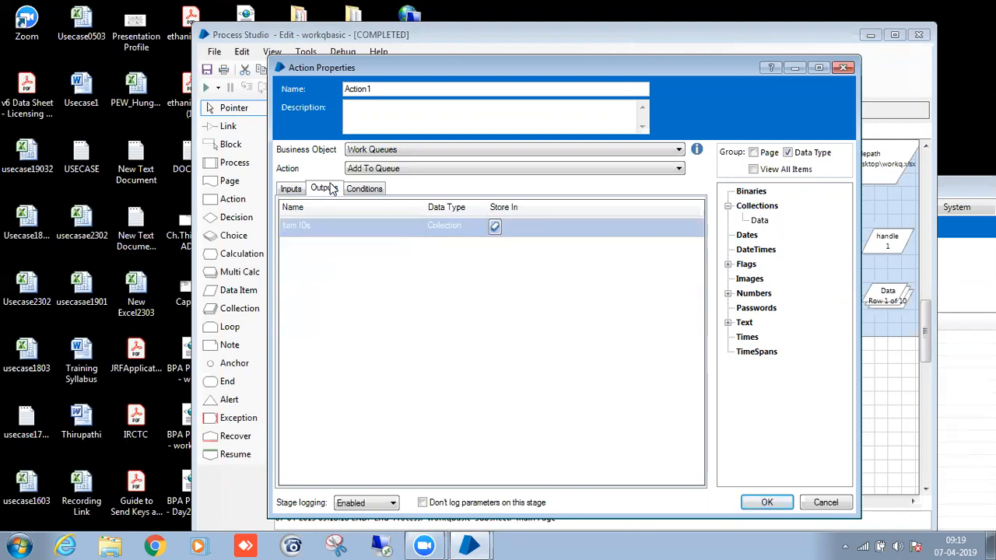
{"action": "left_click", "coordinate": [494, 227]}
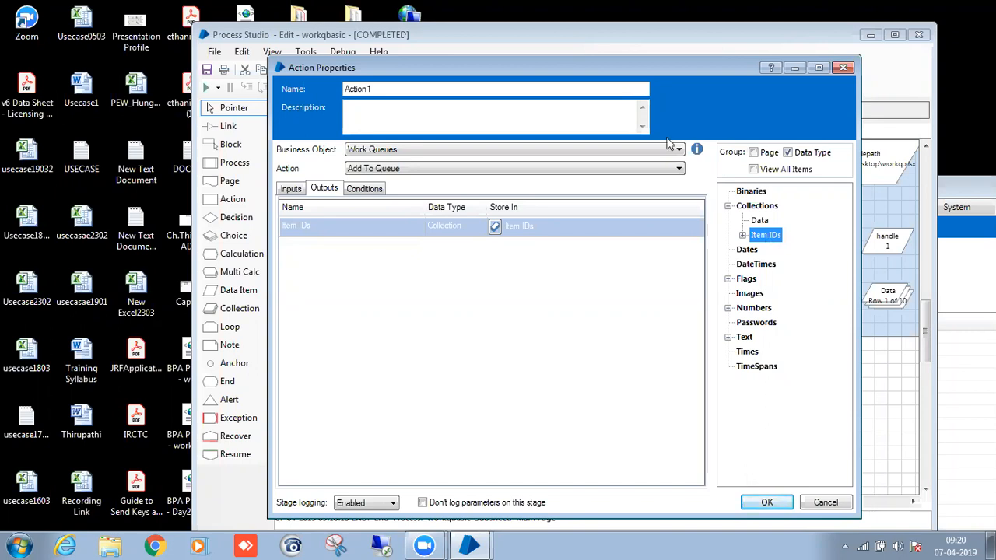
Name the Action stage Add to Q and apply its properties
{"action": "double_click", "coordinate": [411, 87]}
{"action": "key", "text": "BackSpace"}
{"action": "type", "text": "Add to Q"}
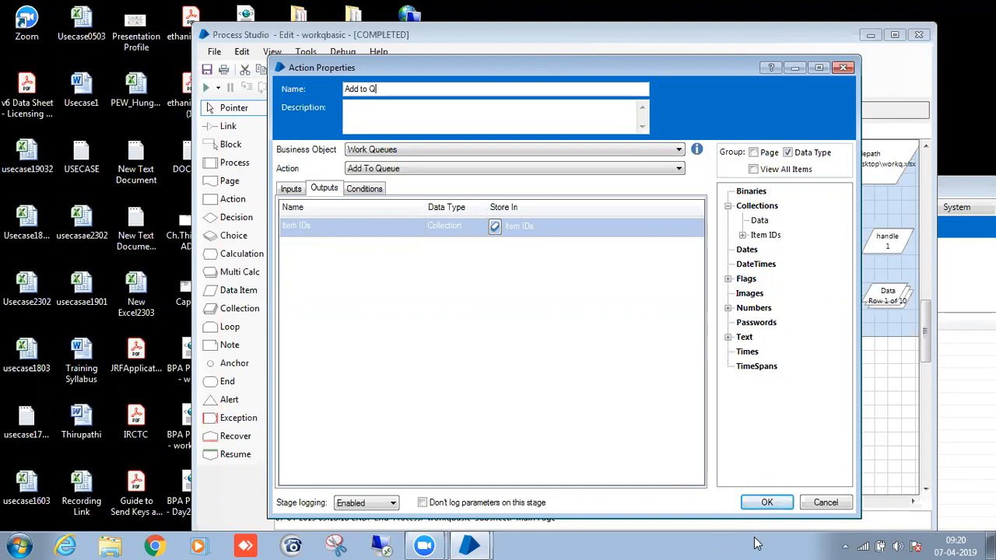
{"action": "left_click", "coordinate": [766, 502]}
Move the Item IDs collection below Data in the Local Variables block, and link Get worksheet as collection to Add to Q
{"action": "scroll", "coordinate": [678, 339], "scroll_direction": "down", "scroll_amount": 1}
{"action": "left_click_drag", "start_coordinate": [660, 312], "coordinate": [879, 270]}
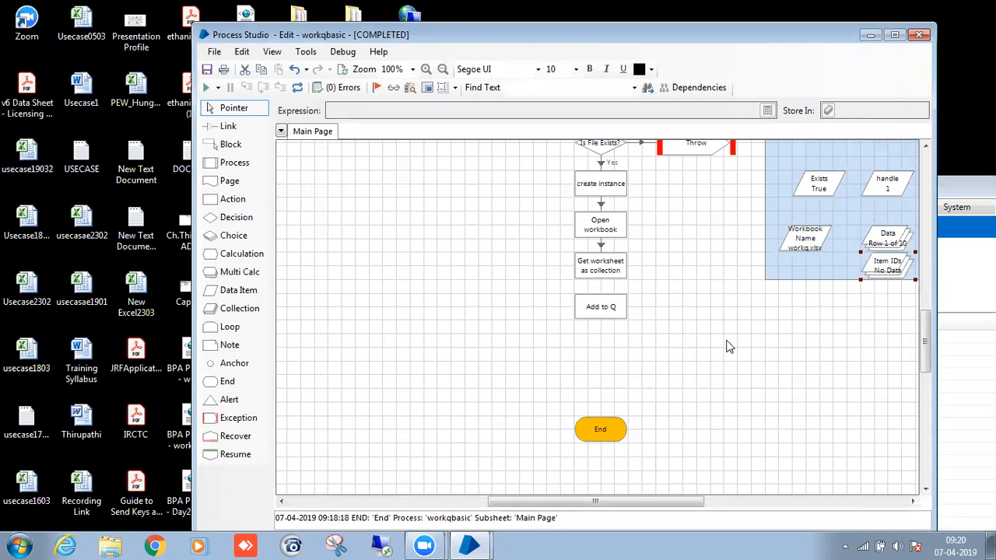
{"action": "left_click", "coordinate": [725, 342]}
{"action": "key", "text": "l"}
{"action": "left_click_drag", "start_coordinate": [598, 275], "coordinate": [600, 306]}
{"action": "left_click", "coordinate": [704, 324]}
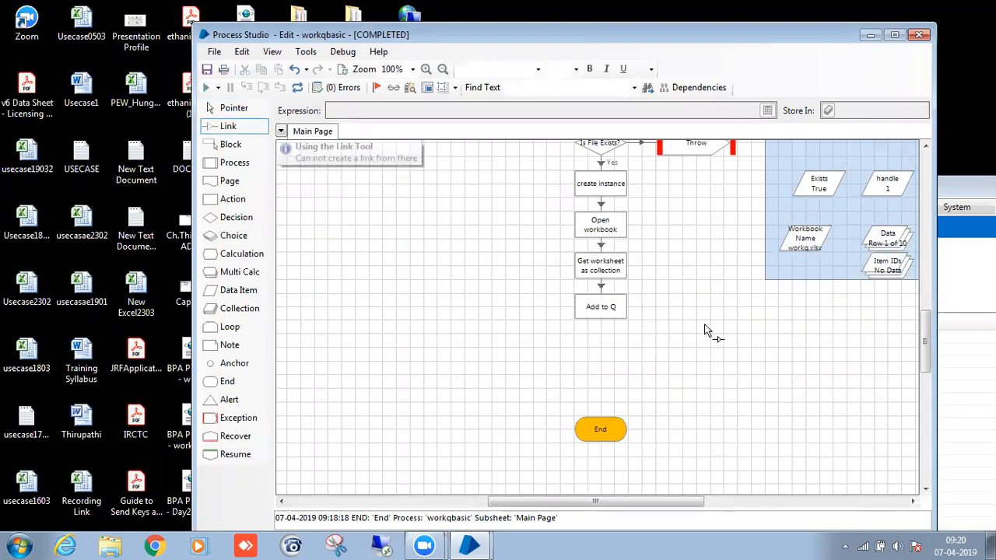
Move the End stage further down and paste a copy of the Add to Q action below the original
{"action": "key", "text": "Escape"}
{"action": "left_click_drag", "start_coordinate": [612, 423], "coordinate": [612, 454]}
{"action": "scroll", "coordinate": [620, 400], "scroll_direction": "up", "scroll_amount": 3}
{"action": "left_click", "coordinate": [620, 389]}
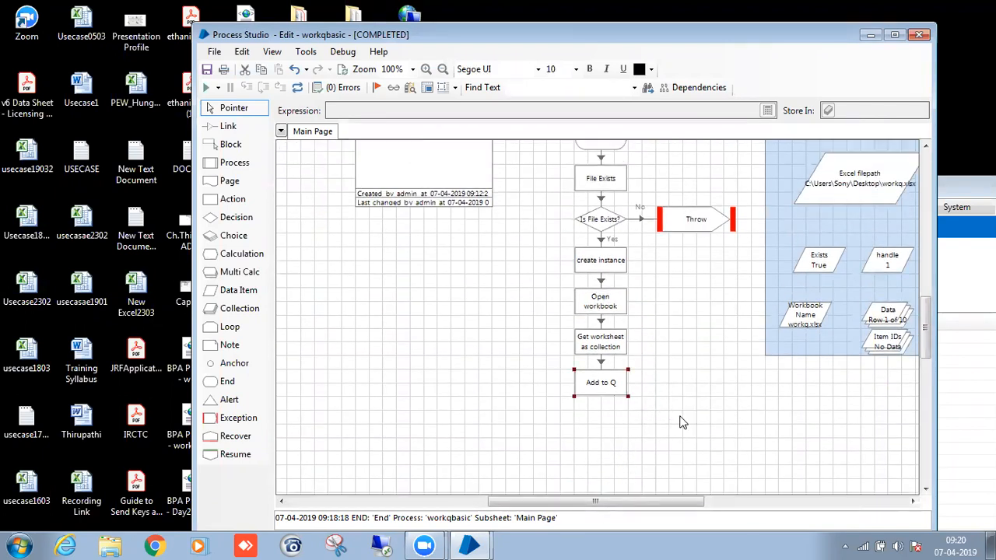
{"action": "scroll", "coordinate": [691, 427], "scroll_direction": "down", "scroll_amount": 3}
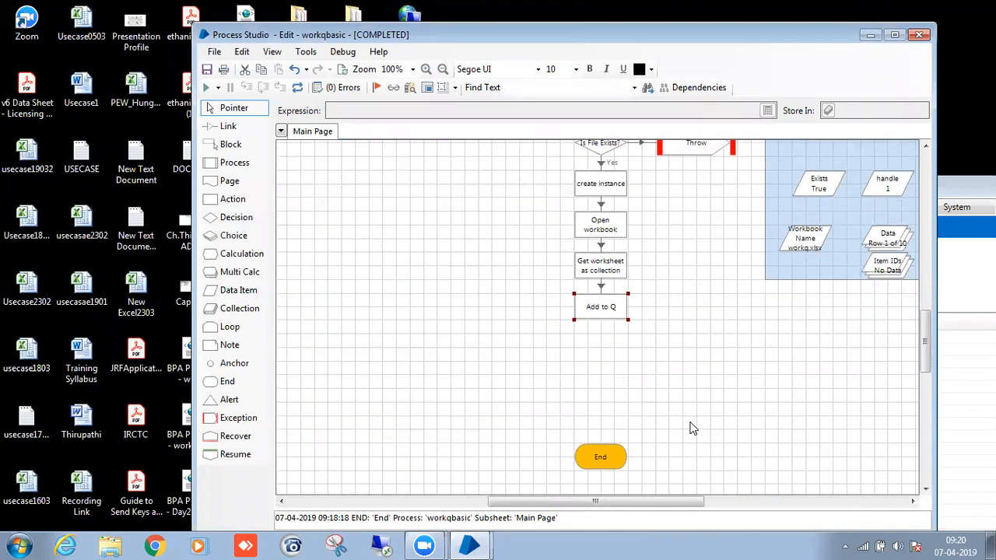
{"action": "scroll", "coordinate": [673, 427], "scroll_direction": "down", "scroll_amount": 2}
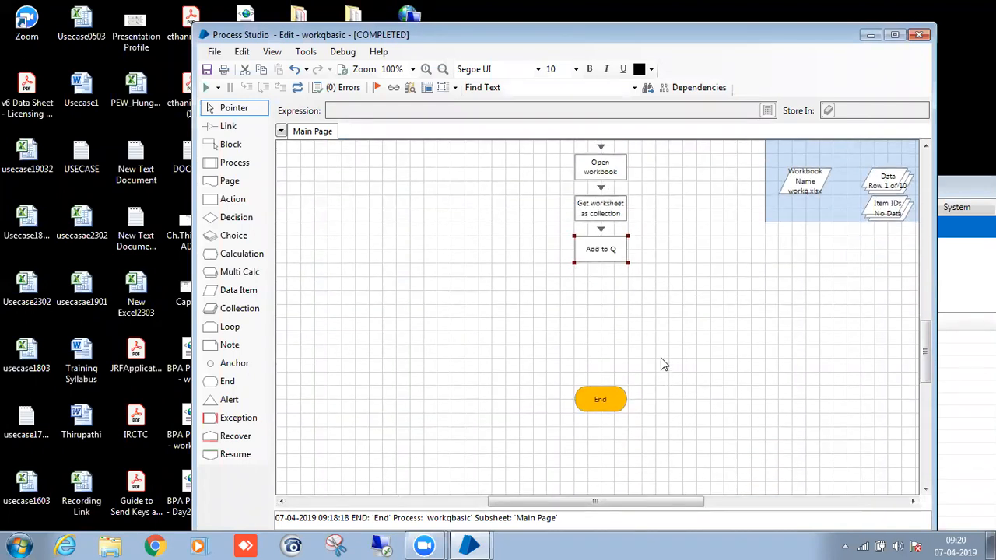
{"action": "key", "text": "ctrl+v"}
{"action": "left_click", "coordinate": [599, 289]}
Switch the copied action to the Get Next Item action of Work Queues and name the stage Get Next Item
{"action": "double_click", "coordinate": [599, 289]}
{"action": "left_click", "coordinate": [466, 168]}
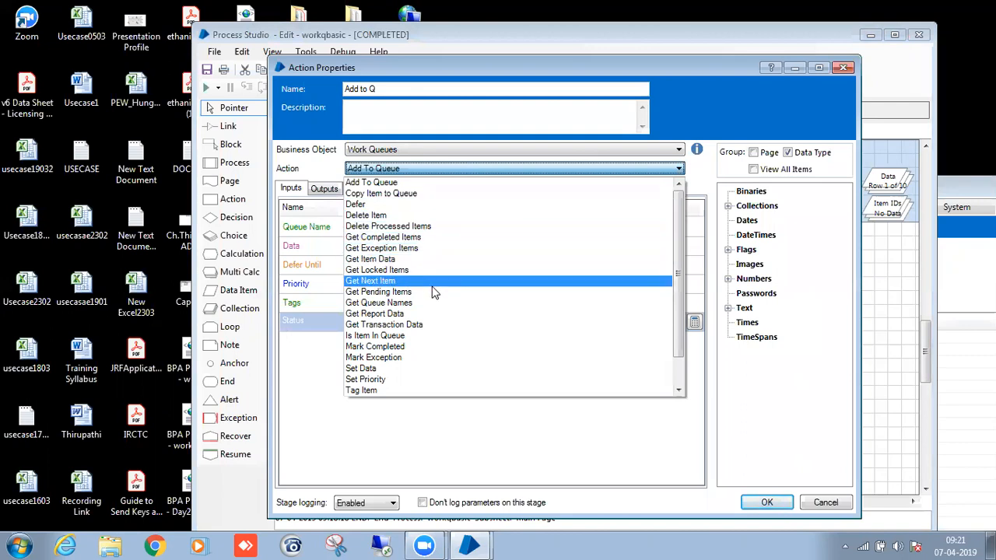
{"action": "left_click", "coordinate": [432, 282]}
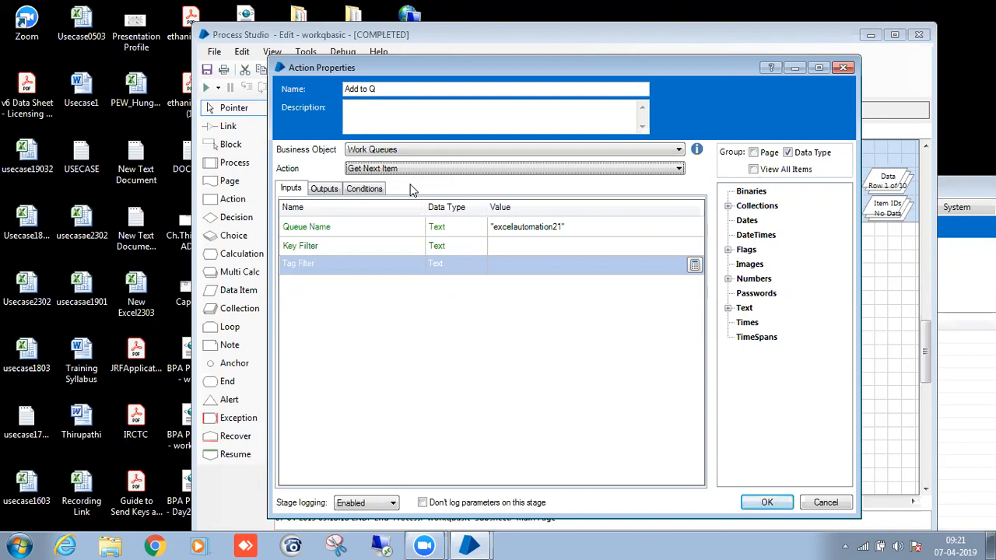
{"action": "left_click_drag", "start_coordinate": [389, 88], "coordinate": [335, 90]}
{"action": "key", "text": "BackSpace"}
{"action": "type", "text": "gET"}
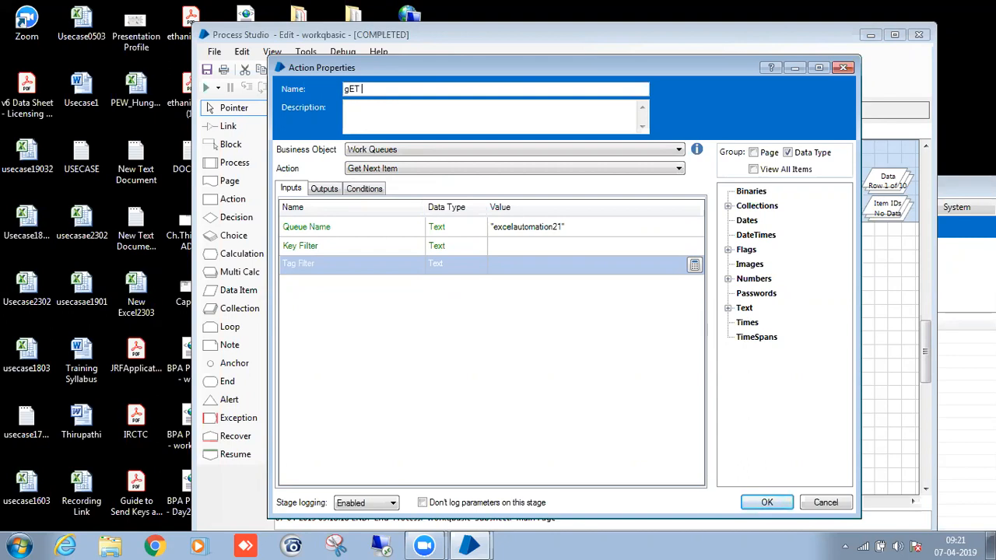
{"action": "type", "text": "Get Nex"}
{"action": "left_click", "coordinate": [506, 247]}
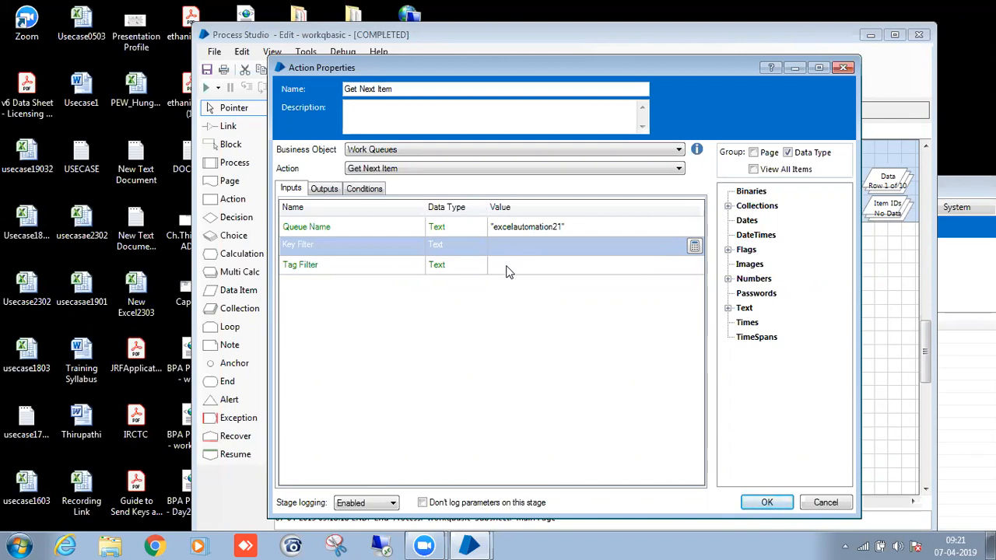
{"action": "left_click", "coordinate": [506, 266]}
{"action": "left_click", "coordinate": [519, 247]}
{"action": "left_click", "coordinate": [517, 269]}
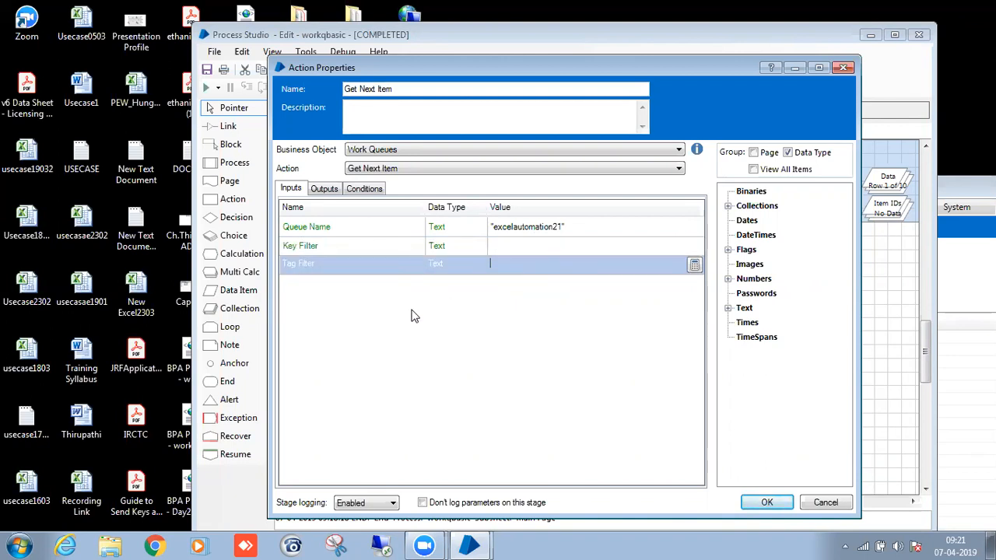
{"action": "left_click", "coordinate": [333, 261]}
Store the Item ID output in a new Item ID data item and the Data output in a new WorkqData collection
{"action": "left_click", "coordinate": [324, 189]}
{"action": "left_click", "coordinate": [556, 216]}
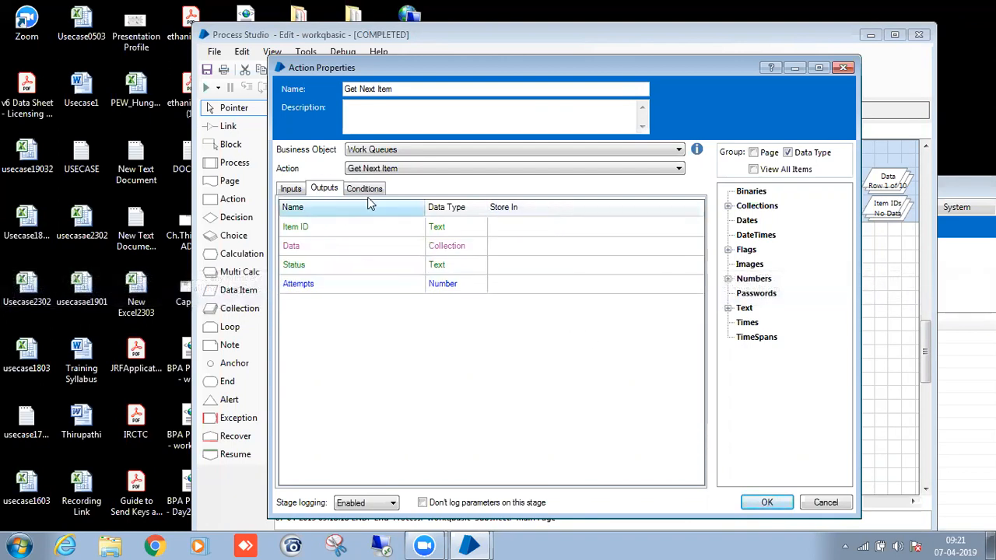
{"action": "left_click", "coordinate": [513, 230]}
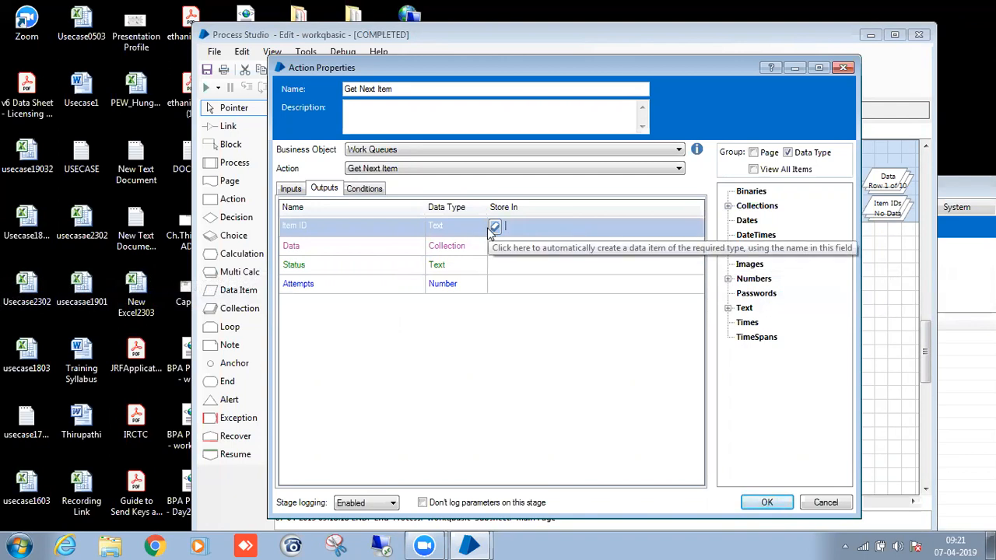
{"action": "left_click", "coordinate": [493, 228]}
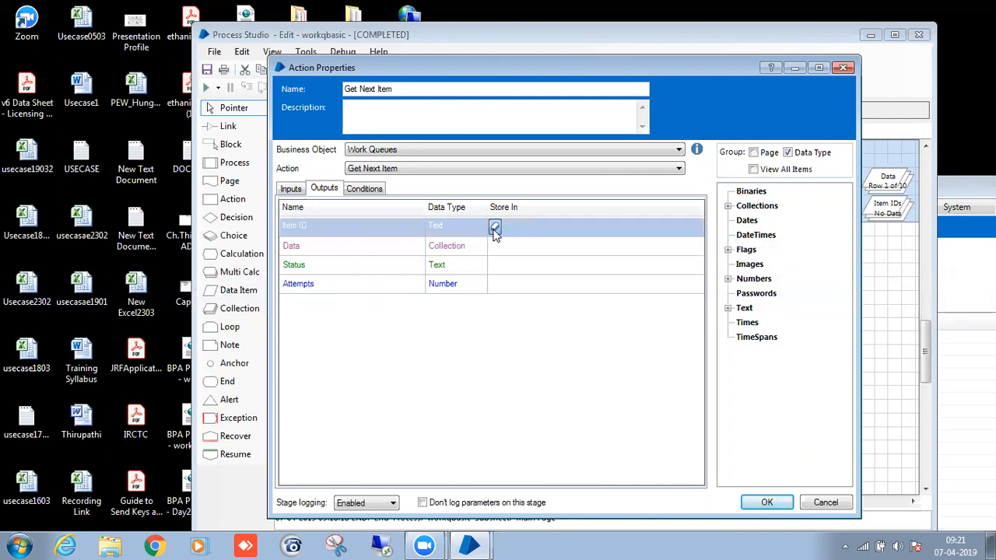
{"action": "left_click", "coordinate": [521, 246]}
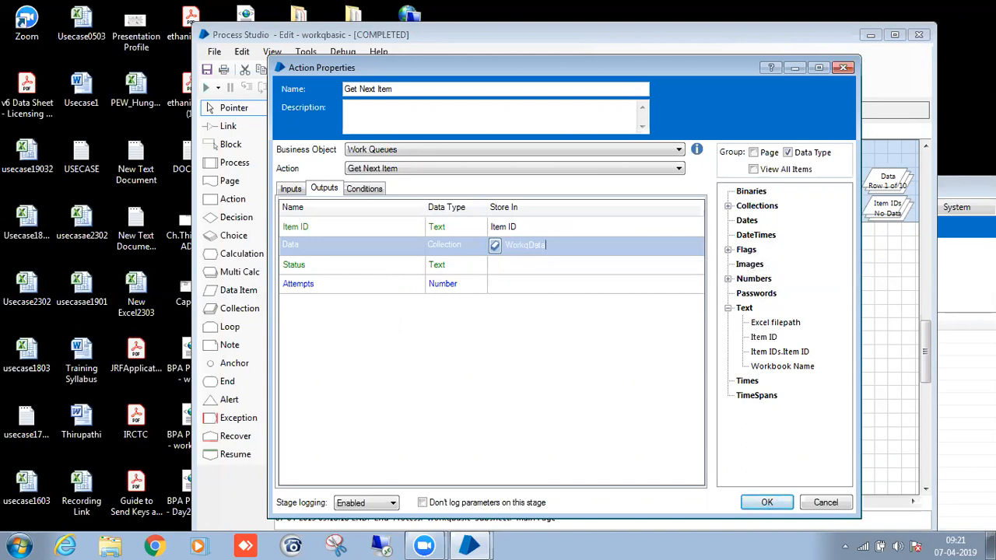
{"action": "left_click", "coordinate": [495, 246]}
Store the Status and Attempts outputs in new data items of the same names and apply the action properties
{"action": "left_click", "coordinate": [511, 269]}
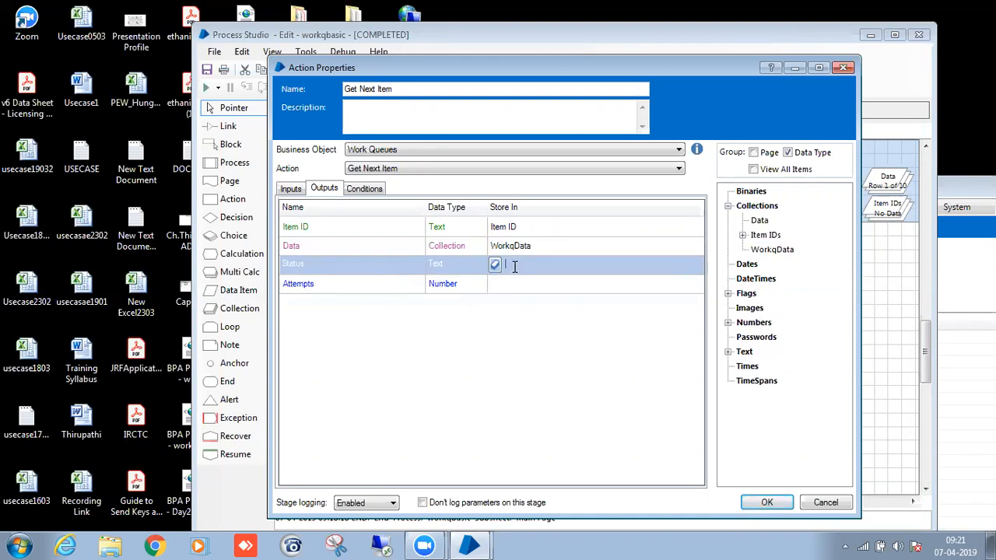
{"action": "left_click", "coordinate": [494, 267]}
{"action": "left_click", "coordinate": [504, 285]}
{"action": "left_click", "coordinate": [496, 283]}
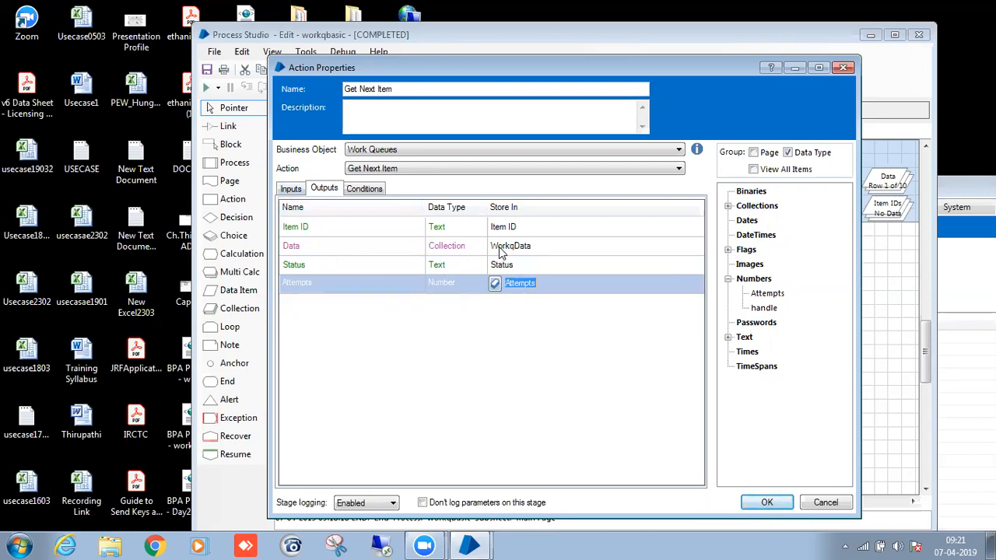
{"action": "left_click", "coordinate": [291, 189]}
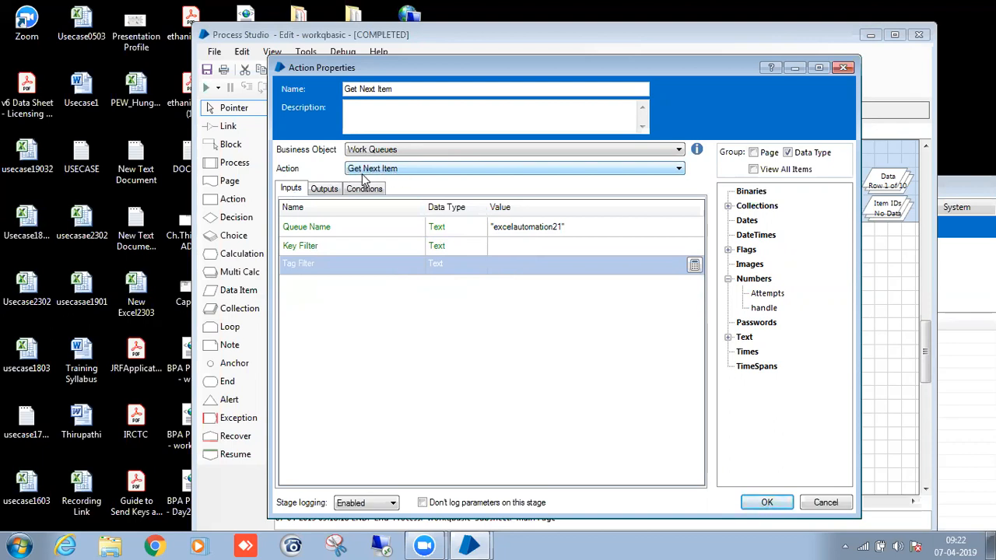
{"action": "left_click", "coordinate": [325, 190]}
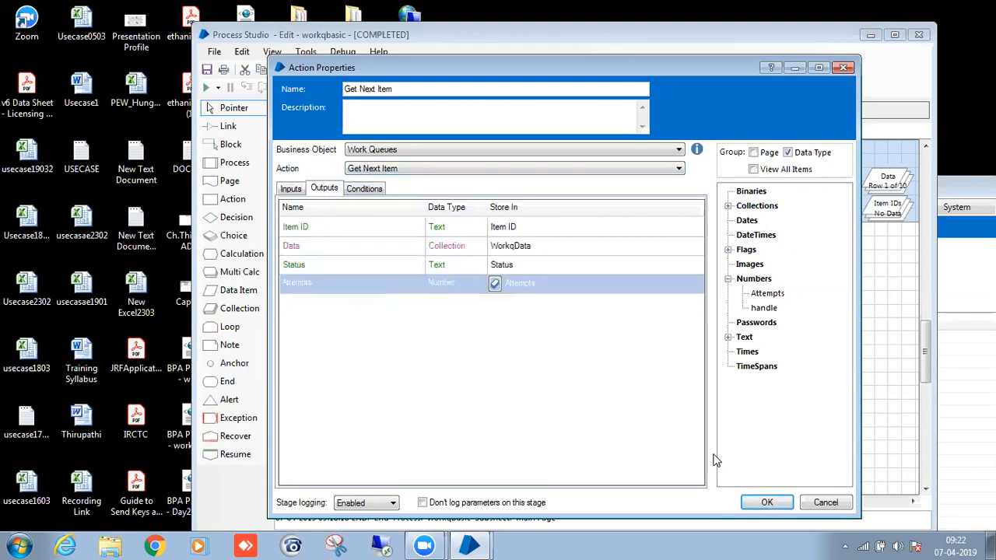
{"action": "left_click", "coordinate": [766, 501]}
Arrange Item ID, Attempts and Status in a row beneath the Local Variables block, with the WorkqData collection below them
{"action": "left_click_drag", "start_coordinate": [600, 334], "coordinate": [793, 307]}
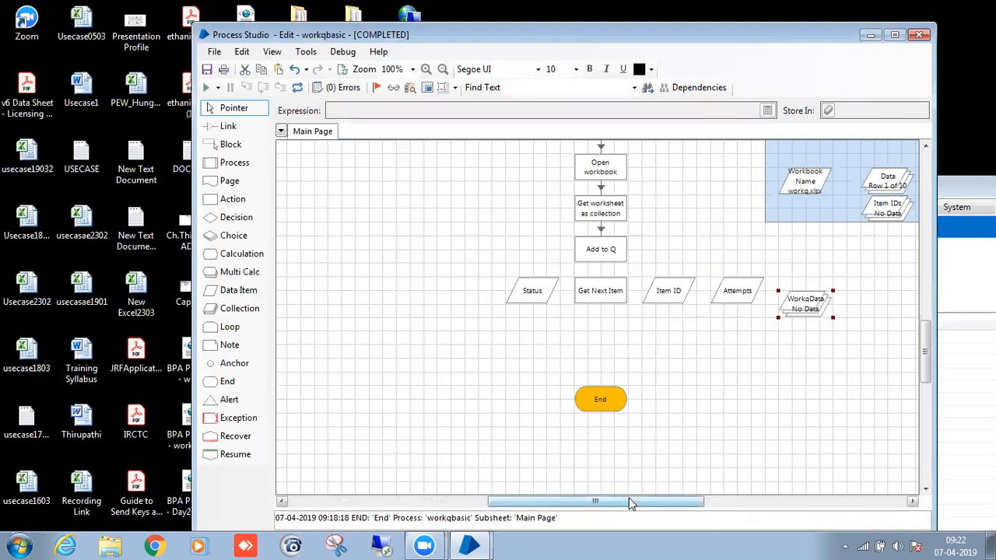
{"action": "left_click_drag", "start_coordinate": [628, 500], "coordinate": [661, 500]}
{"action": "left_click_drag", "start_coordinate": [417, 289], "coordinate": [833, 252]}
{"action": "left_click_drag", "start_coordinate": [621, 294], "coordinate": [769, 254]}
{"action": "left_click_drag", "start_coordinate": [559, 298], "coordinate": [708, 263]}
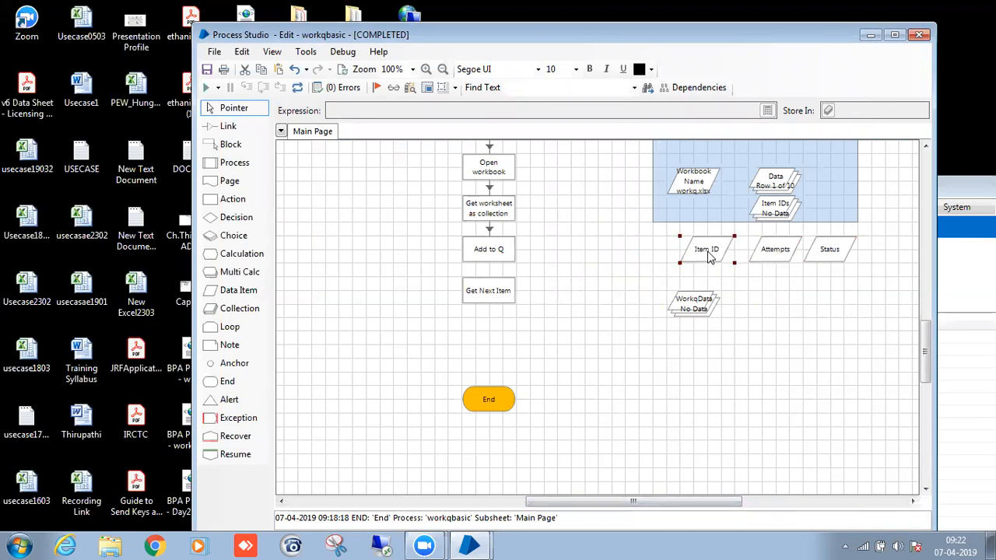
{"action": "left_click_drag", "start_coordinate": [696, 315], "coordinate": [683, 343]}
Link the Add to Q stage to the Get Next Item stage
{"action": "left_click", "coordinate": [477, 291]}
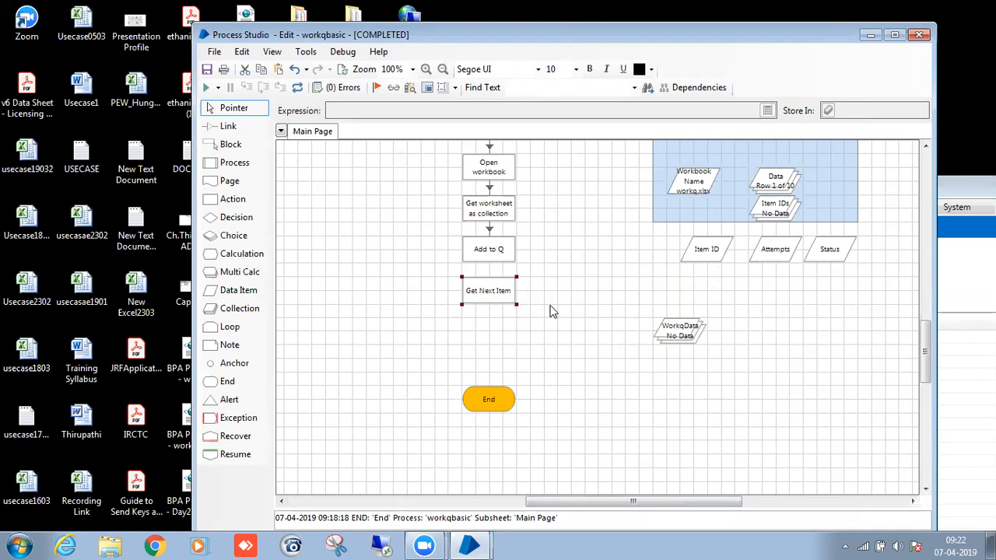
{"action": "left_click", "coordinate": [680, 336]}
{"action": "left_click", "coordinate": [500, 319]}
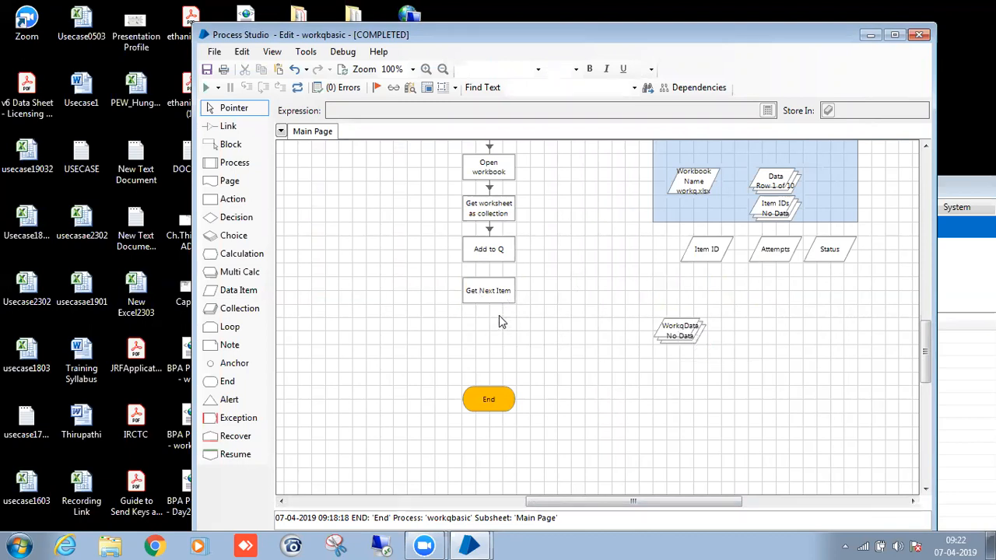
{"action": "left_click_drag", "start_coordinate": [488, 250], "coordinate": [497, 291]}
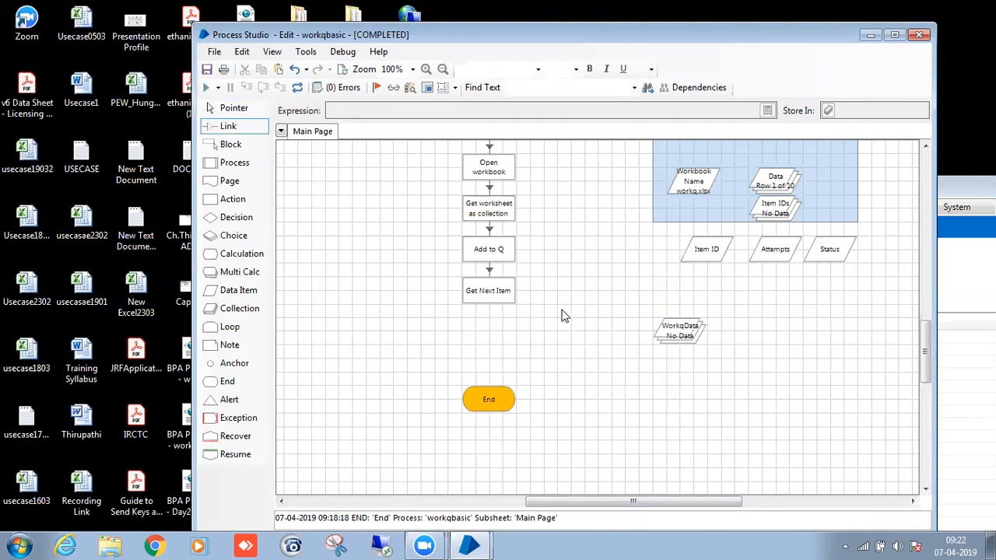
Move the Item ID data item beside the Get Next Item stage
{"action": "left_click_drag", "start_coordinate": [700, 249], "coordinate": [589, 346]}
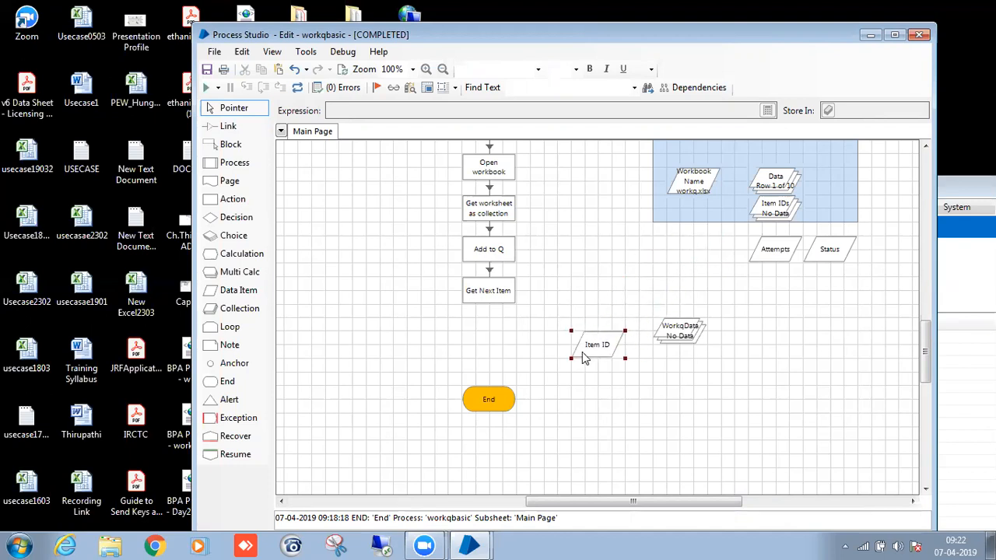
{"action": "left_click_drag", "start_coordinate": [555, 315], "coordinate": [624, 389]}
{"action": "left_click_drag", "start_coordinate": [609, 329], "coordinate": [607, 303]}
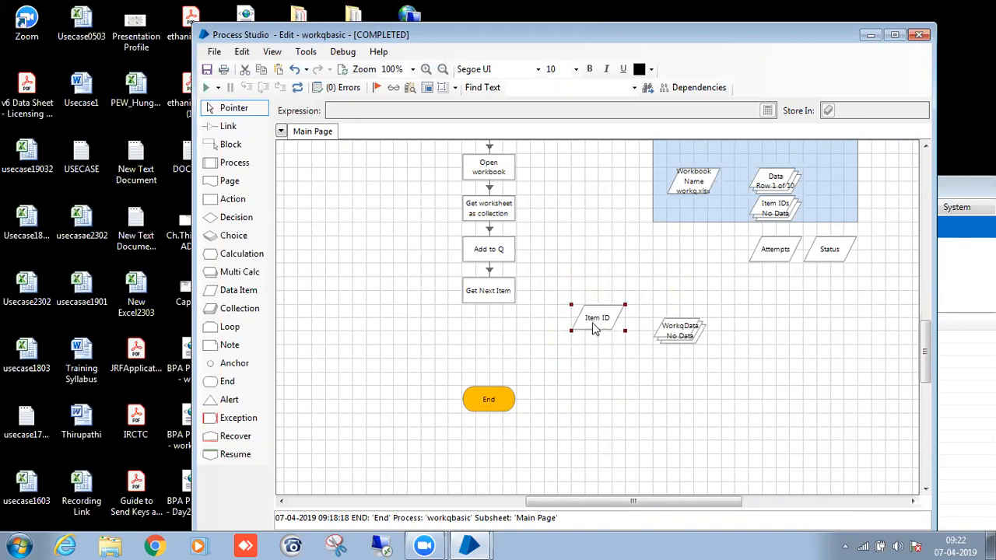
{"action": "left_click_drag", "start_coordinate": [556, 281], "coordinate": [626, 385]}
{"action": "left_click", "coordinate": [698, 428]}
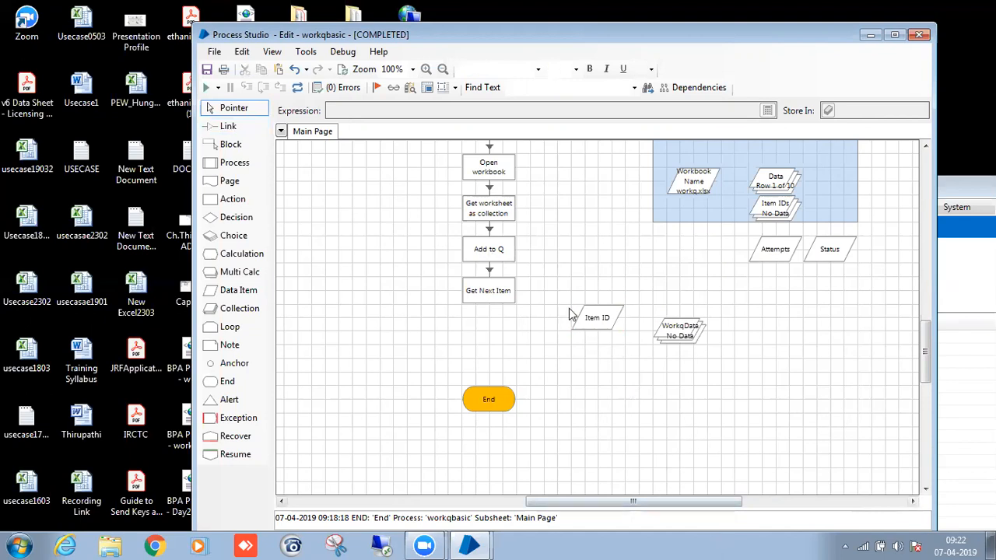
{"action": "left_click_drag", "start_coordinate": [554, 282], "coordinate": [614, 392]}
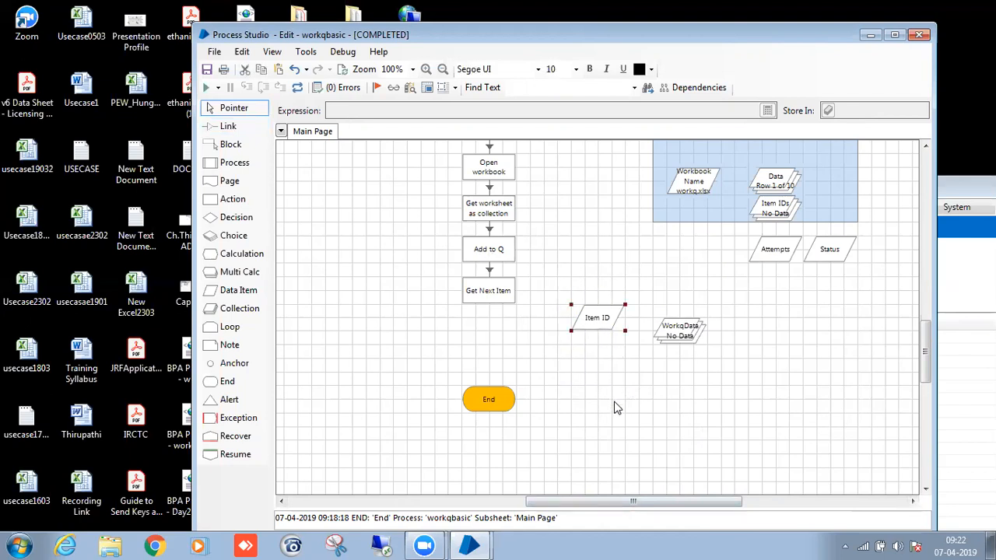
{"action": "left_click_drag", "start_coordinate": [589, 329], "coordinate": [589, 301]}
{"action": "left_click_drag", "start_coordinate": [557, 265], "coordinate": [630, 330]}
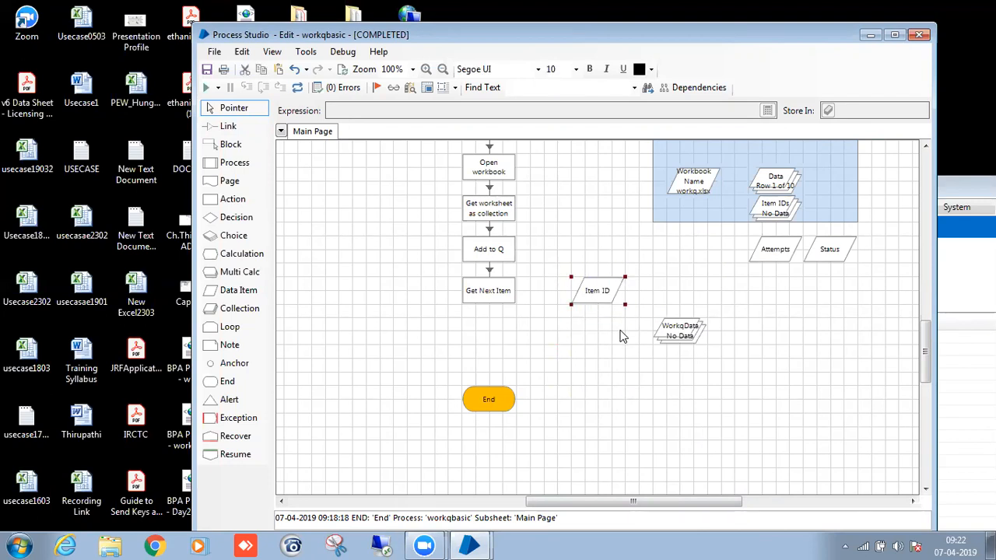
Lower the End stage, add a Decision stage beneath Get Next Item, and link Get Next Item to it
{"action": "scroll", "coordinate": [620, 336], "scroll_direction": "down", "scroll_amount": 3}
{"action": "left_click_drag", "start_coordinate": [493, 349], "coordinate": [507, 391]}
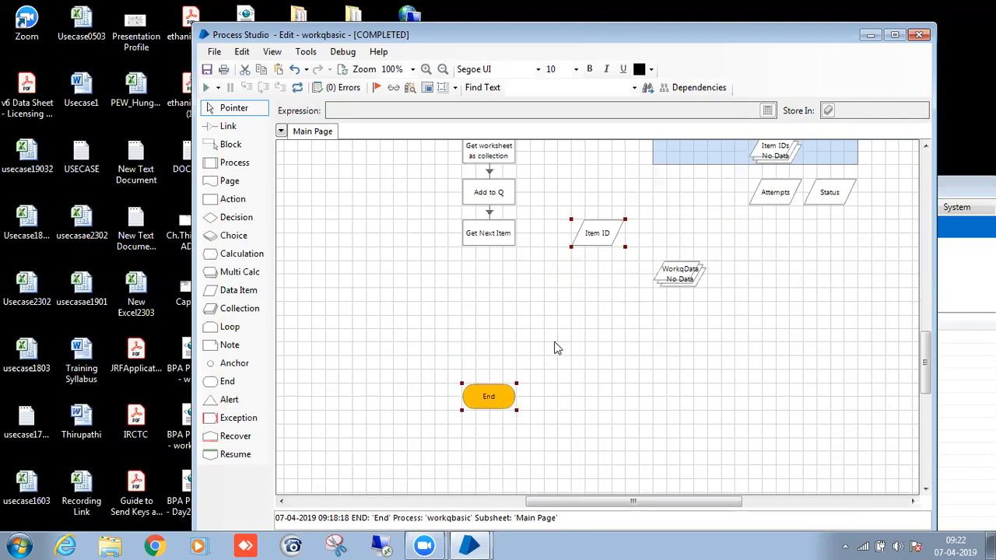
{"action": "left_click", "coordinate": [556, 348]}
{"action": "left_click_drag", "start_coordinate": [241, 217], "coordinate": [488, 278]}
{"action": "left_click_drag", "start_coordinate": [490, 243], "coordinate": [488, 280]}
Set the decision's expression to Len([Item ID])=0 using the Len text function and the Item ID data item
{"action": "double_click", "coordinate": [486, 277]}
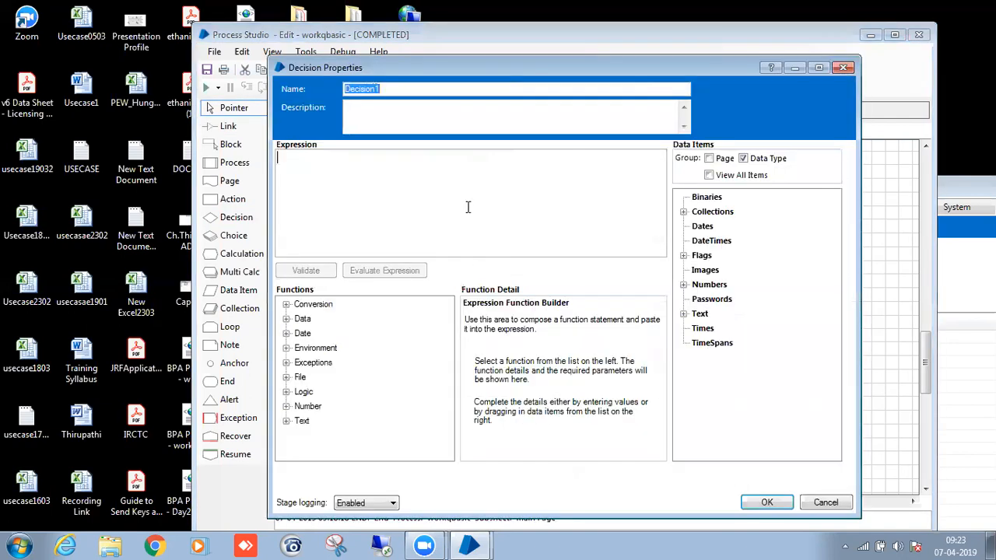
{"action": "left_click", "coordinate": [683, 284]}
{"action": "left_click", "coordinate": [683, 284]}
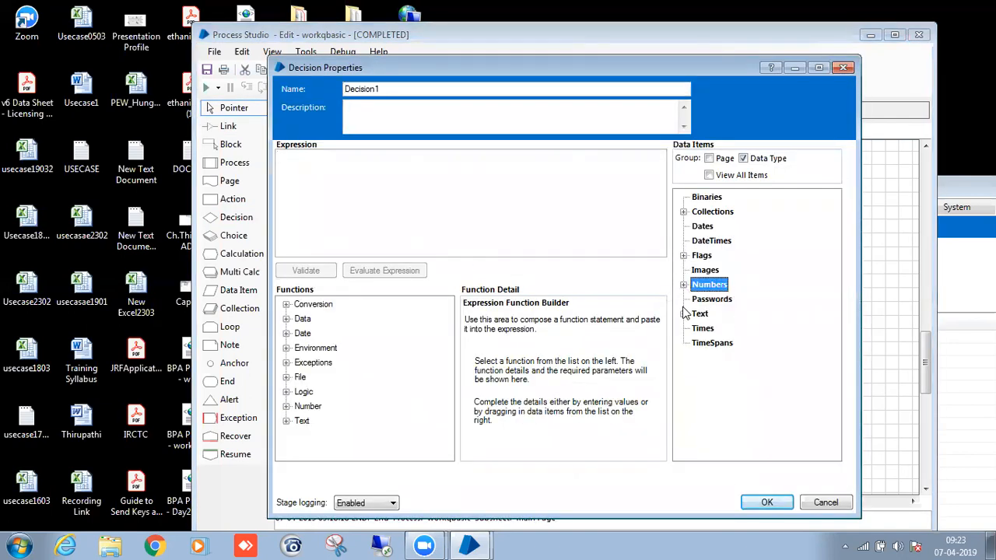
{"action": "left_click", "coordinate": [684, 313]}
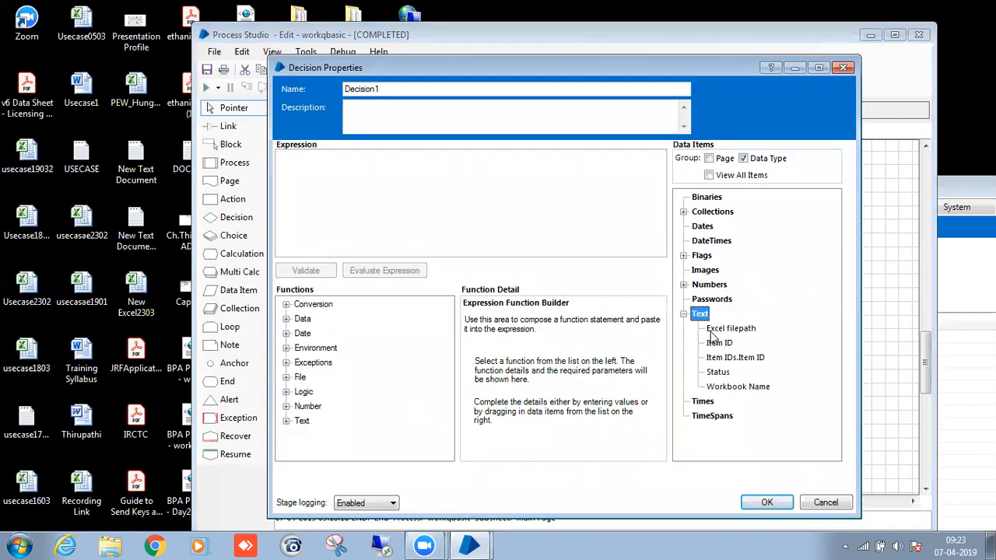
{"action": "left_click", "coordinate": [298, 420]}
{"action": "left_click", "coordinate": [315, 392]}
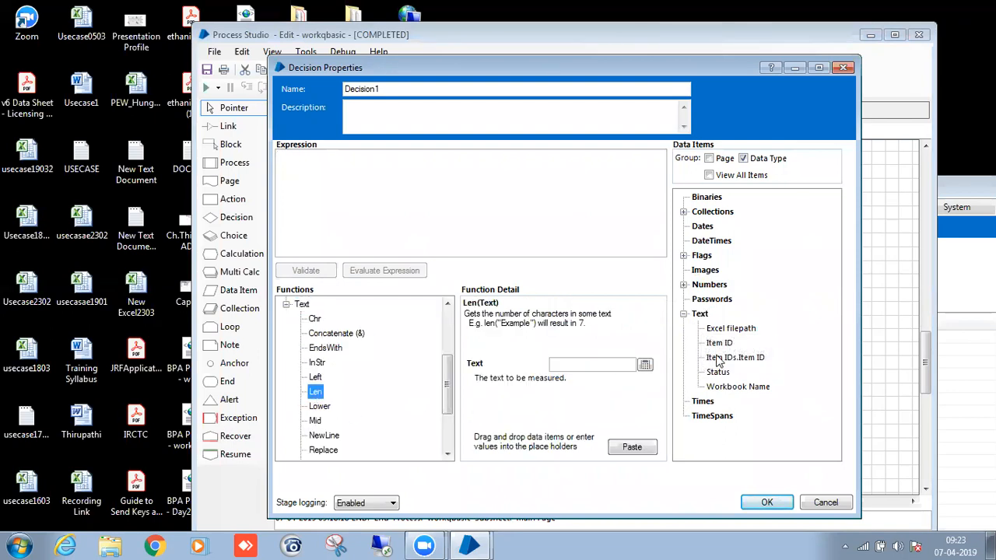
{"action": "left_click", "coordinate": [716, 346]}
{"action": "left_click_drag", "start_coordinate": [717, 345], "coordinate": [615, 364]}
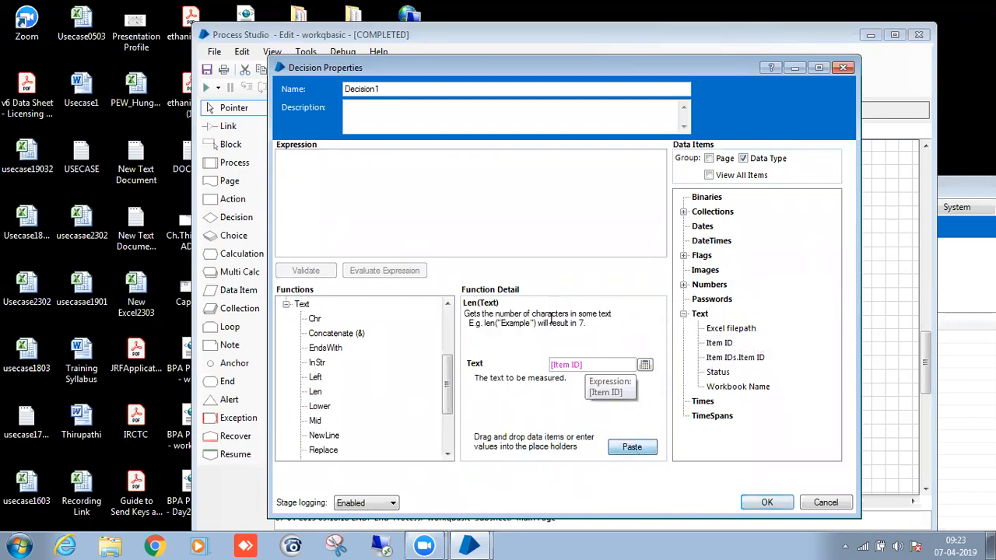
{"action": "left_click", "coordinate": [632, 446]}
{"action": "type", "text": "=0"}
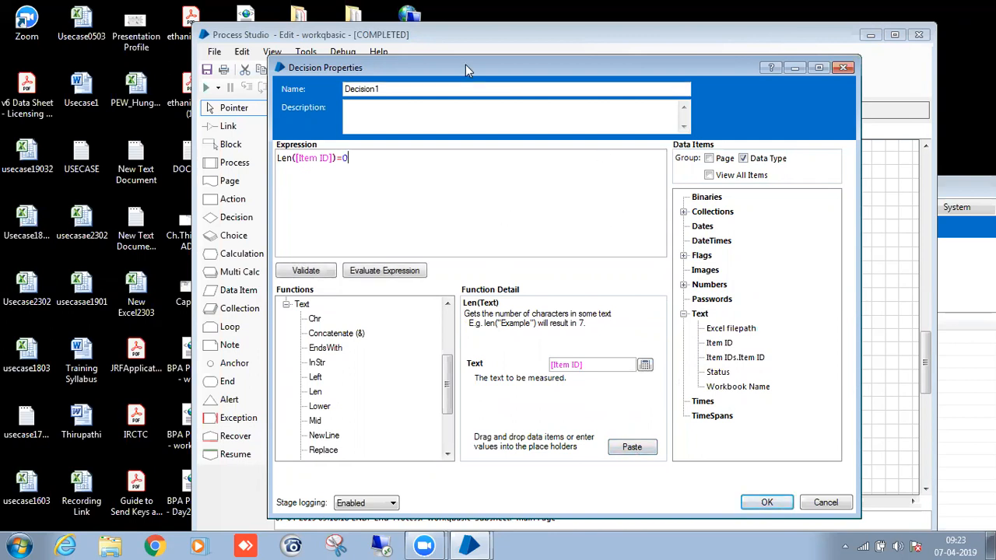
Name the Decision stage "Q is empty?" and apply its properties
{"action": "double_click", "coordinate": [460, 87]}
{"action": "key", "text": "BackSpace"}
{"action": "type", "text": "Q"}
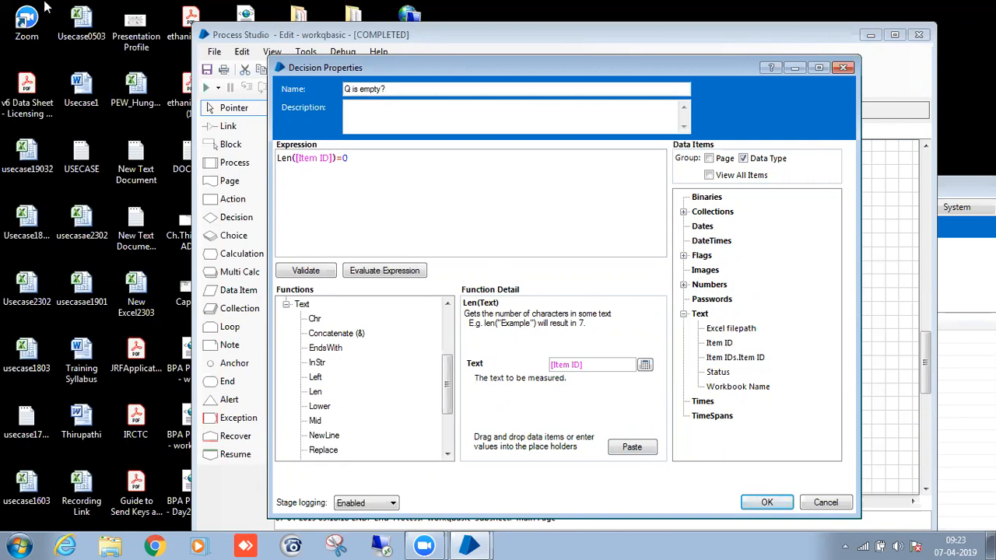
{"action": "left_click", "coordinate": [767, 502]}
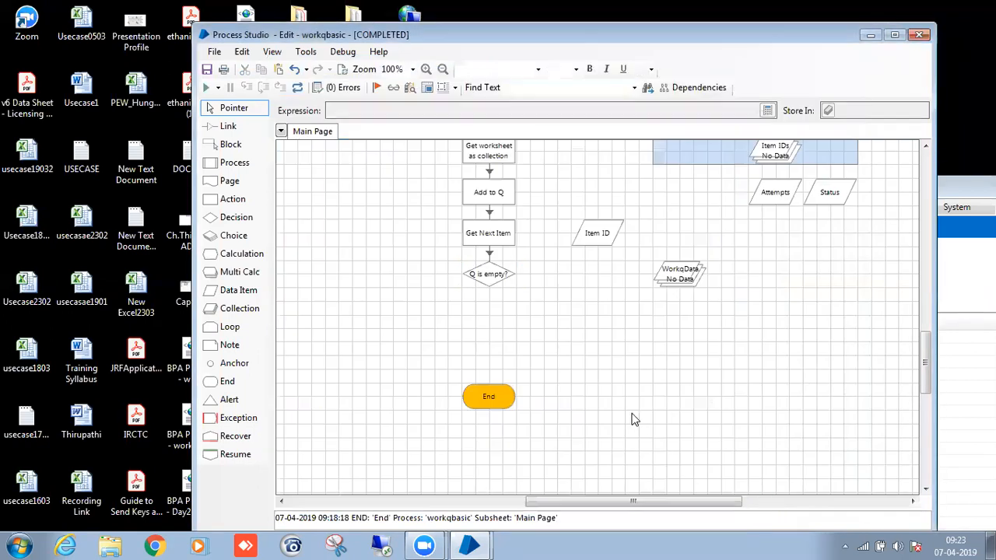
Move the End stage to the left of the "Q is empty?" decision and link the decision's Yes branch to it
{"action": "double_click", "coordinate": [488, 275]}
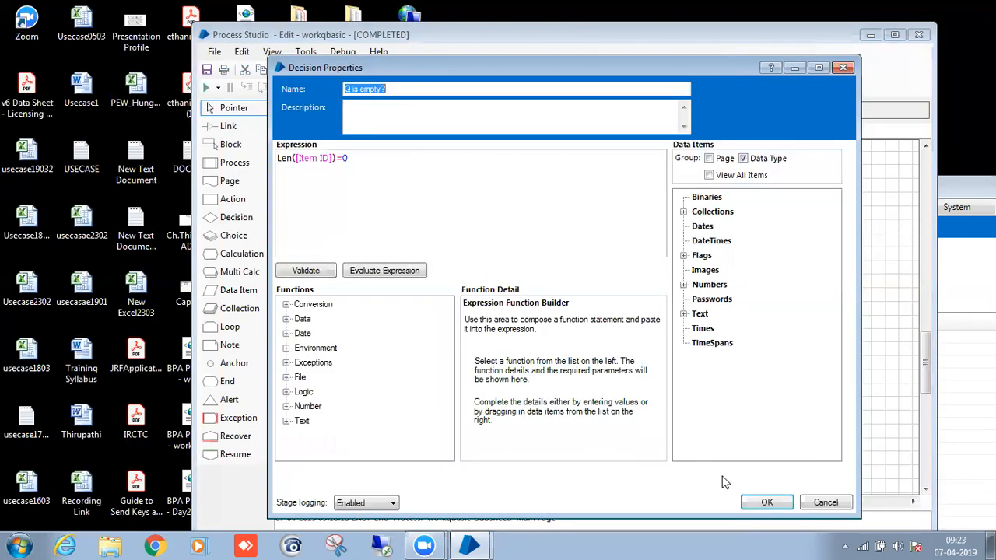
{"action": "left_click", "coordinate": [755, 502]}
{"action": "left_click_drag", "start_coordinate": [492, 405], "coordinate": [381, 281]}
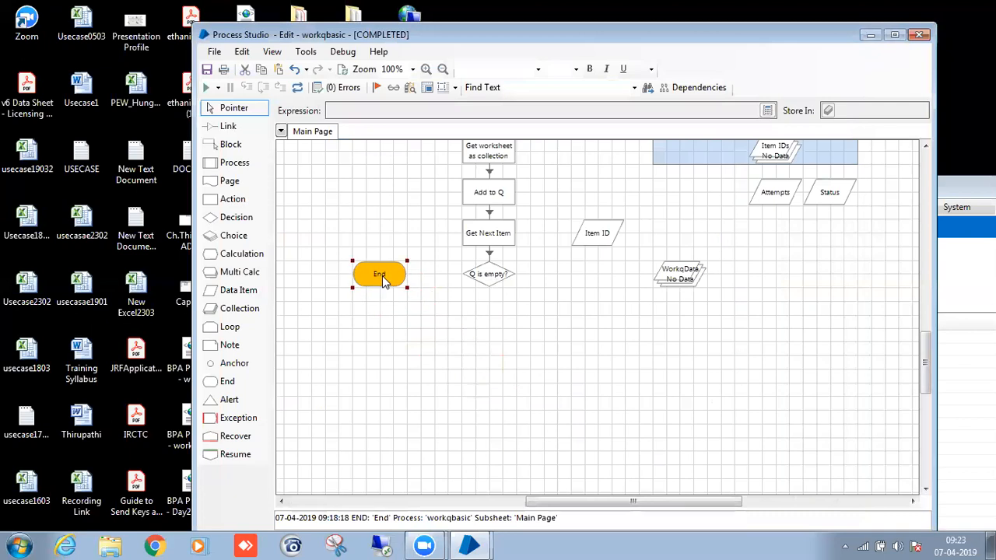
{"action": "left_click_drag", "start_coordinate": [497, 282], "coordinate": [408, 279]}
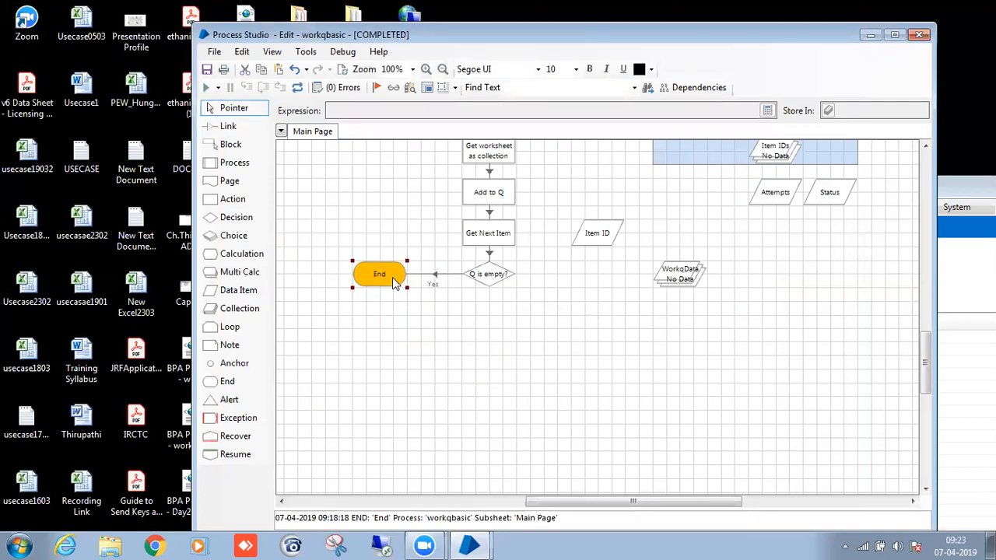
{"action": "left_click_drag", "start_coordinate": [396, 282], "coordinate": [353, 275]}
{"action": "scroll", "coordinate": [483, 350], "scroll_direction": "down", "scroll_amount": 1}
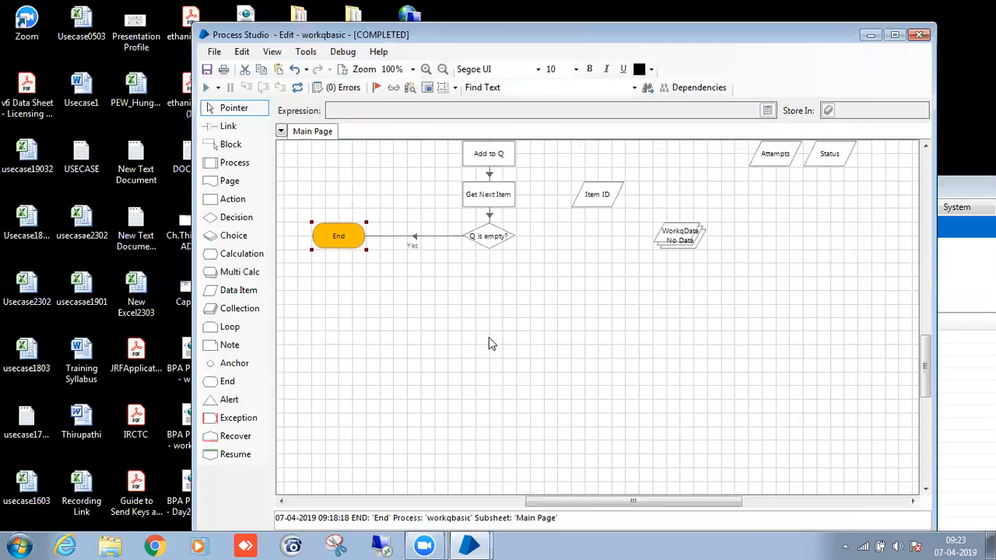
Add a Calculation stage beneath the "Q is empty?" decision and link the decision's No branch to it
{"action": "scroll", "coordinate": [553, 314], "scroll_direction": "up", "scroll_amount": 6}
{"action": "scroll", "coordinate": [595, 301], "scroll_direction": "down", "scroll_amount": 2}
{"action": "scroll", "coordinate": [682, 311], "scroll_direction": "up", "scroll_amount": 2}
{"action": "scroll", "coordinate": [728, 303], "scroll_direction": "down", "scroll_amount": 2}
{"action": "scroll", "coordinate": [760, 311], "scroll_direction": "down", "scroll_amount": 1}
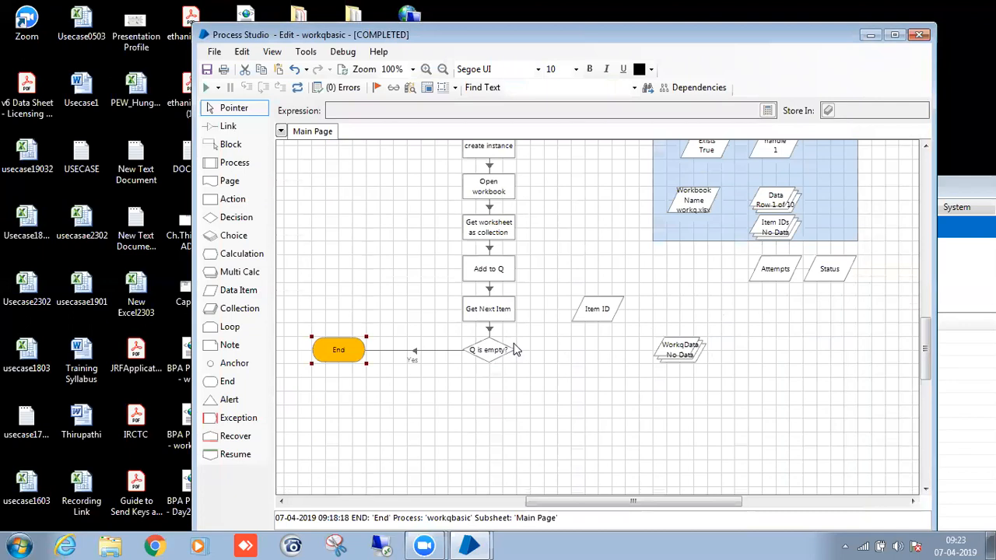
{"action": "left_click_drag", "start_coordinate": [241, 253], "coordinate": [487, 400]}
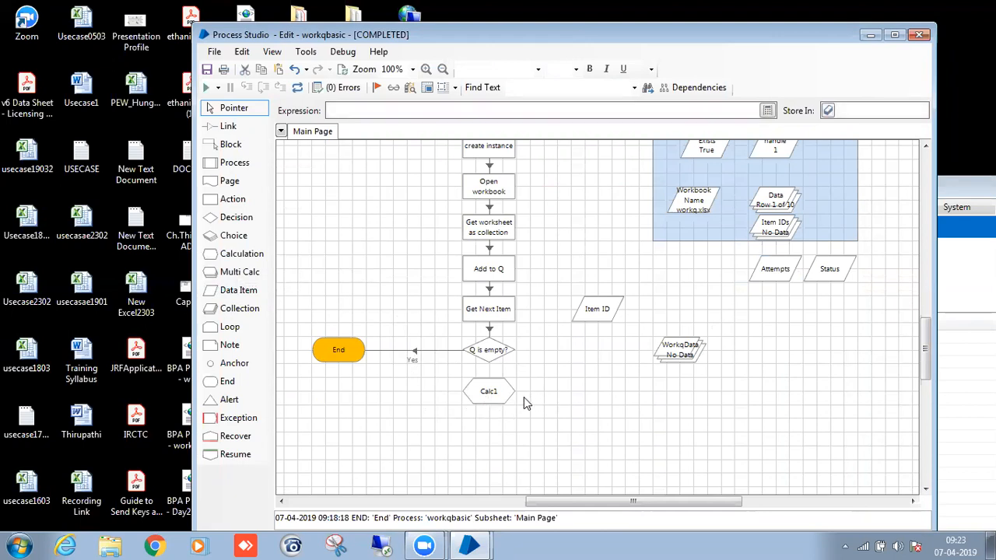
{"action": "left_click_drag", "start_coordinate": [501, 358], "coordinate": [490, 389]}
Set a breakpoint on the new Calculation stage and reset the process
{"action": "right_click", "coordinate": [490, 389]}
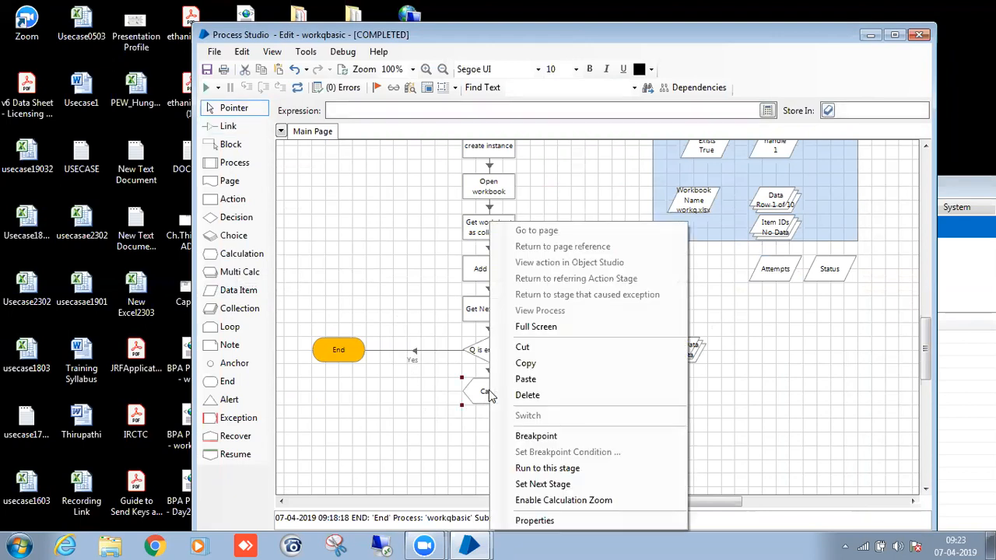
{"action": "left_click", "coordinate": [544, 436]}
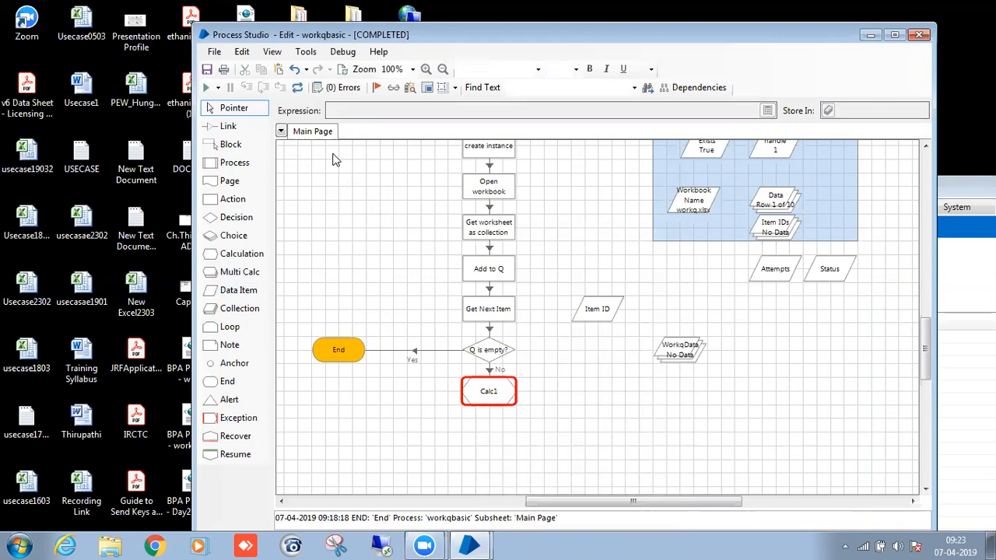
{"action": "left_click", "coordinate": [297, 88]}
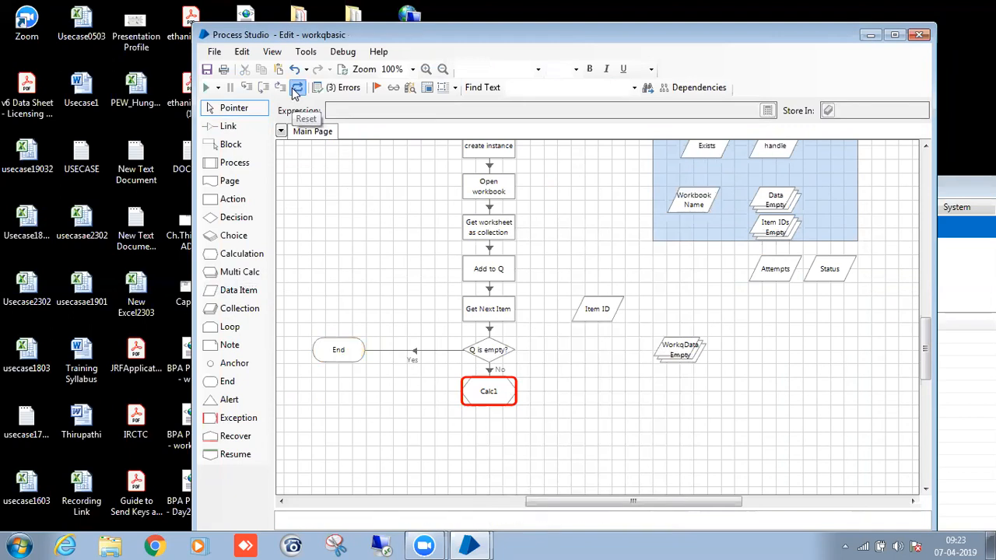
{"action": "scroll", "coordinate": [405, 254], "scroll_direction": "up", "scroll_amount": 3}
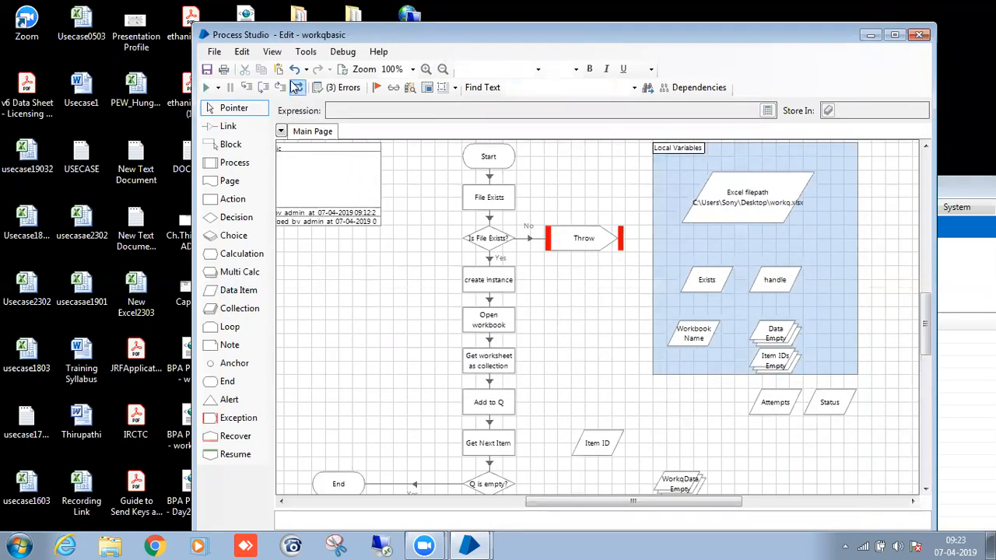
{"action": "scroll", "coordinate": [511, 226], "scroll_direction": "down", "scroll_amount": 3}
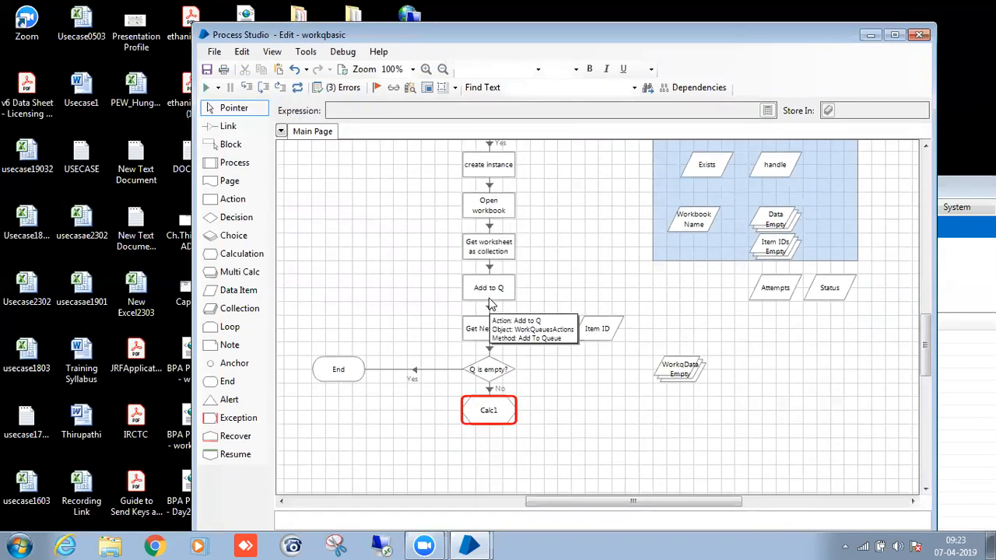
Review where the Get Next Item action stores its Item ID and Data outputs
{"action": "left_click", "coordinate": [491, 304]}
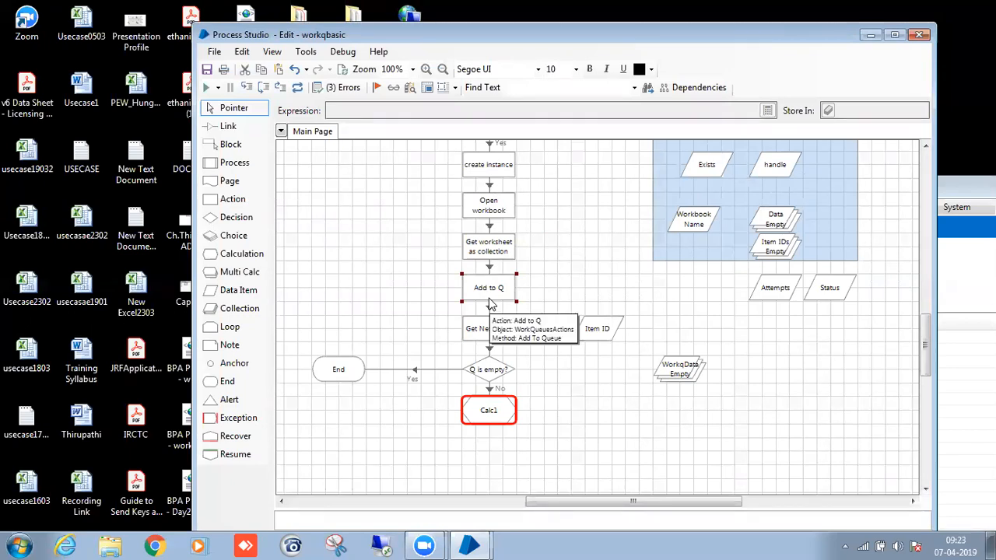
{"action": "left_click", "coordinate": [488, 327]}
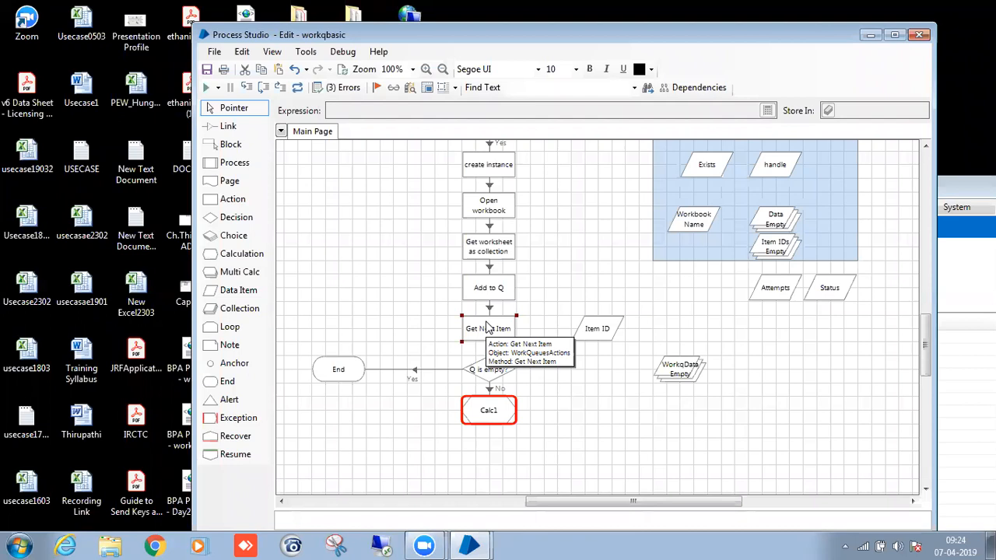
{"action": "double_click", "coordinate": [487, 327]}
{"action": "left_click", "coordinate": [324, 188]}
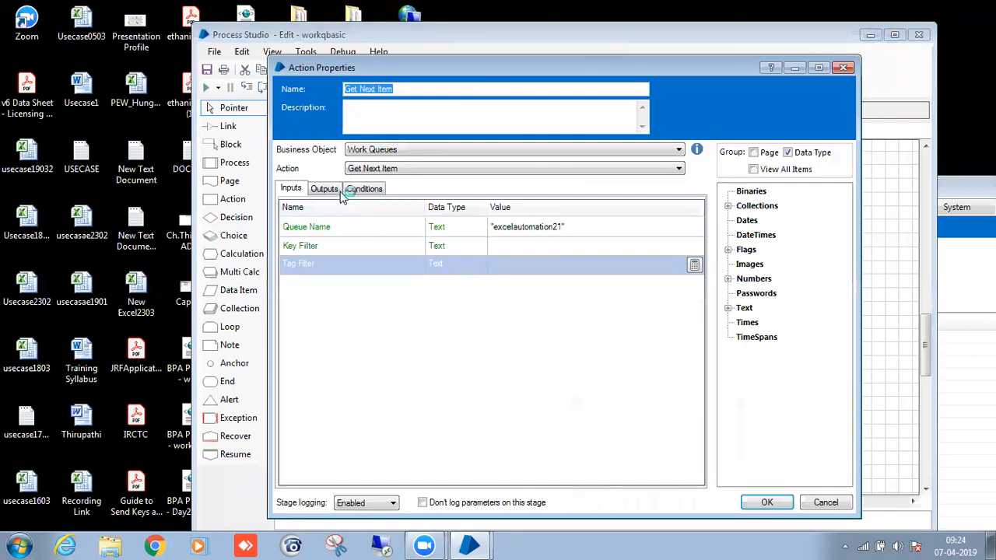
{"action": "left_click", "coordinate": [568, 245]}
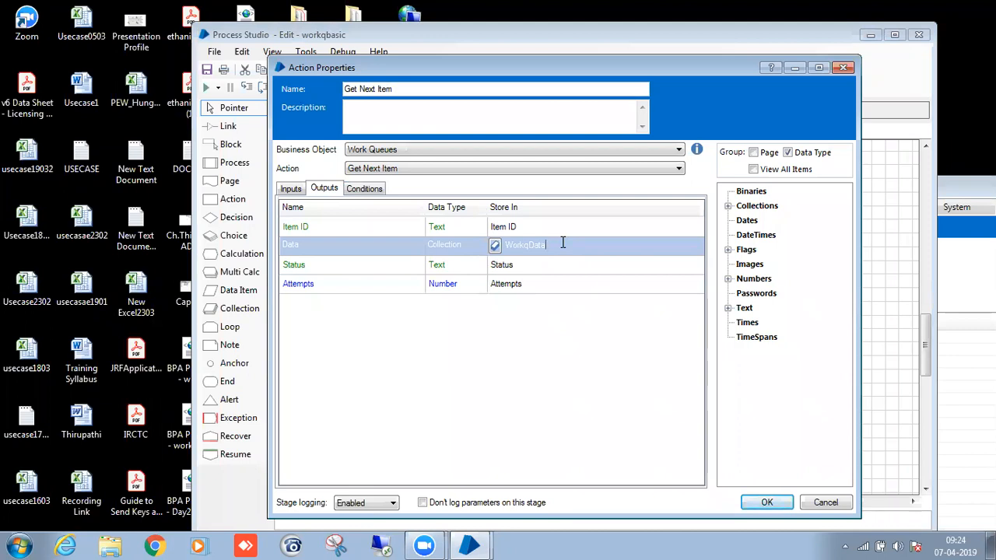
{"action": "left_click", "coordinate": [540, 227]}
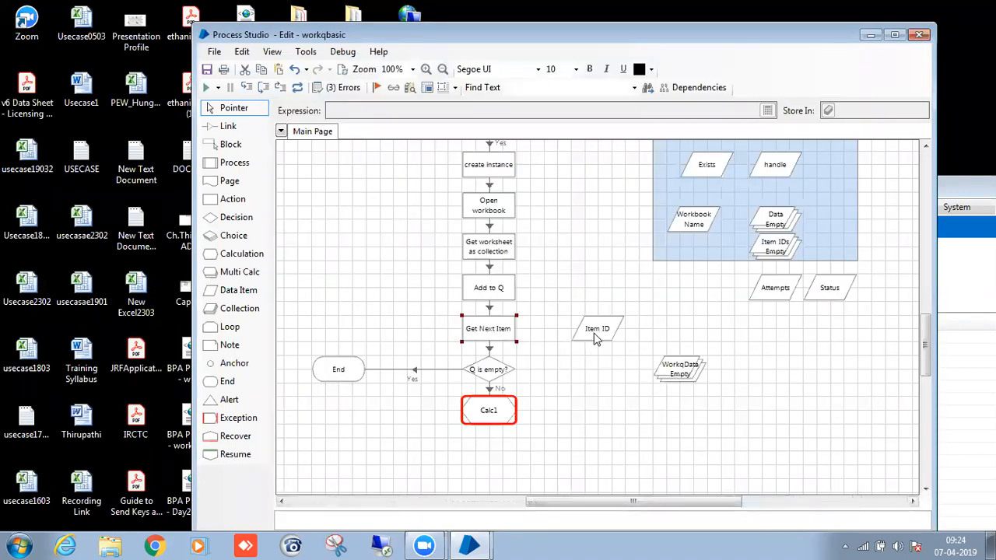
{"action": "left_click_drag", "start_coordinate": [290, 332], "coordinate": [392, 420]}
{"action": "left_click", "coordinate": [442, 405]}
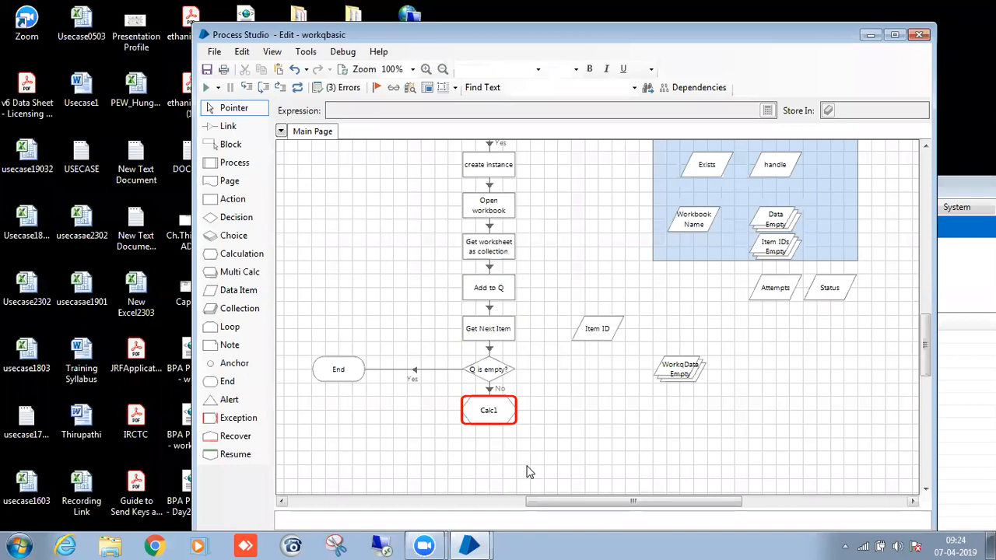
Run the workqbasic process and pause it at the Get Next Item stage
{"action": "left_click_drag", "start_coordinate": [590, 501], "coordinate": [533, 509]}
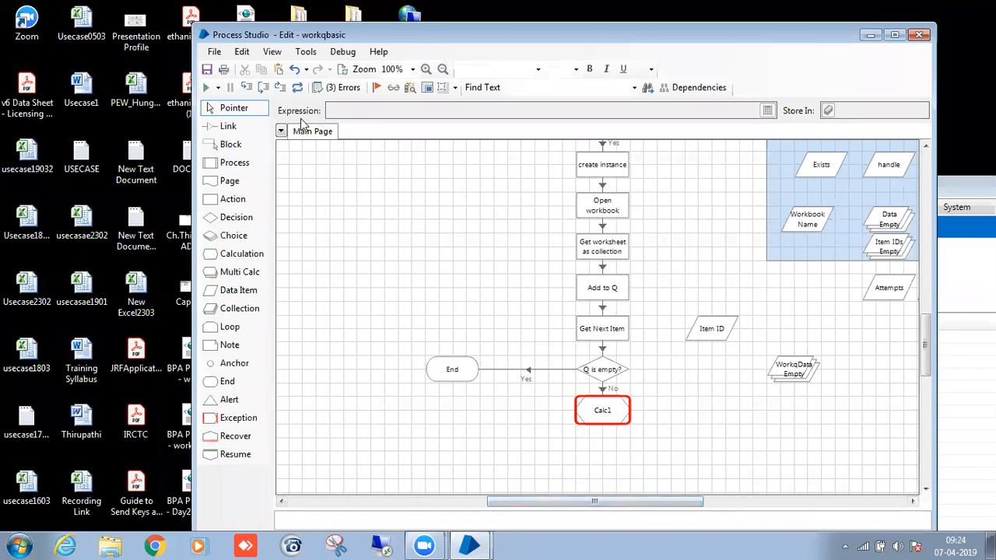
{"action": "scroll", "coordinate": [345, 289], "scroll_direction": "up", "scroll_amount": 3}
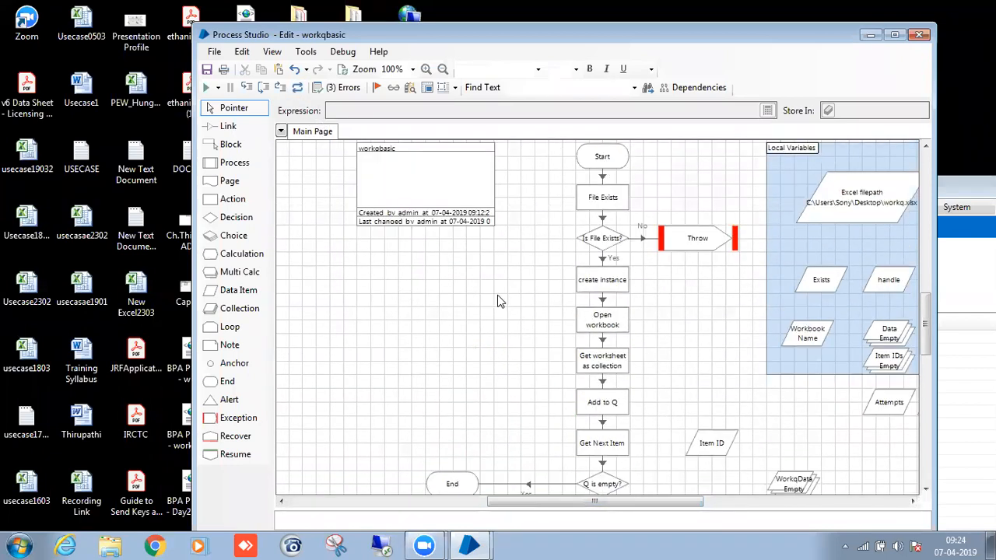
{"action": "left_click", "coordinate": [207, 87]}
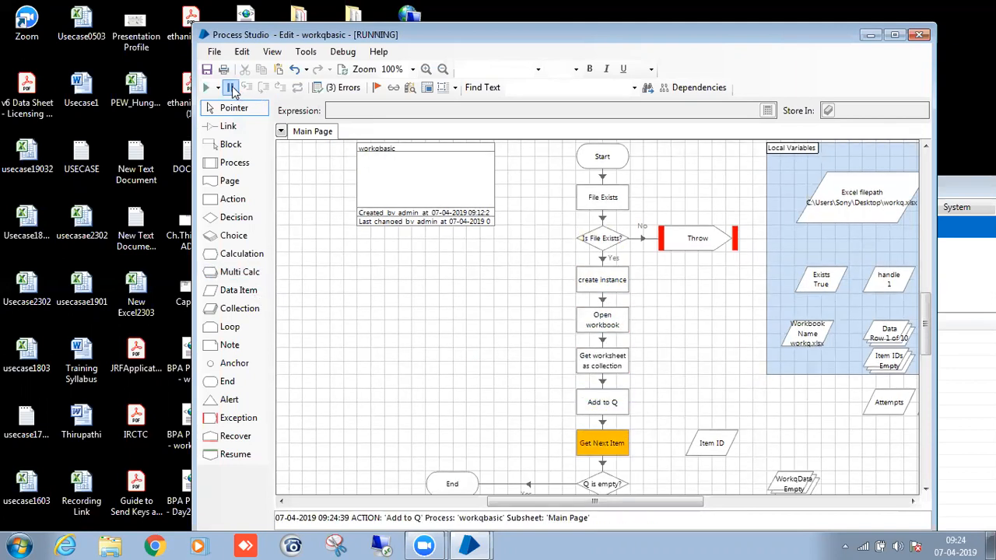
{"action": "left_click", "coordinate": [232, 89]}
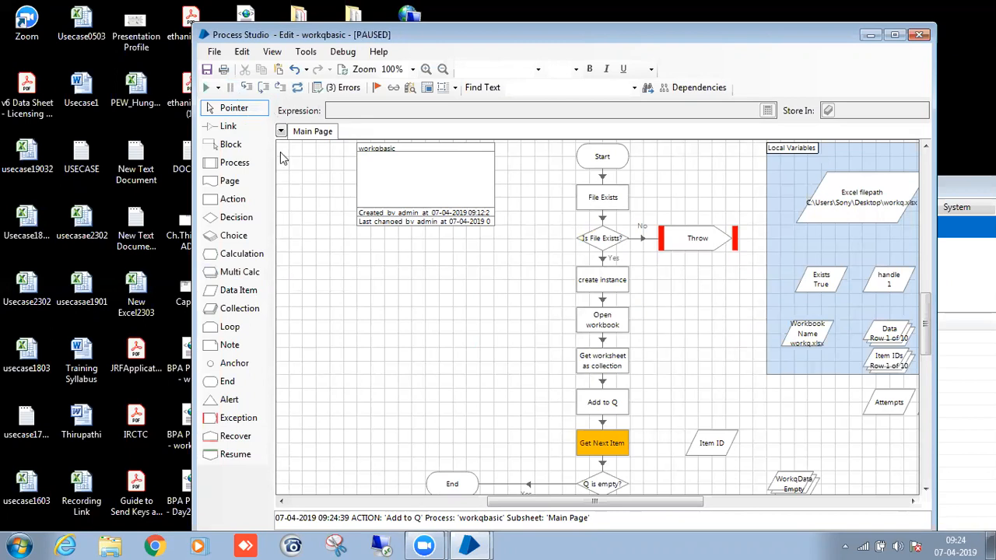
{"action": "scroll", "coordinate": [498, 271], "scroll_direction": "down", "scroll_amount": 2}
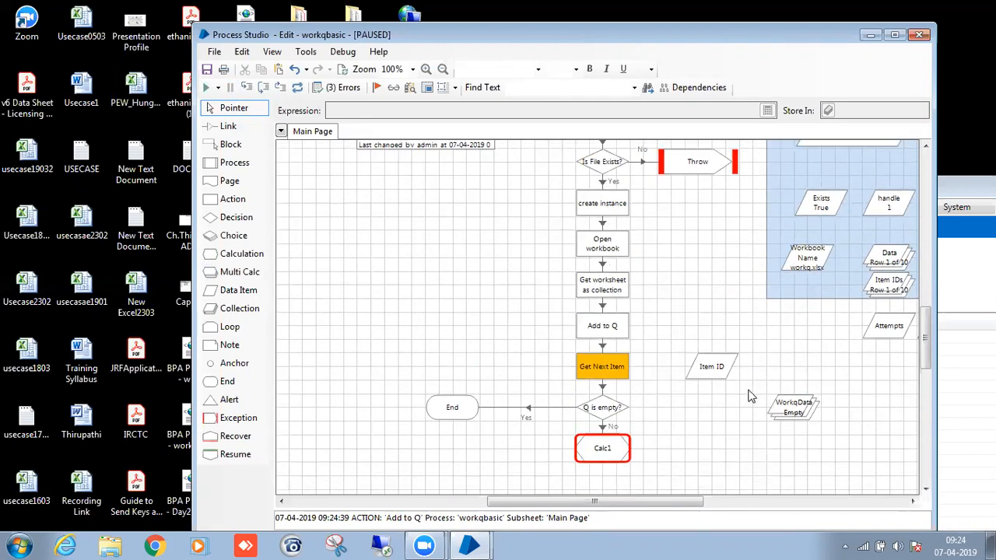
Switch to the main Blue Prism window, show the Control area, and reposition the window so it is fully usable
{"action": "left_click", "coordinate": [467, 544]}
{"action": "left_click", "coordinate": [446, 492]}
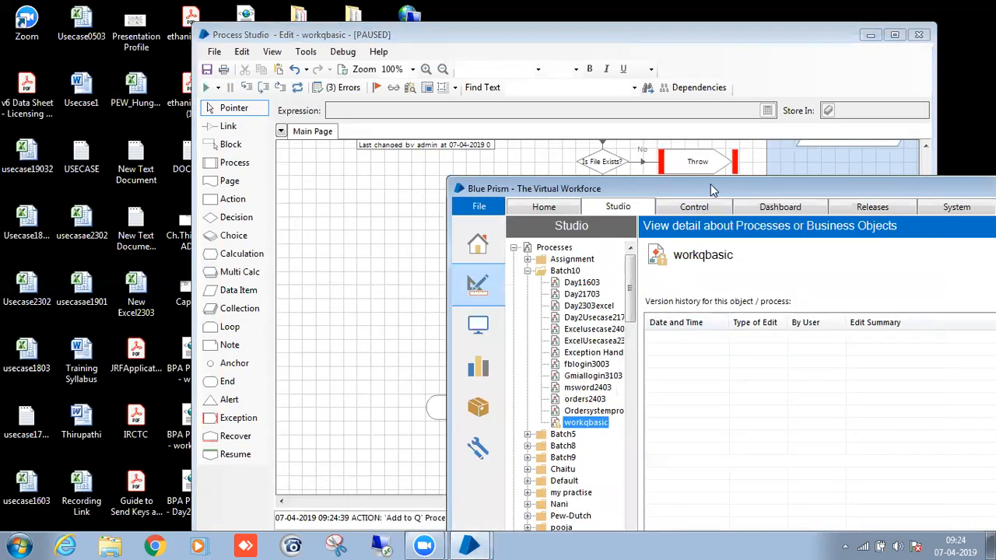
{"action": "left_click_drag", "start_coordinate": [711, 190], "coordinate": [536, 52]}
{"action": "left_click", "coordinate": [516, 68]}
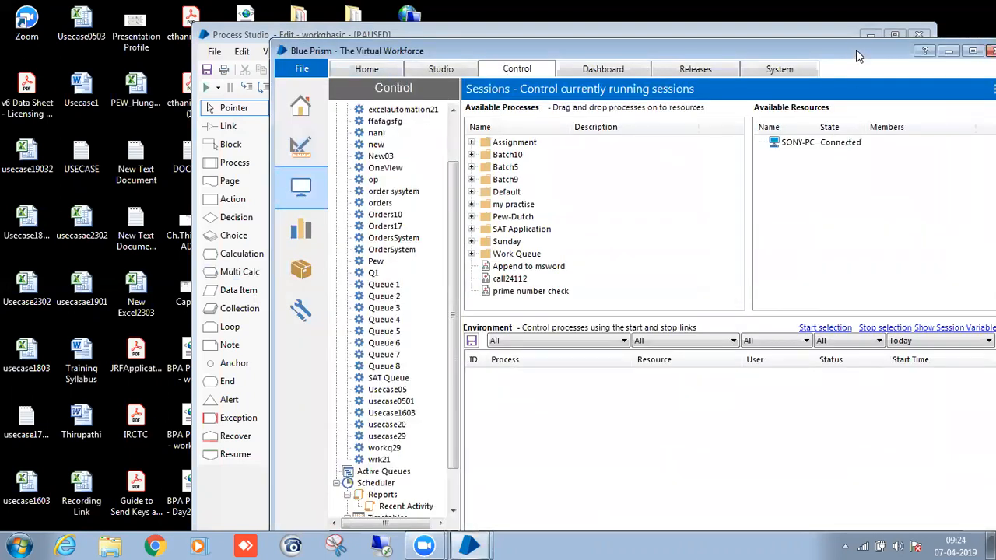
{"action": "left_click_drag", "start_coordinate": [855, 50], "coordinate": [702, 28]}
{"action": "left_click", "coordinate": [844, 66]}
{"action": "left_click", "coordinate": [835, 87]}
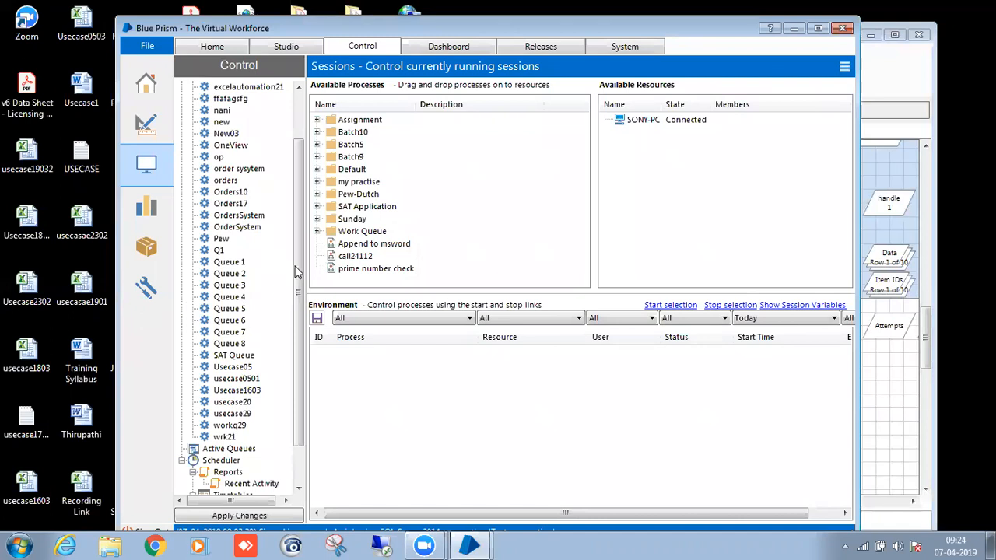
Display the excelautomation21 queue under Queue Management and examine its items
{"action": "scroll", "coordinate": [296, 276], "scroll_direction": "up", "scroll_amount": 3}
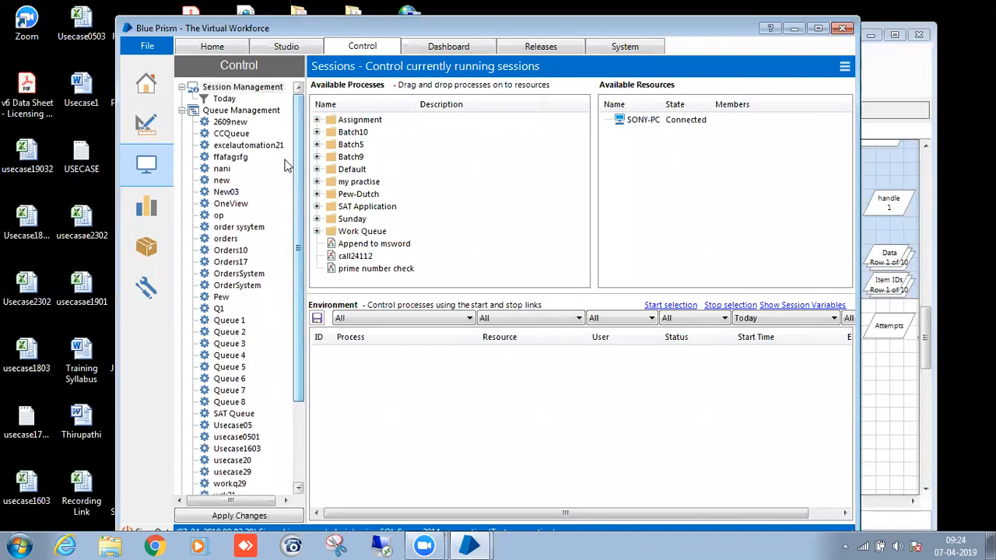
{"action": "left_click", "coordinate": [272, 146]}
{"action": "left_click_drag", "start_coordinate": [349, 342], "coordinate": [370, 378]}
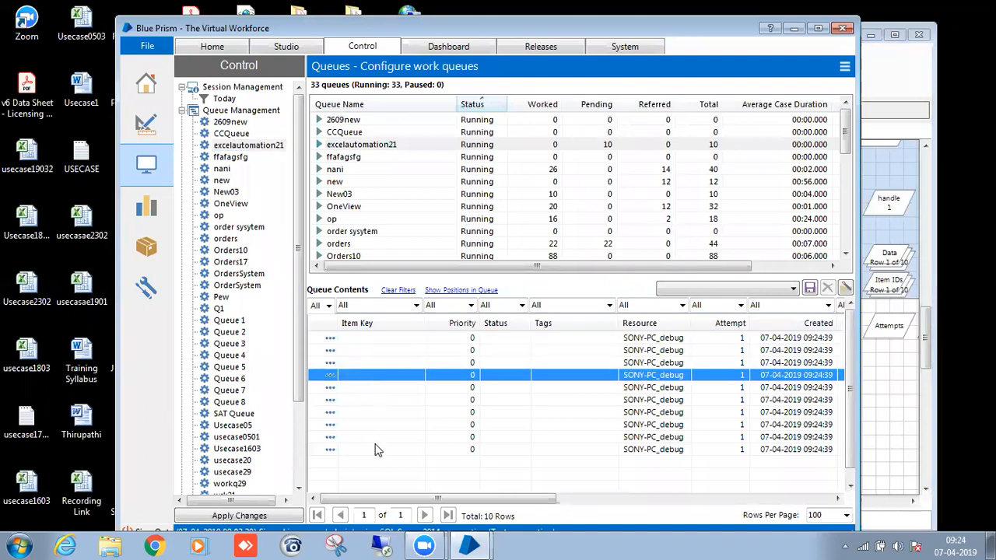
{"action": "left_click_drag", "start_coordinate": [376, 449], "coordinate": [395, 338]}
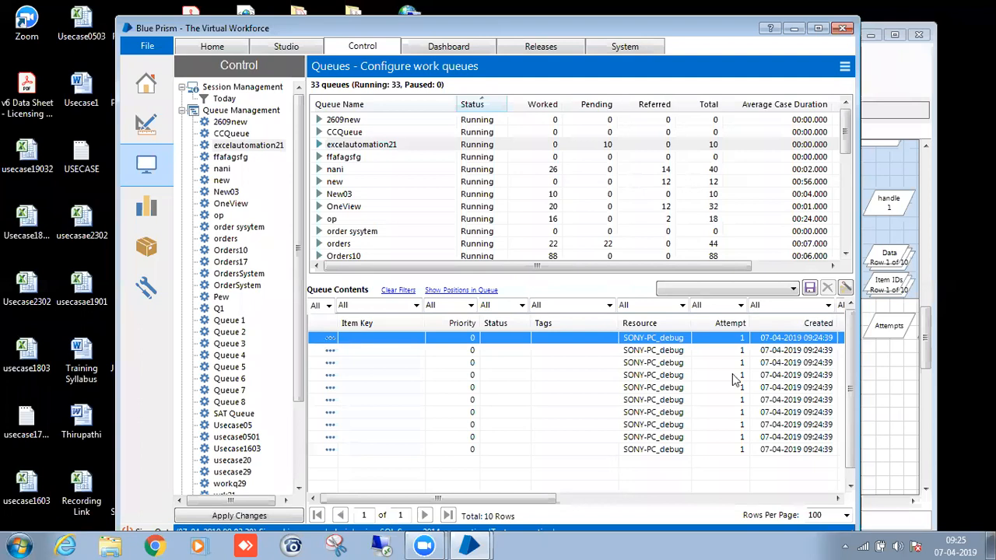
Move the Process Studio window aside and examine the state filter options and item states in the excelautomation21 queue contents
{"action": "left_click", "coordinate": [901, 365]}
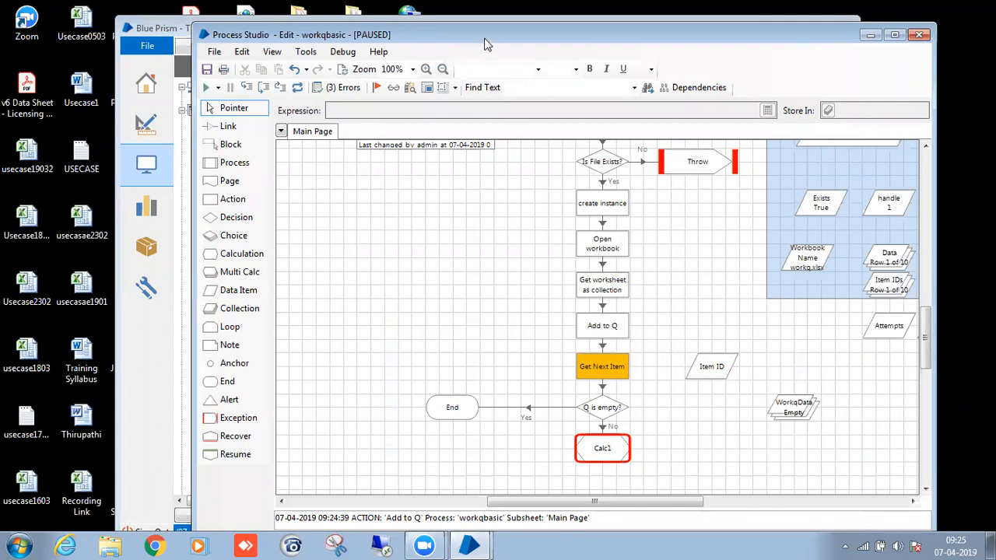
{"action": "left_click_drag", "start_coordinate": [484, 44], "coordinate": [682, 44]}
{"action": "left_click", "coordinate": [358, 338]}
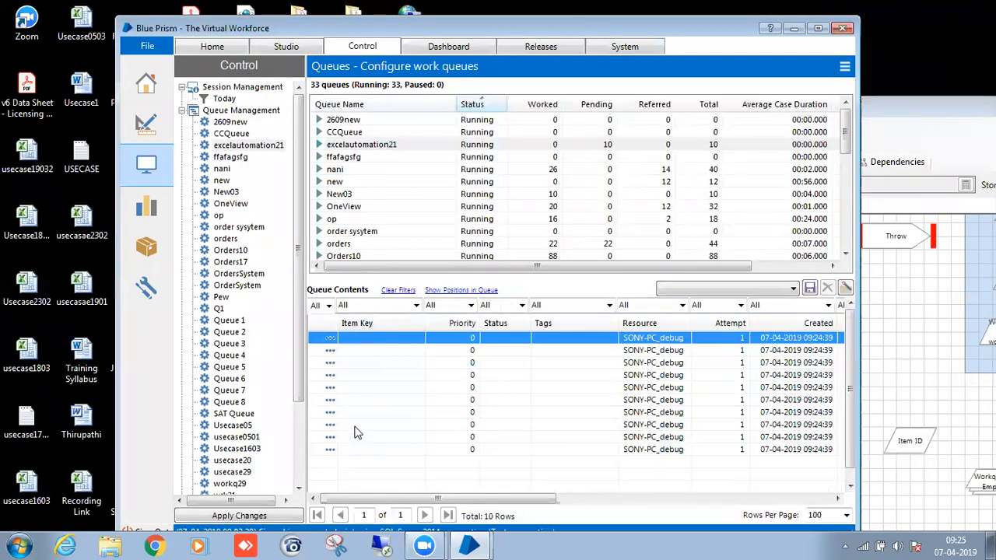
{"action": "left_click", "coordinate": [329, 305]}
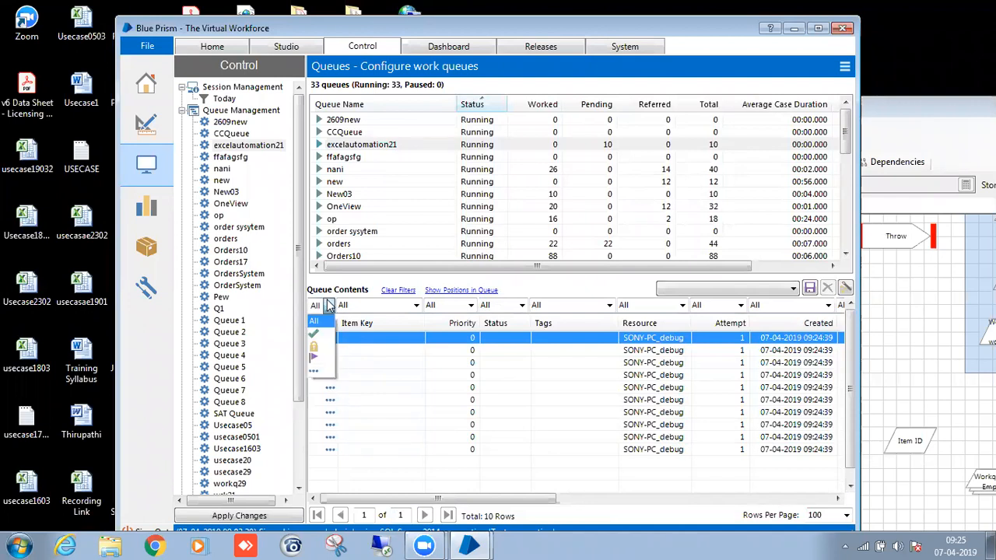
{"action": "left_click", "coordinate": [336, 372]}
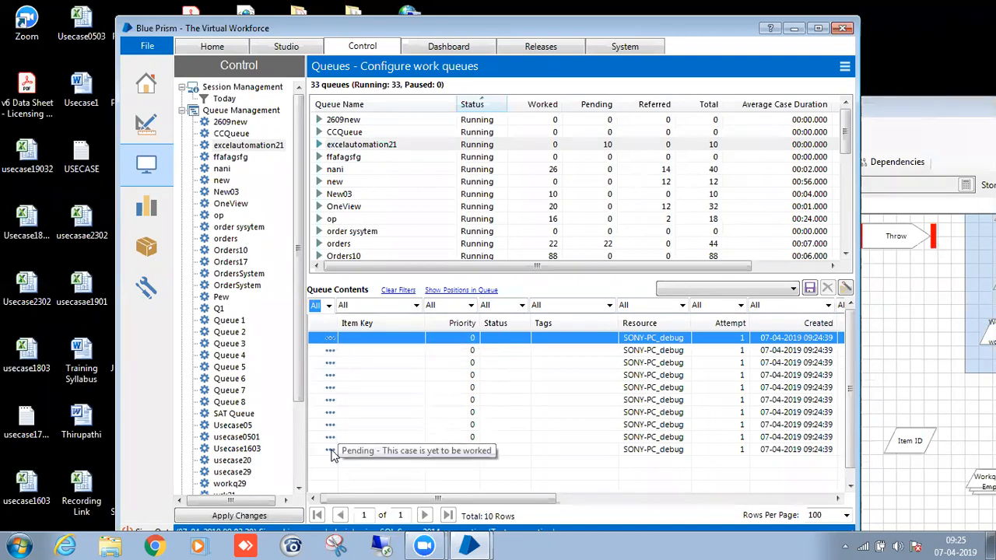
{"action": "left_click", "coordinate": [329, 305]}
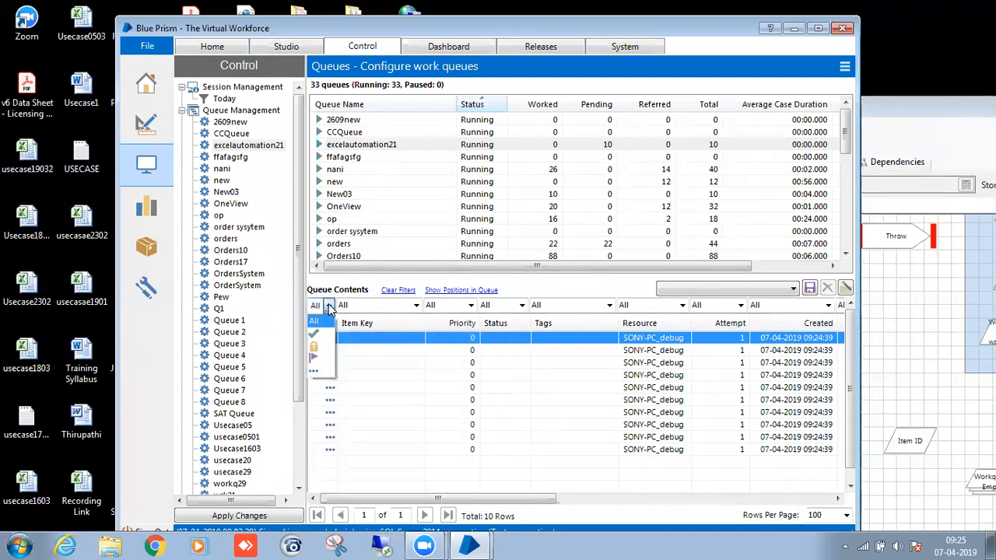
{"action": "left_click", "coordinate": [336, 451]}
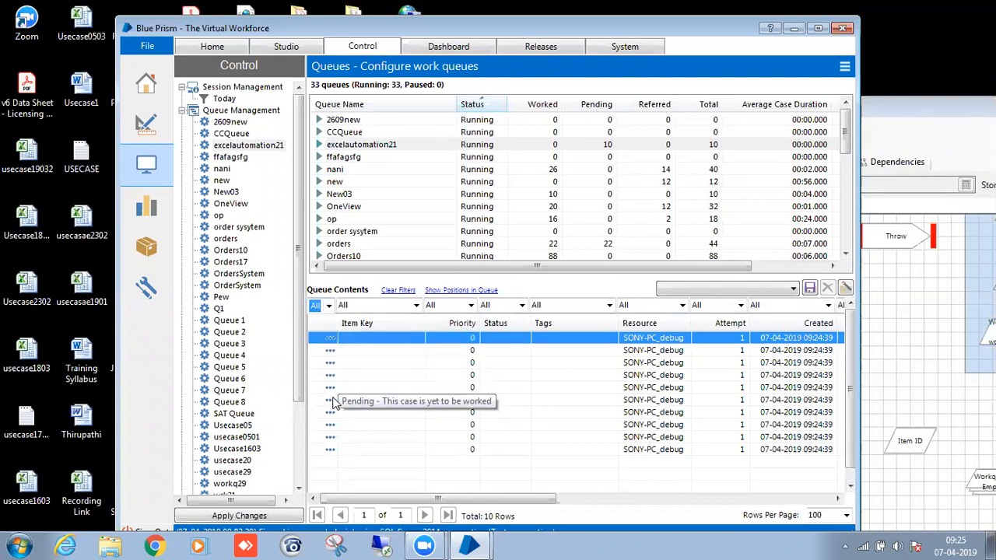
Filter the excelautomation21 queue contents to completed items, restore the filter to All, and check the available status filters
{"action": "left_click", "coordinate": [329, 305]}
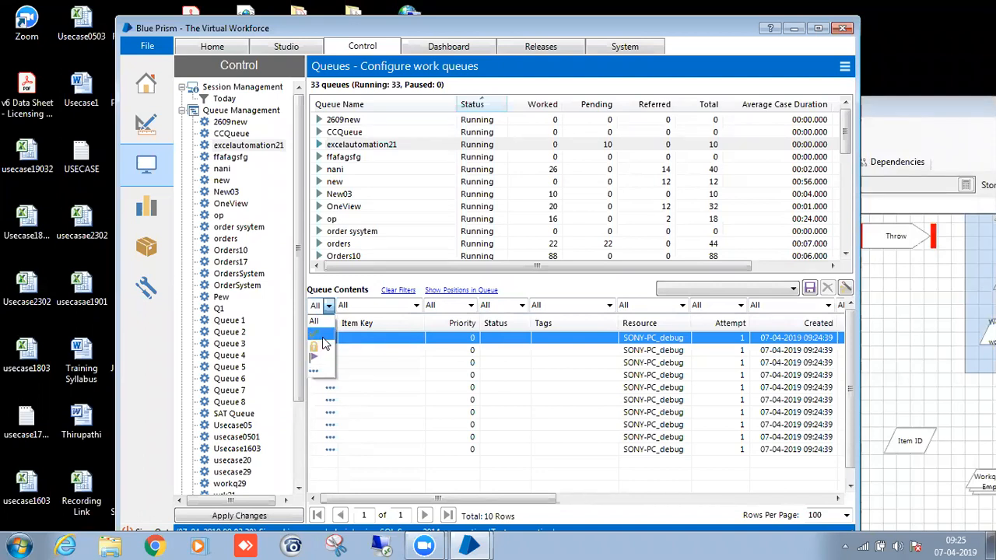
{"action": "left_click", "coordinate": [324, 337]}
{"action": "left_click", "coordinate": [329, 306]}
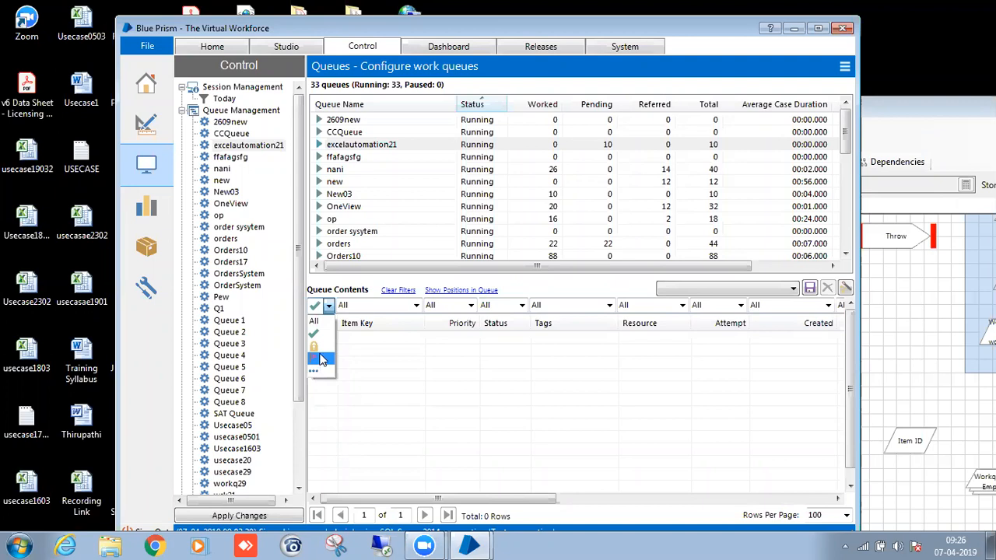
{"action": "left_click", "coordinate": [314, 321]}
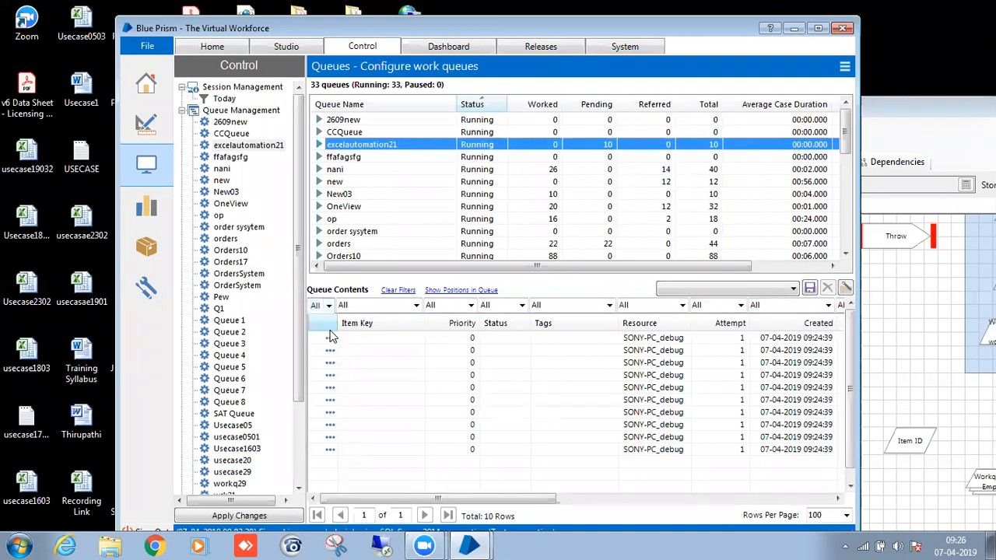
{"action": "left_click", "coordinate": [328, 304]}
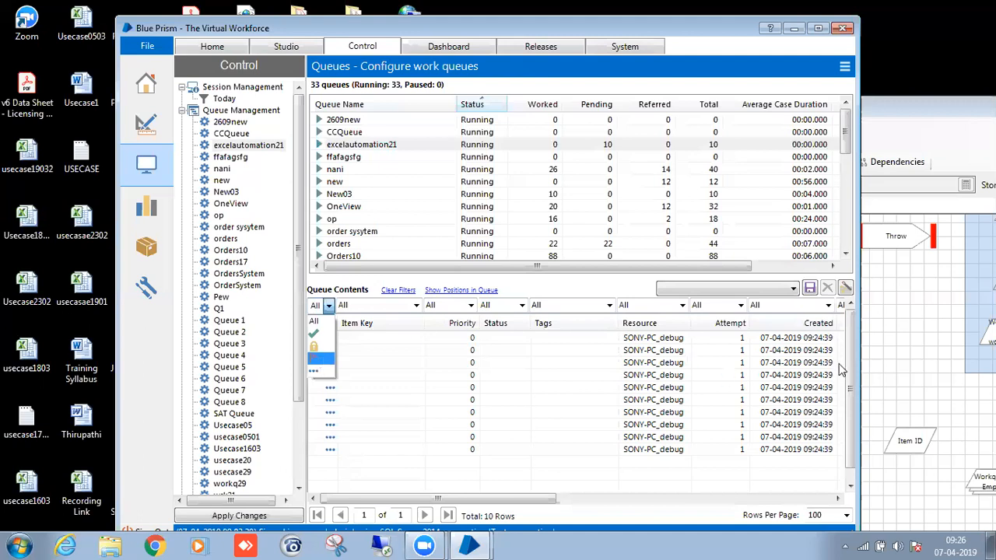
{"action": "left_click", "coordinate": [890, 354]}
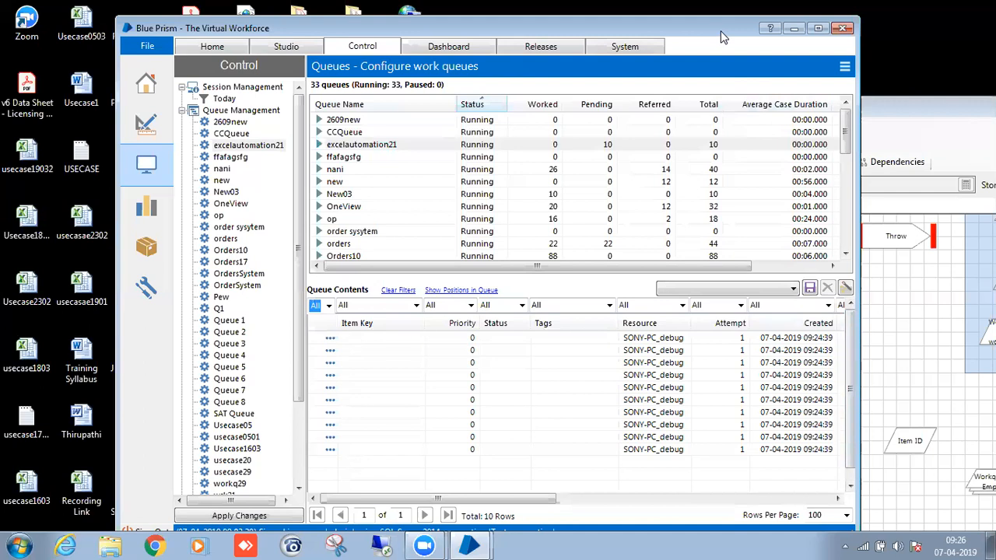
Run the paused workqbasic process to the Calc1 breakpoint and place the Item ID data item, widened, beside the flow
{"action": "left_click_drag", "start_coordinate": [722, 35], "coordinate": [521, 44]}
{"action": "left_click", "coordinate": [764, 108]}
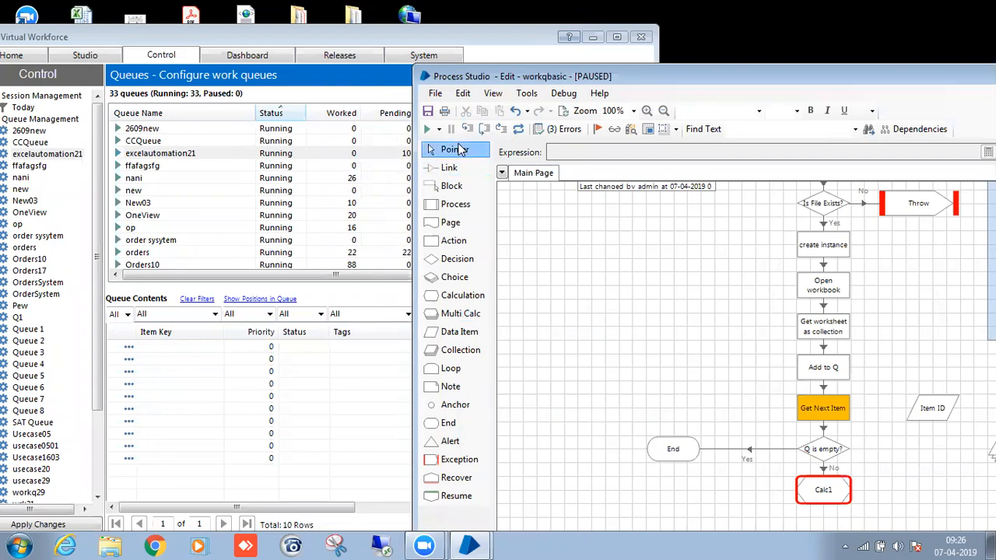
{"action": "left_click", "coordinate": [426, 130]}
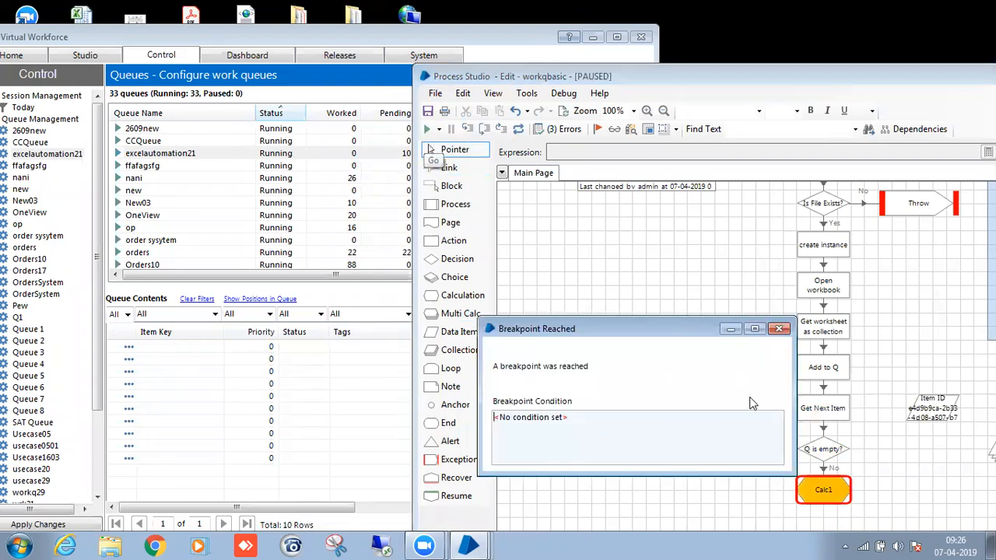
{"action": "left_click", "coordinate": [729, 330]}
{"action": "left_click_drag", "start_coordinate": [935, 411], "coordinate": [689, 315]}
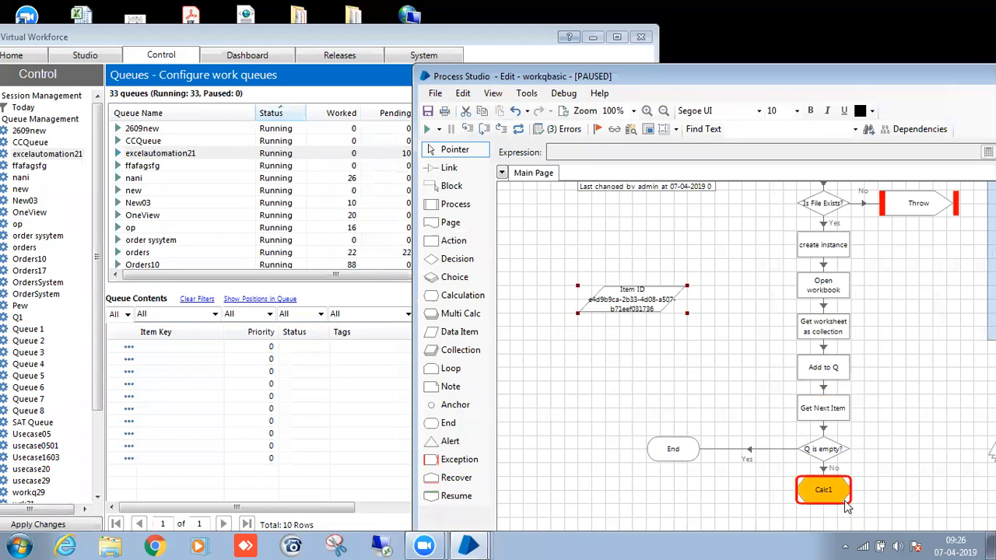
Switch to the work queues window and inspect the first item in the excelautomation21 queue
{"action": "left_click_drag", "start_coordinate": [658, 78], "coordinate": [734, 109]}
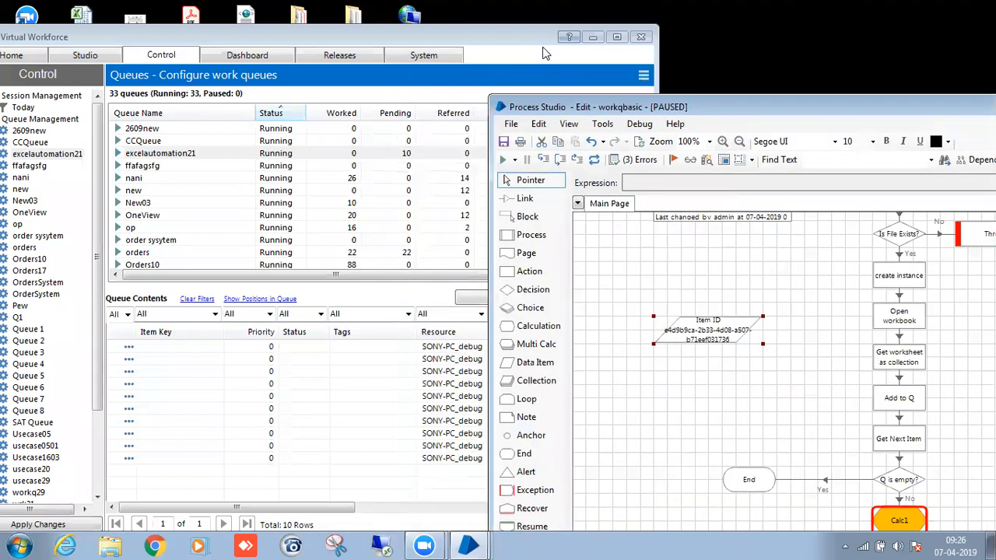
{"action": "left_click", "coordinate": [546, 53]}
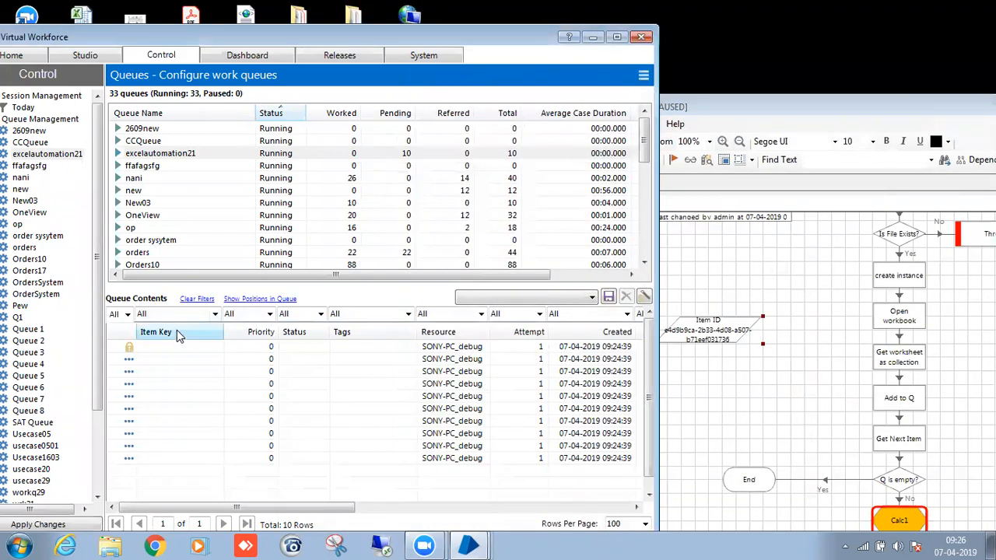
{"action": "left_click", "coordinate": [150, 351]}
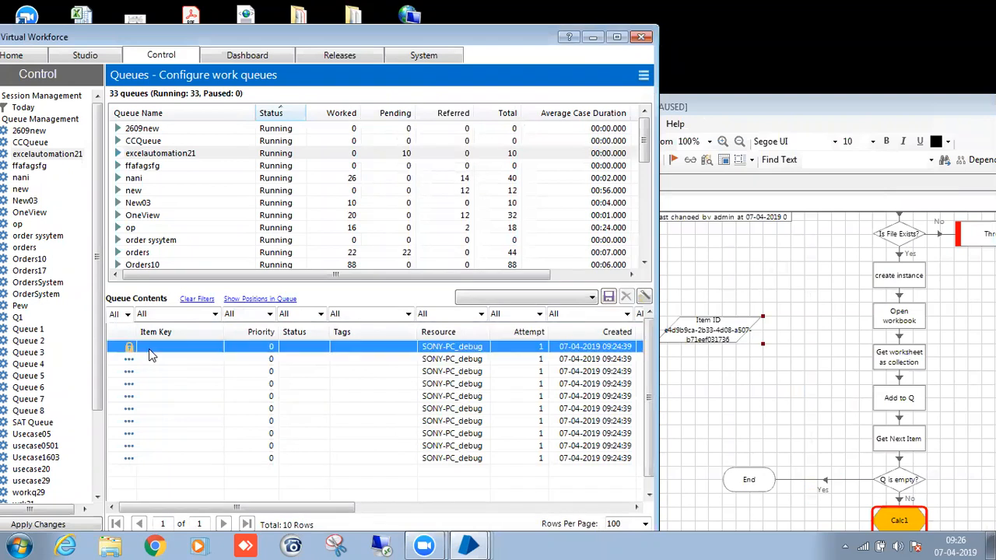
Return to Process Studio, place the WorkqData collection below the Item ID data item and view its current values
{"action": "left_click", "coordinate": [877, 110]}
{"action": "left_click_drag", "start_coordinate": [849, 89], "coordinate": [846, 86]}
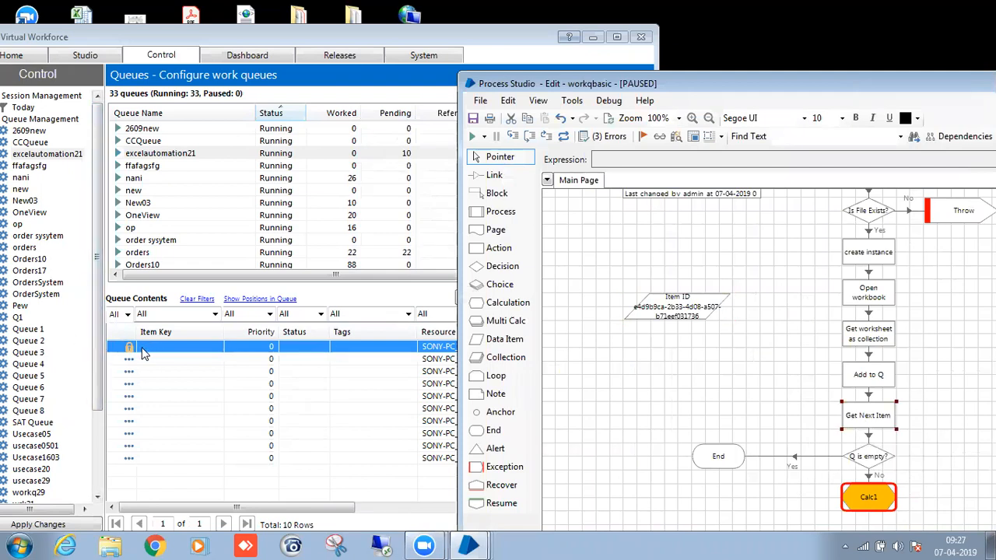
{"action": "left_click_drag", "start_coordinate": [749, 89], "coordinate": [519, 52]}
{"action": "left_click_drag", "start_coordinate": [841, 430], "coordinate": [447, 341]}
{"action": "double_click", "coordinate": [447, 342]}
{"action": "left_click", "coordinate": [459, 161]}
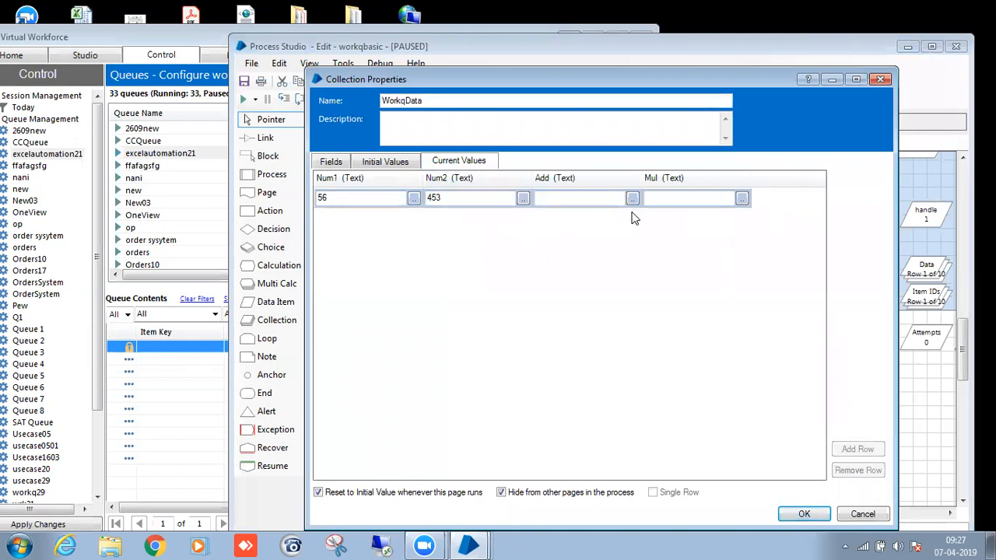
{"action": "left_click", "coordinate": [801, 514]}
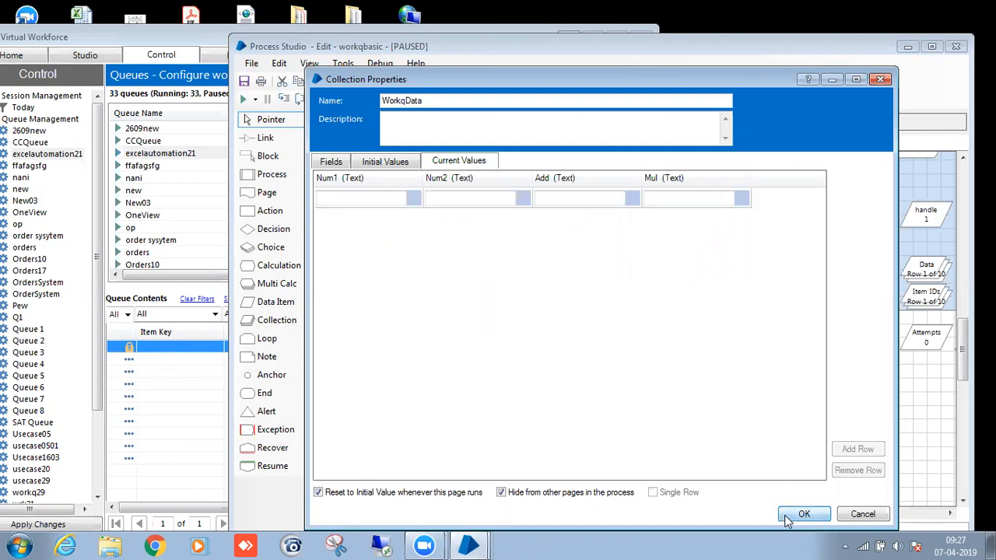
Move the WorkqData collection to the open canvas area beside the Calc1 stage
{"action": "left_click", "coordinate": [127, 314]}
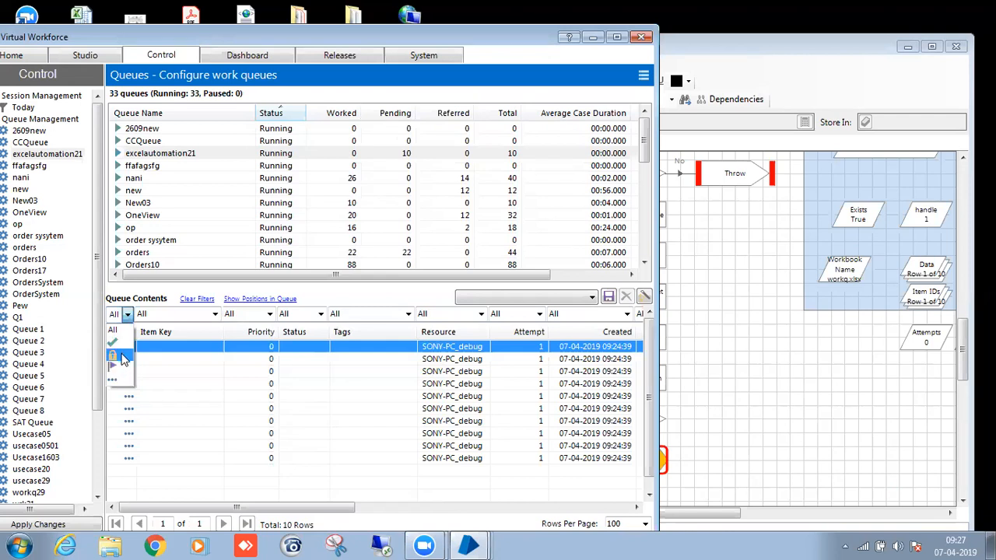
{"action": "left_click", "coordinate": [750, 366]}
{"action": "left_click", "coordinate": [751, 365]}
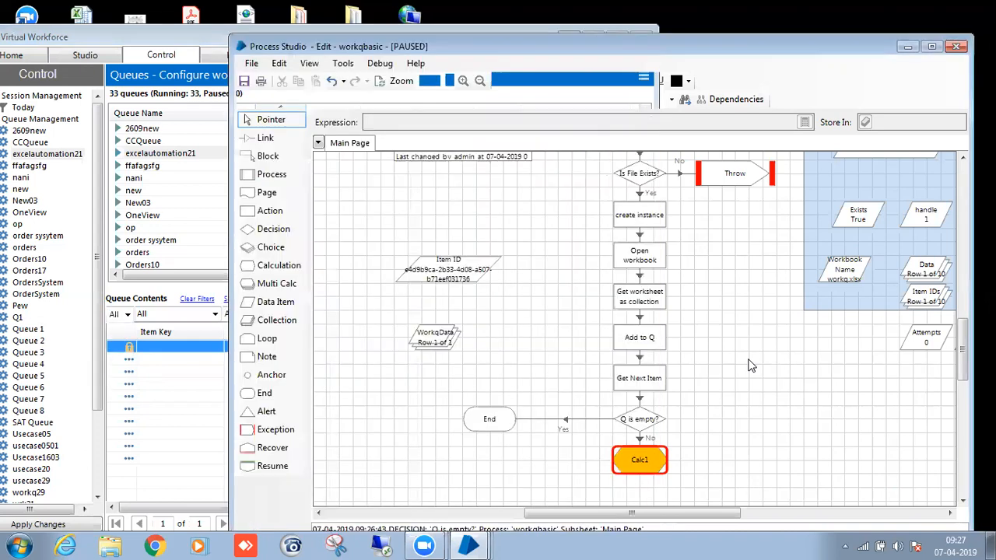
{"action": "scroll", "coordinate": [748, 373], "scroll_direction": "down", "scroll_amount": 1}
{"action": "scroll", "coordinate": [748, 379], "scroll_direction": "down", "scroll_amount": 1}
{"action": "left_click_drag", "start_coordinate": [420, 302], "coordinate": [772, 409]}
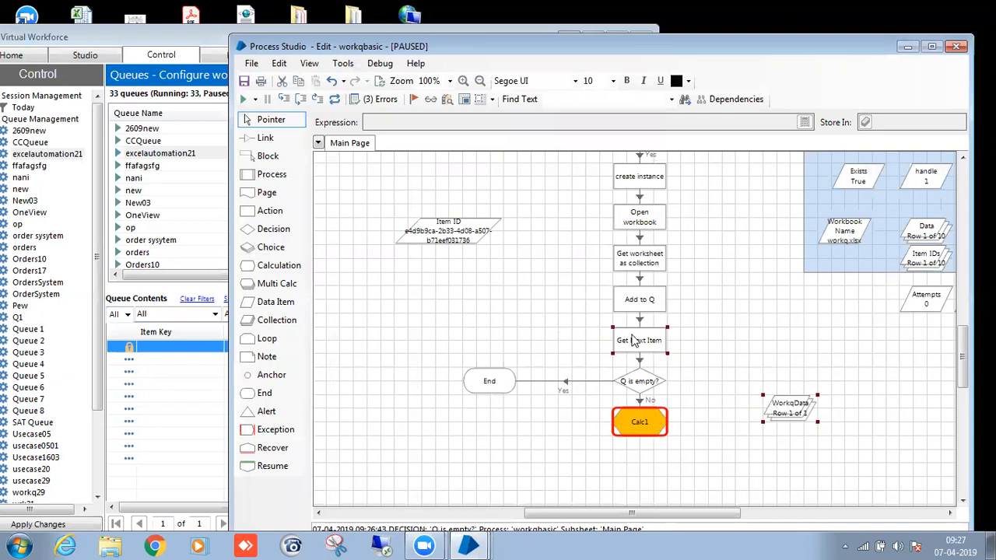
Check where the Get Next Item action stores its Data output
{"action": "double_click", "coordinate": [635, 340]}
{"action": "left_click", "coordinate": [361, 200]}
{"action": "left_click", "coordinate": [548, 259]}
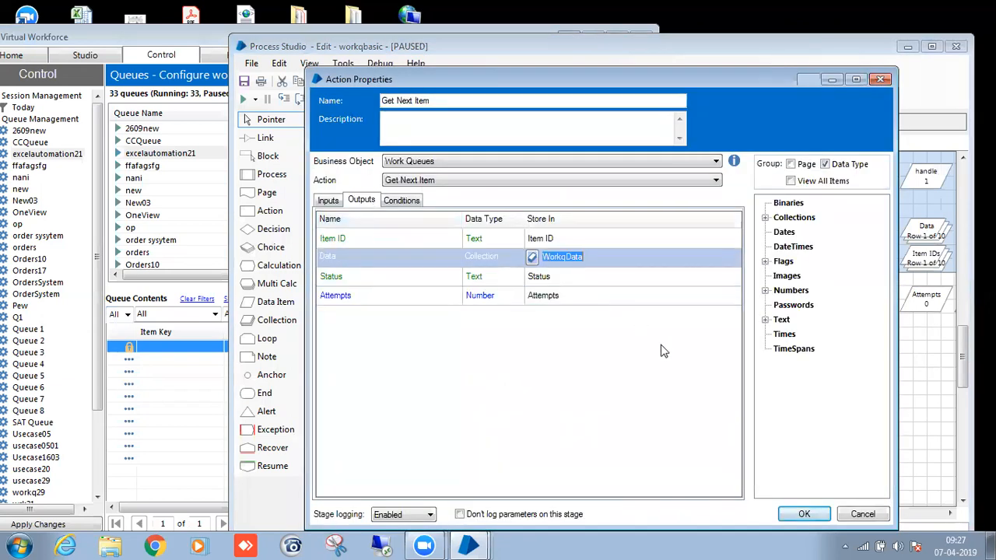
{"action": "left_click", "coordinate": [801, 514]}
View the current values of the WorkqData collection's Num1, Num2, Add and Mul fields
{"action": "double_click", "coordinate": [789, 404]}
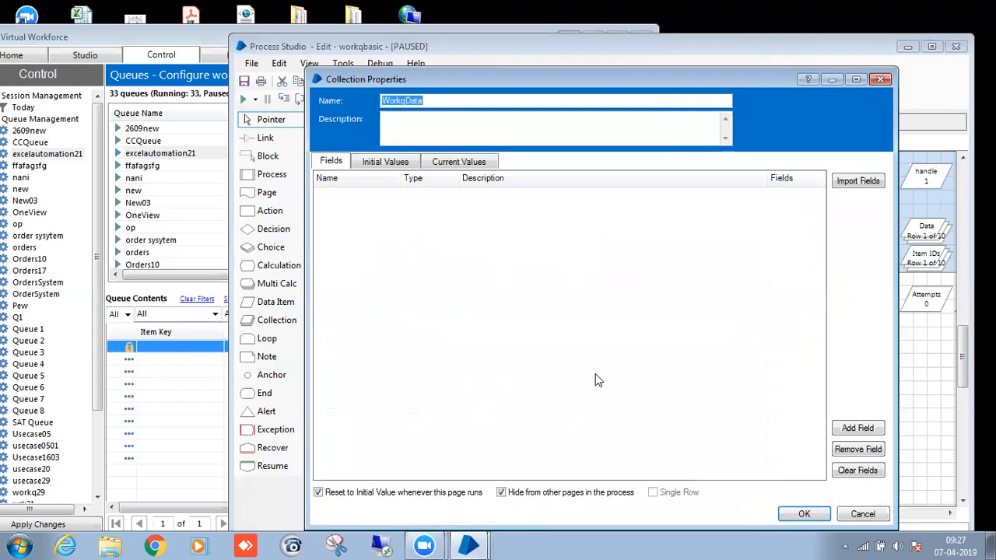
{"action": "left_click", "coordinate": [471, 163]}
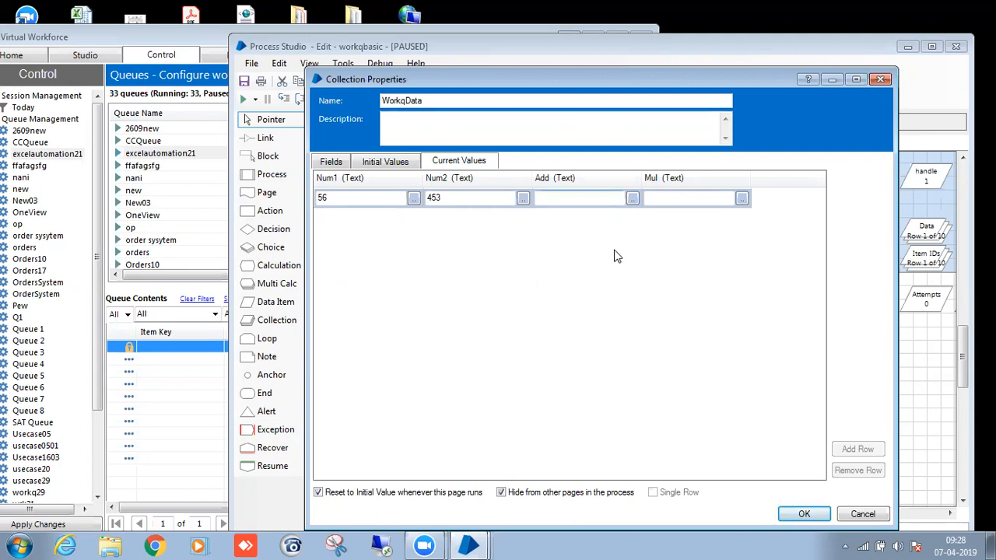
{"action": "left_click", "coordinate": [801, 514]}
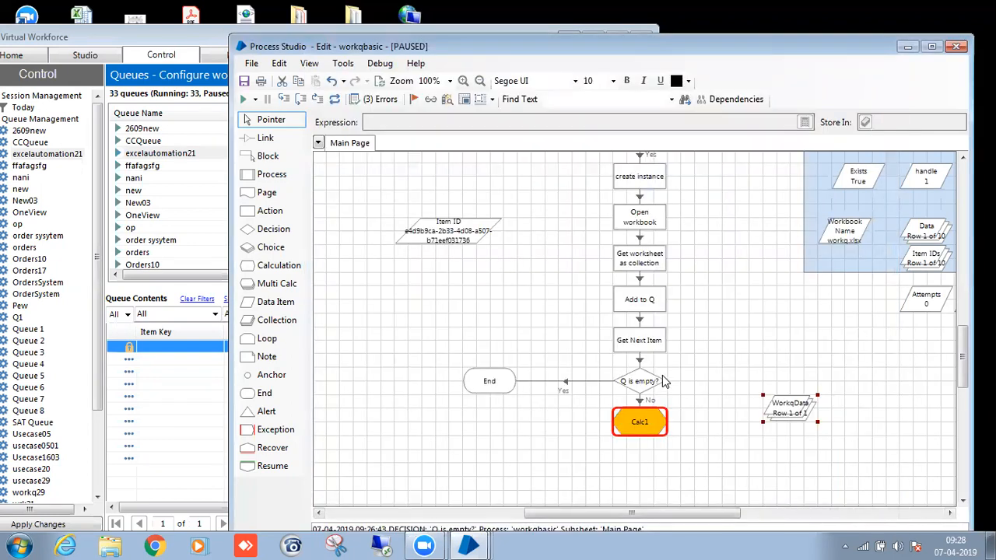
Select the second item in the excelautomation21 queue and review the workqbasic flow from File Exists to Calc1
{"action": "left_click", "coordinate": [215, 359]}
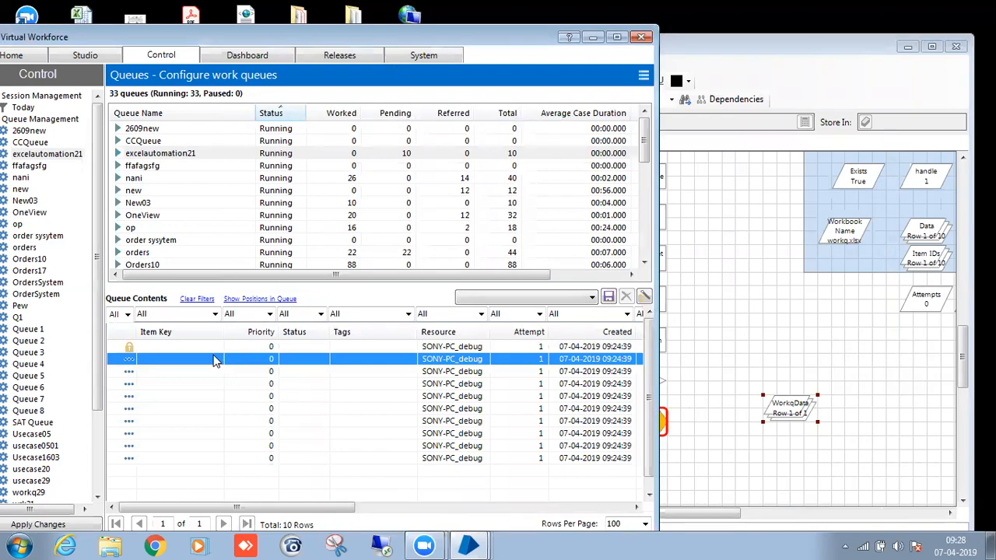
{"action": "left_click", "coordinate": [791, 375]}
{"action": "scroll", "coordinate": [672, 384], "scroll_direction": "up", "scroll_amount": 3}
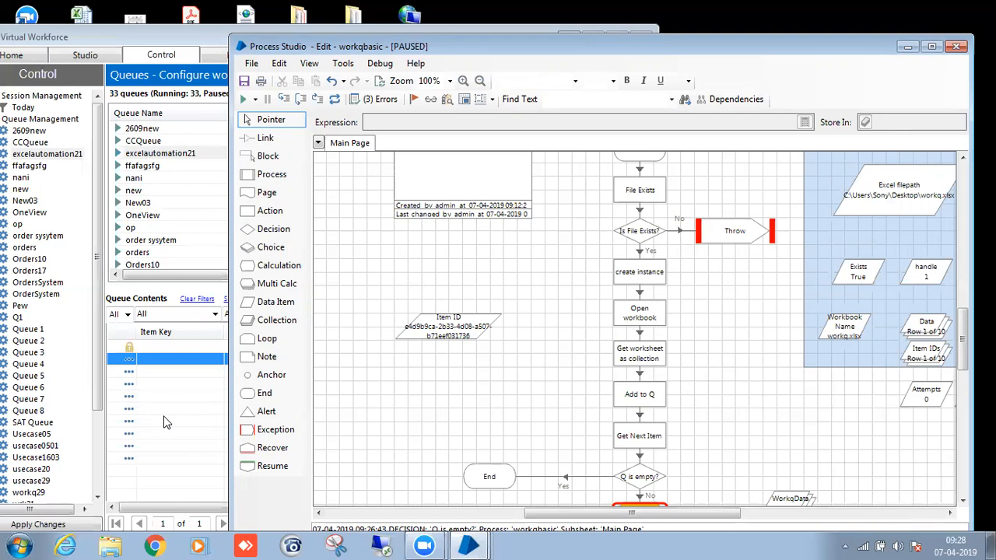
{"action": "scroll", "coordinate": [377, 364], "scroll_direction": "down", "scroll_amount": 2}
{"action": "scroll", "coordinate": [687, 338], "scroll_direction": "up", "scroll_amount": 3}
{"action": "scroll", "coordinate": [687, 337], "scroll_direction": "down", "scroll_amount": 4}
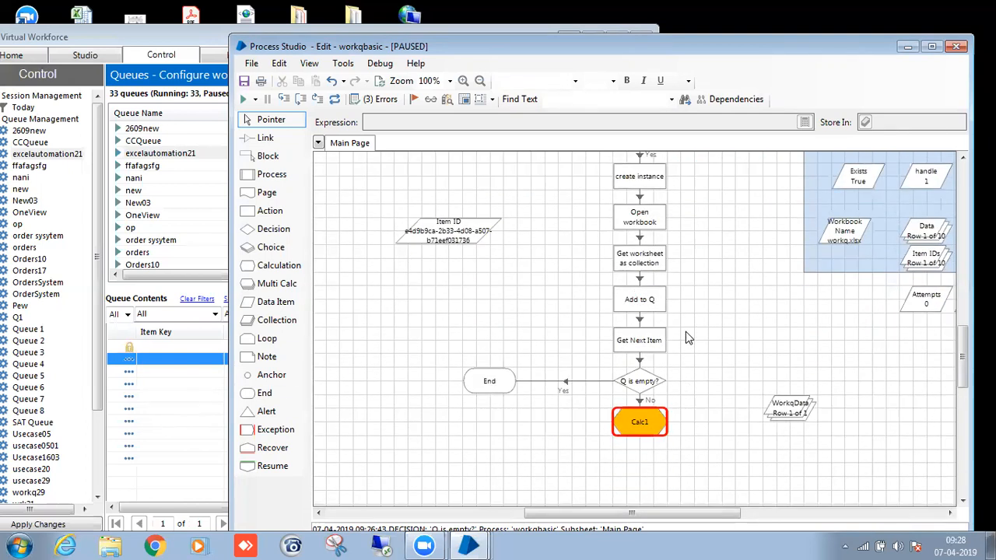
{"action": "scroll", "coordinate": [727, 358], "scroll_direction": "up", "scroll_amount": 4}
{"action": "scroll", "coordinate": [729, 359], "scroll_direction": "down", "scroll_amount": 5}
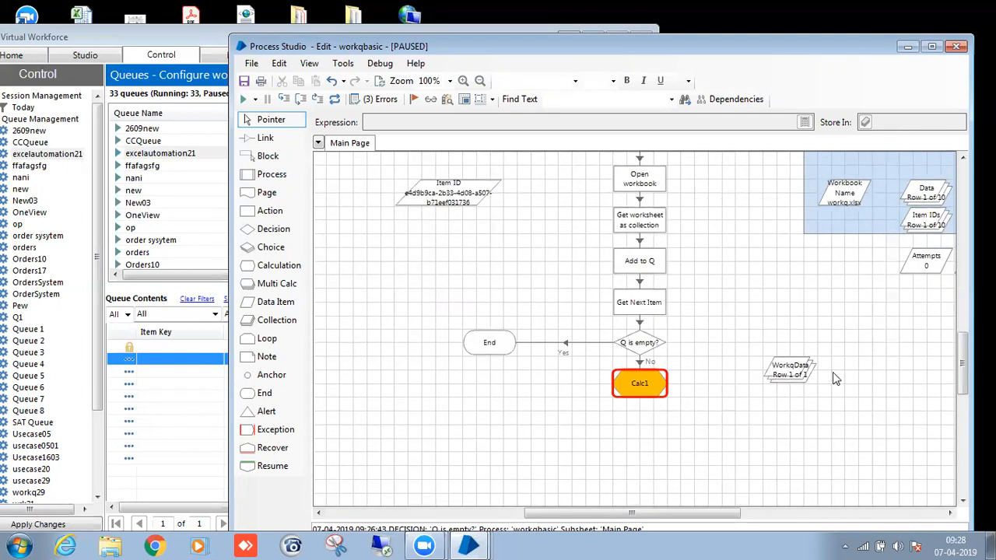
Mark the last pending case in the excelautomation21 queue with an exception, giving "wrwrw" as the reason
{"action": "left_click", "coordinate": [194, 460]}
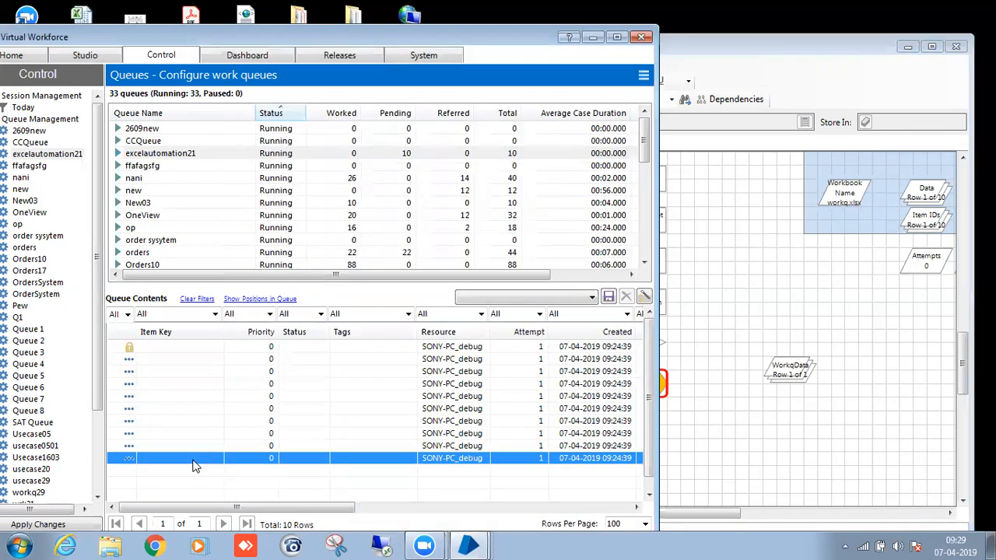
{"action": "right_click", "coordinate": [195, 466]}
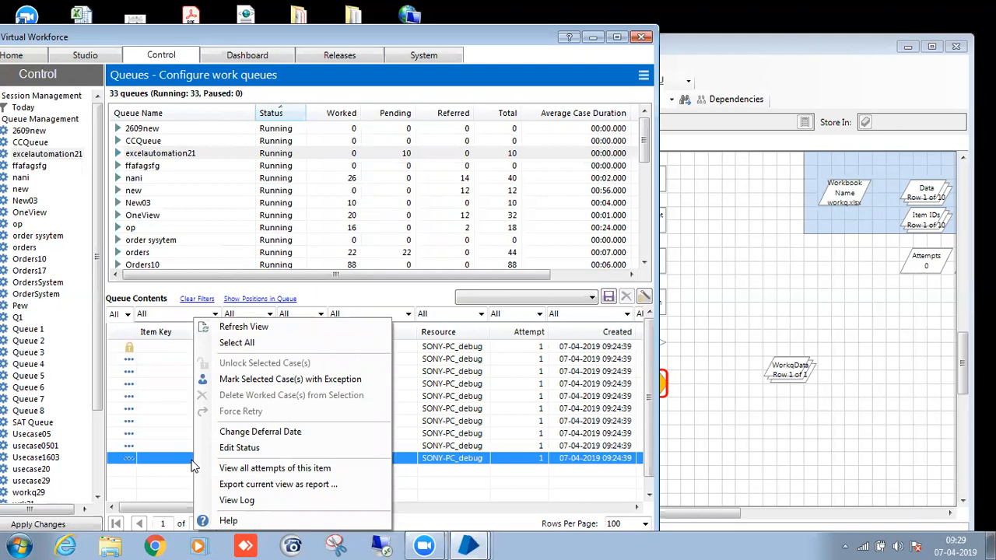
{"action": "left_click", "coordinate": [291, 380]}
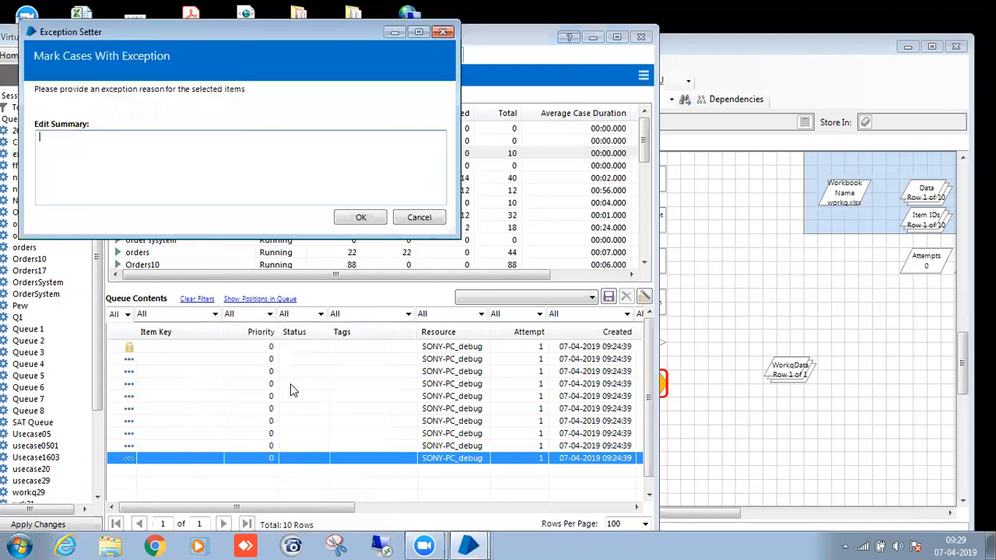
{"action": "type", "text": "wrwrw"}
{"action": "left_click", "coordinate": [361, 218]}
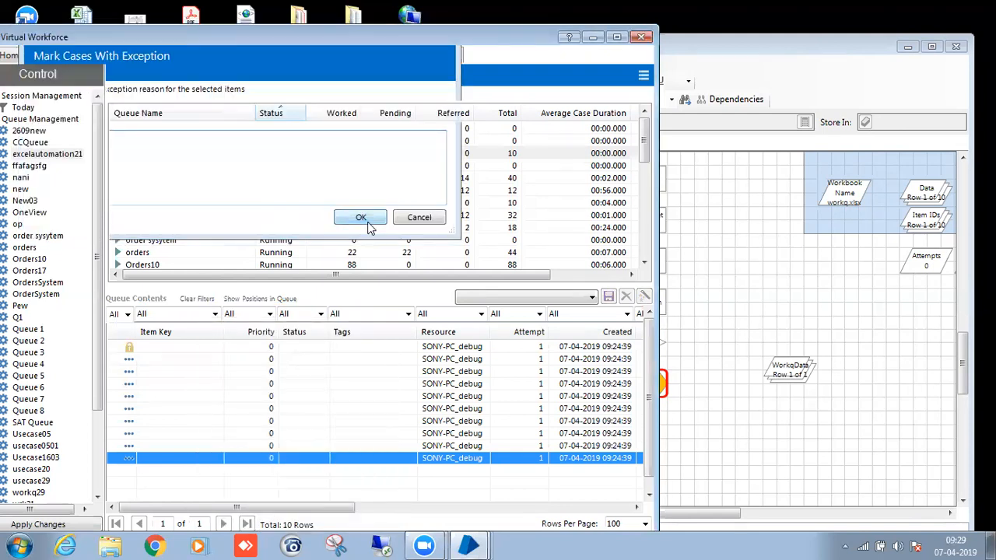
Delete the case marked with an exception and display the excelautomation21 queue contents again
{"action": "right_click", "coordinate": [230, 351]}
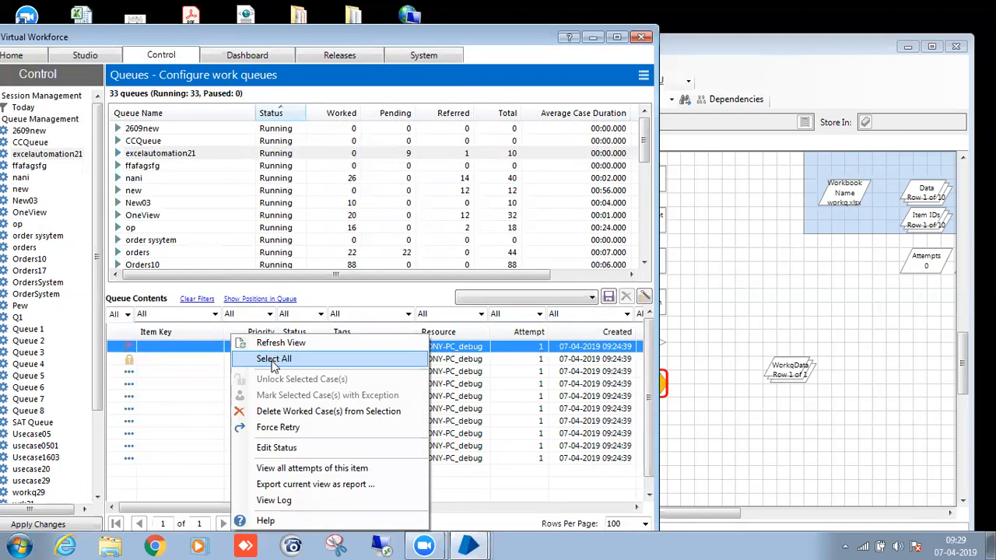
{"action": "left_click", "coordinate": [282, 410]}
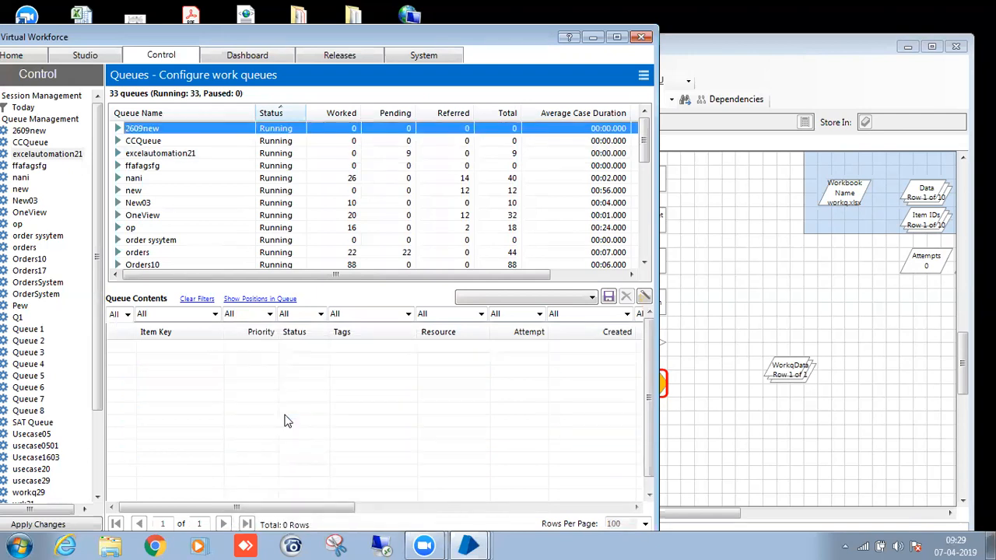
{"action": "left_click", "coordinate": [187, 153]}
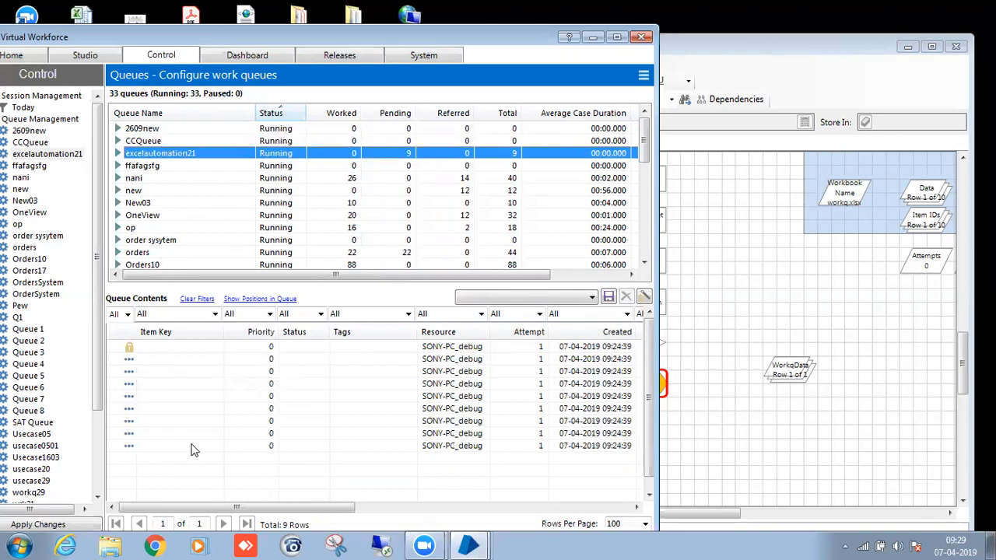
Switch back to Process Studio, maximise its window and bring the area around the Calc1 stage into view
{"action": "left_click", "coordinate": [737, 294]}
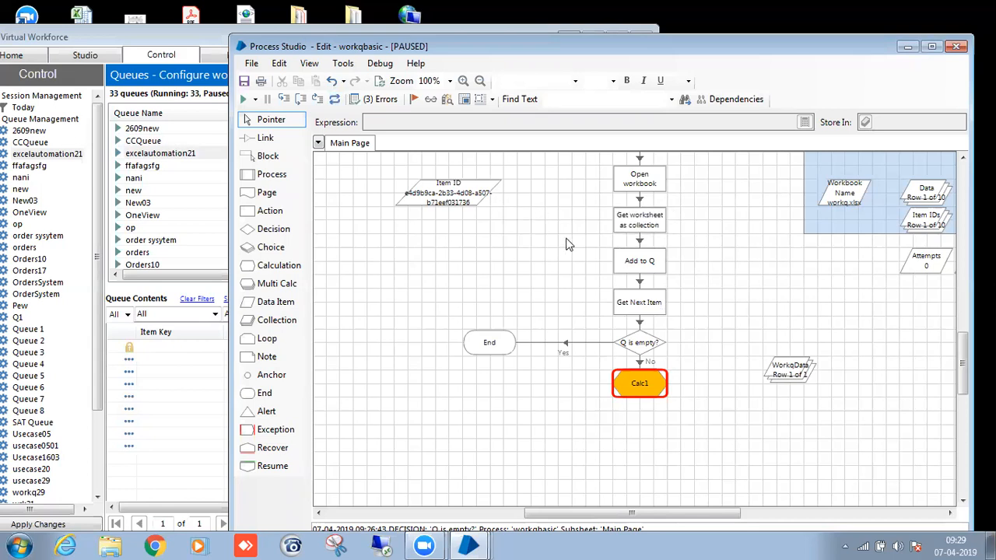
{"action": "scroll", "coordinate": [576, 244], "scroll_direction": "up", "scroll_amount": 3}
{"action": "scroll", "coordinate": [601, 282], "scroll_direction": "down", "scroll_amount": 2}
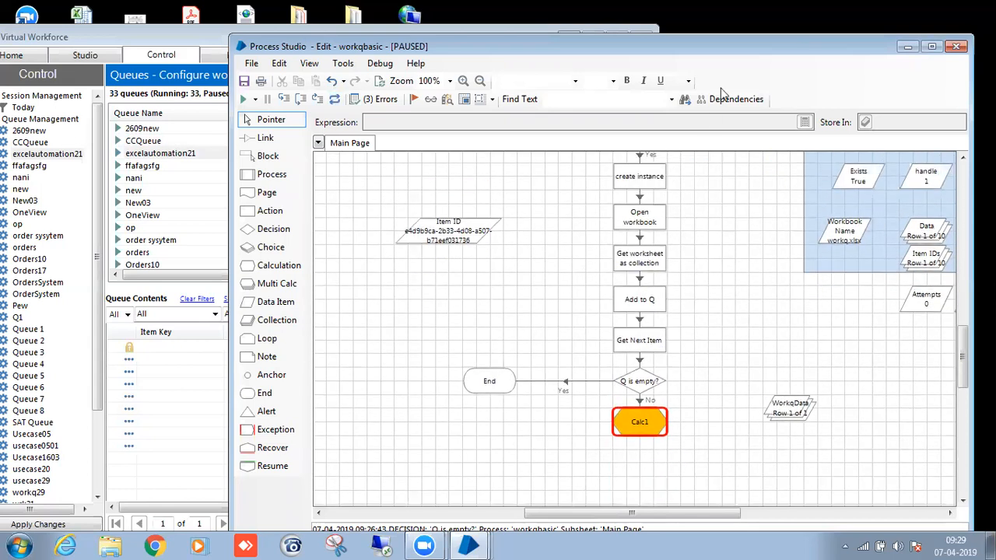
{"action": "double_click", "coordinate": [751, 46]}
{"action": "scroll", "coordinate": [614, 374], "scroll_direction": "down", "scroll_amount": 3}
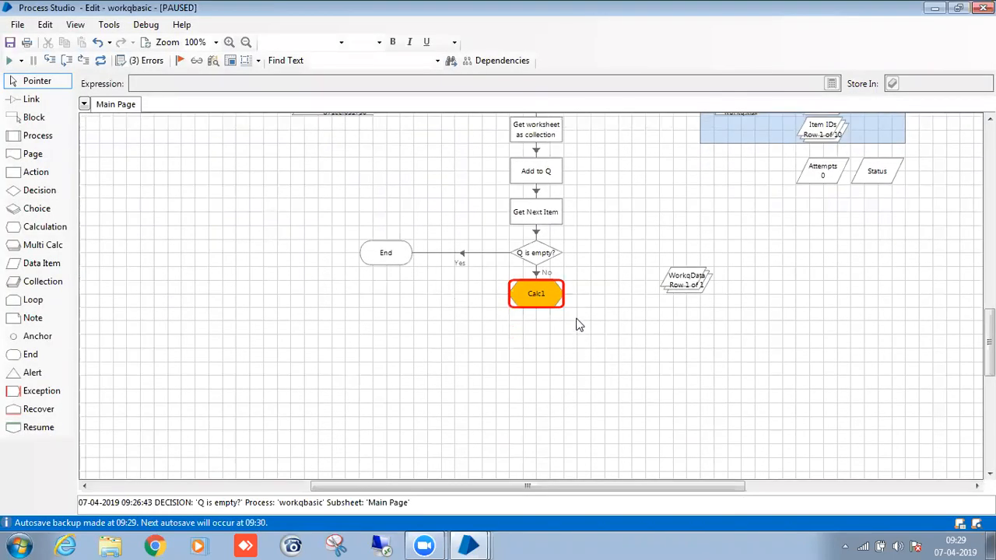
Move the WorkqData collection up so it is level with the Get Next Item stage
{"action": "left_click_drag", "start_coordinate": [670, 280], "coordinate": [684, 212]}
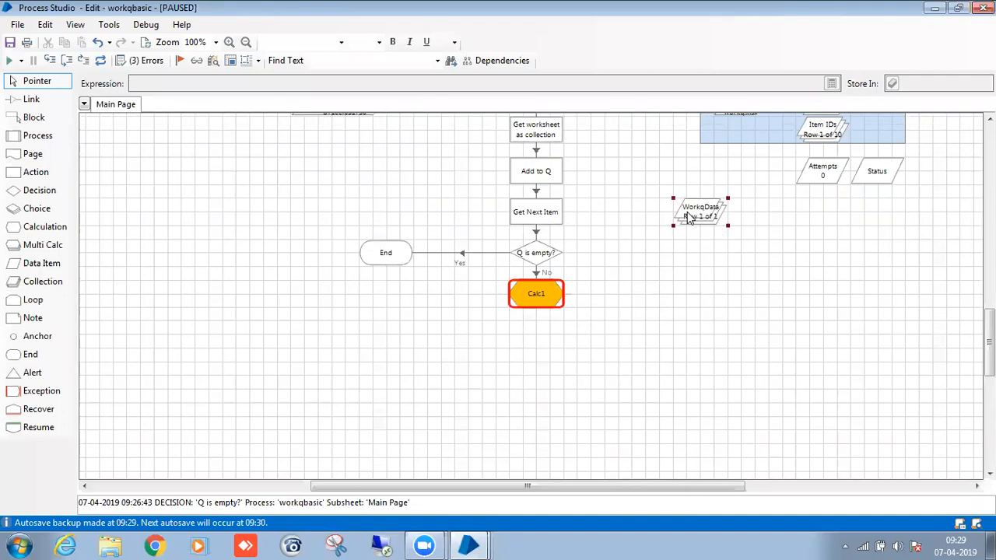
{"action": "scroll", "coordinate": [675, 329], "scroll_direction": "up", "scroll_amount": 1}
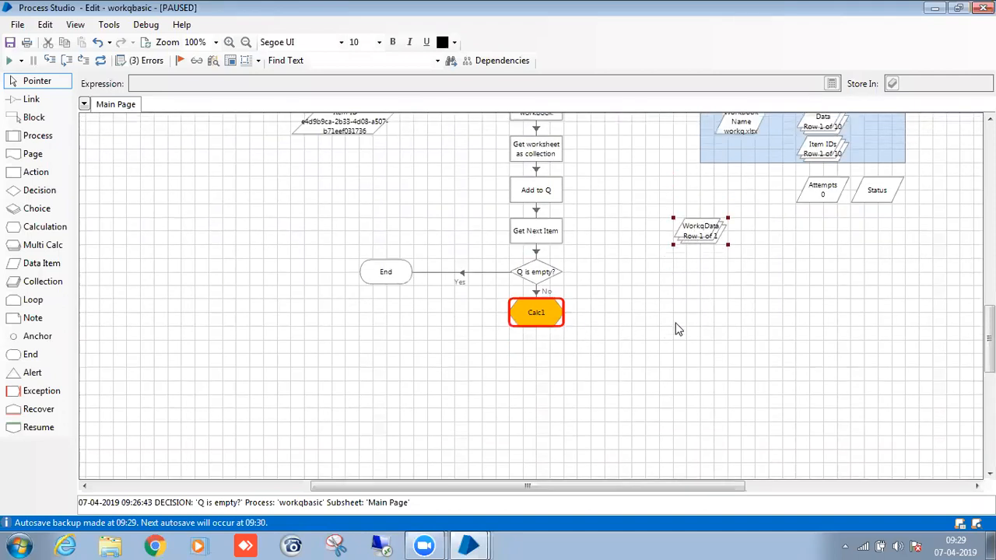
Set the Calc1 stage's expression to the WorkqData collection field [WorkqData.Num1]
{"action": "double_click", "coordinate": [550, 312]}
{"action": "left_click", "coordinate": [347, 167]}
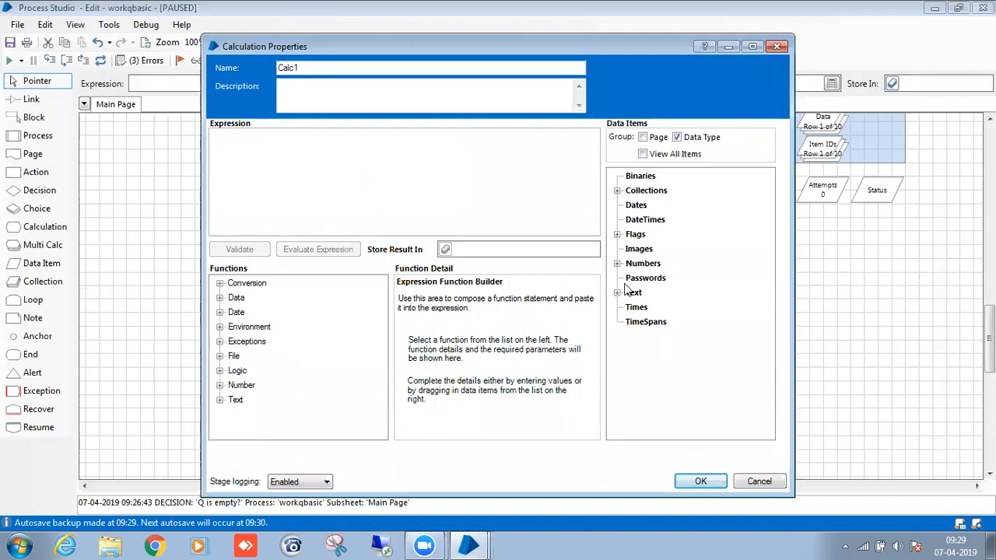
{"action": "left_click", "coordinate": [617, 191]}
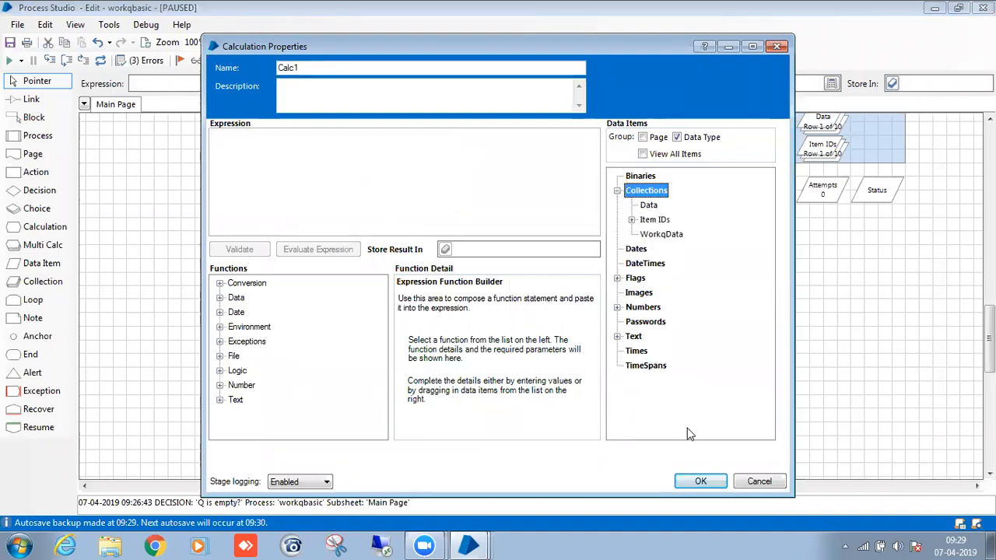
{"action": "left_click", "coordinate": [664, 235]}
{"action": "left_click_drag", "start_coordinate": [665, 239], "coordinate": [498, 183]}
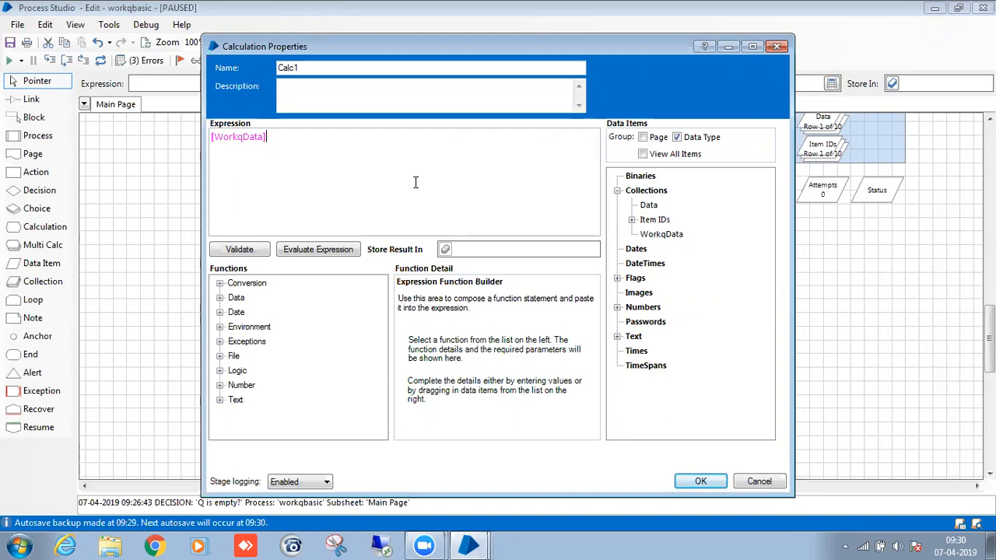
{"action": "key", "text": "Left"}
{"action": "type", "text": ".N u"}
{"action": "key", "text": "BackSpace"}
{"action": "key", "text": "BackSpace"}
{"action": "type", "text": "um1"}
{"action": "left_click", "coordinate": [709, 484]}
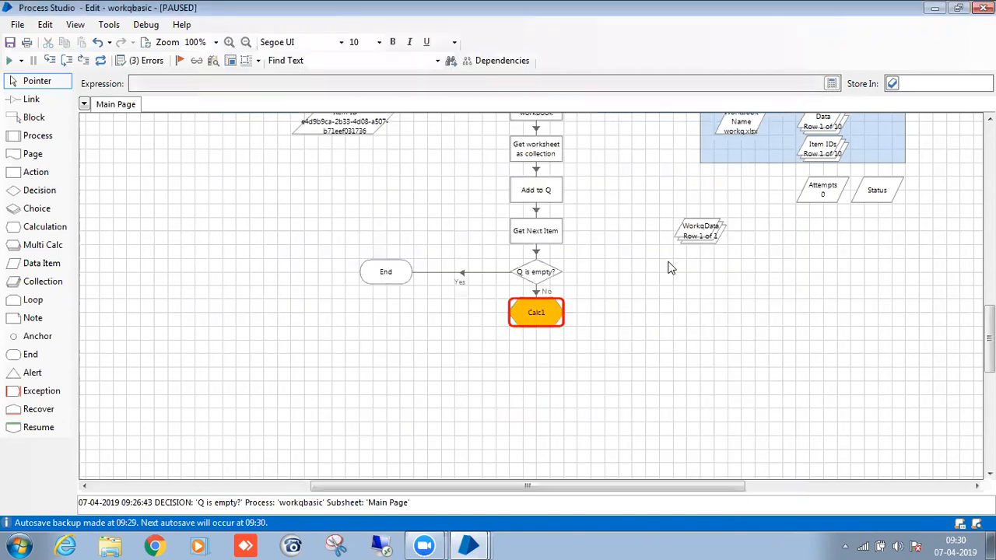
Examine the current values of the WorkqData and Data collections to compare their fields
{"action": "double_click", "coordinate": [698, 225]}
{"action": "left_click", "coordinate": [355, 127]}
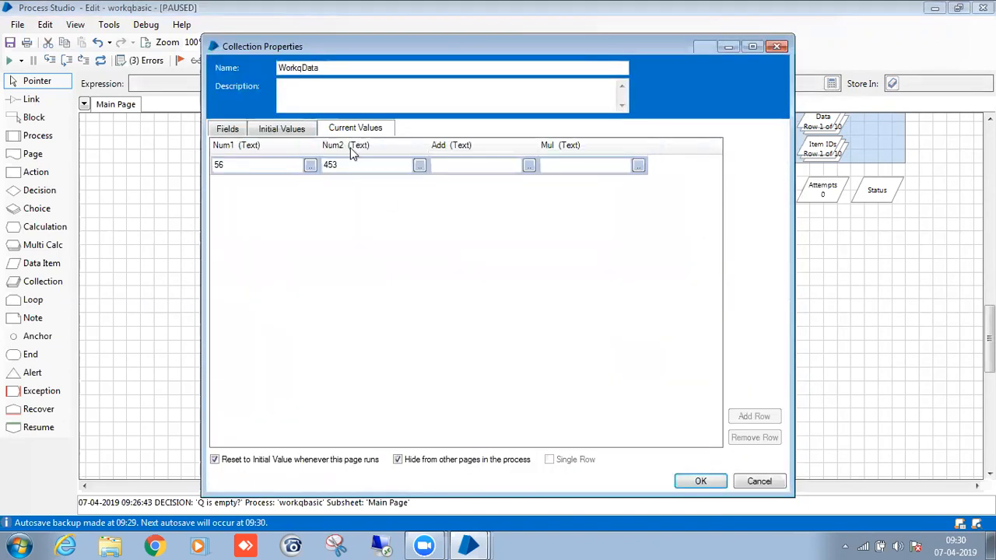
{"action": "left_click", "coordinate": [691, 480]}
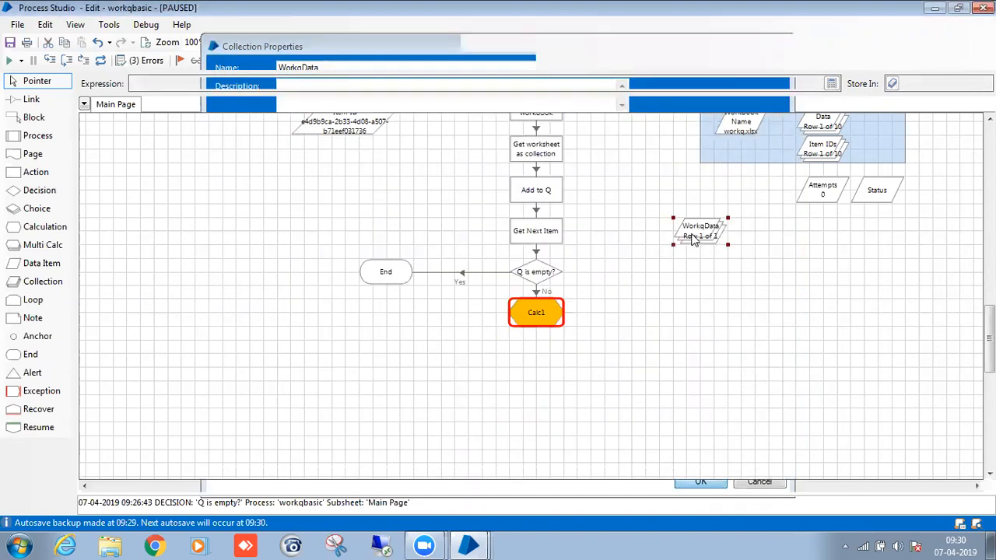
{"action": "double_click", "coordinate": [692, 237]}
{"action": "left_click", "coordinate": [364, 128]}
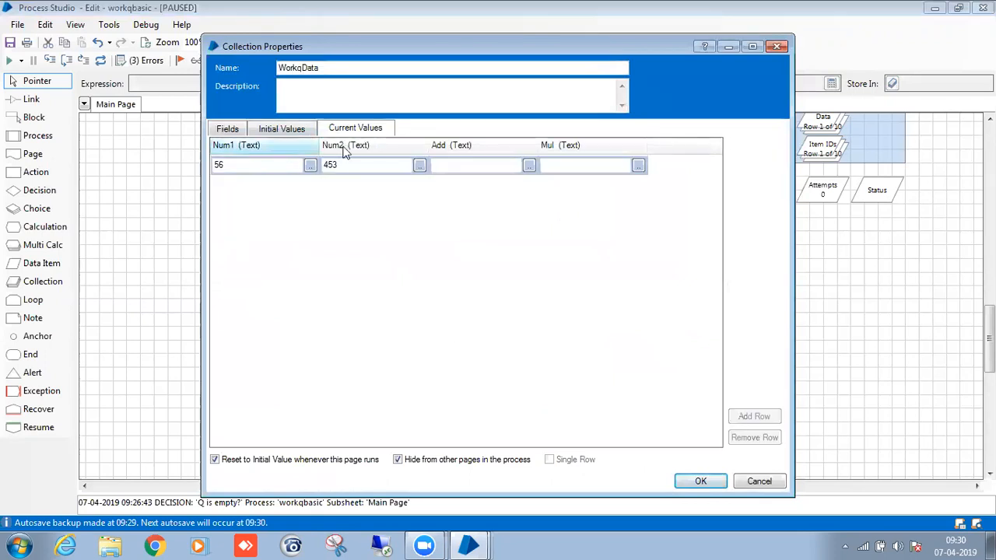
{"action": "left_click", "coordinate": [703, 481]}
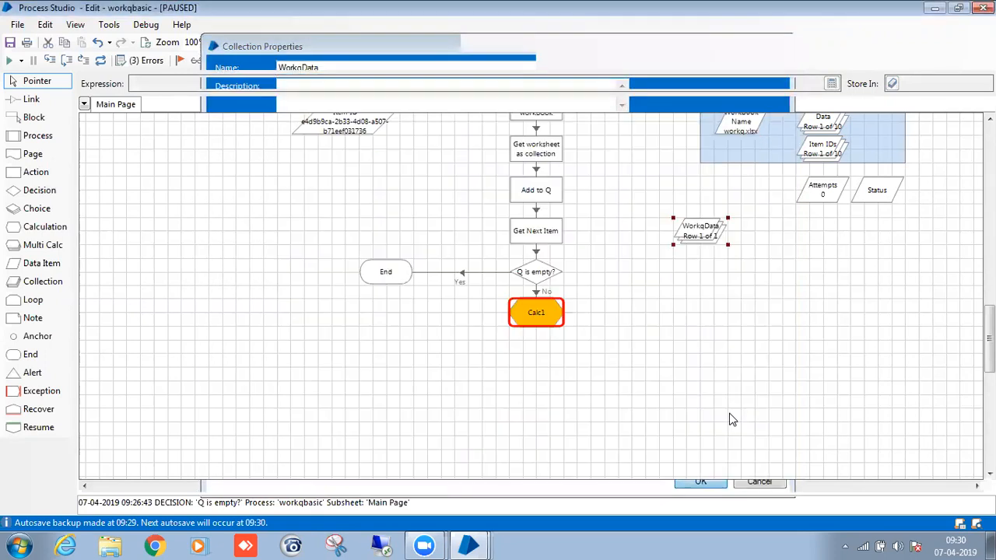
{"action": "scroll", "coordinate": [793, 327], "scroll_direction": "up", "scroll_amount": 5}
{"action": "double_click", "coordinate": [826, 302]}
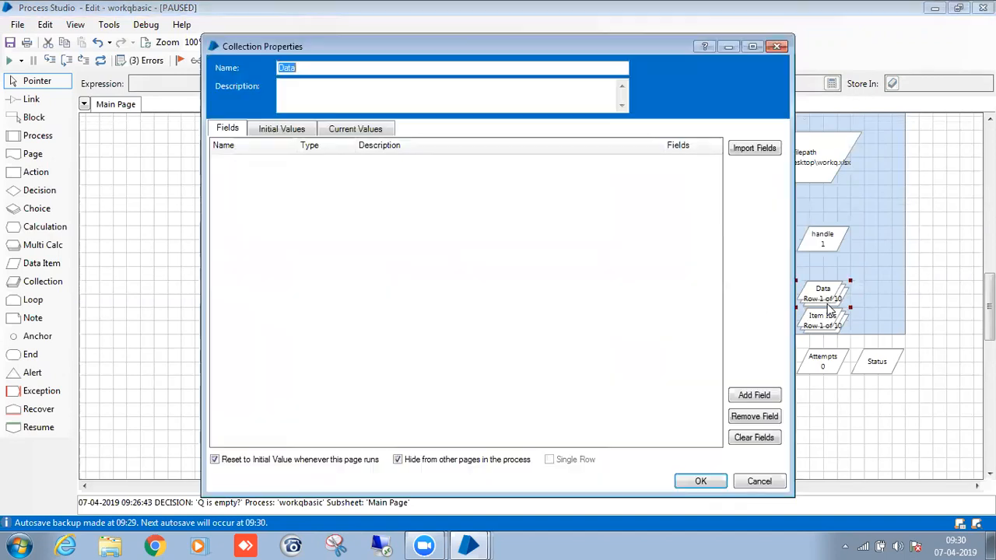
{"action": "left_click", "coordinate": [378, 131]}
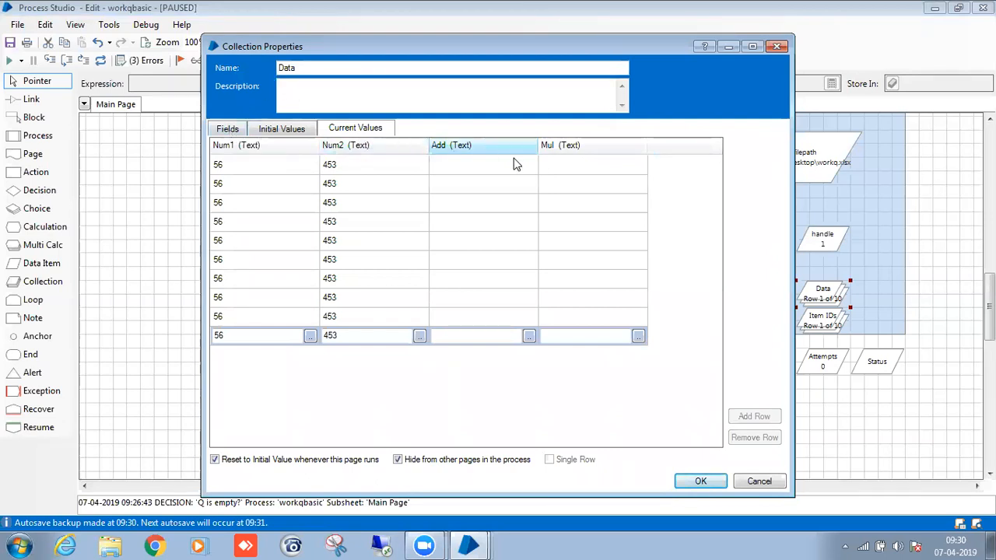
{"action": "left_click", "coordinate": [711, 484]}
Replace the Calc1 expression with the ToNumber conversion function applied to [WorkqData.Num1]
{"action": "scroll", "coordinate": [639, 419], "scroll_direction": "down", "scroll_amount": 3}
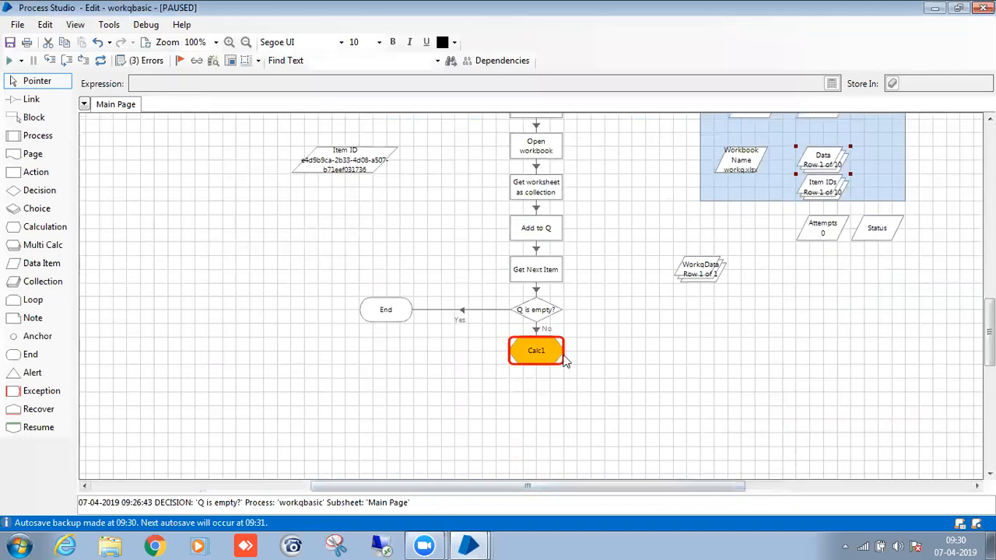
{"action": "double_click", "coordinate": [555, 355]}
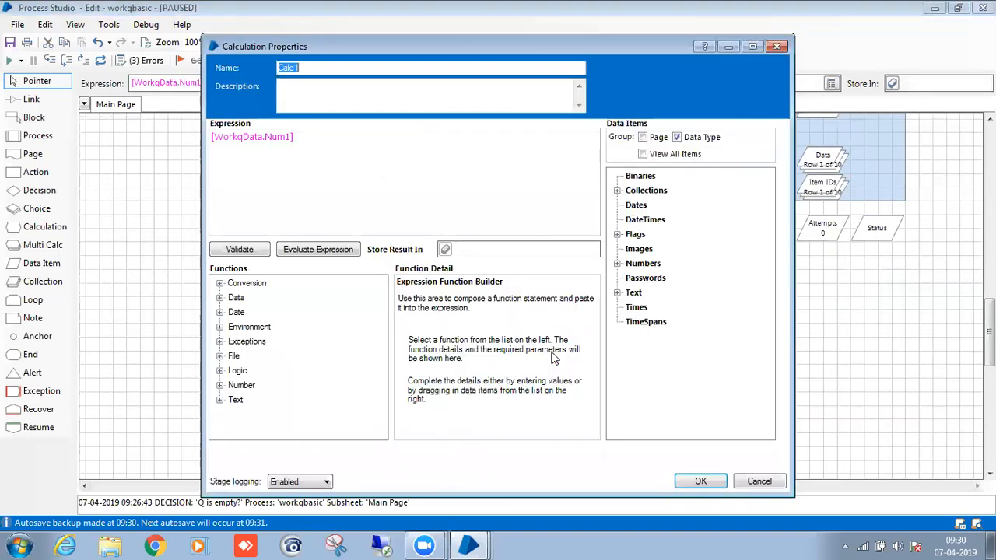
{"action": "left_click", "coordinate": [255, 144]}
{"action": "key", "text": "ctrl+a"}
{"action": "key", "text": "ctrl+c"}
{"action": "key", "text": "Delete"}
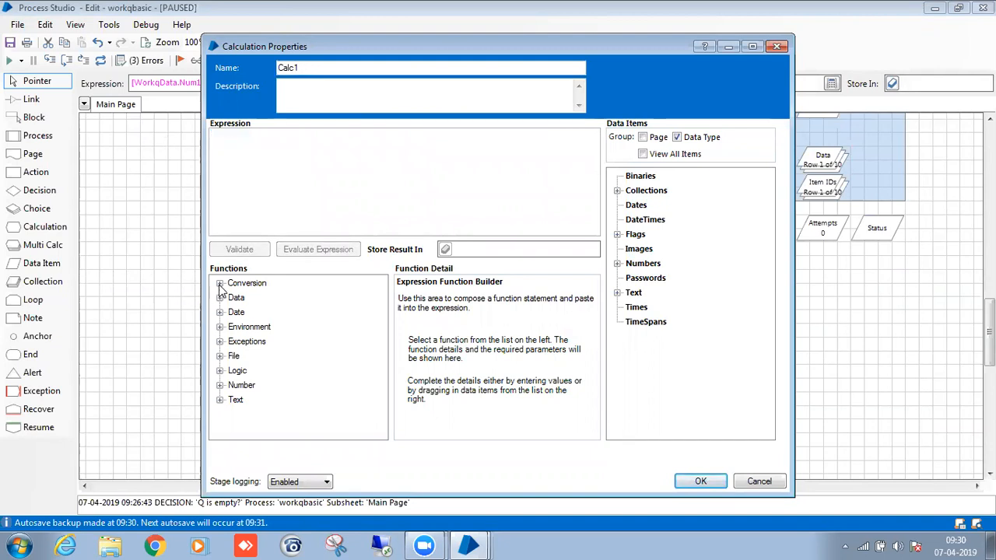
{"action": "left_click", "coordinate": [220, 283]}
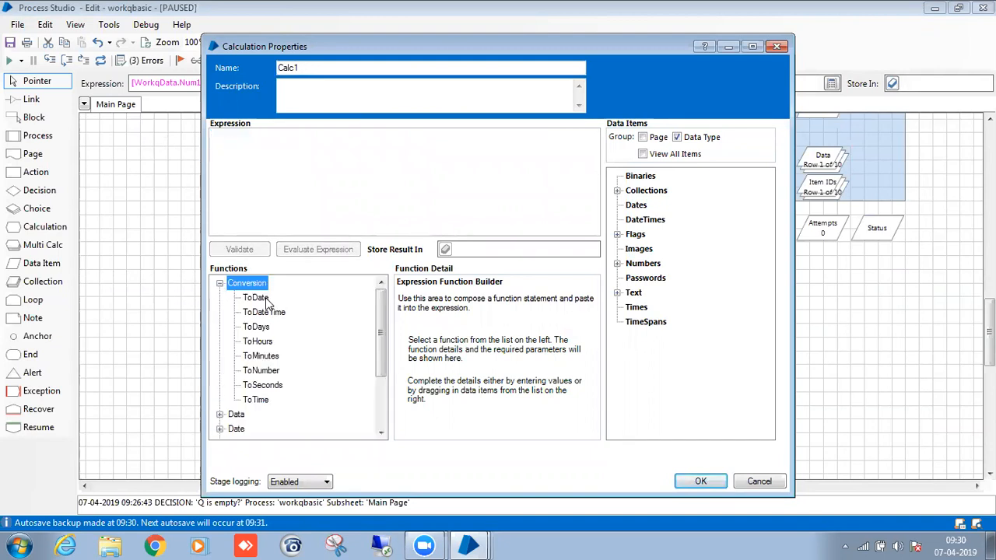
{"action": "left_click", "coordinate": [265, 370]}
{"action": "left_click", "coordinate": [486, 343]}
{"action": "key", "text": "ctrl+v"}
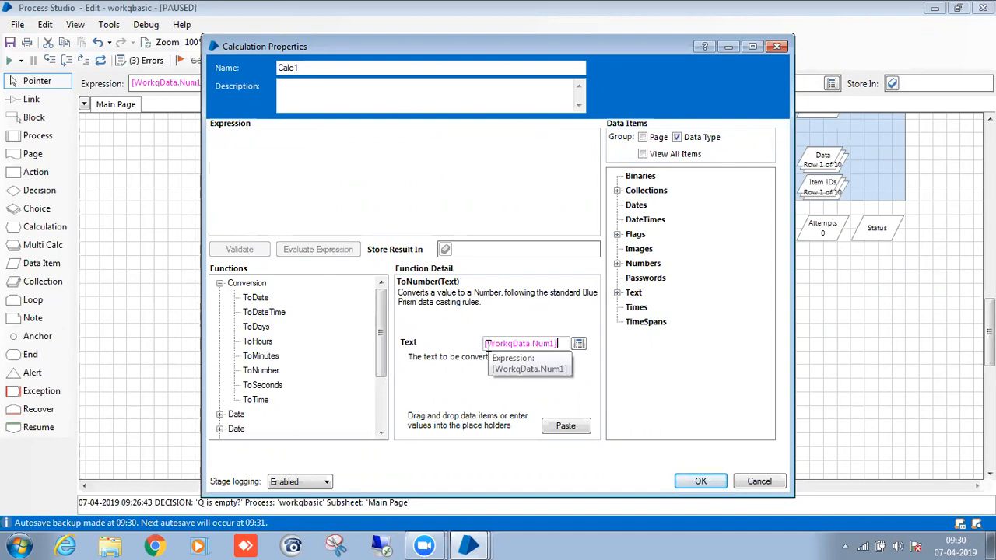
{"action": "left_click", "coordinate": [566, 426]}
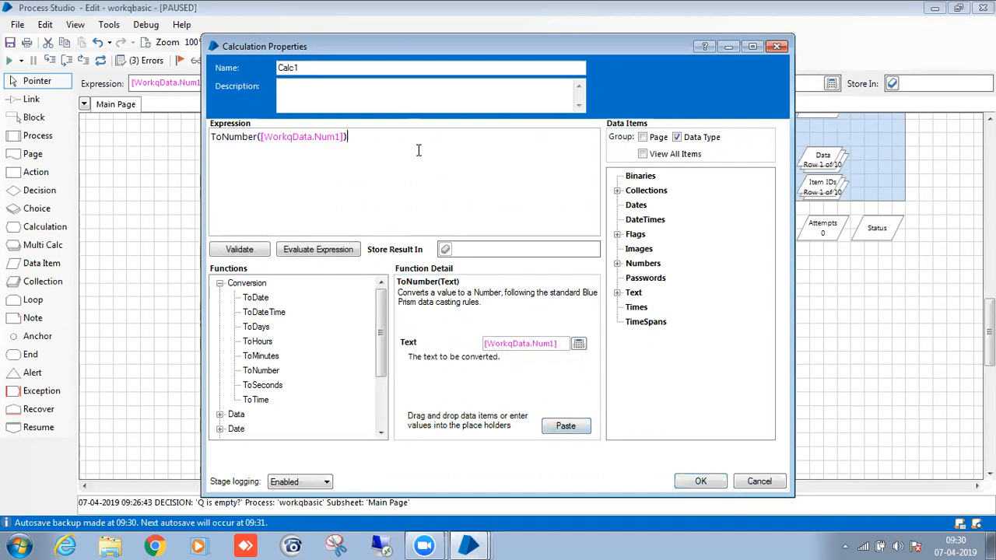
Extend the Calc1 expression with +ToNumber([WorkqData.Num2])
{"action": "type", "text": "+"}
{"action": "left_click", "coordinate": [555, 344]}
{"action": "key", "text": "BackSpace"}
{"action": "key", "text": "BackSpace"}
{"action": "type", "text": "2]"}
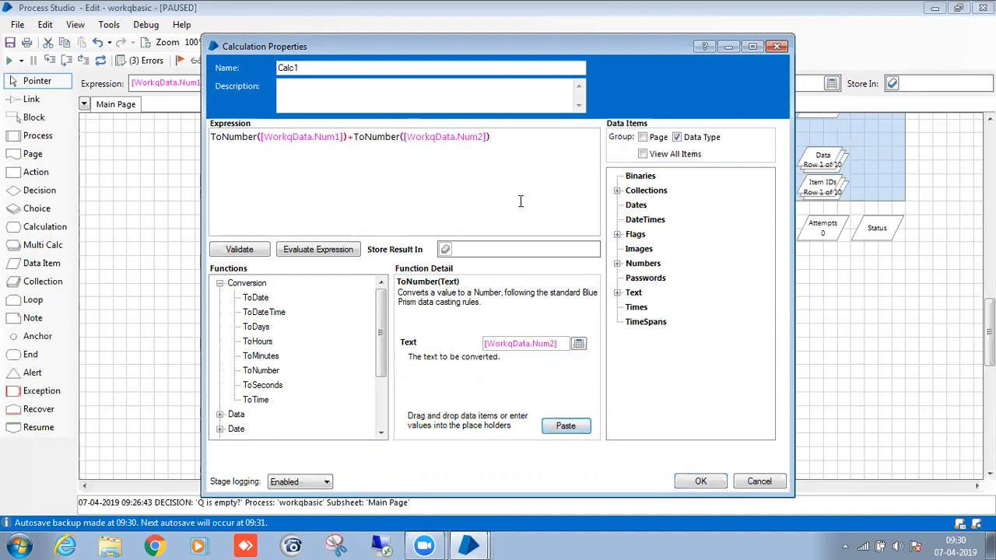
Store the Calc1 result in WorkqData.Add and validate the expression
{"action": "left_click", "coordinate": [509, 248]}
{"action": "left_click_drag", "start_coordinate": [563, 343], "coordinate": [473, 249]}
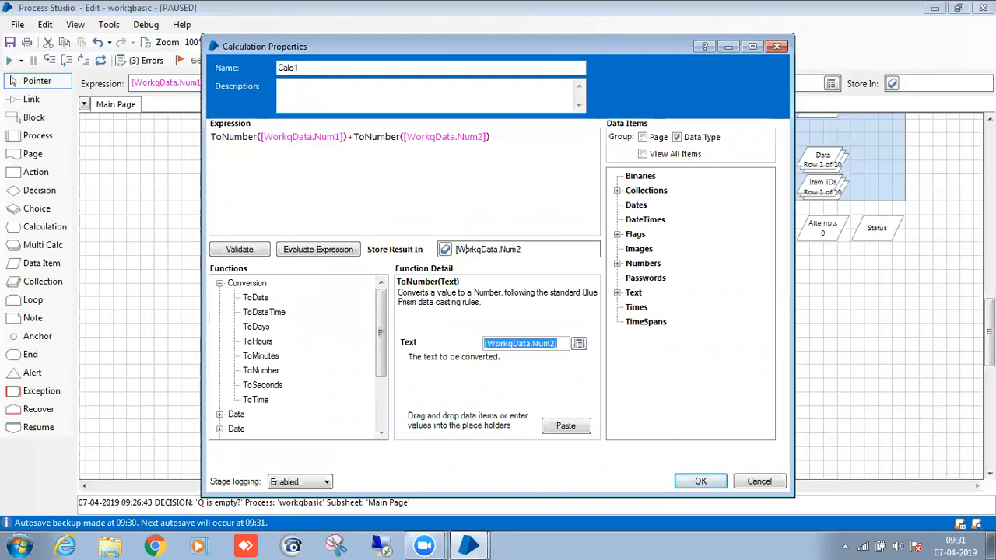
{"action": "key", "text": "Home"}
{"action": "key", "text": "Delete"}
{"action": "left_click", "coordinate": [239, 249]}
{"action": "left_click", "coordinate": [498, 303]}
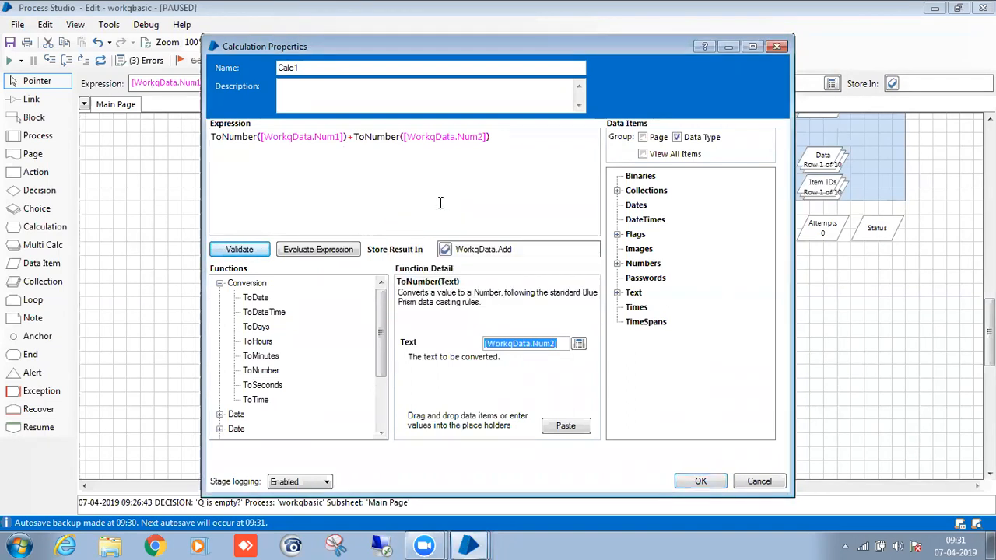
Rename the Calc1 stage to Addition, save it and recheck its properties
{"action": "double_click", "coordinate": [329, 69]}
{"action": "type", "text": "ADDI"}
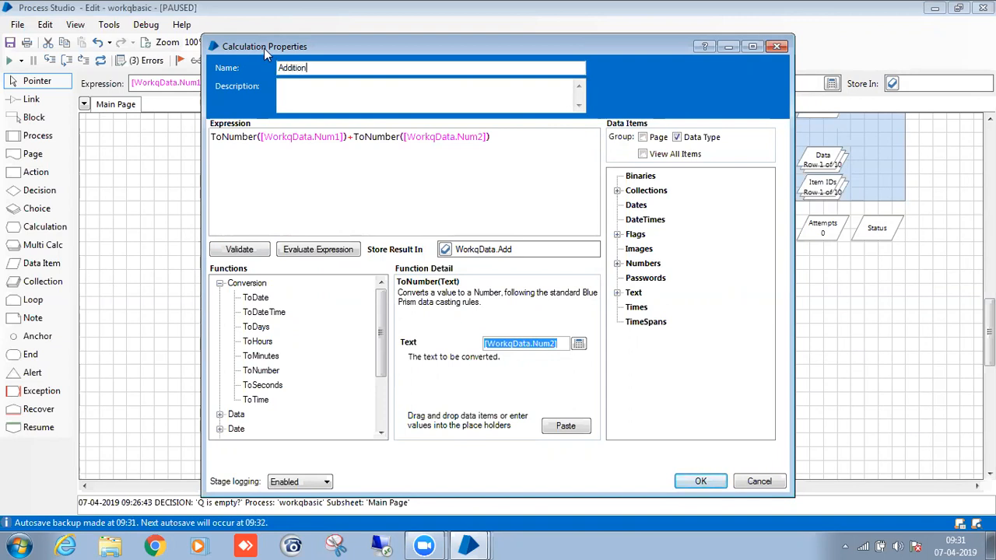
{"action": "left_click", "coordinate": [698, 480]}
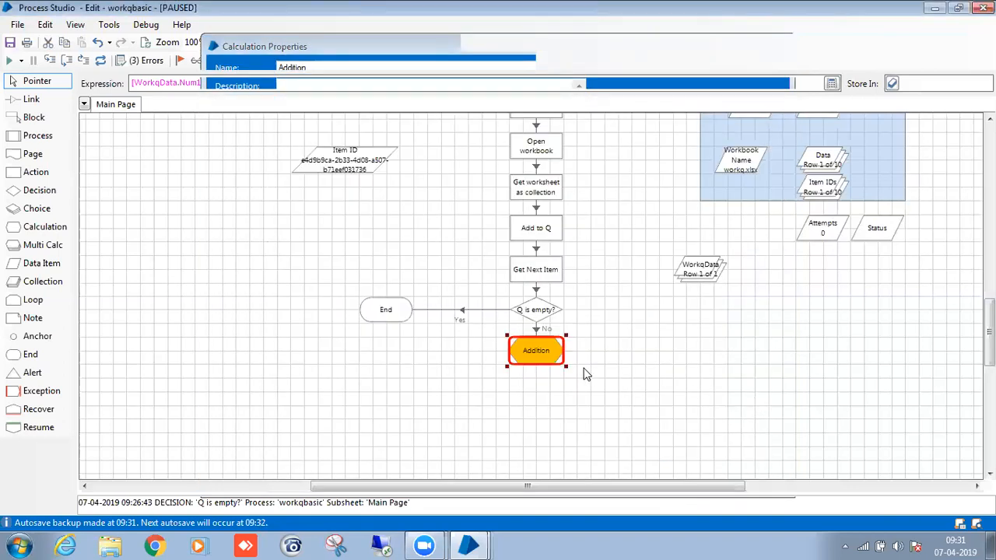
{"action": "double_click", "coordinate": [545, 354]}
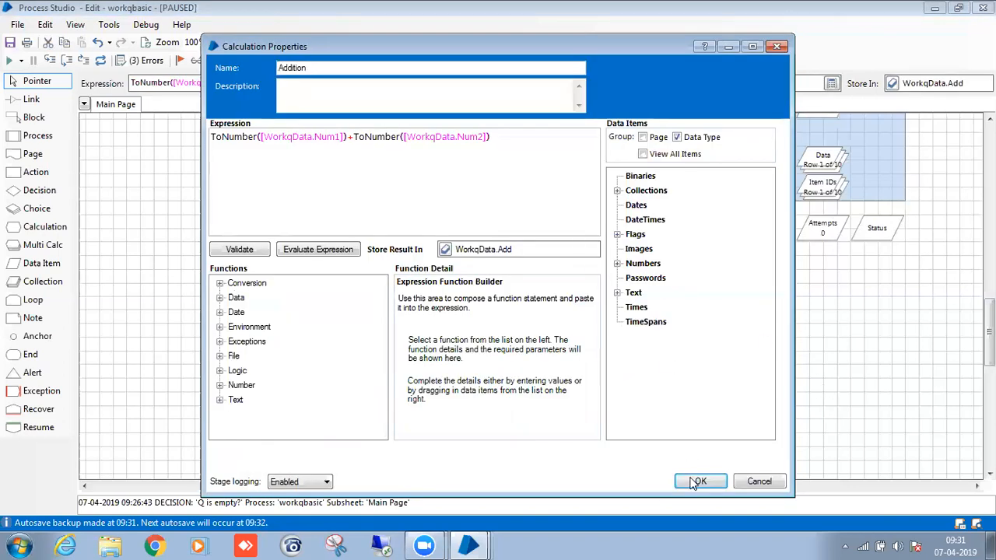
{"action": "left_click", "coordinate": [699, 480]}
Remove the breakpoint from the Addition stage
{"action": "right_click", "coordinate": [554, 360]}
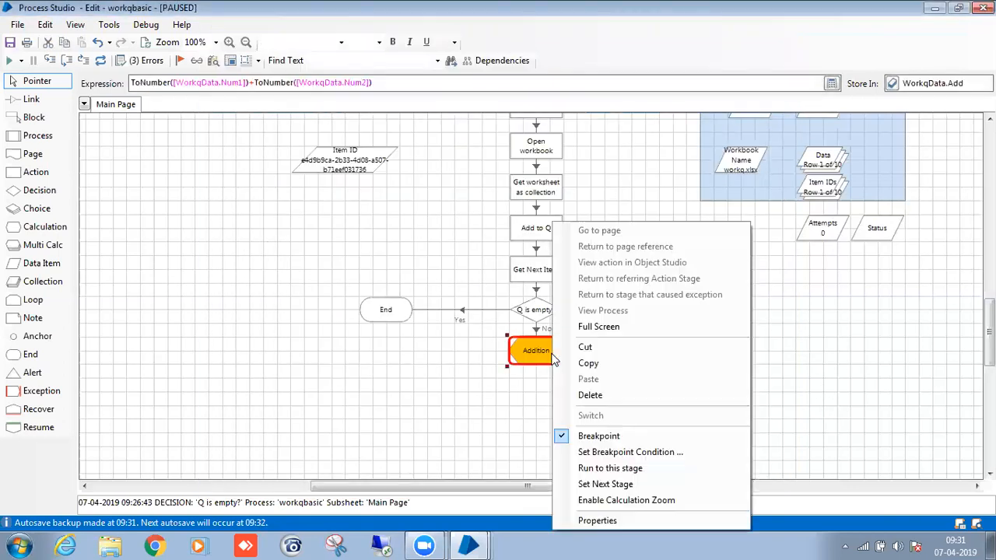
{"action": "left_click", "coordinate": [605, 435]}
{"action": "left_click", "coordinate": [646, 409]}
{"action": "scroll", "coordinate": [601, 385], "scroll_direction": "down", "scroll_amount": 3}
{"action": "scroll", "coordinate": [612, 366], "scroll_direction": "up", "scroll_amount": 2}
{"action": "scroll", "coordinate": [612, 365], "scroll_direction": "down", "scroll_amount": 1}
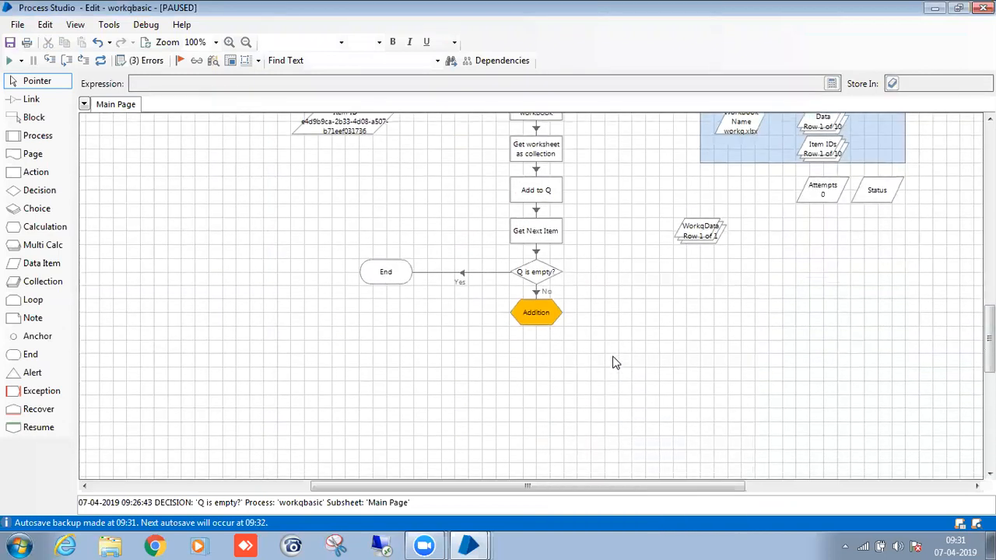
Check the Add and Mul fields in the current values of the WorkqData collection
{"action": "scroll", "coordinate": [613, 362], "scroll_direction": "up", "scroll_amount": 3}
{"action": "left_click", "coordinate": [549, 378]}
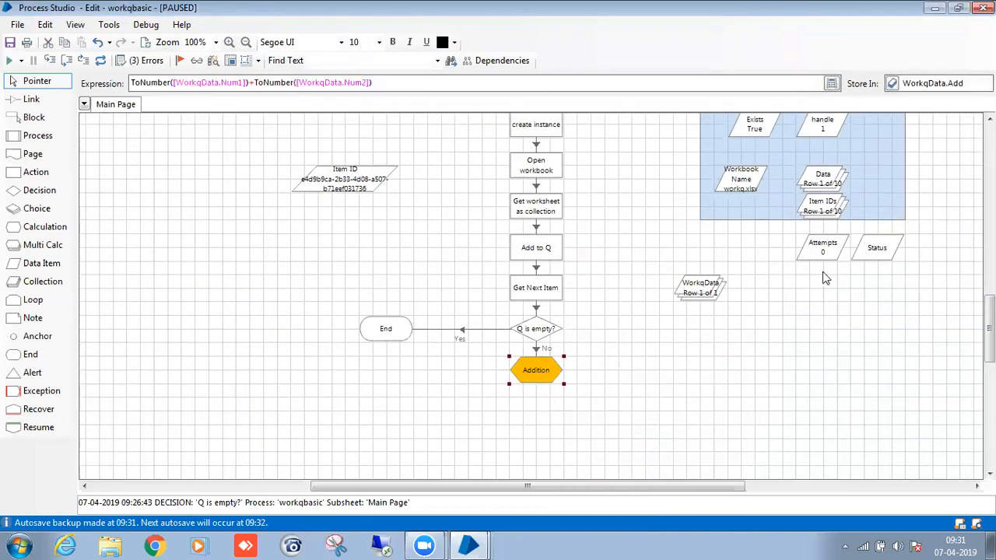
{"action": "double_click", "coordinate": [704, 288]}
{"action": "left_click", "coordinate": [366, 134]}
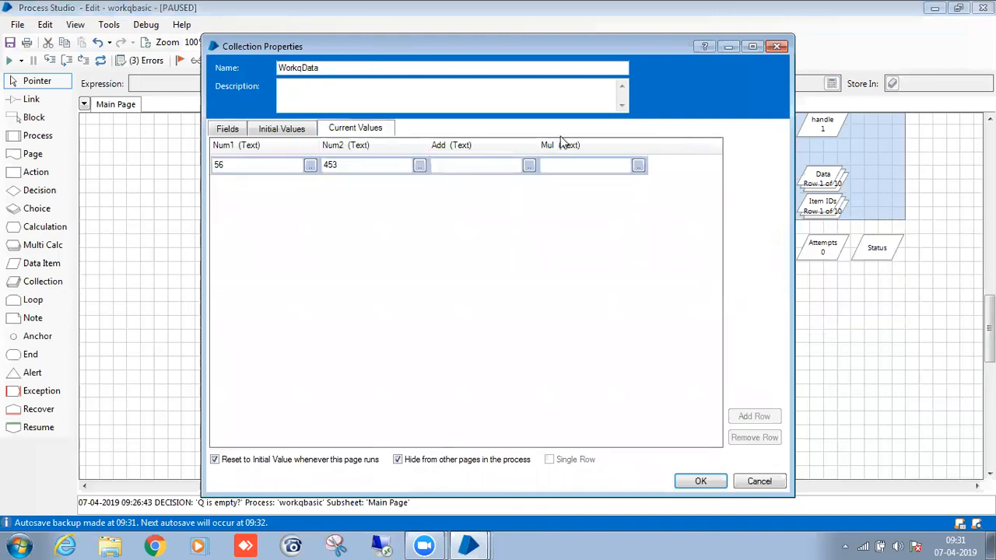
{"action": "left_click", "coordinate": [714, 480]}
Duplicate the Addition stage below the original and name the copy Multiplication
{"action": "left_click", "coordinate": [551, 379]}
{"action": "key", "text": "ctrl+c"}
{"action": "key", "text": "ctrl+v"}
{"action": "left_click", "coordinate": [542, 413]}
{"action": "double_click", "coordinate": [543, 413]}
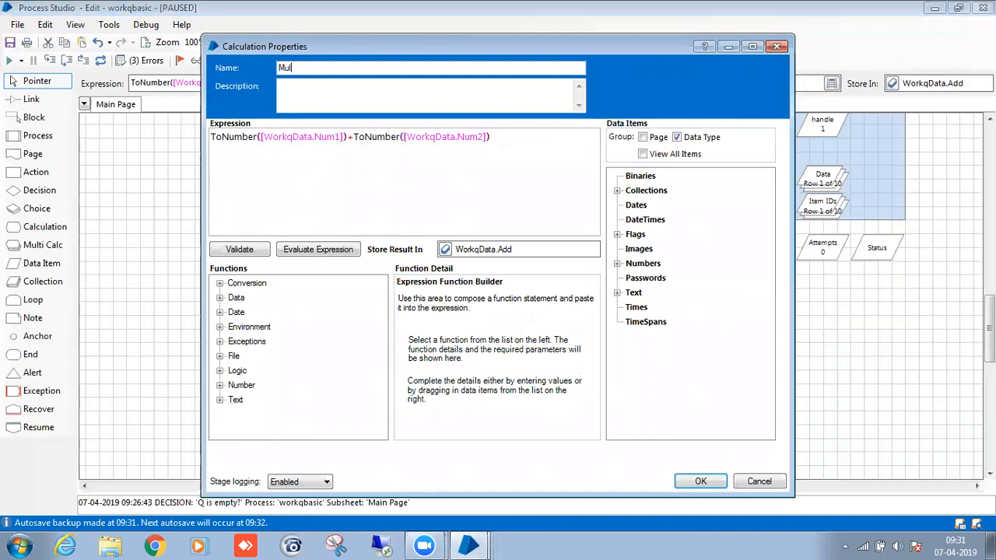
{"action": "type", "text": "Multiplication"}
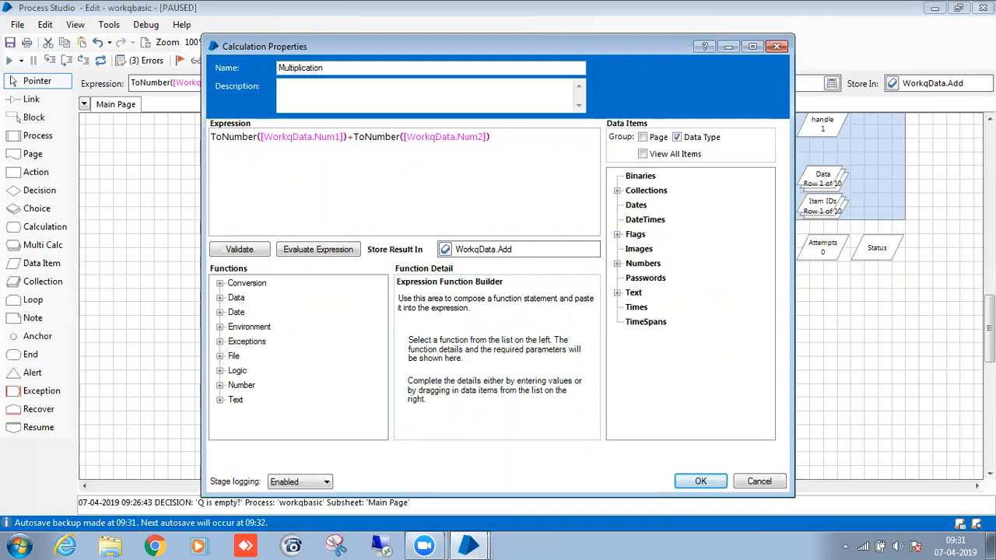
Change the Multiplication expression to ToNumber([WorkqData.Num1])*ToNumber([WorkqData.Num2]) and store the result in WorkqData.Mul
{"action": "left_click", "coordinate": [368, 160]}
{"action": "key", "text": "BackSpace"}
{"action": "type", "text": "*"}
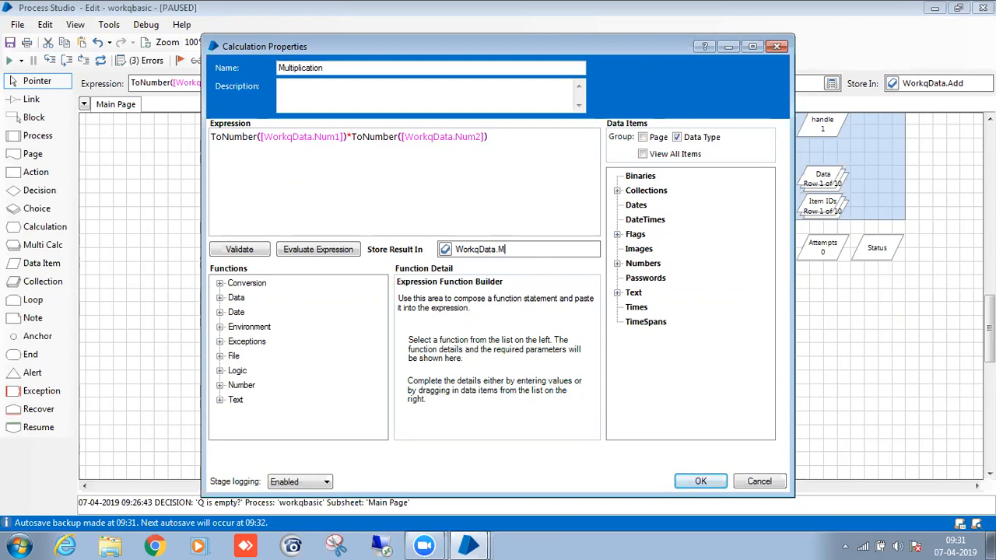
{"action": "type", "text": "l"}
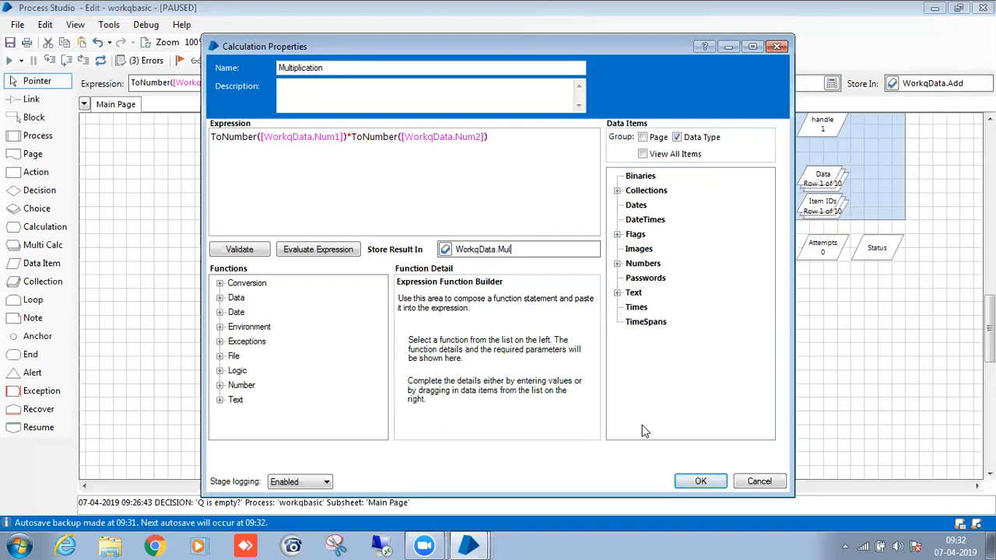
{"action": "left_click", "coordinate": [700, 481]}
{"action": "left_click", "coordinate": [592, 398]}
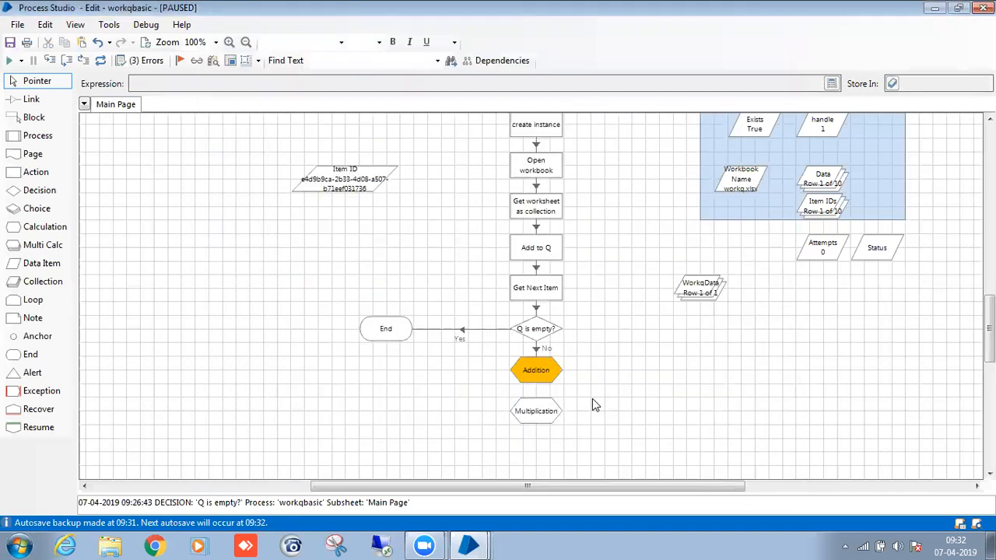
Link the Addition stage to the Multiplication stage
{"action": "left_click_drag", "start_coordinate": [544, 365], "coordinate": [543, 404]}
{"action": "scroll", "coordinate": [638, 375], "scroll_direction": "down", "scroll_amount": 1}
{"action": "scroll", "coordinate": [643, 373], "scroll_direction": "up", "scroll_amount": 1}
{"action": "scroll", "coordinate": [565, 284], "scroll_direction": "down", "scroll_amount": 3}
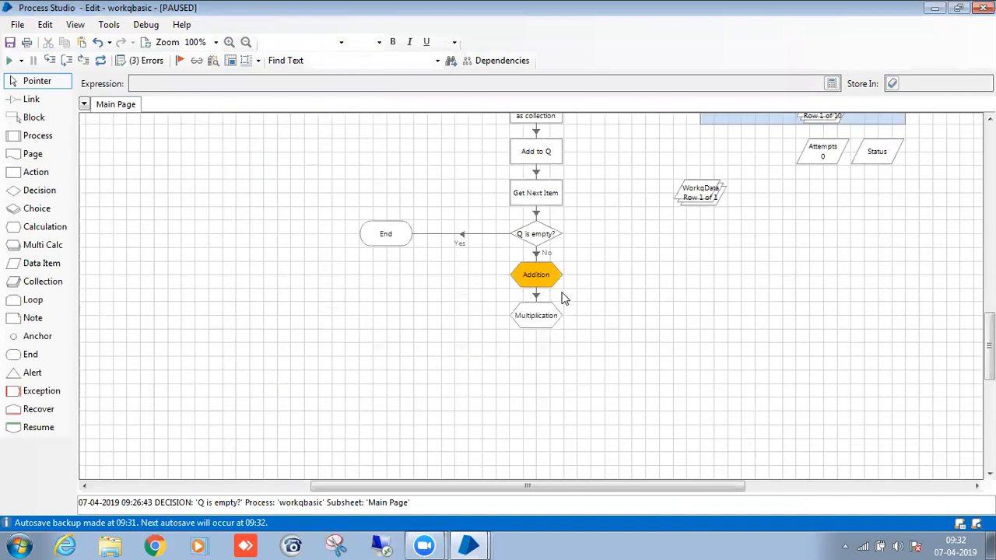
{"action": "scroll", "coordinate": [562, 297], "scroll_direction": "up", "scroll_amount": 2}
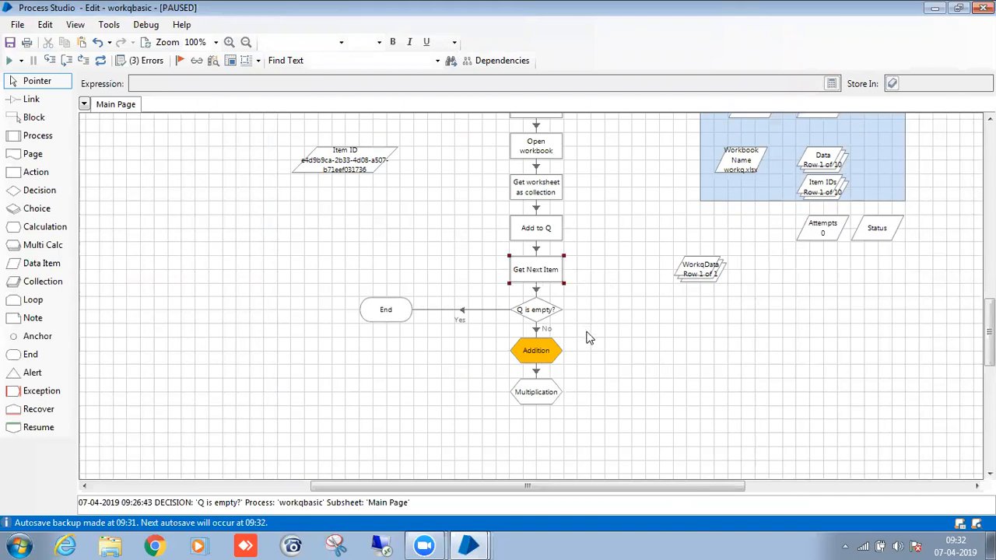
Paste a copy of the Get Next Item stage below Multiplication and rename it Mark As Completed
{"action": "key", "text": "ctrl+v"}
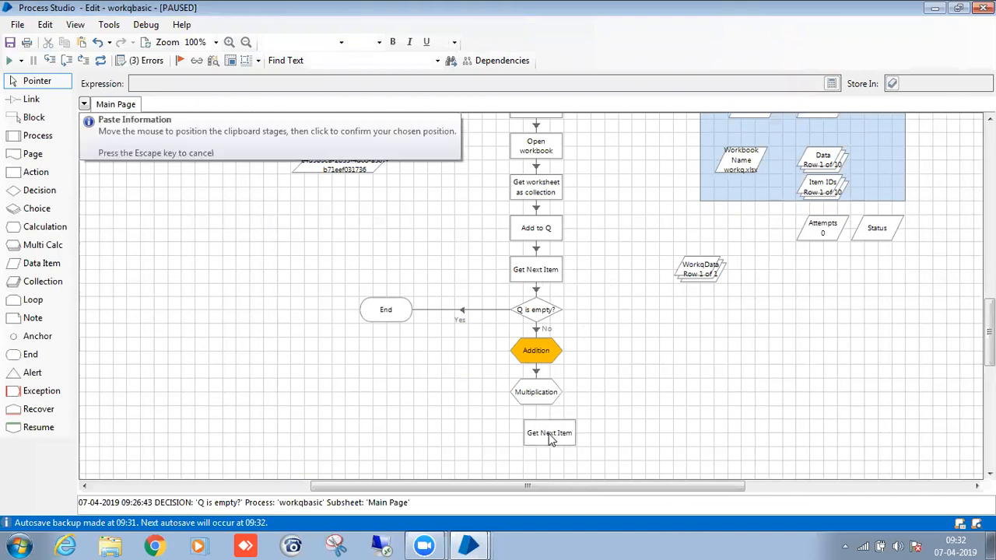
{"action": "double_click", "coordinate": [549, 433]}
{"action": "type", "text": "M"}
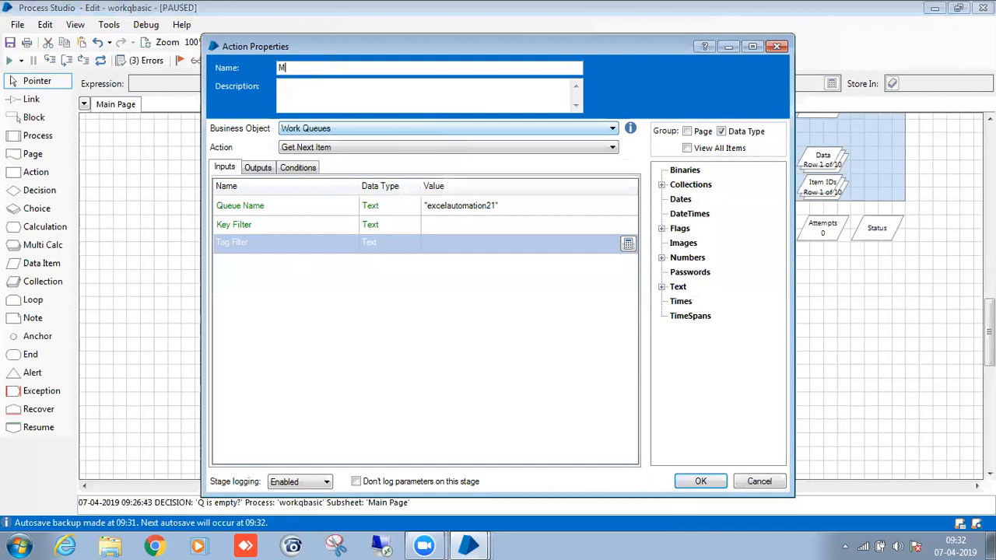
{"action": "type", "text": "ark A"}
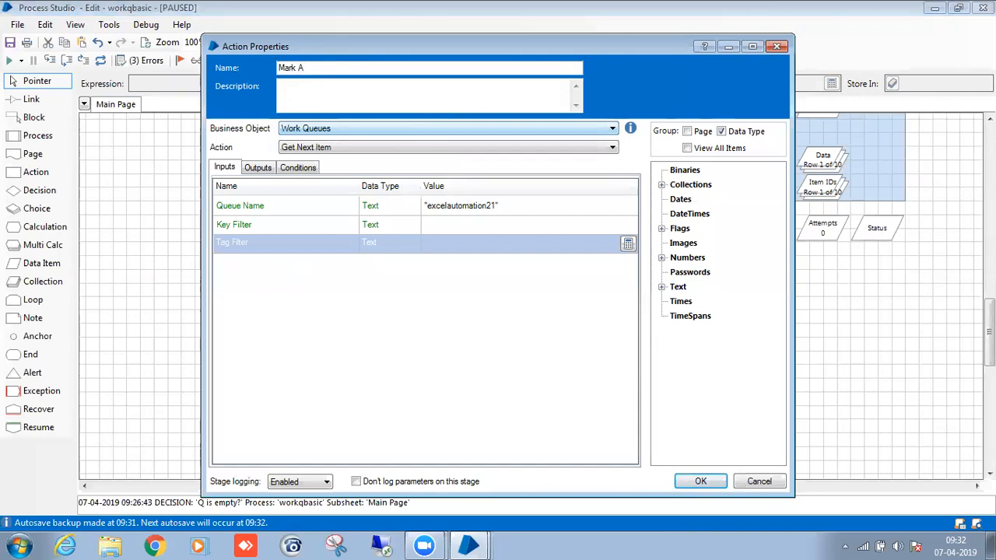
{"action": "key", "text": "BackSpace"}
{"action": "key", "text": "BackSpace"}
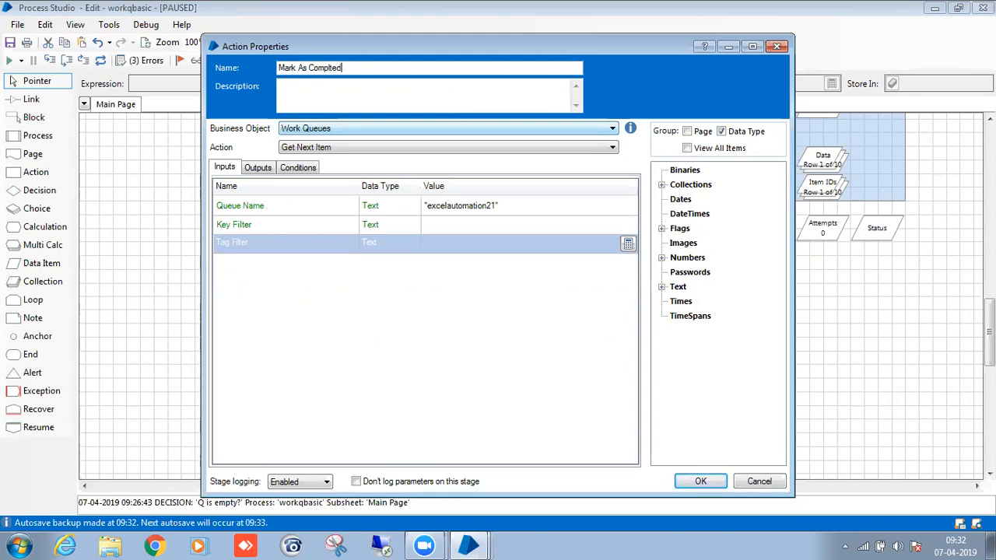
{"action": "left_click", "coordinate": [369, 69]}
{"action": "key", "text": "BackSpace"}
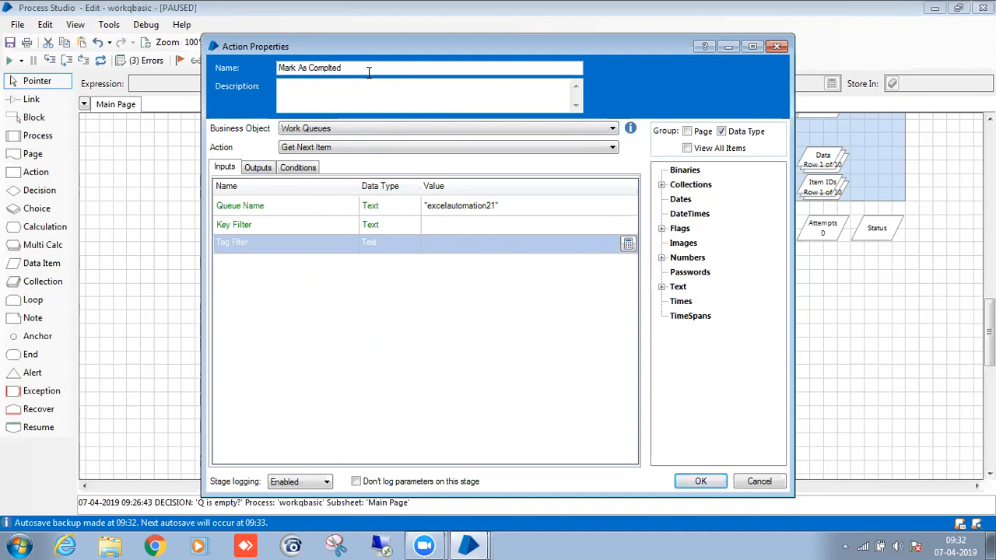
Set the Mark As Completed stage to the Work Queues action Mark Completed, with [Item ID] as its Item ID input
{"action": "left_click", "coordinate": [368, 147]}
{"action": "key", "text": "m"}
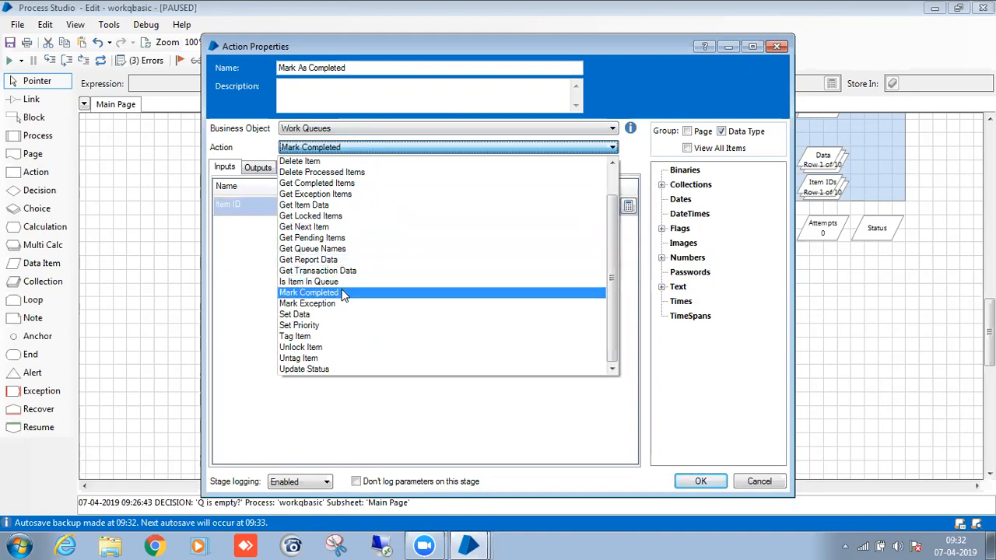
{"action": "left_click", "coordinate": [344, 293]}
{"action": "left_click", "coordinate": [252, 186]}
{"action": "left_click", "coordinate": [257, 169]}
{"action": "left_click", "coordinate": [224, 167]}
{"action": "left_click", "coordinate": [253, 205]}
{"action": "left_click_drag", "start_coordinate": [253, 205], "coordinate": [216, 217]}
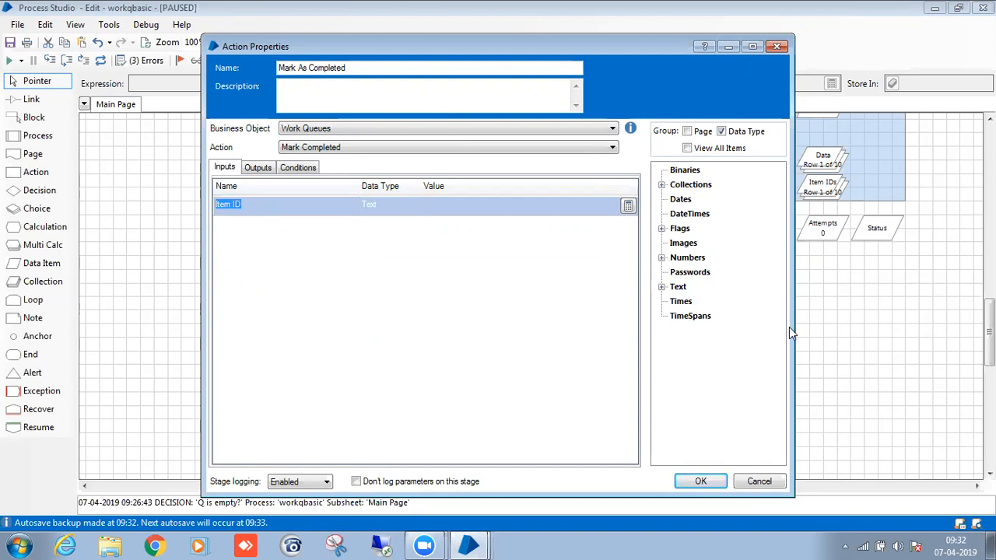
{"action": "left_click", "coordinate": [663, 287]}
{"action": "left_click_drag", "start_coordinate": [697, 316], "coordinate": [497, 226]}
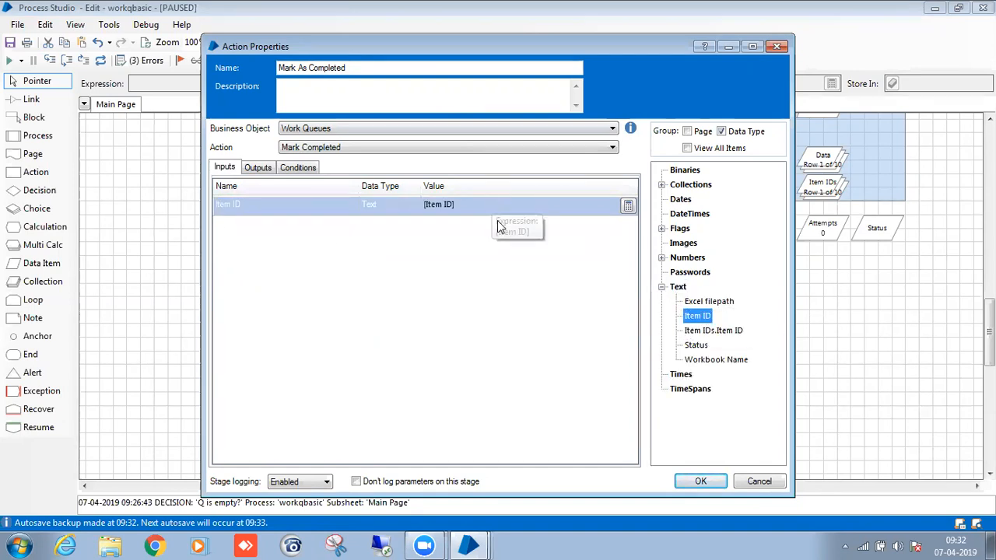
{"action": "left_click", "coordinate": [257, 167]}
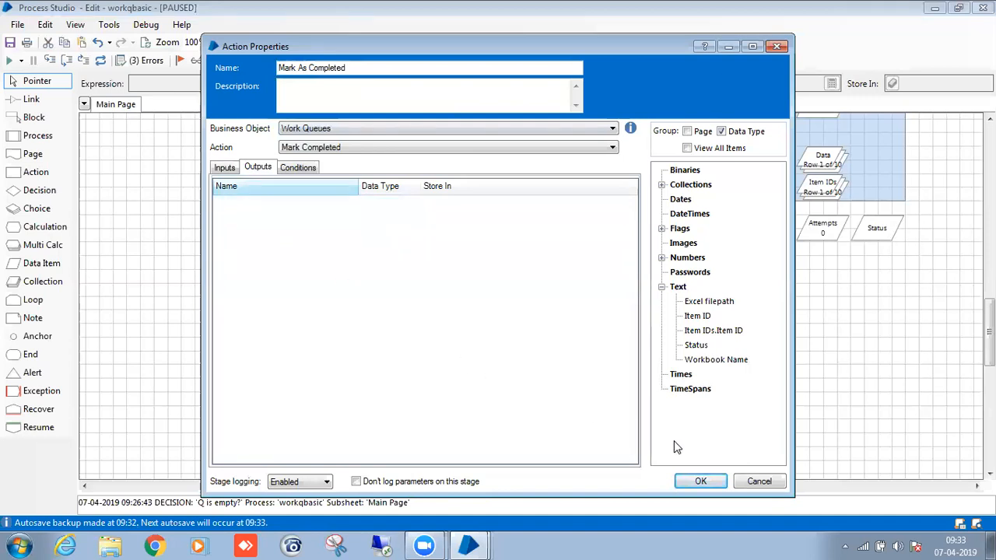
{"action": "left_click", "coordinate": [692, 481]}
Link Multiplication to Mark As Completed, and loop Mark As Completed back to Get Next Item through two anchors
{"action": "left_click", "coordinate": [626, 422]}
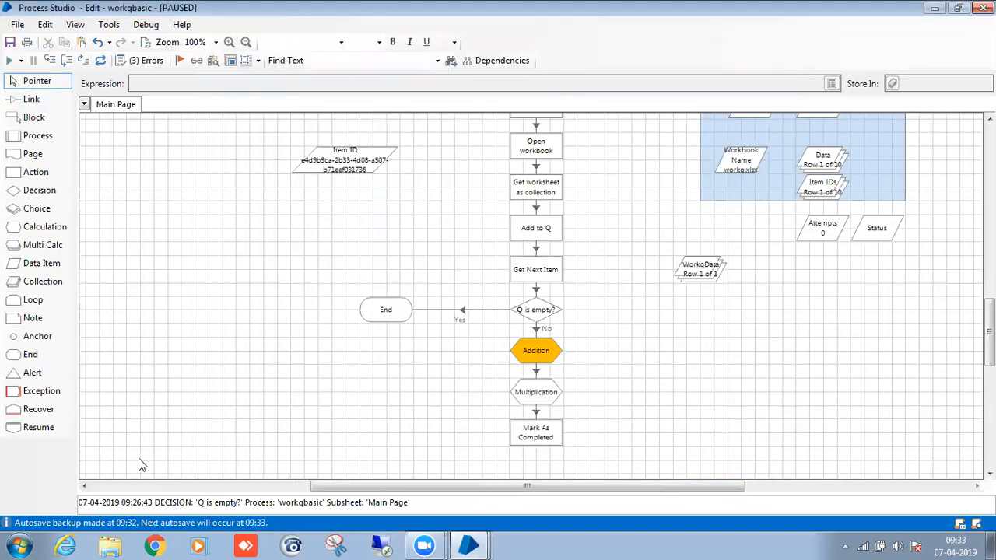
{"action": "left_click_drag", "start_coordinate": [31, 354], "coordinate": [627, 280]}
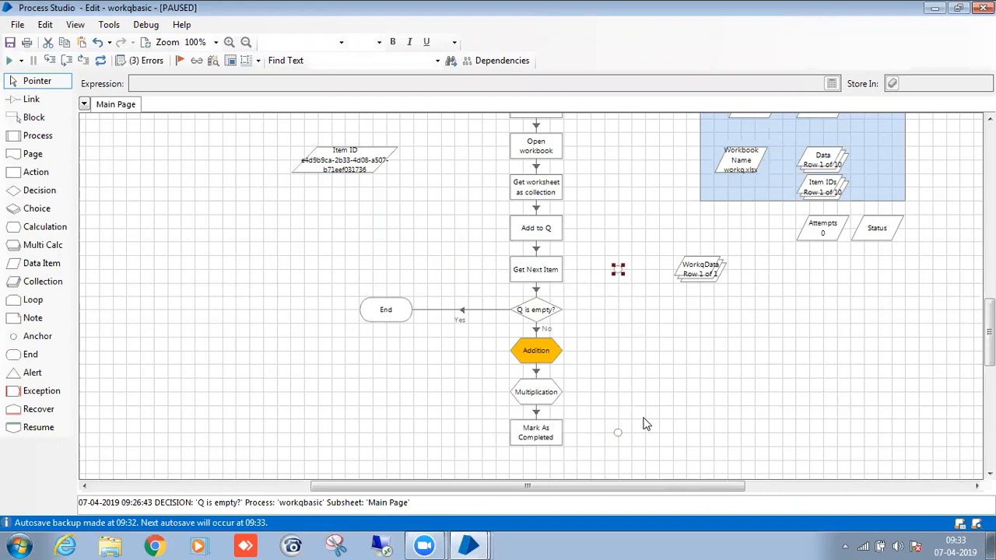
{"action": "left_click_drag", "start_coordinate": [544, 440], "coordinate": [554, 269]}
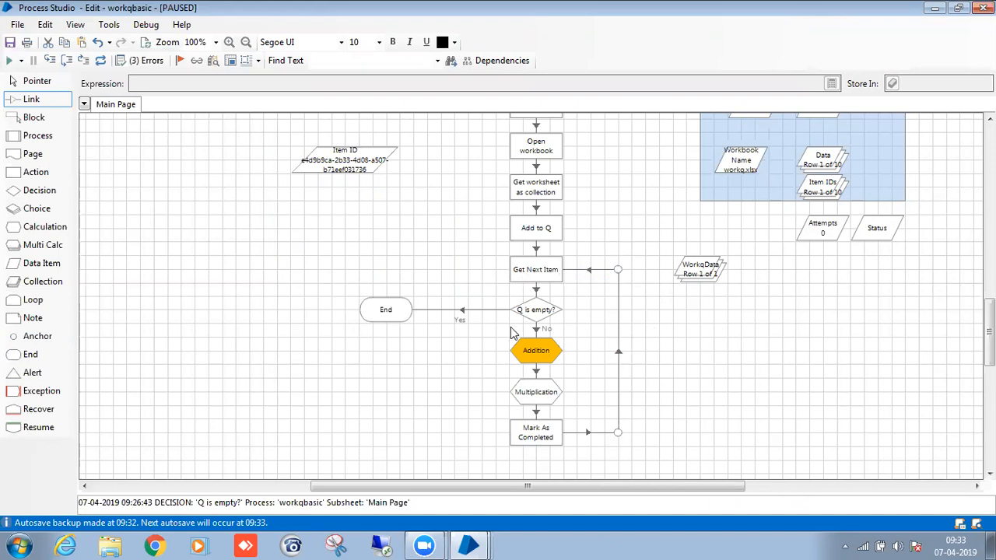
{"action": "key", "text": "Escape"}
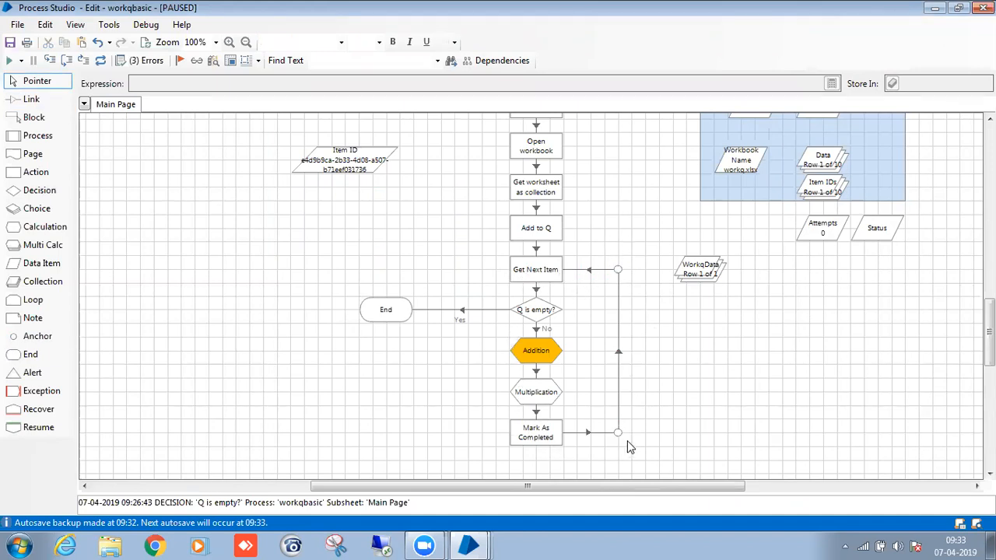
{"action": "left_click", "coordinate": [536, 269]}
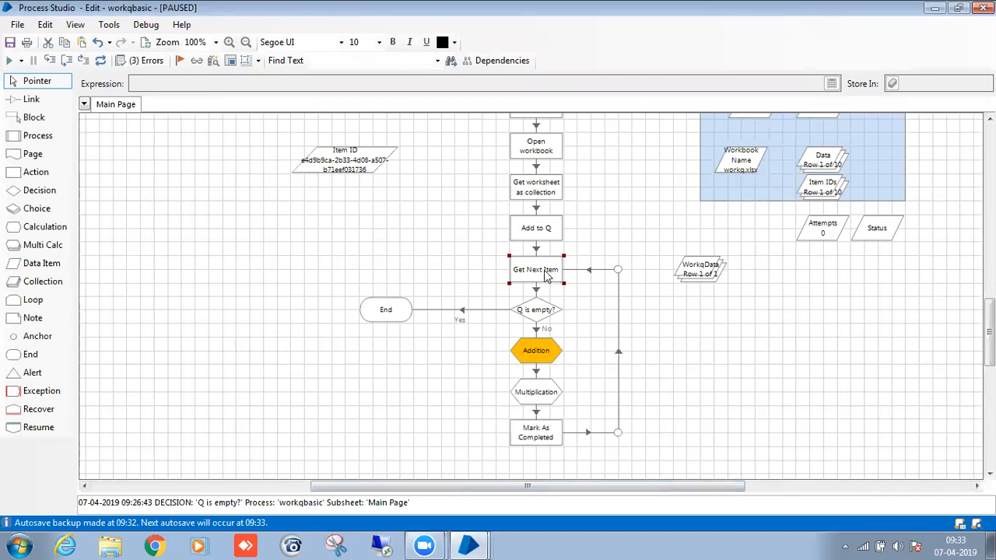
{"action": "left_click", "coordinate": [540, 312]}
{"action": "left_click", "coordinate": [540, 362]}
{"action": "left_click", "coordinate": [543, 391]}
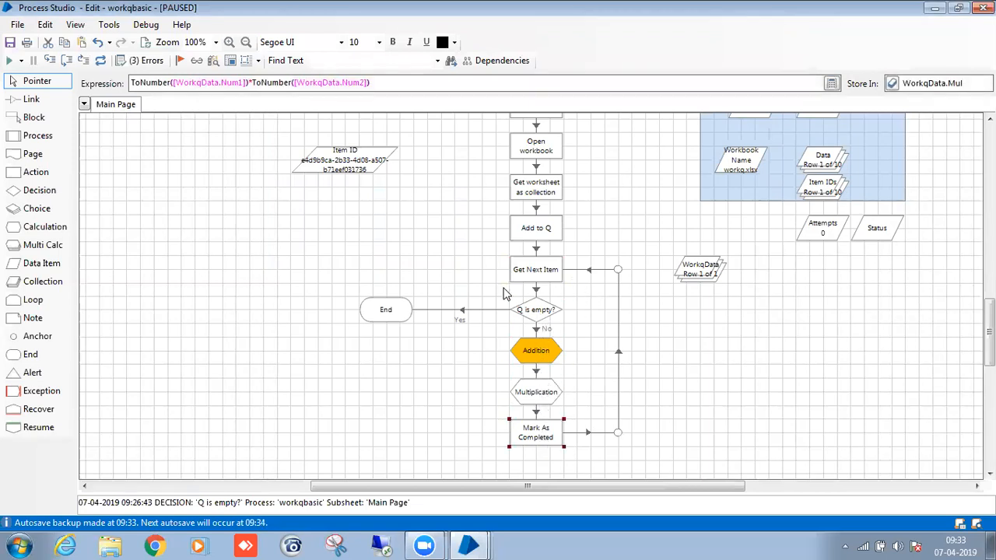
{"action": "left_click", "coordinate": [529, 440]}
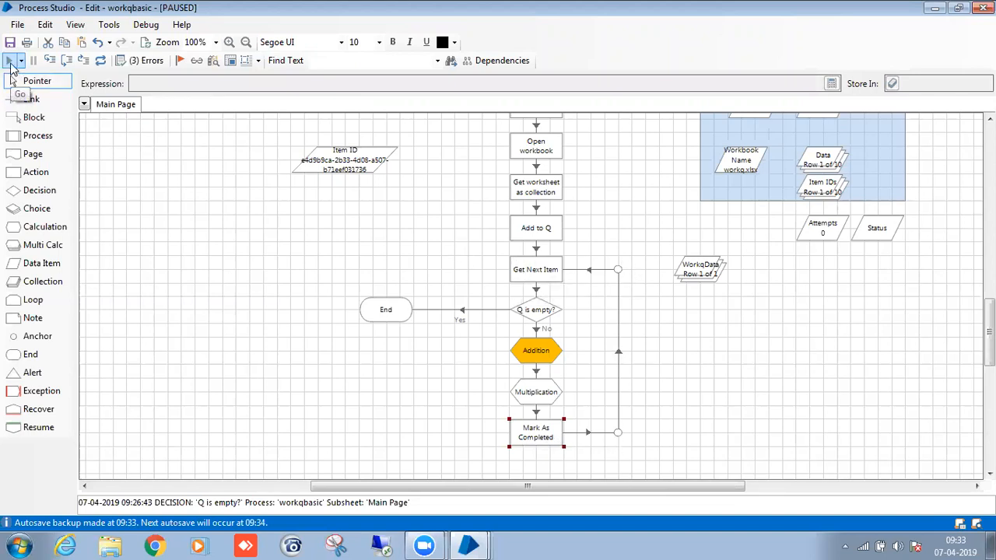
Run the process, pause it at the Mark As Completed stage, and check the current values of the WorkqData collection
{"action": "left_click", "coordinate": [9, 60]}
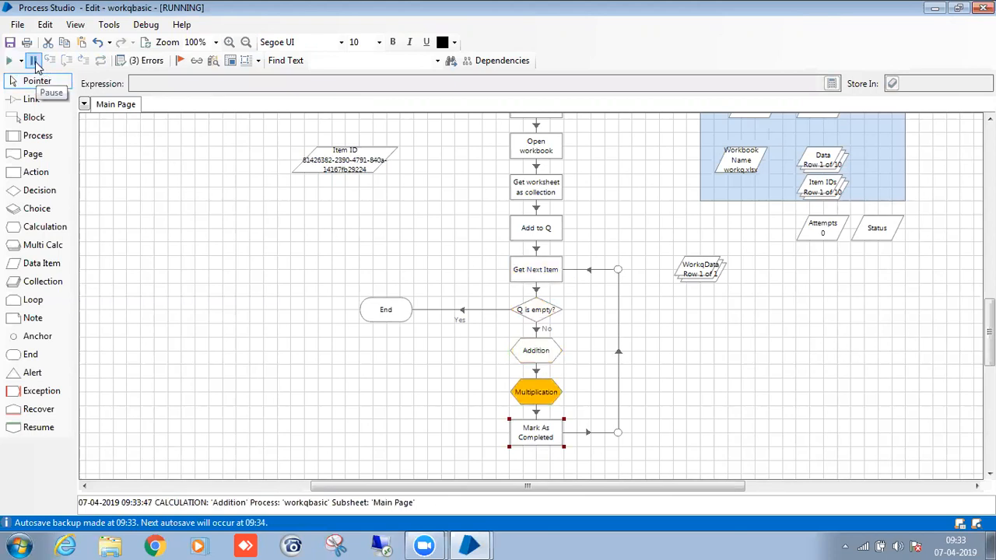
{"action": "left_click", "coordinate": [35, 67]}
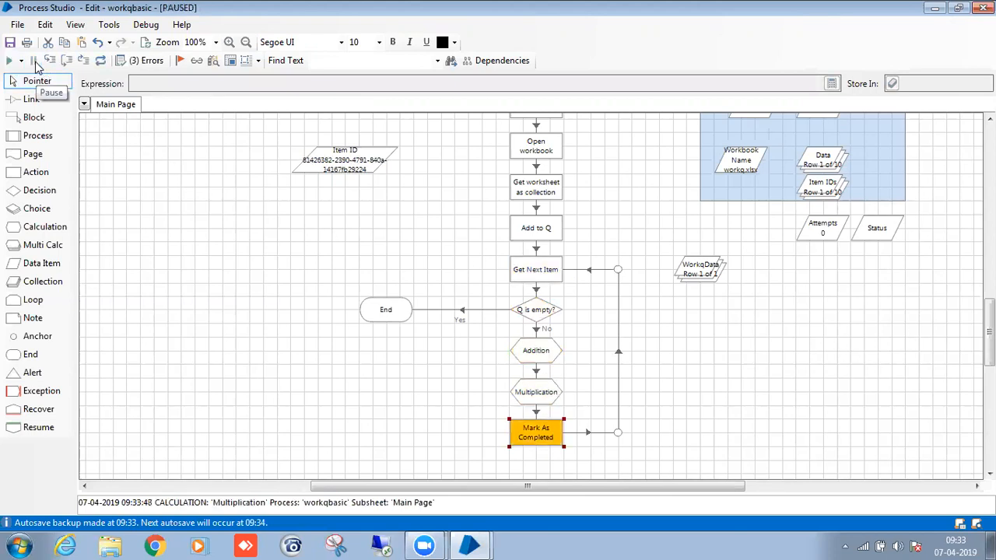
{"action": "double_click", "coordinate": [702, 269]}
{"action": "left_click", "coordinate": [373, 130]}
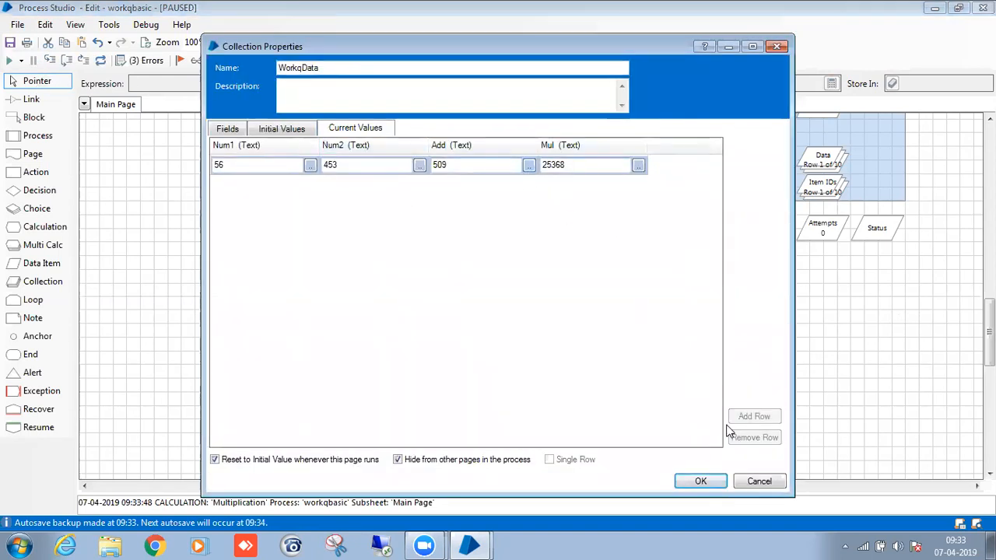
{"action": "left_click", "coordinate": [700, 481]}
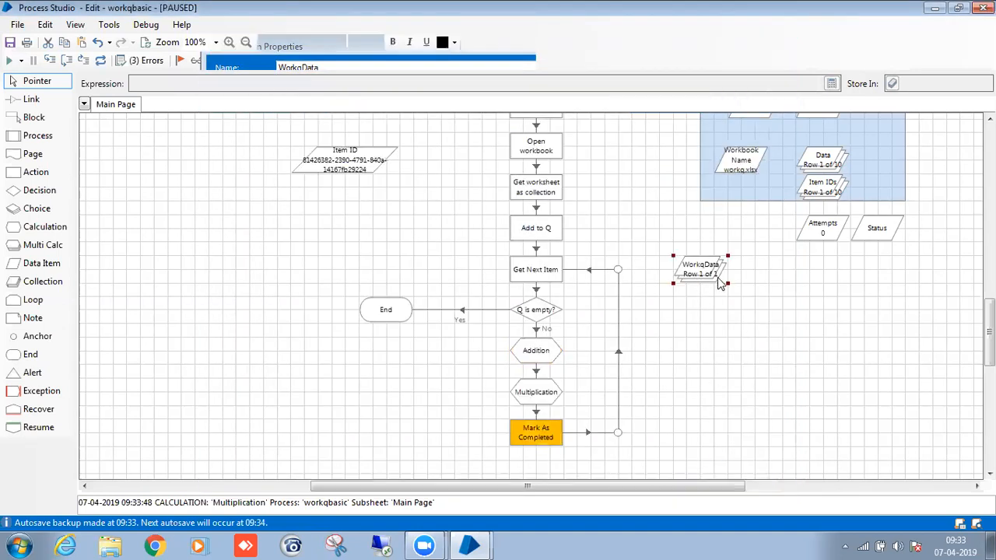
Move the WorkqData collection farther from the loop-back link and widen its shape
{"action": "left_click_drag", "start_coordinate": [711, 283], "coordinate": [770, 281]}
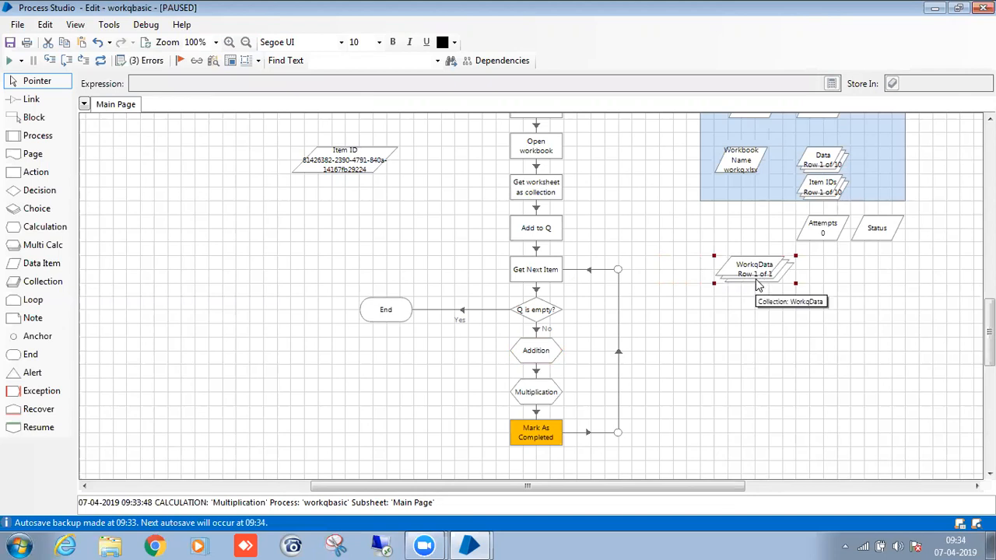
{"action": "scroll", "coordinate": [625, 305], "scroll_direction": "up", "scroll_amount": 5}
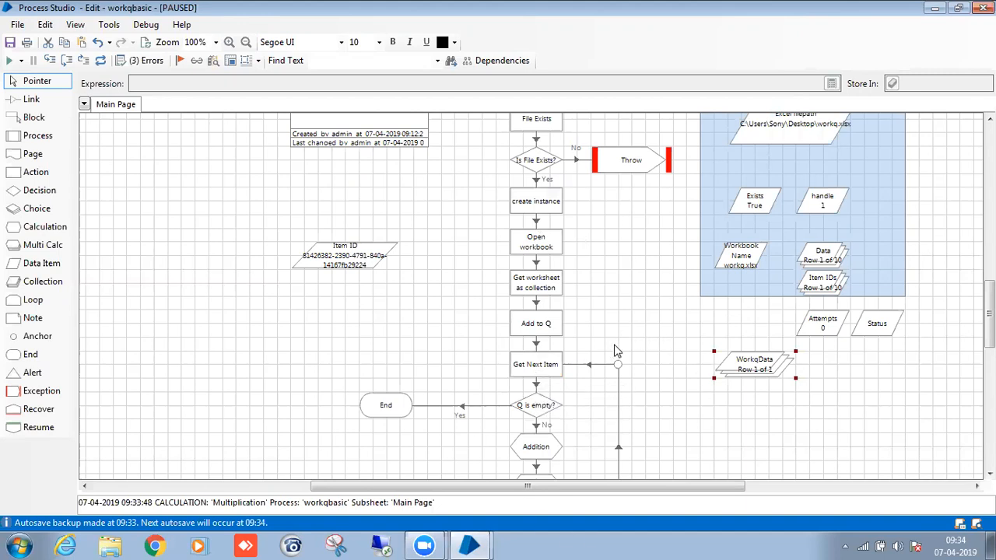
{"action": "scroll", "coordinate": [614, 350], "scroll_direction": "down", "scroll_amount": 6}
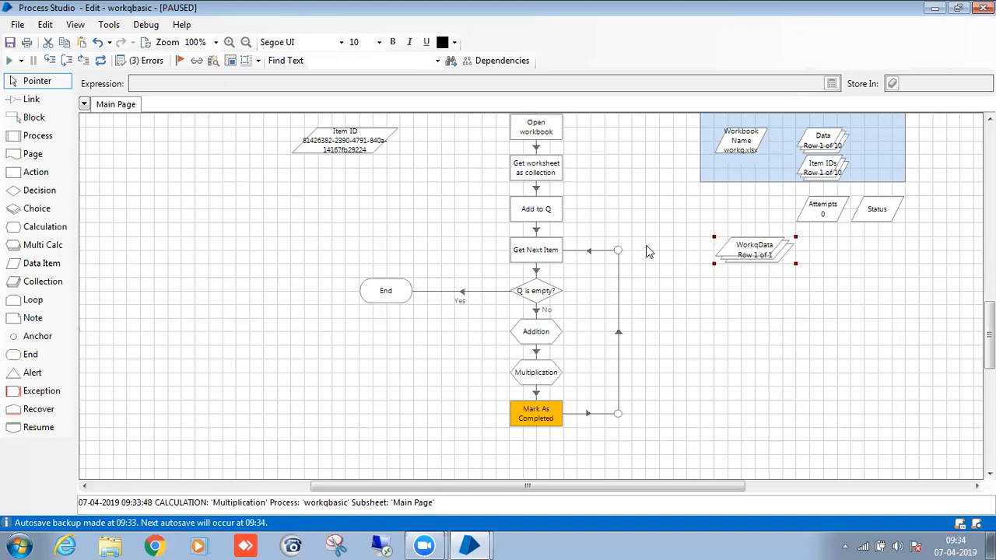
Recheck the Num1, Num2, Add and Mul current values in the WorkqData collection
{"action": "double_click", "coordinate": [741, 249]}
{"action": "left_click", "coordinate": [371, 128]}
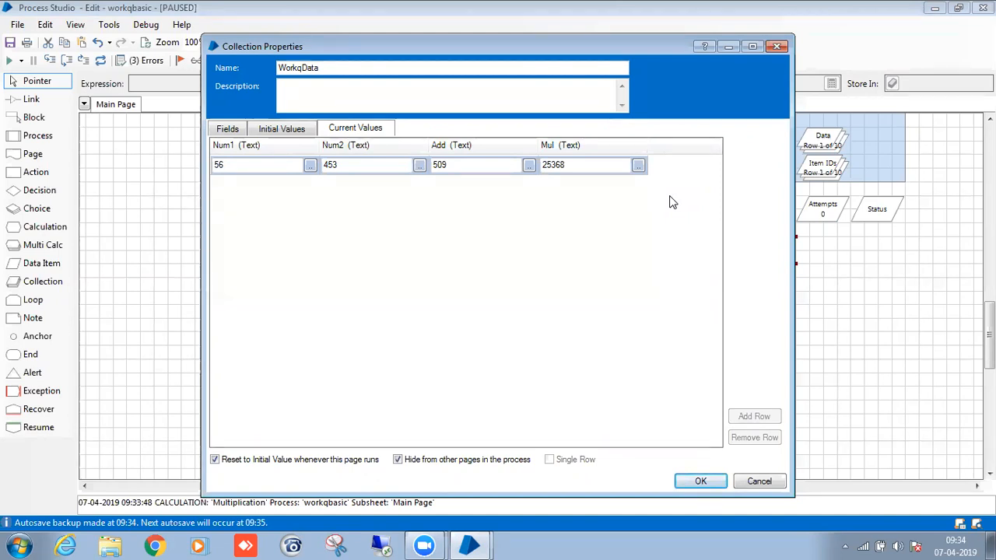
{"action": "left_click", "coordinate": [704, 483]}
{"action": "scroll", "coordinate": [732, 423], "scroll_direction": "down", "scroll_amount": 3}
{"action": "scroll", "coordinate": [729, 410], "scroll_direction": "up", "scroll_amount": 3}
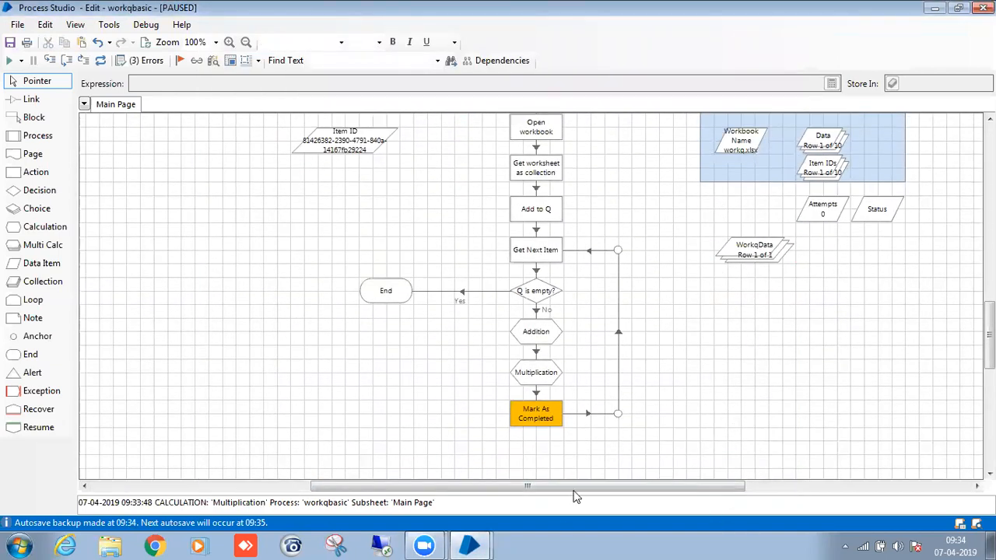
Refresh the excelautomation21 queue in the Control room, examine its item statuses, and return to Process Studio
{"action": "mouse_move", "coordinate": [469, 545]}
{"action": "left_click", "coordinate": [452, 478]}
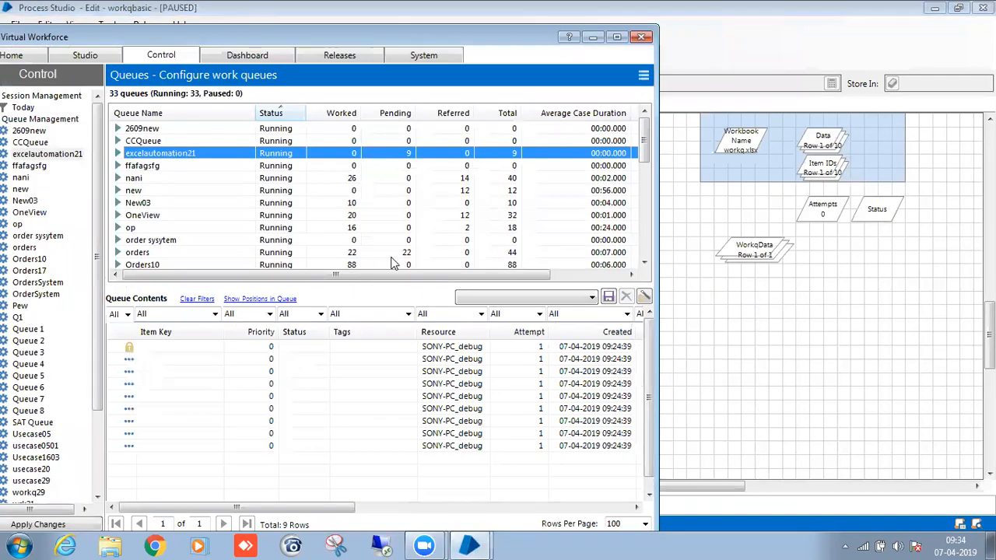
{"action": "left_click", "coordinate": [642, 76]}
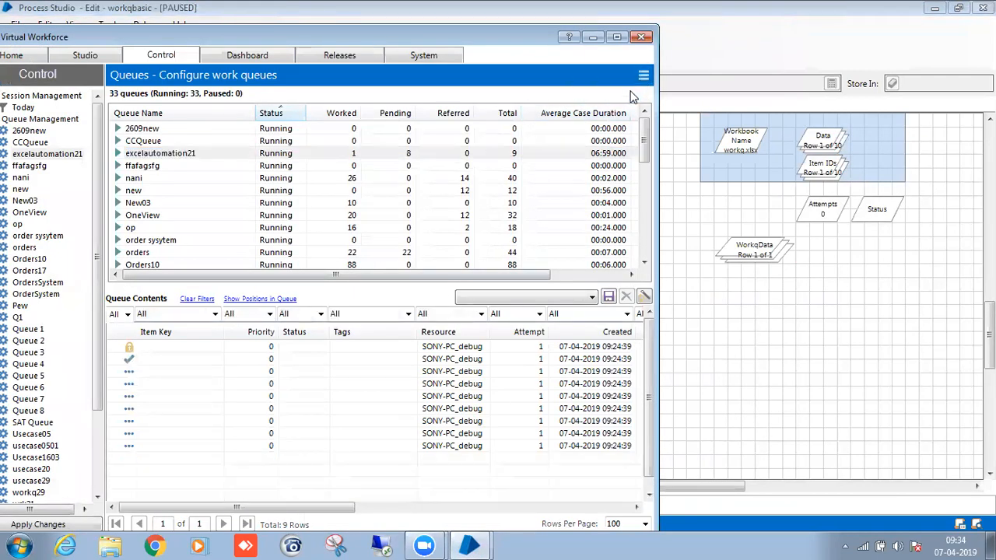
{"action": "left_click", "coordinate": [138, 361]}
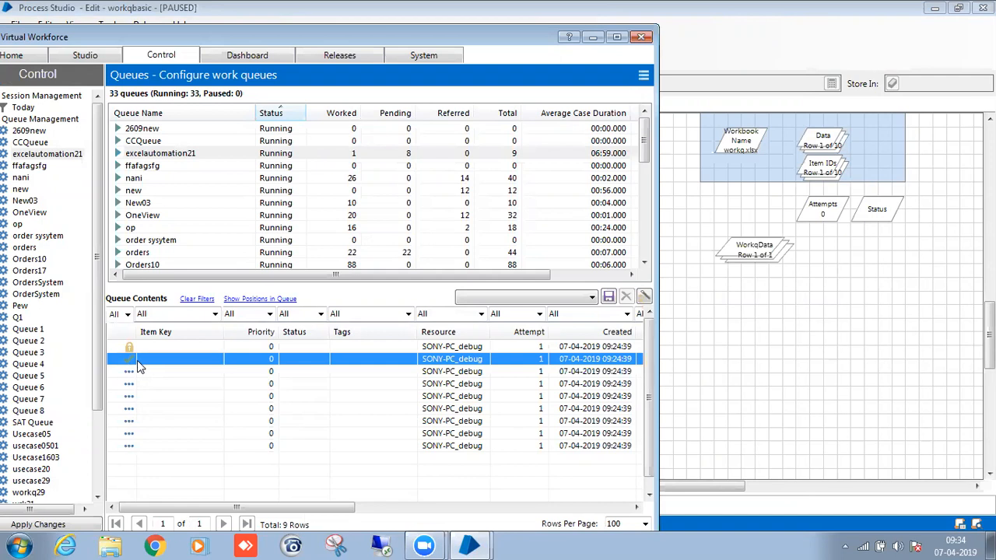
{"action": "mouse_move", "coordinate": [129, 364]}
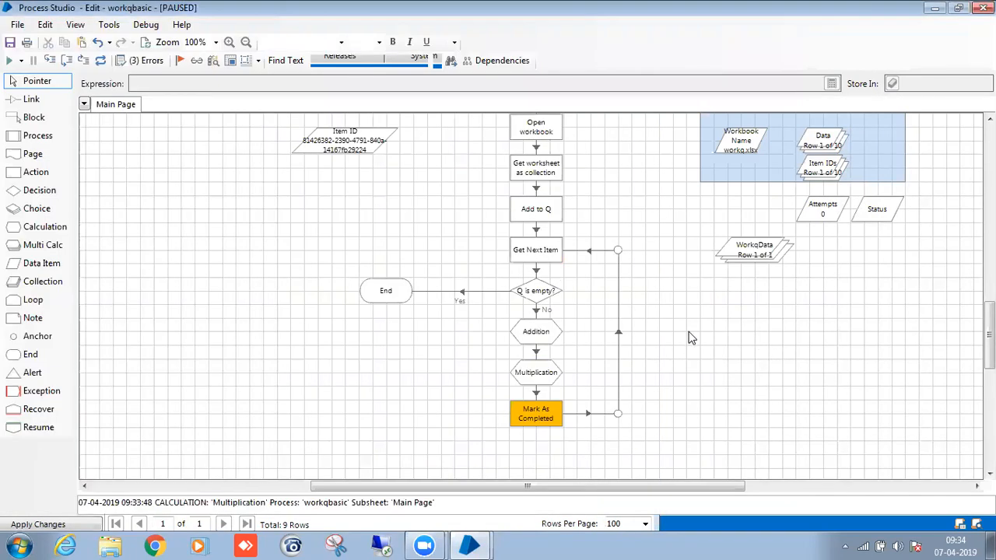
{"action": "left_click", "coordinate": [685, 341]}
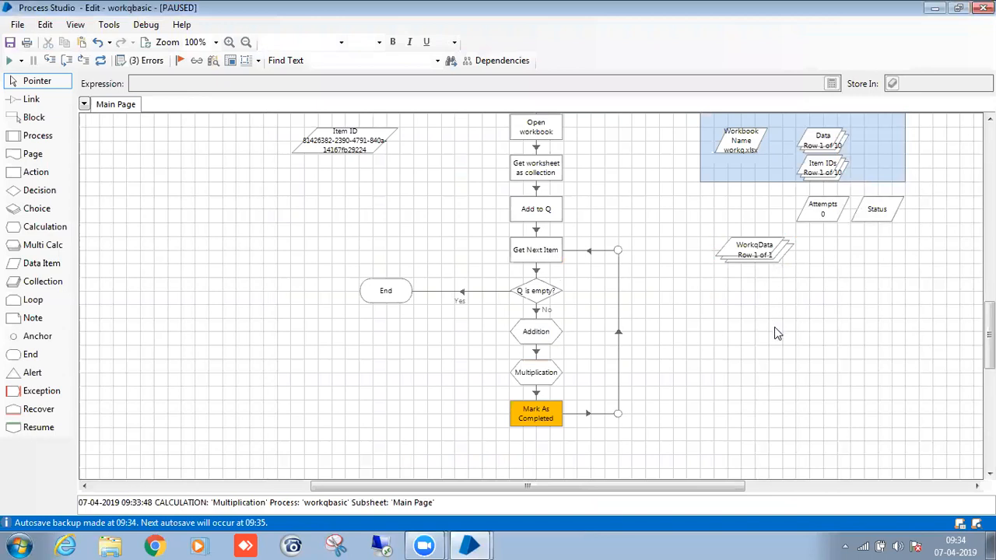
Add a collection below WorkqData and name it Final Collection
{"action": "left_click", "coordinate": [785, 342]}
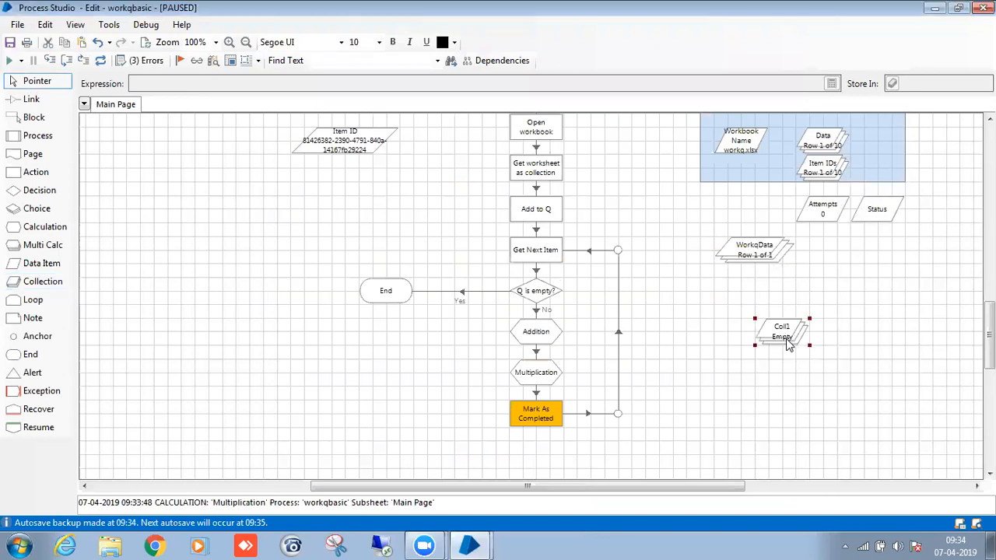
{"action": "double_click", "coordinate": [786, 342]}
{"action": "key", "text": "BackSpace"}
{"action": "type", "text": "Final Collection"}
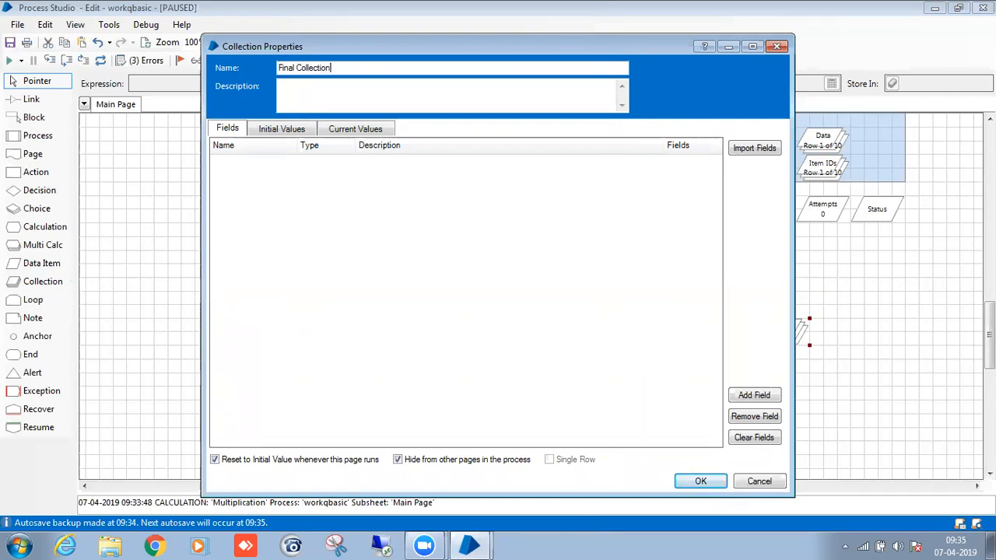
{"action": "left_click", "coordinate": [689, 482]}
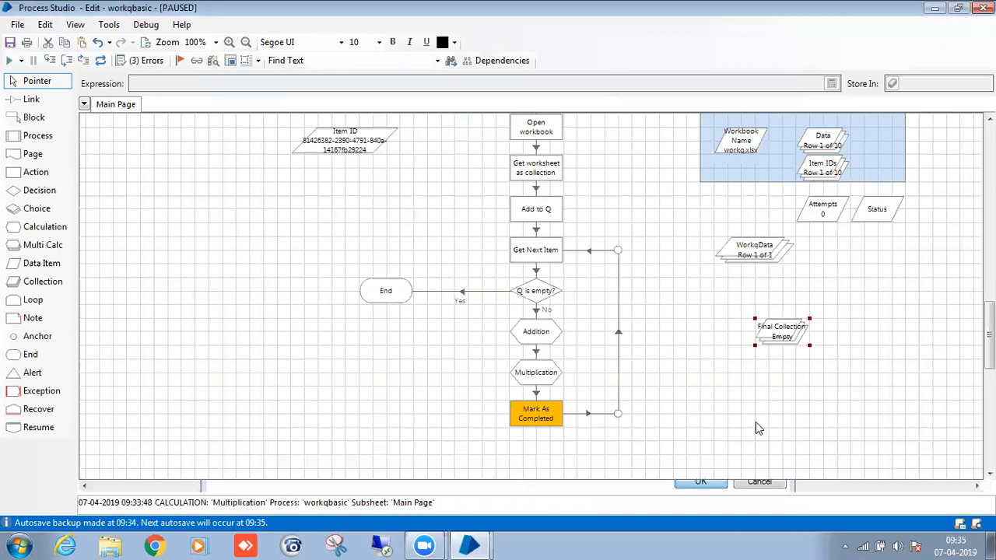
Replace the link between the two loop-back anchors with an action stage named Append rows to collection
{"action": "left_click", "coordinate": [620, 413]}
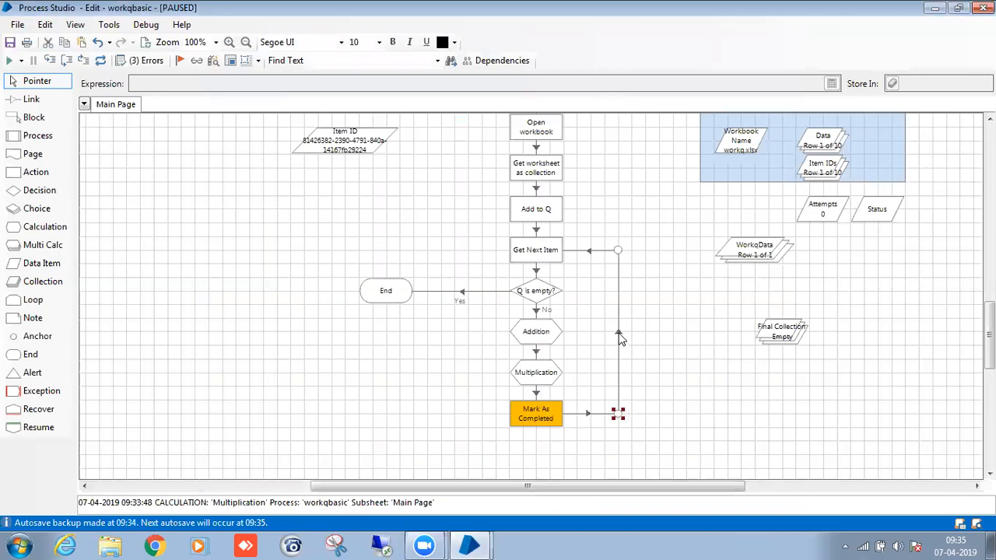
{"action": "left_click", "coordinate": [618, 350]}
{"action": "key", "text": "Delete"}
{"action": "key", "text": "a"}
{"action": "left_click", "coordinate": [617, 372]}
{"action": "double_click", "coordinate": [614, 371]}
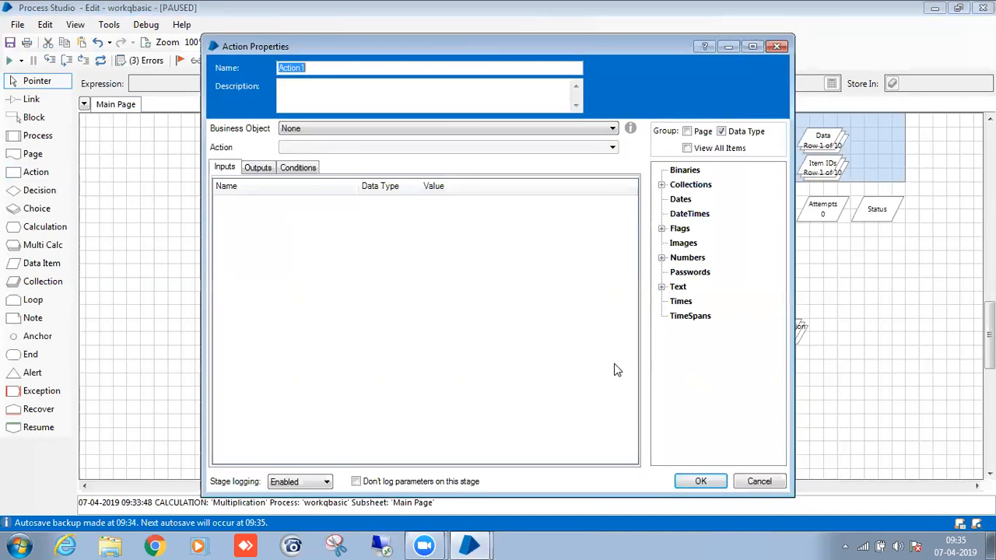
{"action": "key", "text": "BackSpace"}
{"action": "type", "text": "Append rows"}
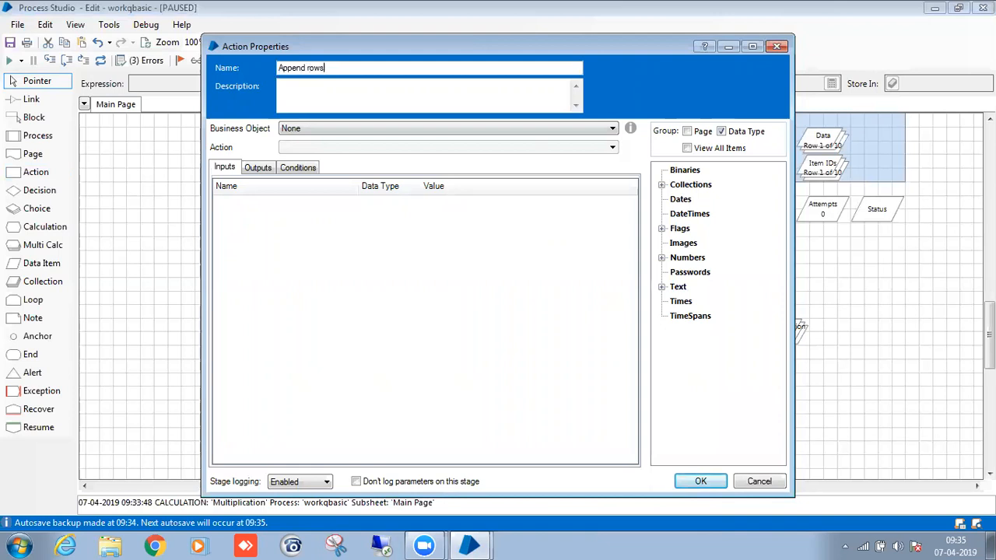
{"action": "type", "text": " to collection"}
Assign the Utility - Collection Manipulation business object and its Append Rows to Collection action to the new stage
{"action": "left_click", "coordinate": [525, 132]}
{"action": "key", "text": "Down"}
{"action": "key", "text": "Down"}
{"action": "key", "text": "Down"}
{"action": "key", "text": "Down"}
{"action": "key", "text": "Down"}
{"action": "key", "text": "Down"}
{"action": "key", "text": "Down"}
{"action": "key", "text": "Down"}
{"action": "key", "text": "Down"}
{"action": "key", "text": "Down"}
{"action": "key", "text": "Down"}
{"action": "key", "text": "Down"}
{"action": "key", "text": "Down"}
{"action": "key", "text": "Down"}
{"action": "key", "text": "Down"}
{"action": "key", "text": "Down"}
{"action": "key", "text": "Down"}
{"action": "key", "text": "Down"}
{"action": "key", "text": "Down"}
{"action": "key", "text": "Down"}
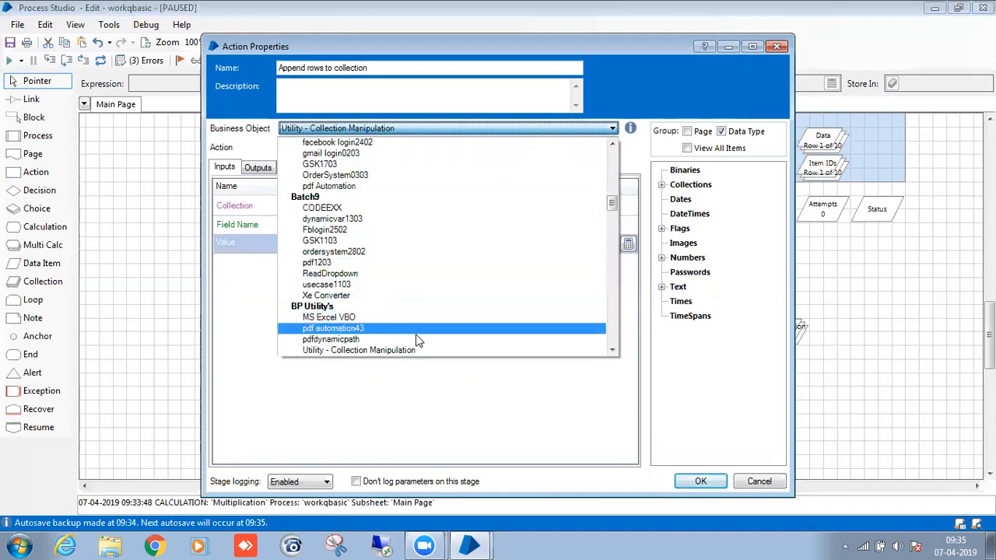
{"action": "left_click", "coordinate": [417, 350]}
{"action": "left_click", "coordinate": [412, 148]}
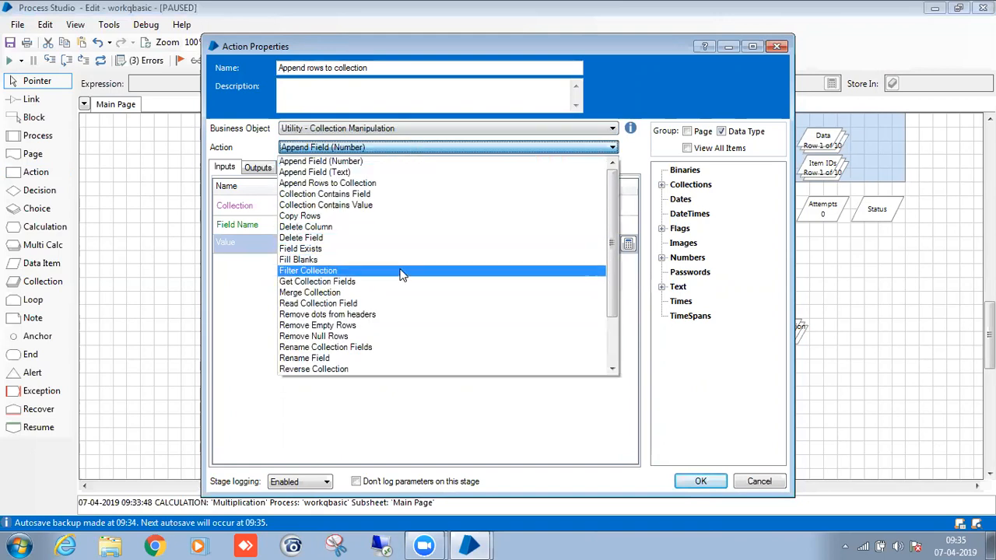
{"action": "scroll", "coordinate": [389, 226], "scroll_direction": "down", "scroll_amount": 2}
{"action": "scroll", "coordinate": [389, 230], "scroll_direction": "up", "scroll_amount": 2}
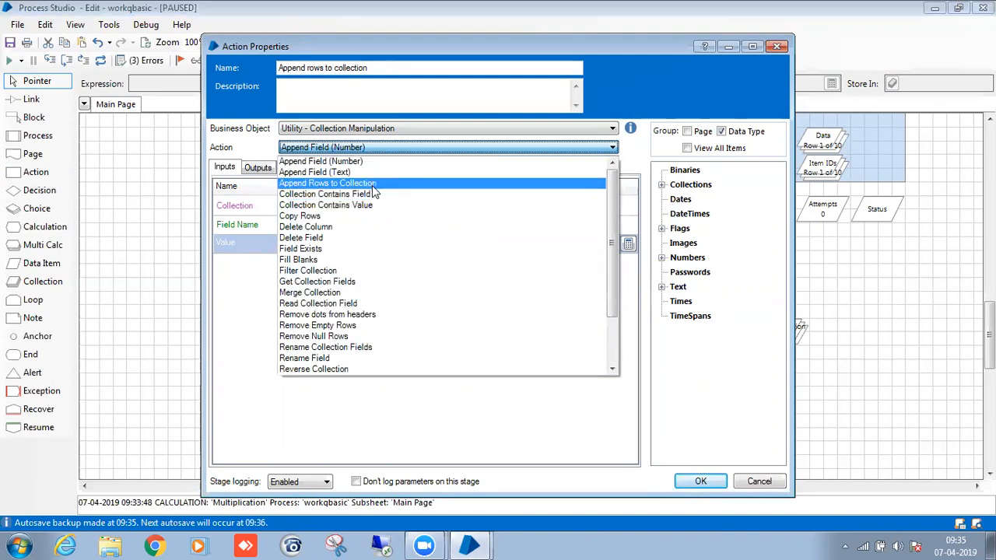
{"action": "left_click", "coordinate": [370, 183]}
Set the Main Collection input to [Final Collection] and the Collection to Append input to [WorkqData]
{"action": "left_click", "coordinate": [473, 205]}
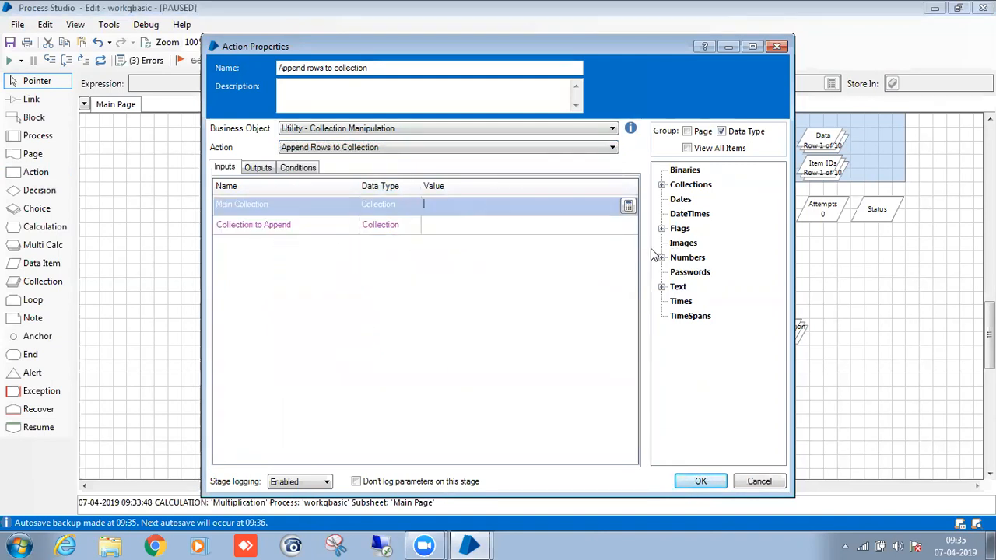
{"action": "left_click", "coordinate": [661, 185]}
{"action": "left_click_drag", "start_coordinate": [697, 215], "coordinate": [560, 207]}
{"action": "left_click", "coordinate": [556, 226]}
{"action": "left_click_drag", "start_coordinate": [705, 243], "coordinate": [530, 231]}
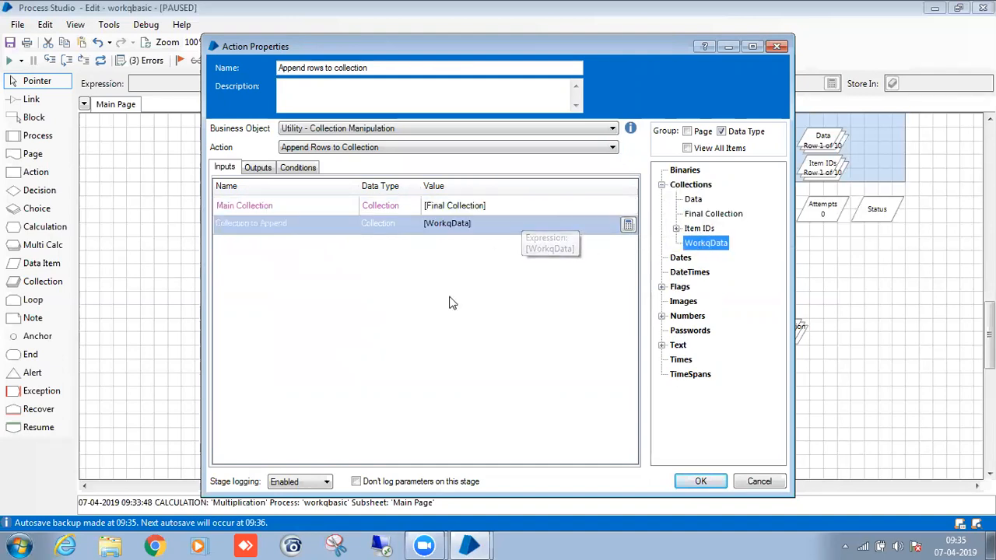
Store the Combined Collection output in Final Collection, recheck the inputs, and accept the action's properties
{"action": "left_click", "coordinate": [264, 168]}
{"action": "left_click", "coordinate": [436, 206]}
{"action": "left_click_drag", "start_coordinate": [697, 219], "coordinate": [532, 205]}
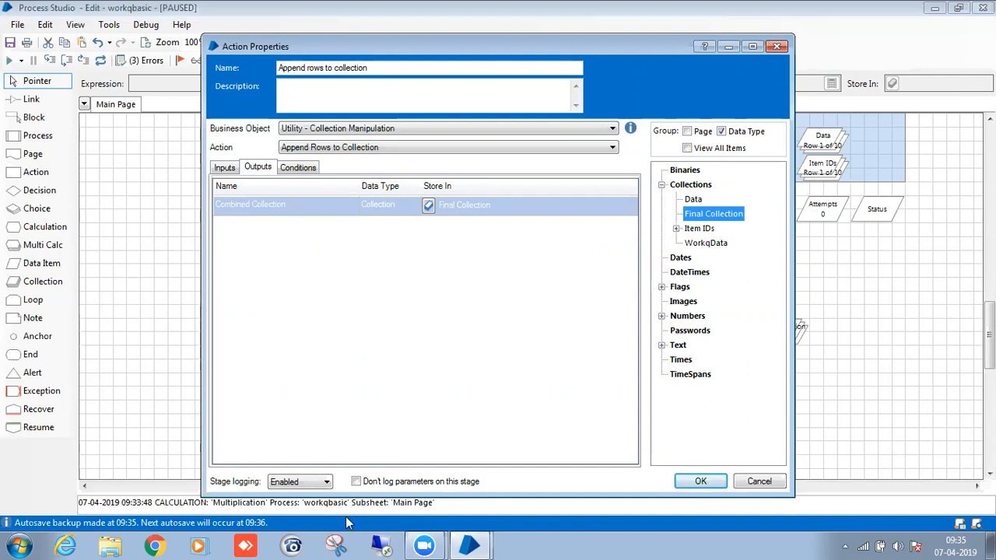
{"action": "left_click", "coordinate": [224, 168]}
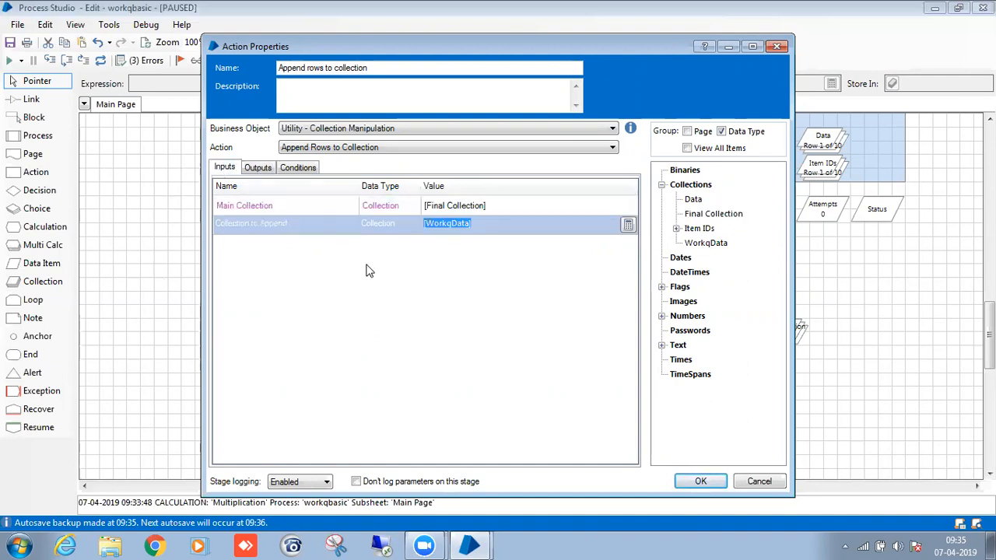
{"action": "left_click", "coordinate": [472, 206]}
{"action": "left_click", "coordinate": [474, 229]}
{"action": "left_click", "coordinate": [258, 167]}
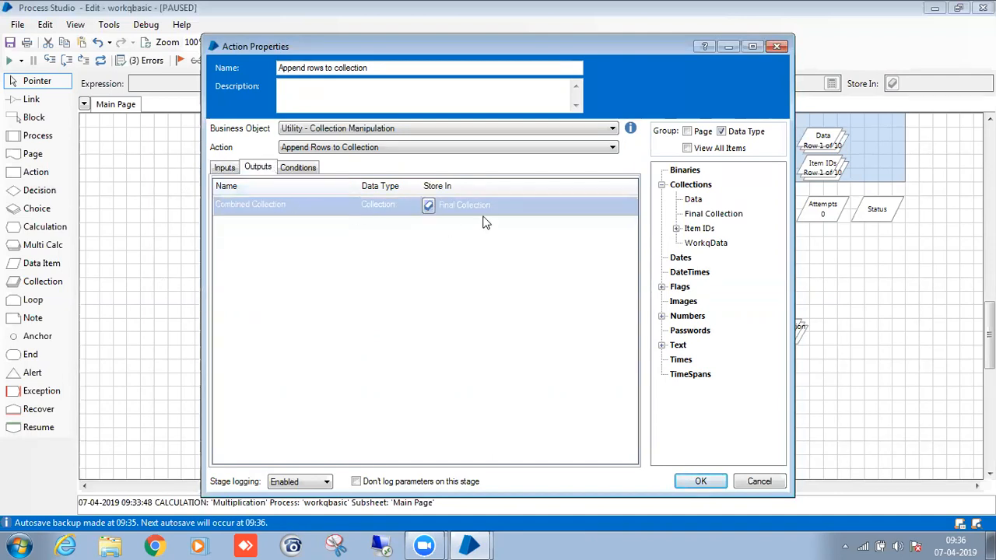
{"action": "left_click", "coordinate": [698, 482]}
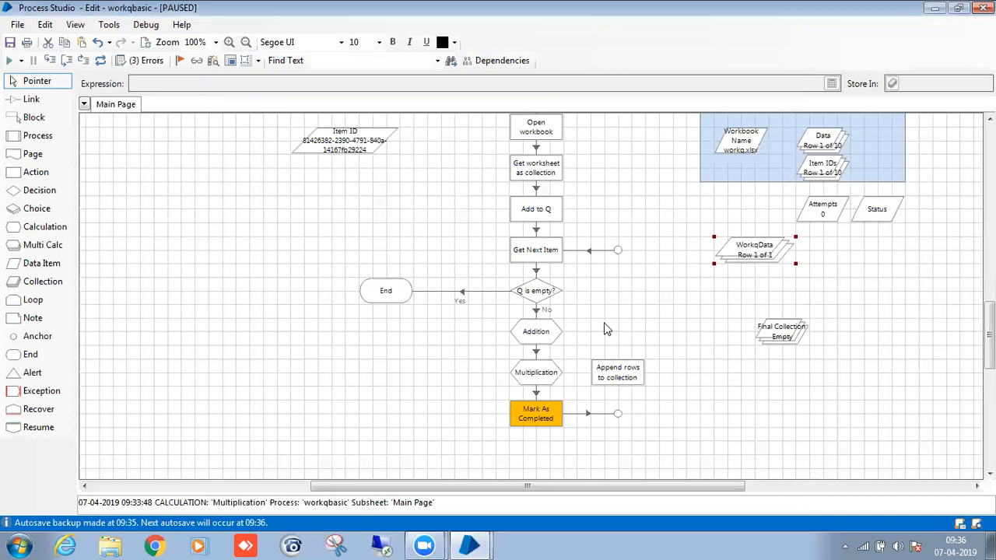
Link the anchor beside Mark As Completed to Append rows to collection, and that action to the anchor beside Get Next Item
{"action": "left_click", "coordinate": [548, 260]}
{"action": "left_click", "coordinate": [630, 378]}
{"action": "key", "text": "l"}
{"action": "left_click", "coordinate": [614, 381]}
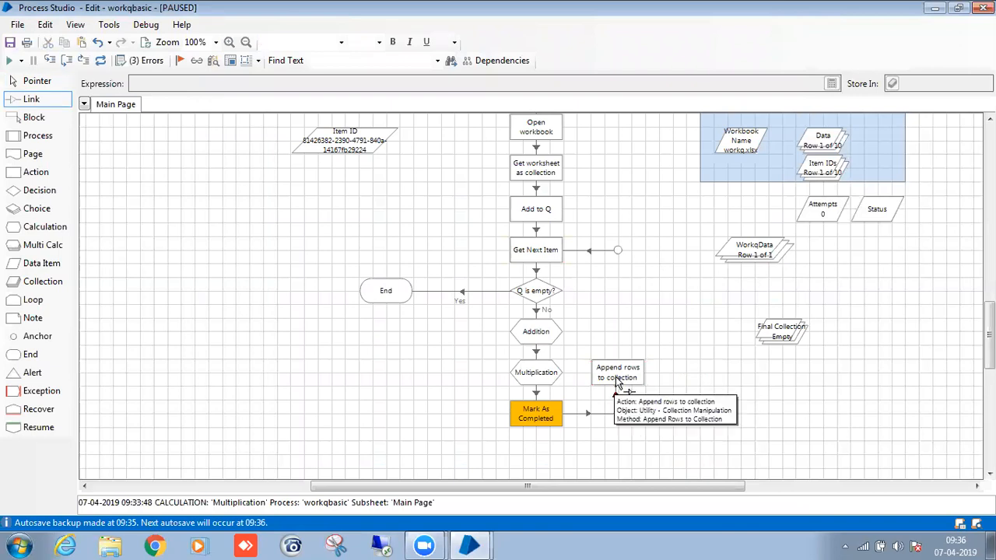
{"action": "left_click", "coordinate": [624, 374]}
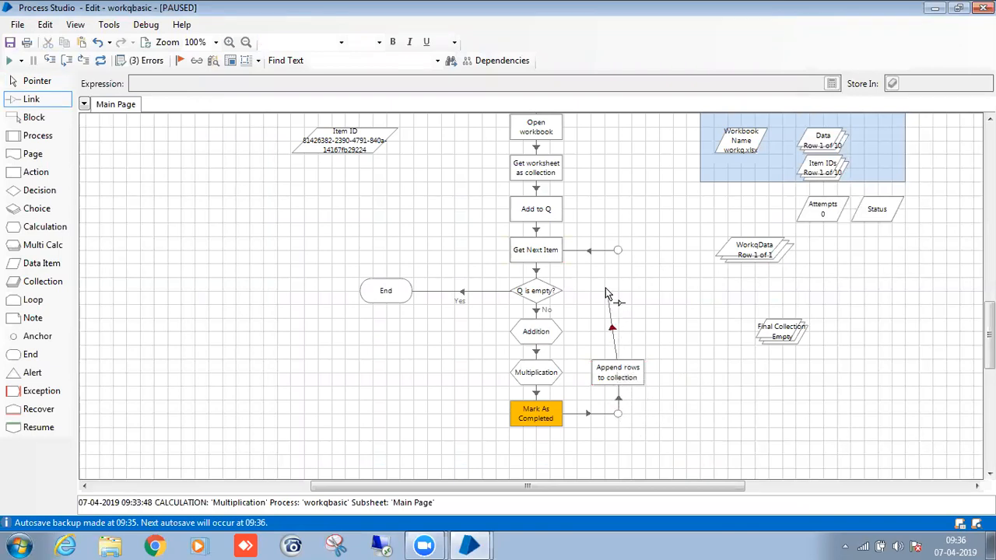
{"action": "left_click", "coordinate": [619, 252]}
{"action": "key", "text": "Escape"}
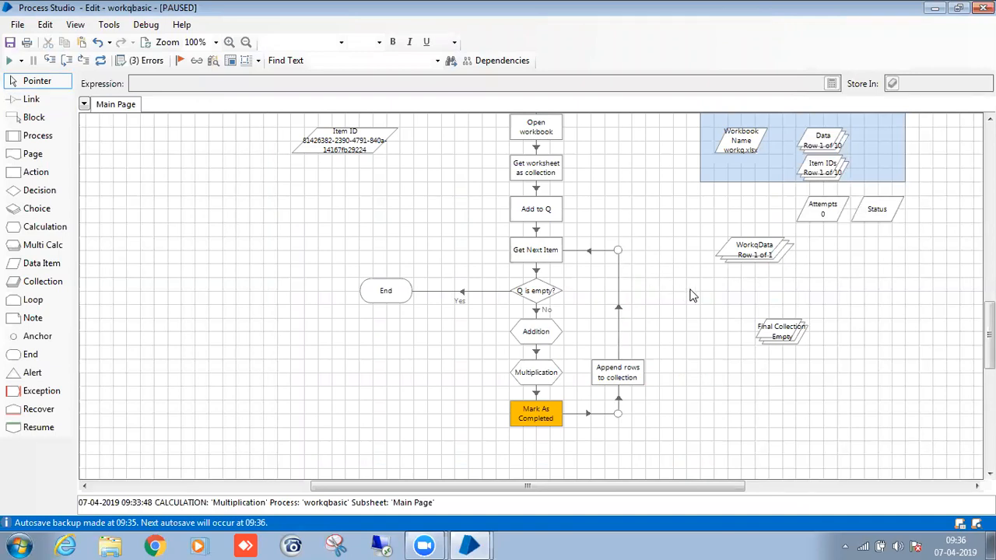
Reset the workqbasic process and run it from the Start stage
{"action": "left_click", "coordinate": [100, 61]}
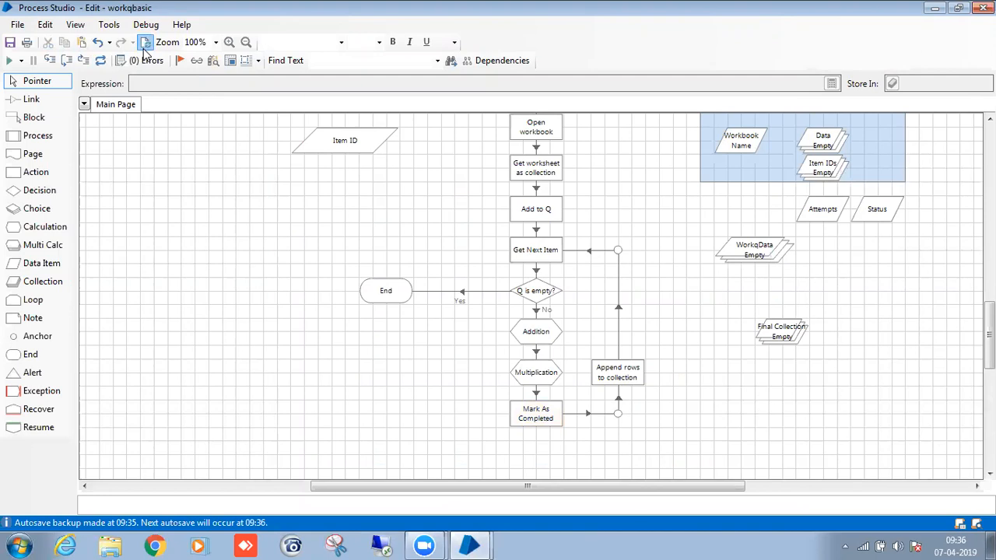
{"action": "scroll", "coordinate": [382, 384], "scroll_direction": "up", "scroll_amount": 5}
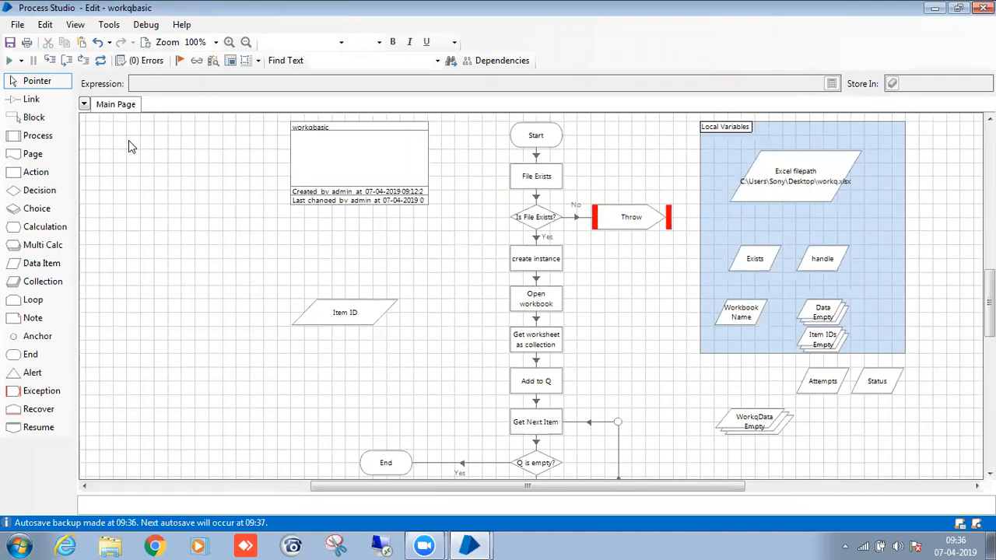
{"action": "left_click", "coordinate": [9, 61]}
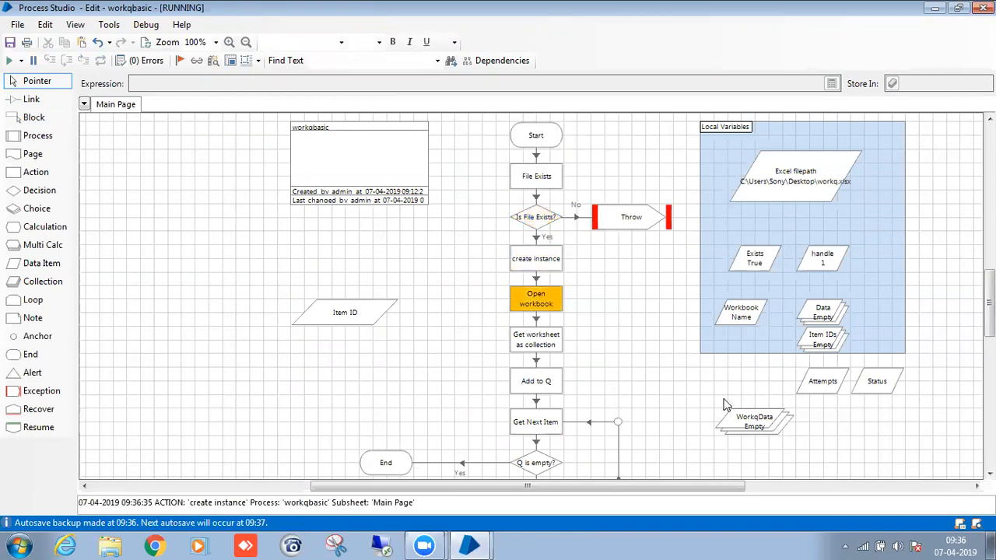
{"action": "scroll", "coordinate": [723, 404], "scroll_direction": "down", "scroll_amount": 1}
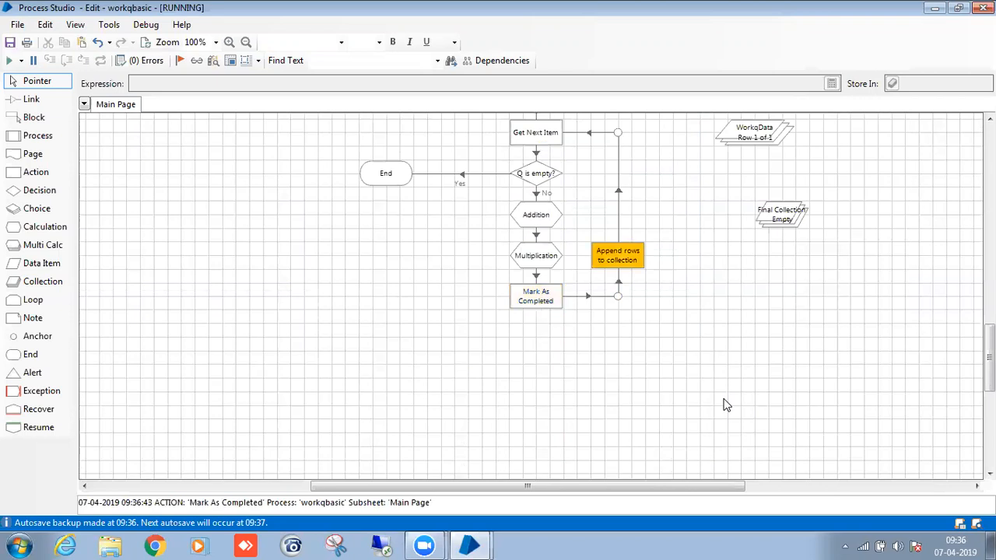
Move the Final Collection stage farther down so it lines up beneath WorkqData
{"action": "left_click_drag", "start_coordinate": [795, 227], "coordinate": [782, 311]}
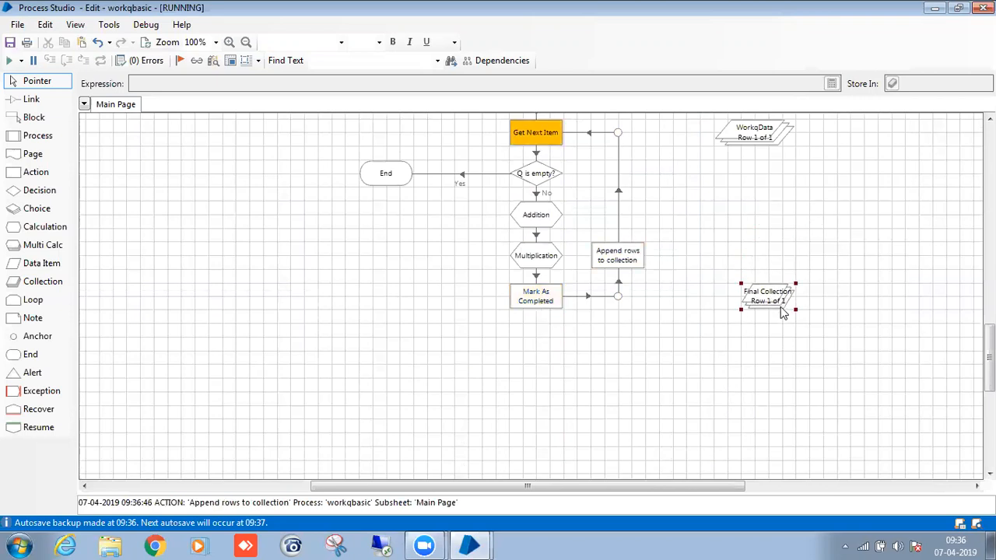
{"action": "left_click", "coordinate": [774, 149]}
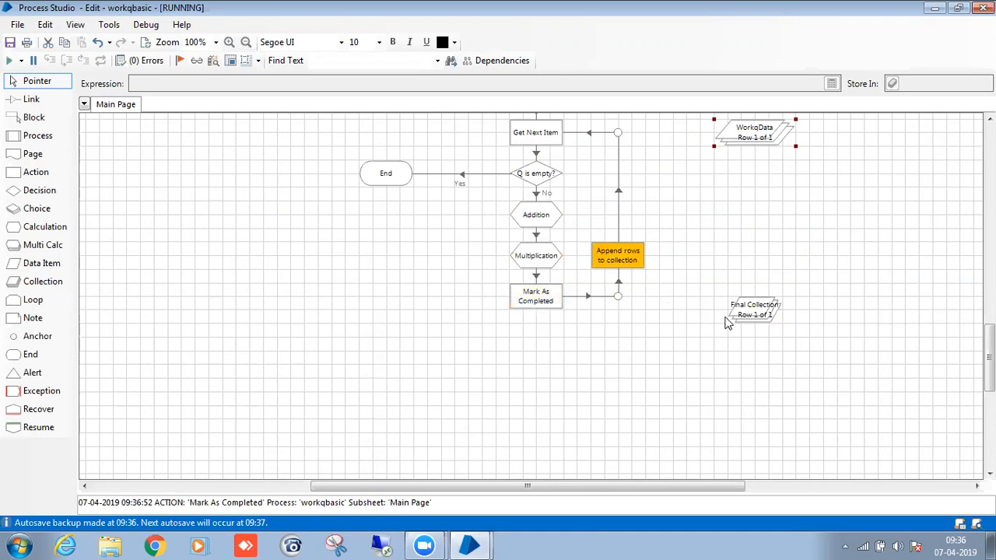
{"action": "left_click", "coordinate": [761, 319]}
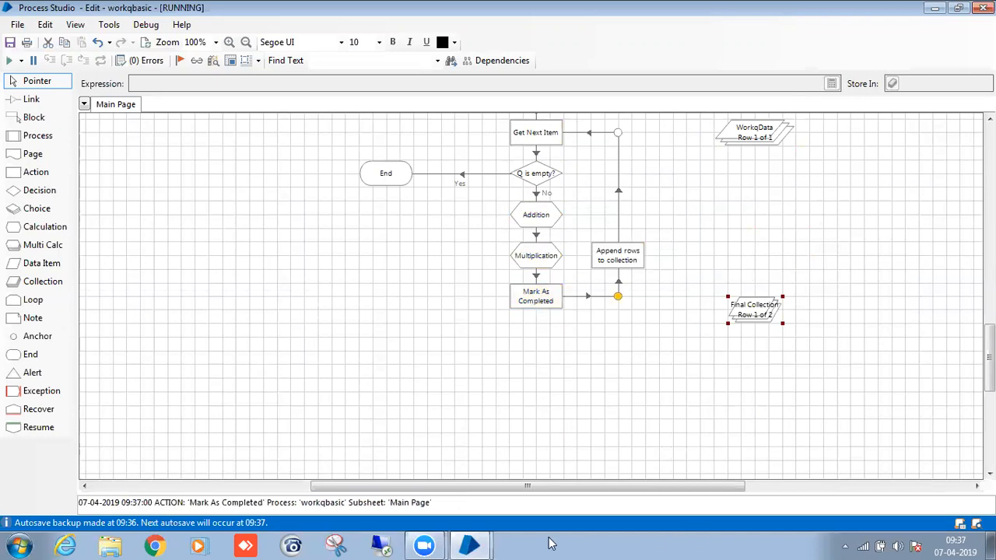
Switch to the Control room, refresh the work queues, examine the excelautomation21 item statuses including the exception, and return to Process Studio
{"action": "mouse_move", "coordinate": [464, 544]}
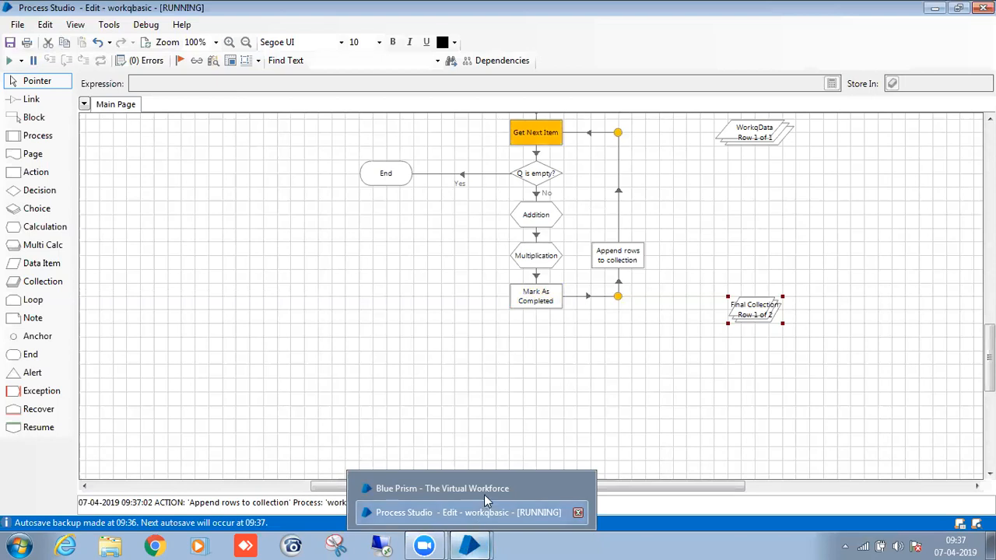
{"action": "left_click", "coordinate": [484, 492]}
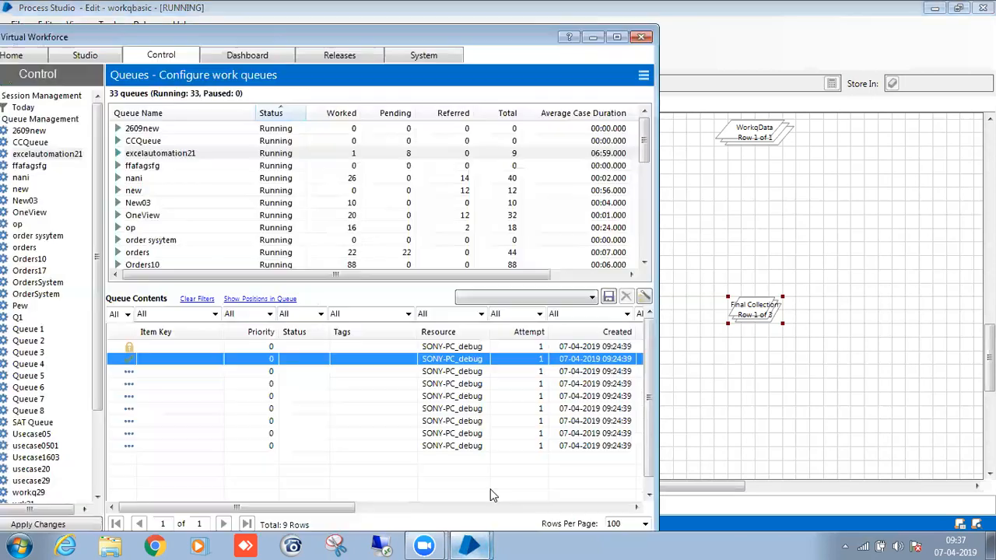
{"action": "left_click", "coordinate": [644, 82]}
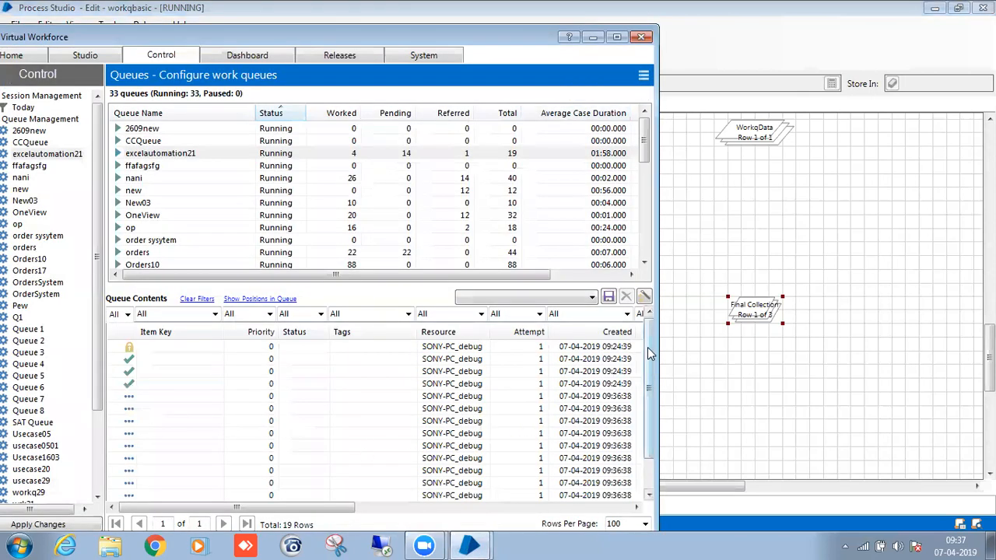
{"action": "left_click_drag", "start_coordinate": [647, 347], "coordinate": [650, 422]}
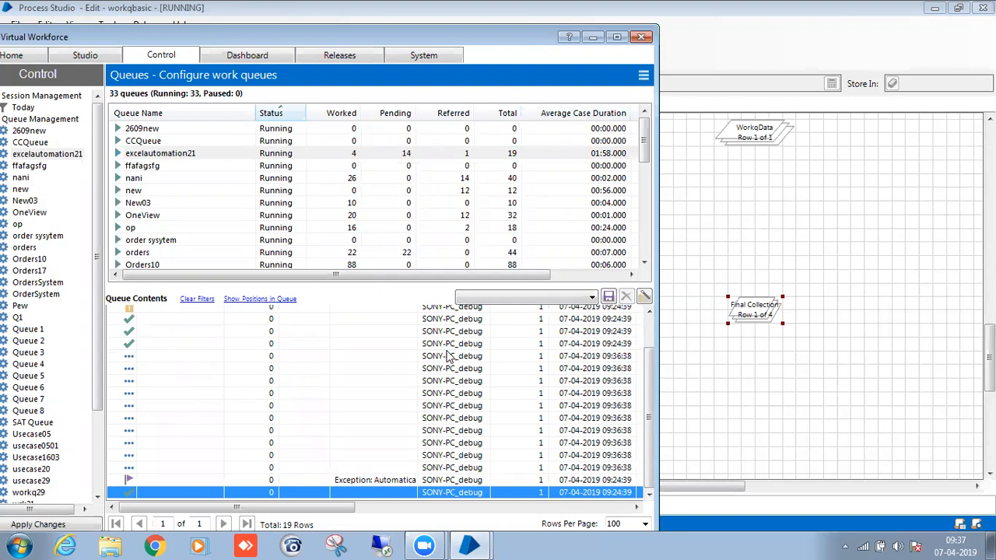
{"action": "mouse_move", "coordinate": [650, 390]}
{"action": "left_mouse_down"}
{"action": "mouse_move", "coordinate": [651, 357]}
{"action": "mouse_move", "coordinate": [651, 387]}
{"action": "left_mouse_up"}
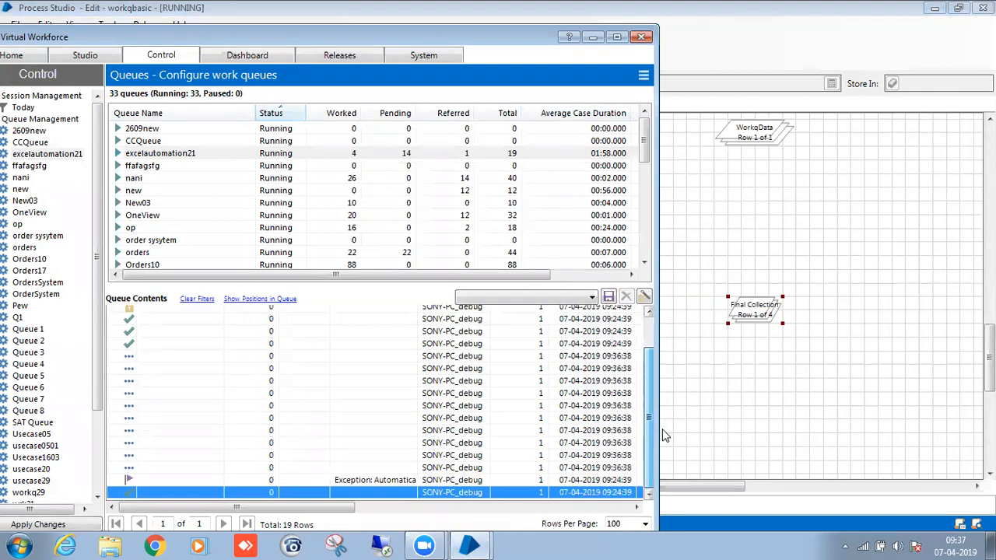
{"action": "scroll", "coordinate": [393, 477], "scroll_direction": "down", "scroll_amount": 1}
{"action": "left_click", "coordinate": [394, 477]}
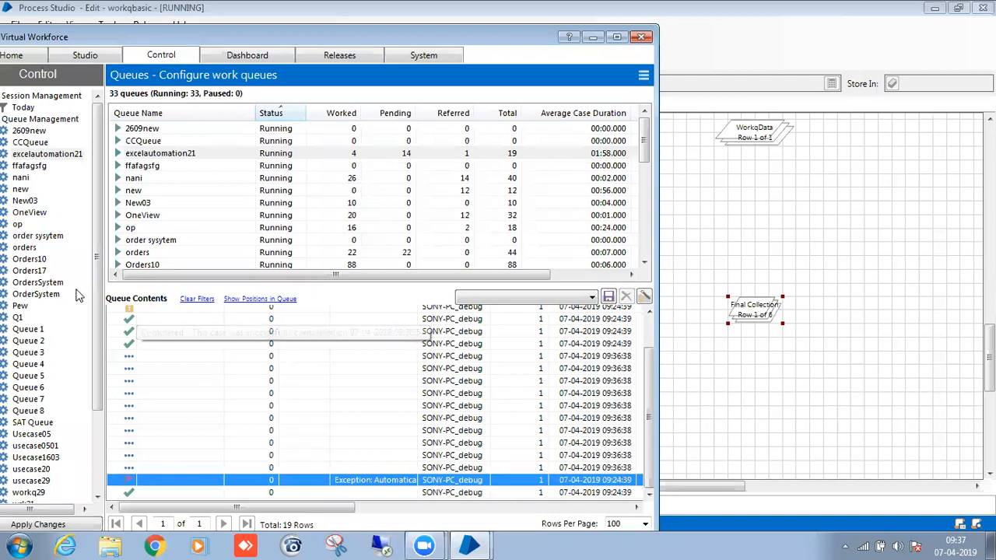
{"action": "left_click", "coordinate": [186, 310]}
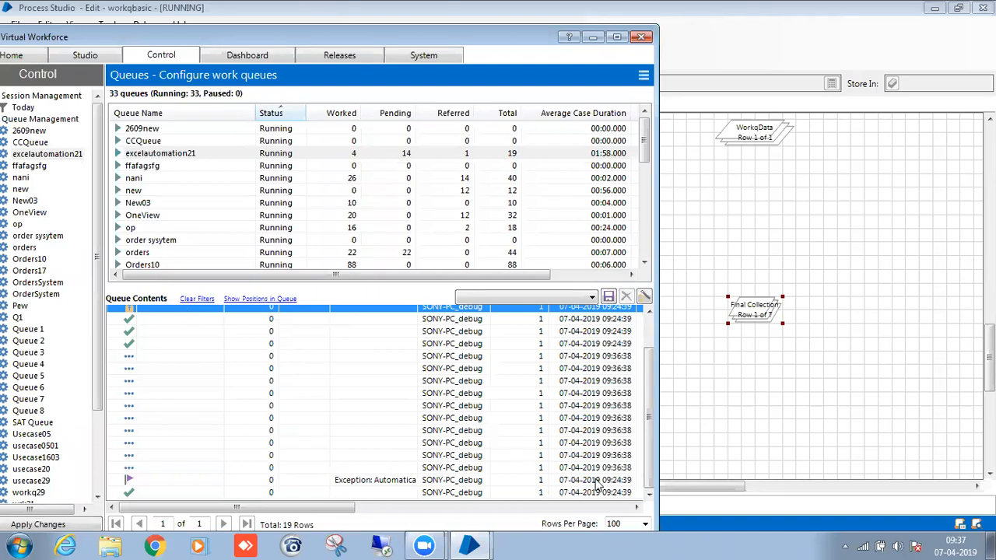
{"action": "left_click", "coordinate": [592, 36]}
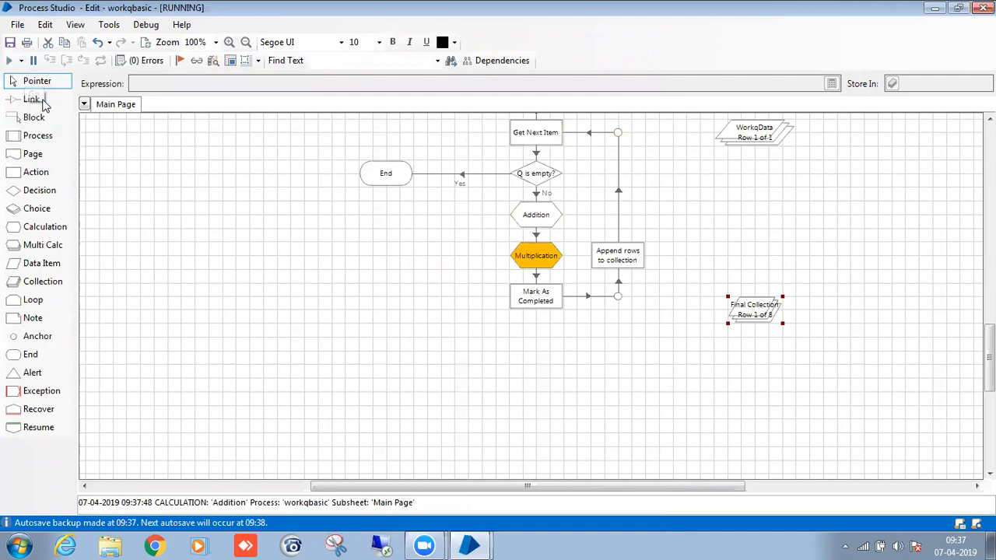
Raise the debug speed of the running process from Normal to Fast
{"action": "left_click", "coordinate": [21, 61]}
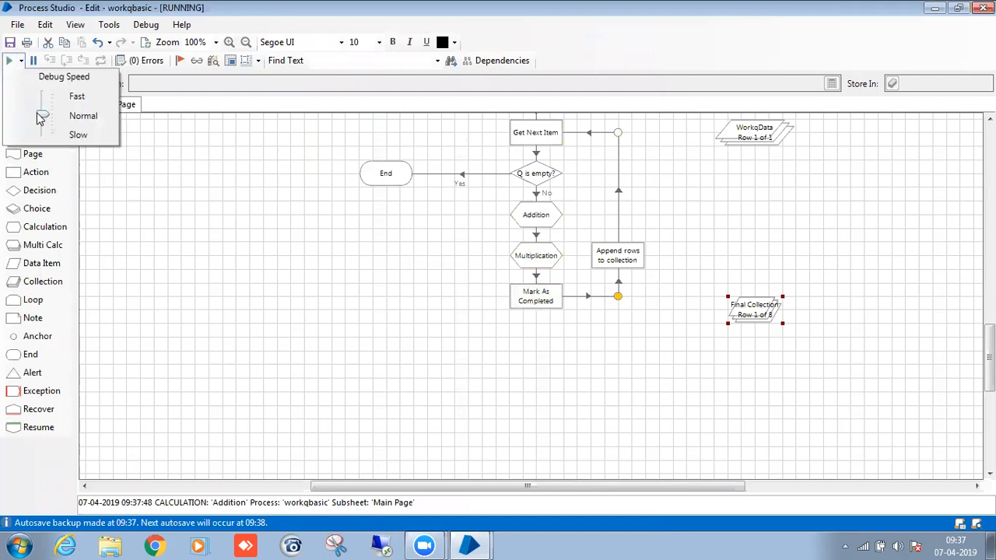
{"action": "left_click_drag", "start_coordinate": [42, 115], "coordinate": [42, 105]}
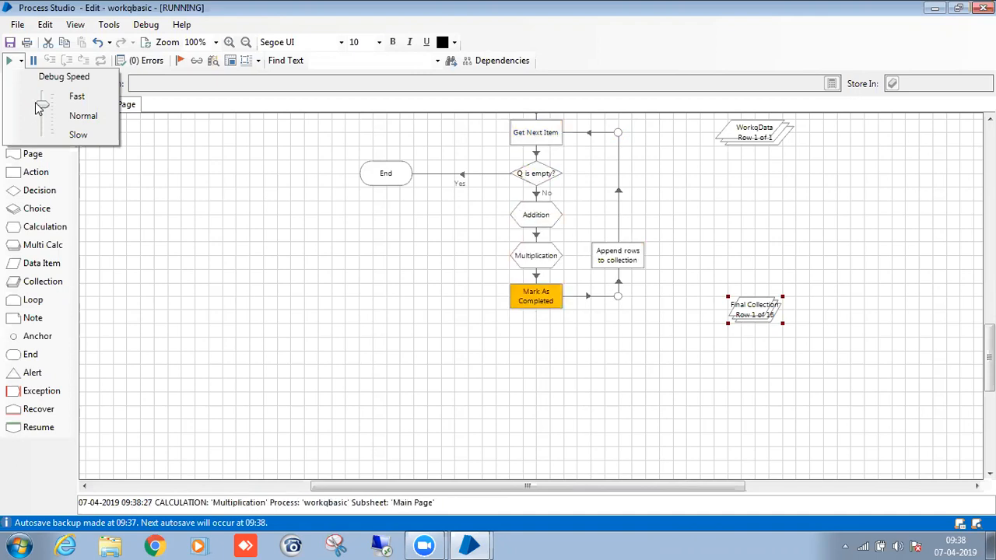
{"action": "left_click_drag", "start_coordinate": [43, 104], "coordinate": [42, 96]}
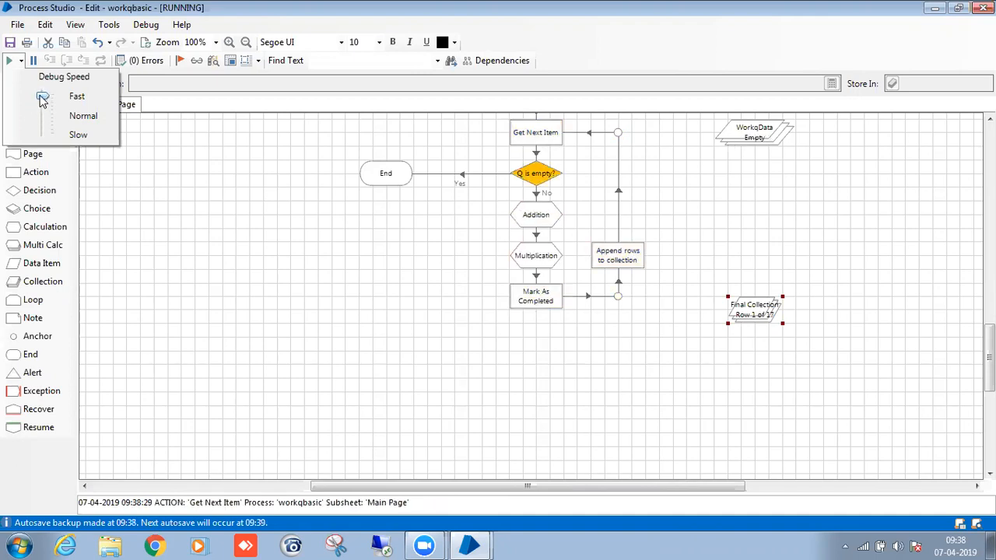
{"action": "left_click", "coordinate": [534, 185]}
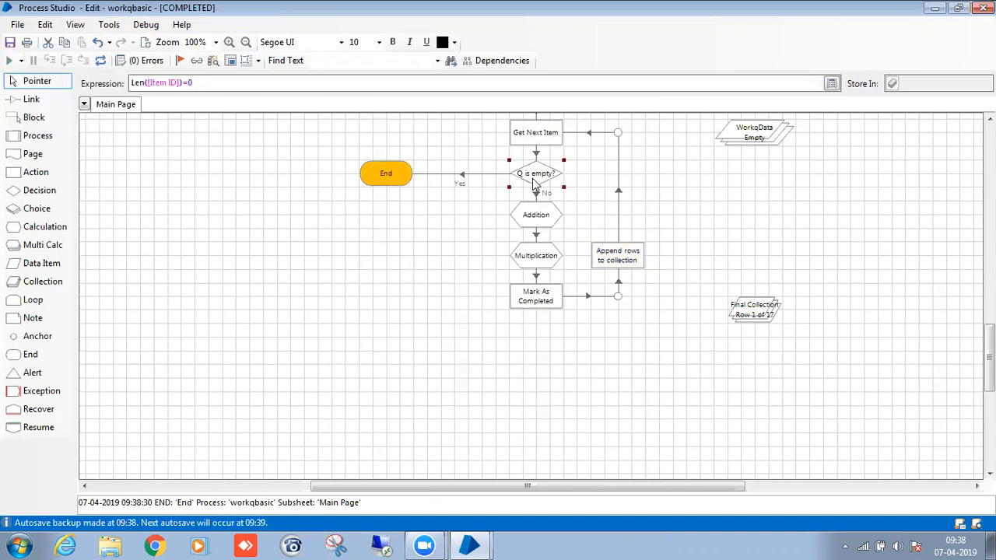
Examine the current Num1, Num2, Add and Mul values in Final Collection
{"action": "left_click", "coordinate": [372, 181]}
{"action": "double_click", "coordinate": [776, 314]}
{"action": "left_click", "coordinate": [380, 129]}
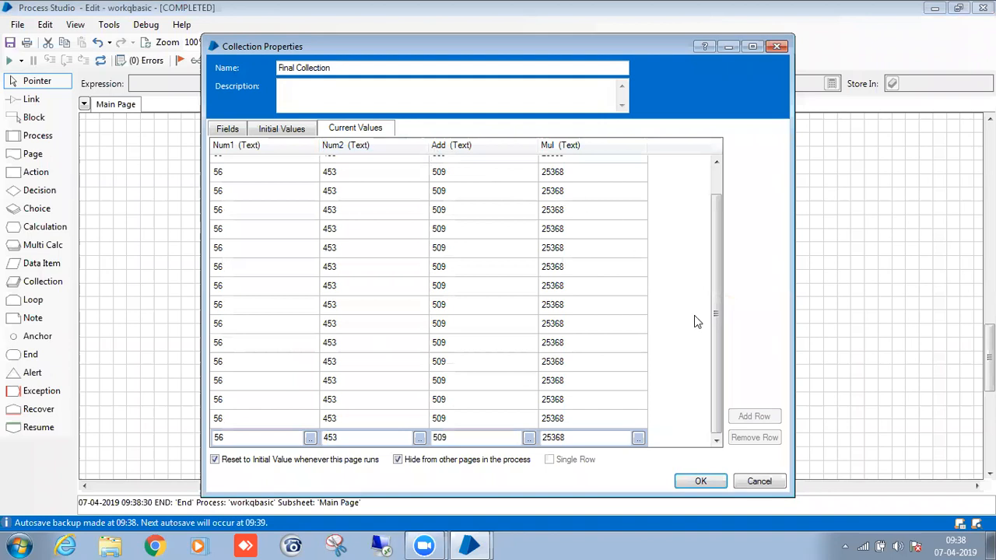
Examine the remaining rows of Final Collection's current values and close its properties
{"action": "left_click_drag", "start_coordinate": [716, 315], "coordinate": [708, 424]}
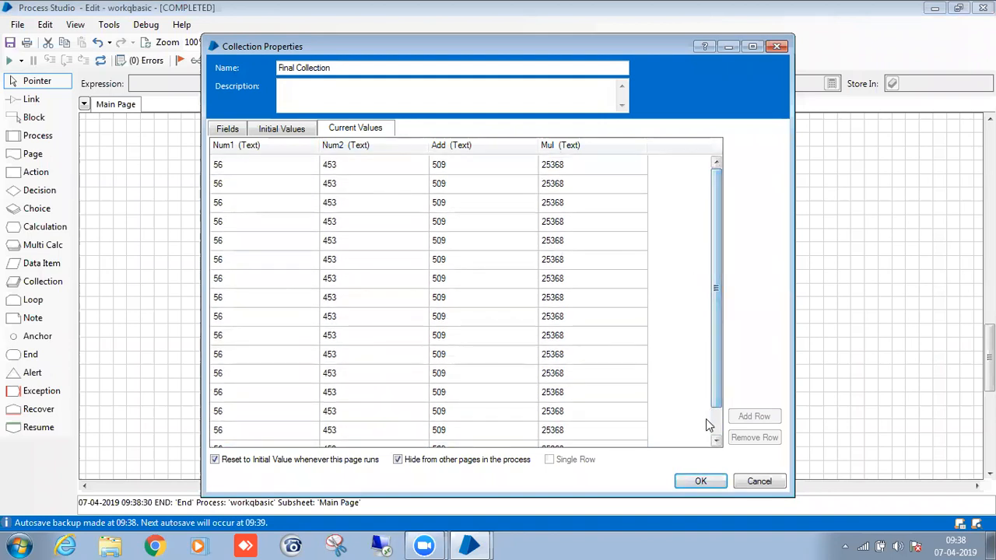
{"action": "left_click", "coordinate": [700, 480]}
{"action": "left_click", "coordinate": [715, 317]}
{"action": "left_click_drag", "start_coordinate": [715, 317], "coordinate": [766, 220]}
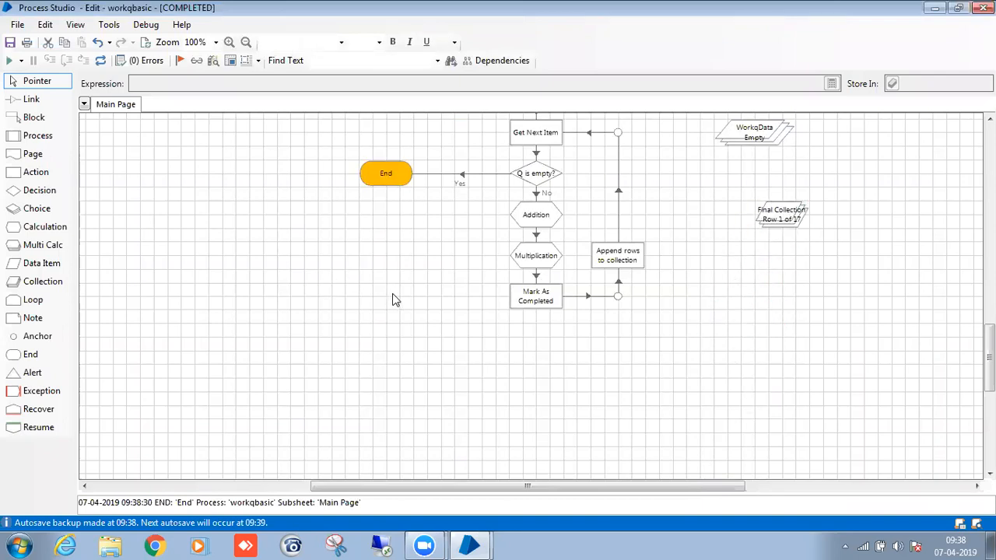
Move the End stage farther away from the Q is empty? decision, keeping it level with the decision
{"action": "scroll", "coordinate": [393, 300], "scroll_direction": "up", "scroll_amount": 3}
{"action": "left_click_drag", "start_coordinate": [389, 287], "coordinate": [279, 287]}
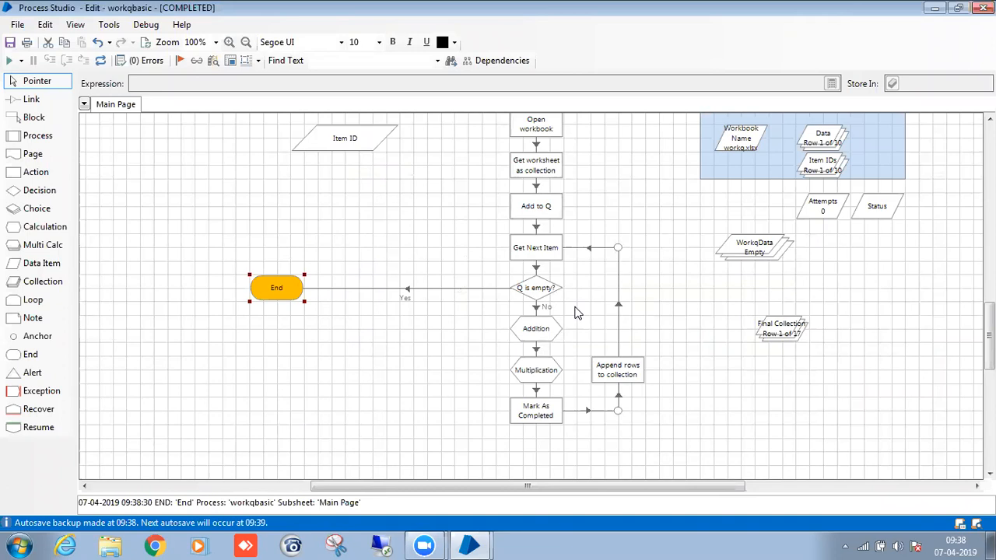
{"action": "left_click_drag", "start_coordinate": [437, 262], "coordinate": [484, 323]}
{"action": "mouse_move", "coordinate": [318, 275]}
{"action": "left_mouse_down"}
{"action": "mouse_move", "coordinate": [320, 303]}
{"action": "mouse_move", "coordinate": [409, 320]}
{"action": "left_mouse_up"}
{"action": "left_click_drag", "start_coordinate": [457, 264], "coordinate": [506, 323]}
{"action": "left_click_drag", "start_coordinate": [374, 251], "coordinate": [482, 334]}
{"action": "left_click_drag", "start_coordinate": [318, 264], "coordinate": [381, 334]}
{"action": "left_click_drag", "start_coordinate": [287, 301], "coordinate": [205, 292]}
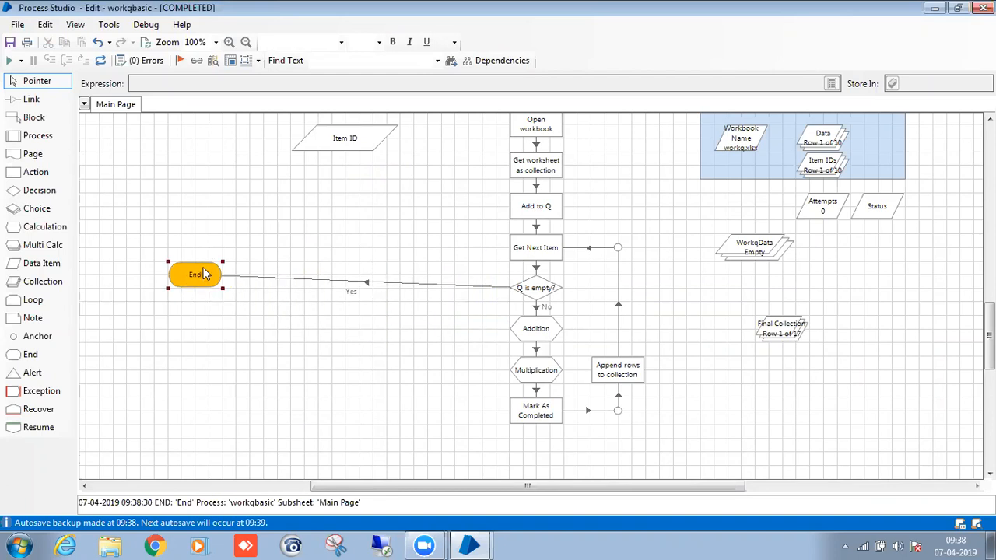
{"action": "left_click", "coordinate": [204, 285]}
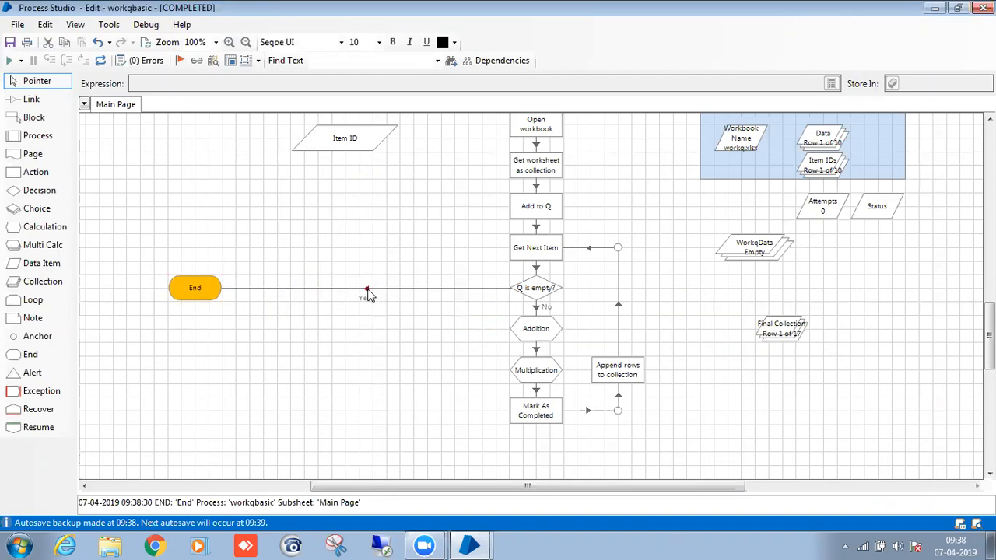
Delete the Yes link between Q is empty? and End, and place a new action stage beside the decision
{"action": "key", "text": "Delete"}
{"action": "key", "text": "a"}
{"action": "left_click", "coordinate": [467, 288]}
{"action": "key", "text": "Escape"}
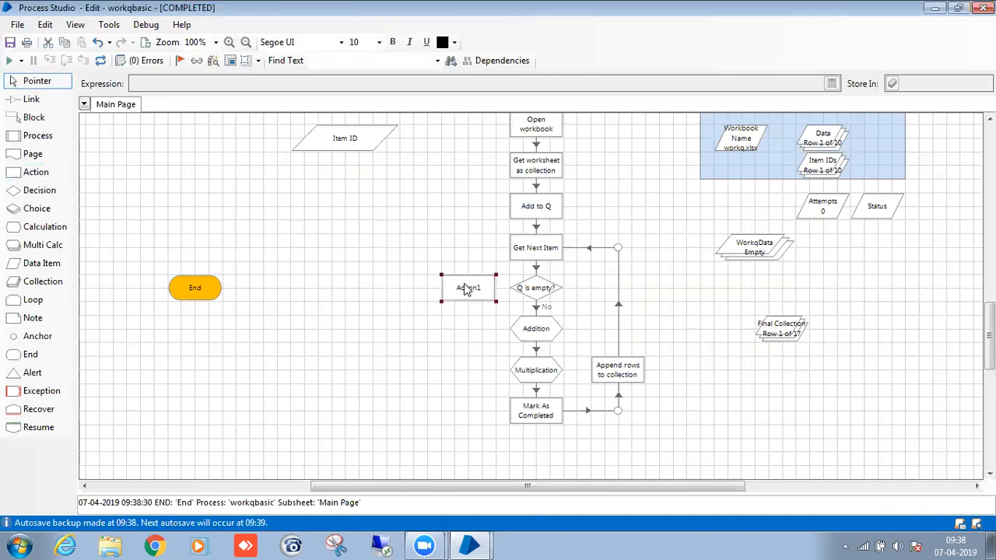
Name the new action stage "write collection" and assign it the Write Collection action of MS Excel VBO
{"action": "double_click", "coordinate": [465, 289]}
{"action": "type", "text": "wr"}
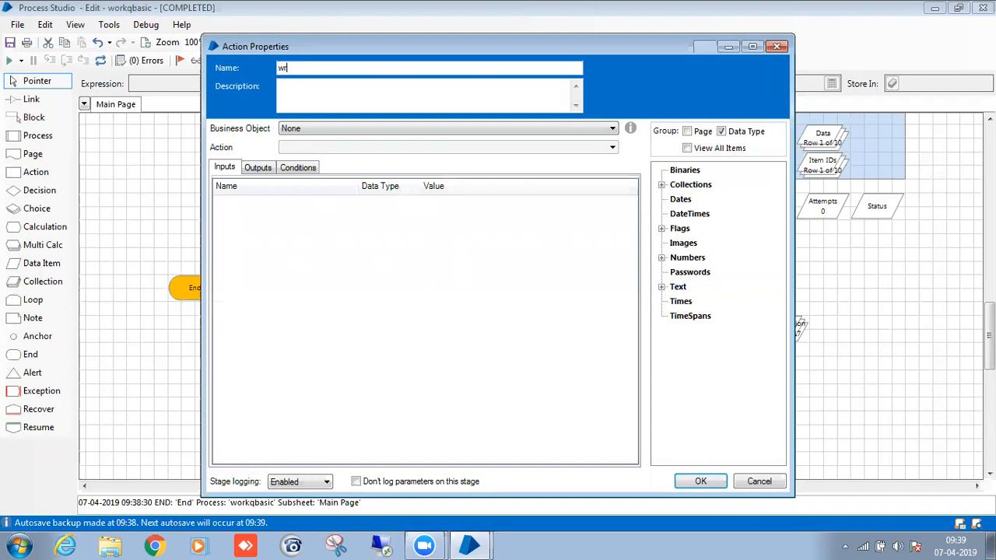
{"action": "type", "text": "ite collection"}
{"action": "left_click", "coordinate": [336, 129]}
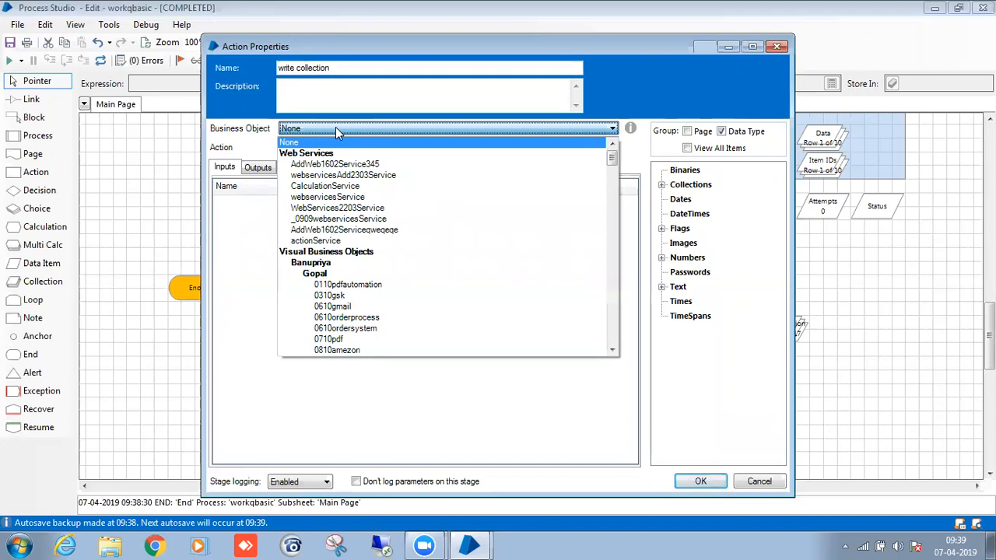
{"action": "key", "text": "m"}
{"action": "key", "text": "s"}
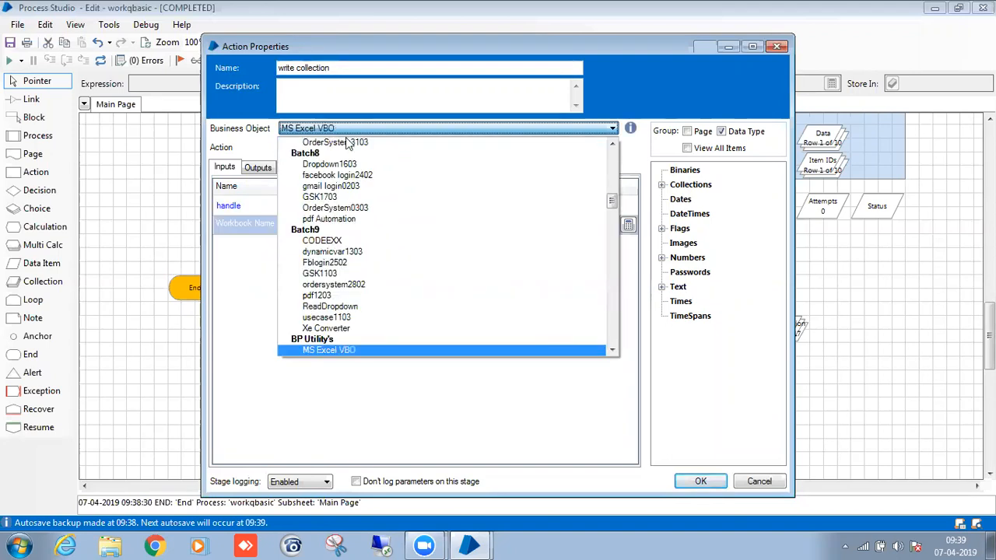
{"action": "left_click", "coordinate": [412, 351]}
{"action": "left_click", "coordinate": [372, 151]}
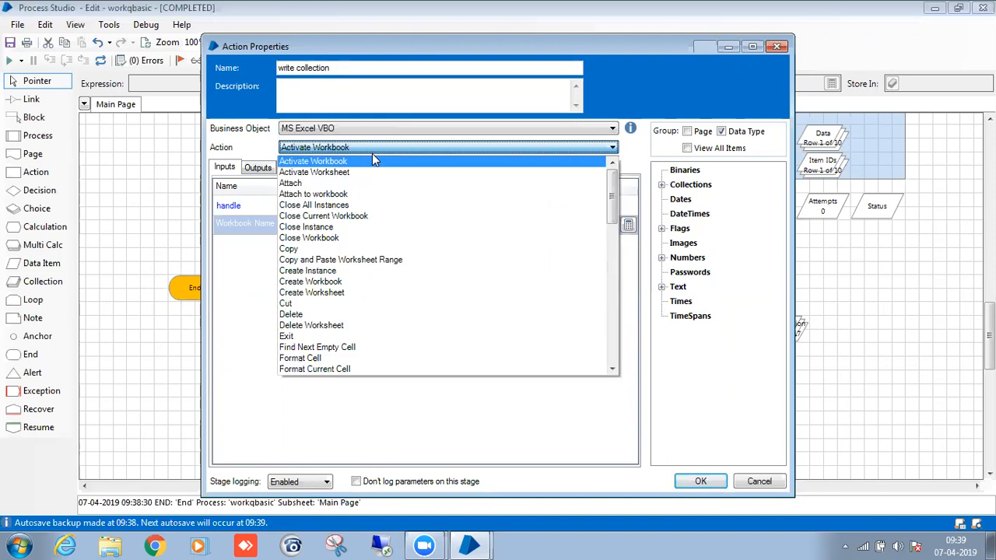
{"action": "key", "text": "w"}
{"action": "key", "text": "r"}
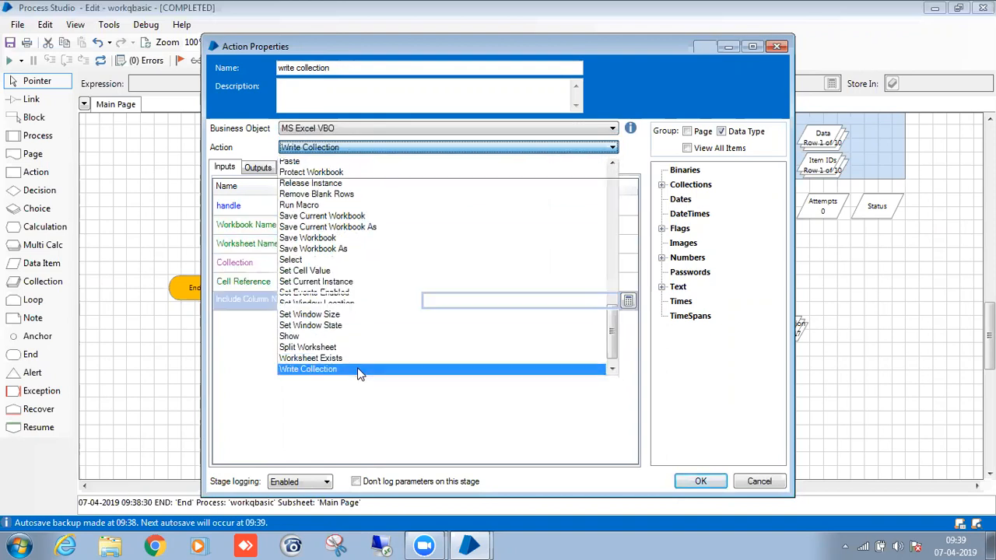
{"action": "left_click", "coordinate": [360, 369]}
Set the write collection inputs handle to [handle], Workbook Name to [Workbook Name] and Worksheet Name to "Sheet1"
{"action": "left_click", "coordinate": [451, 206]}
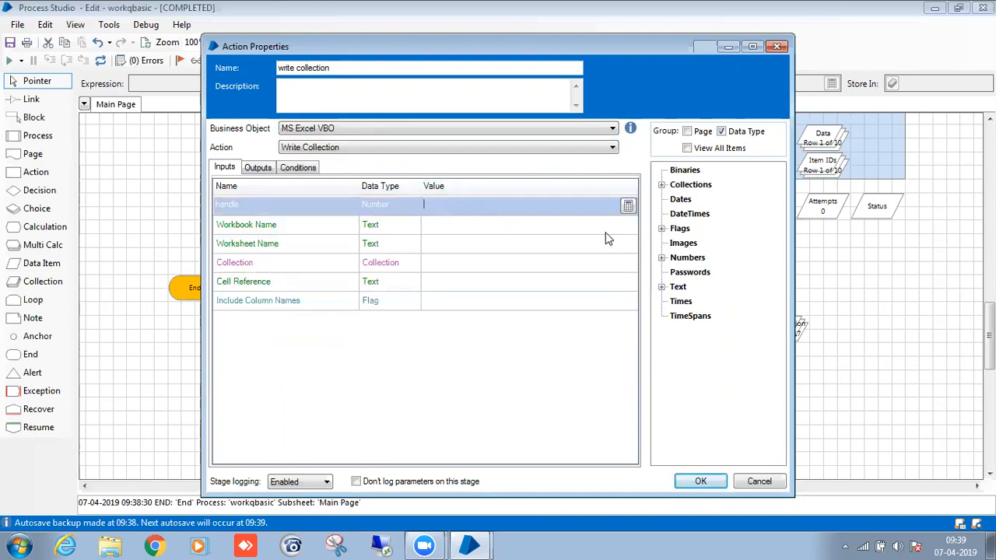
{"action": "left_click", "coordinate": [661, 257]}
{"action": "left_click_drag", "start_coordinate": [697, 287], "coordinate": [496, 214]}
{"action": "left_click", "coordinate": [492, 224]}
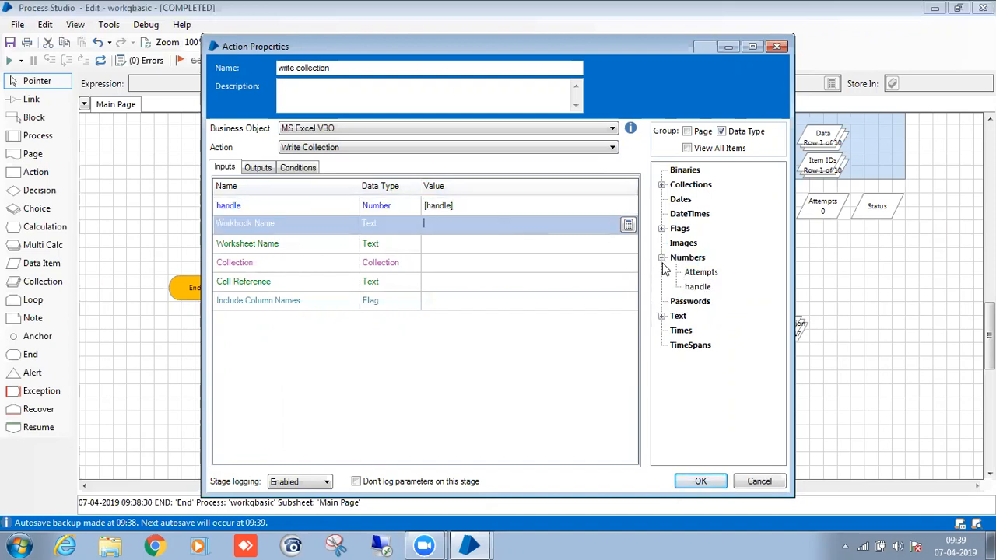
{"action": "left_click", "coordinate": [664, 316]}
{"action": "left_click_drag", "start_coordinate": [707, 389], "coordinate": [704, 378]}
{"action": "left_click_drag", "start_coordinate": [460, 232], "coordinate": [459, 227]}
{"action": "left_click", "coordinate": [451, 245]}
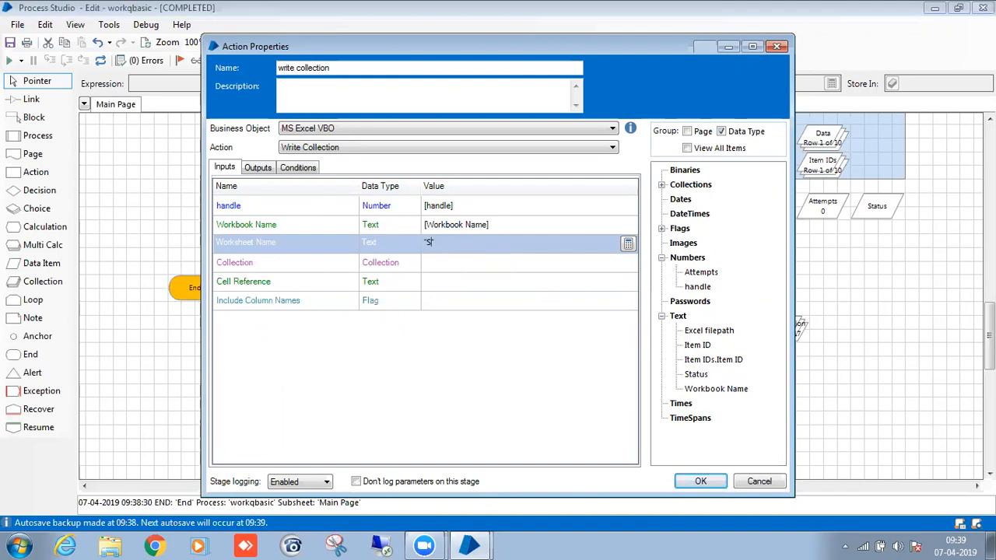
Set the Collection input to [Final Collection] and the Cell Reference to "A1"
{"action": "left_click", "coordinate": [455, 268]}
{"action": "left_click", "coordinate": [661, 186]}
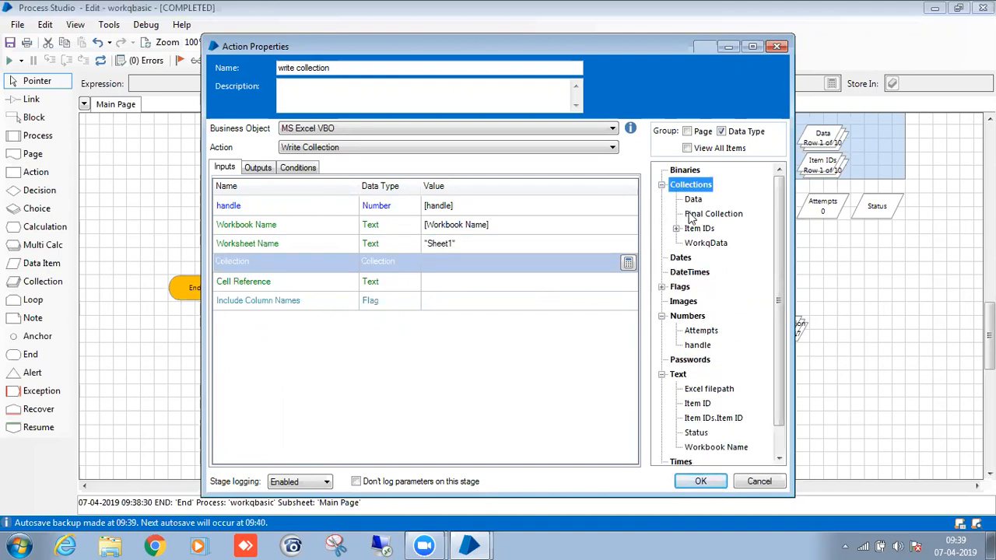
{"action": "left_click_drag", "start_coordinate": [710, 221], "coordinate": [673, 219]}
{"action": "mouse_move", "coordinate": [579, 250]}
{"action": "left_mouse_down"}
{"action": "mouse_move", "coordinate": [569, 256]}
{"action": "mouse_move", "coordinate": [656, 216]}
{"action": "mouse_move", "coordinate": [581, 261]}
{"action": "left_mouse_up"}
{"action": "left_click", "coordinate": [491, 285]}
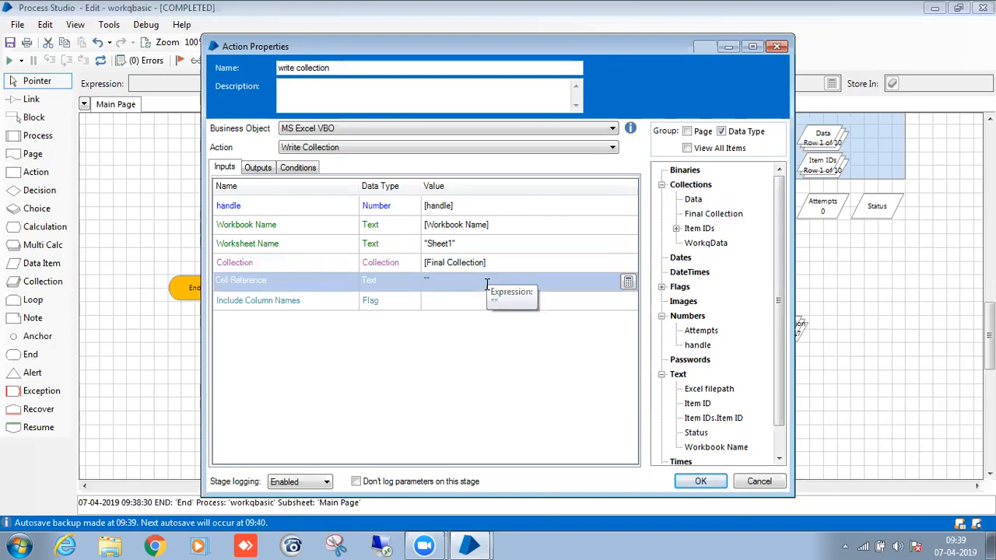
{"action": "type", "text": "A1\""}
Set Include Column Names to True and accept the write collection properties
{"action": "left_click", "coordinate": [469, 302]}
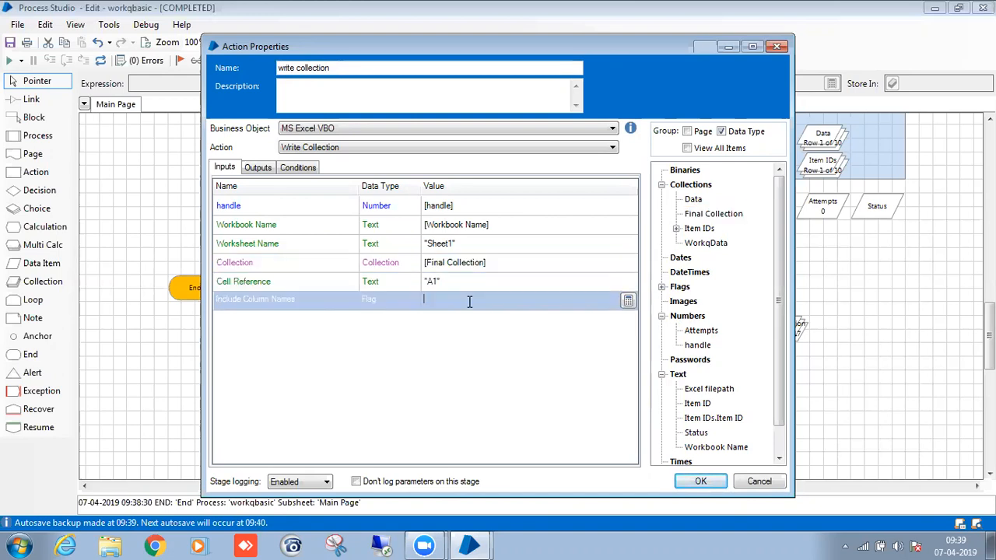
{"action": "type", "text": "t"}
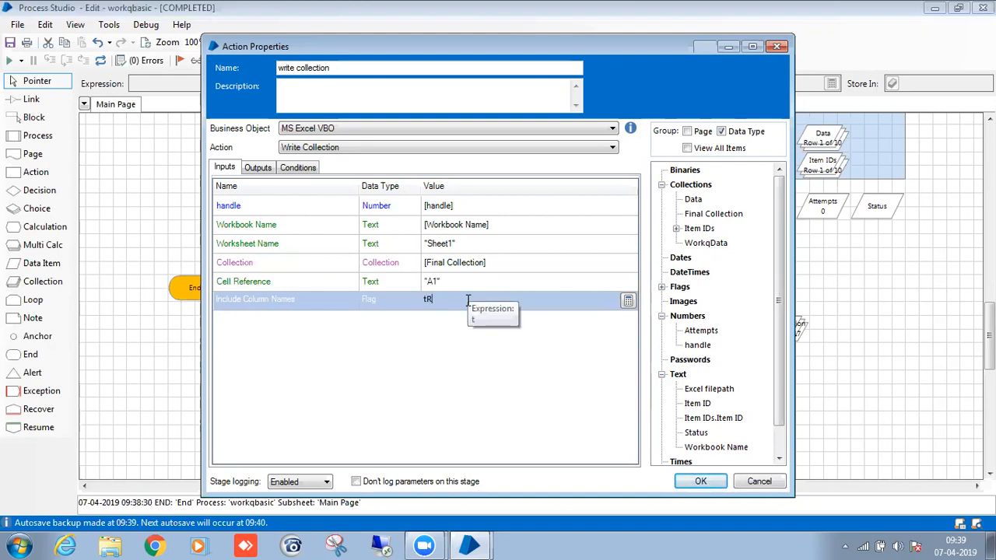
{"action": "type", "text": "R"}
{"action": "key", "text": "BackSpace"}
{"action": "key", "text": "BackSpace"}
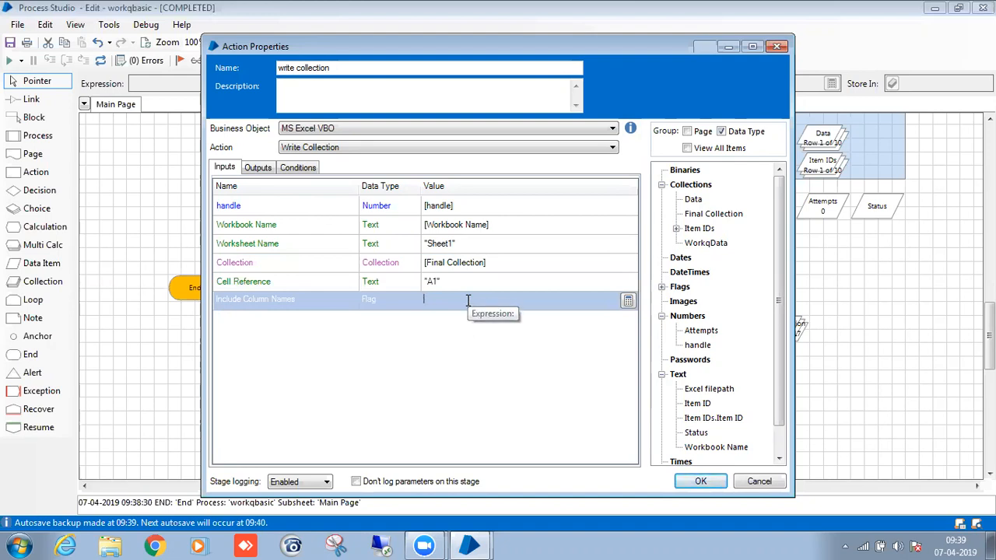
{"action": "type", "text": "True"}
{"action": "left_click", "coordinate": [259, 172]}
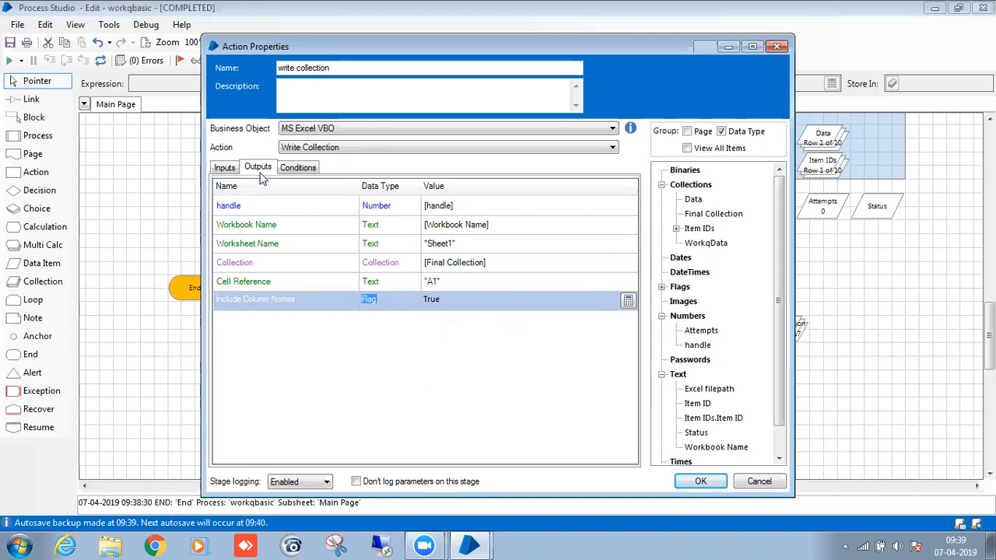
{"action": "left_click", "coordinate": [694, 481]}
Link the Yes branch of Q is empty? to write collection and duplicate that action stage toward End
{"action": "left_click_drag", "start_coordinate": [526, 285], "coordinate": [489, 292]}
{"action": "key", "text": "Escape"}
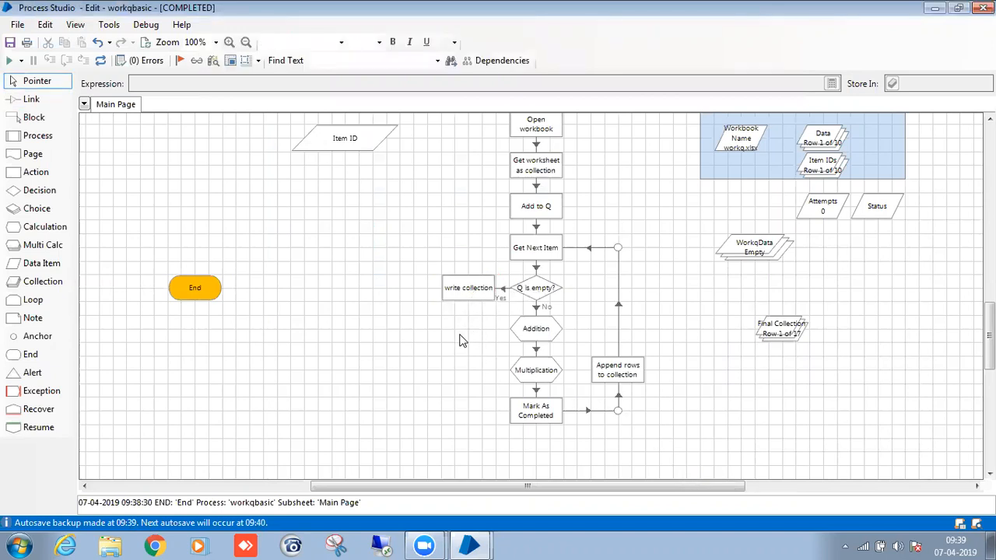
{"action": "left_click", "coordinate": [470, 286]}
{"action": "key", "text": "ctrl+v"}
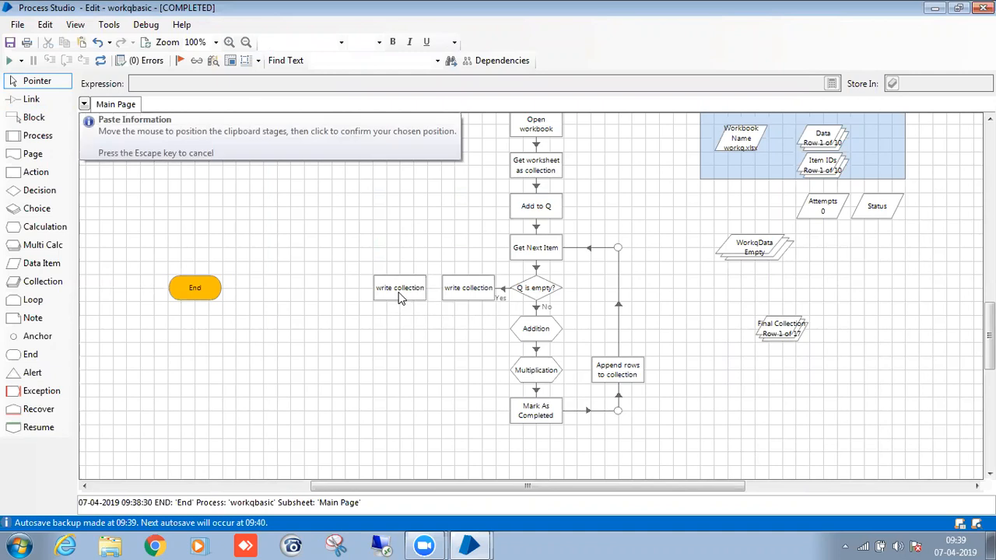
Rename the duplicated write collection stage "save" and change its action to Save Workbook
{"action": "double_click", "coordinate": [398, 296]}
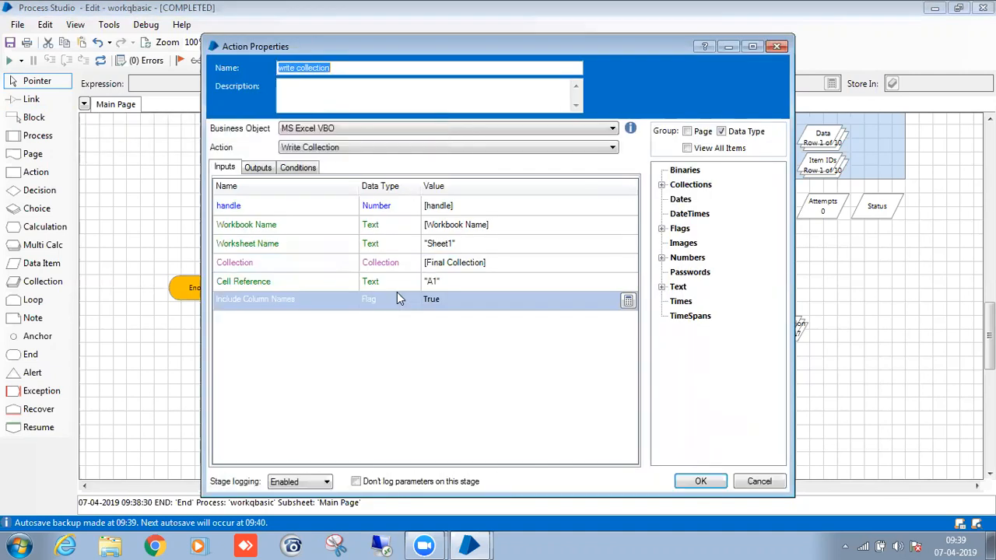
{"action": "type", "text": "save"}
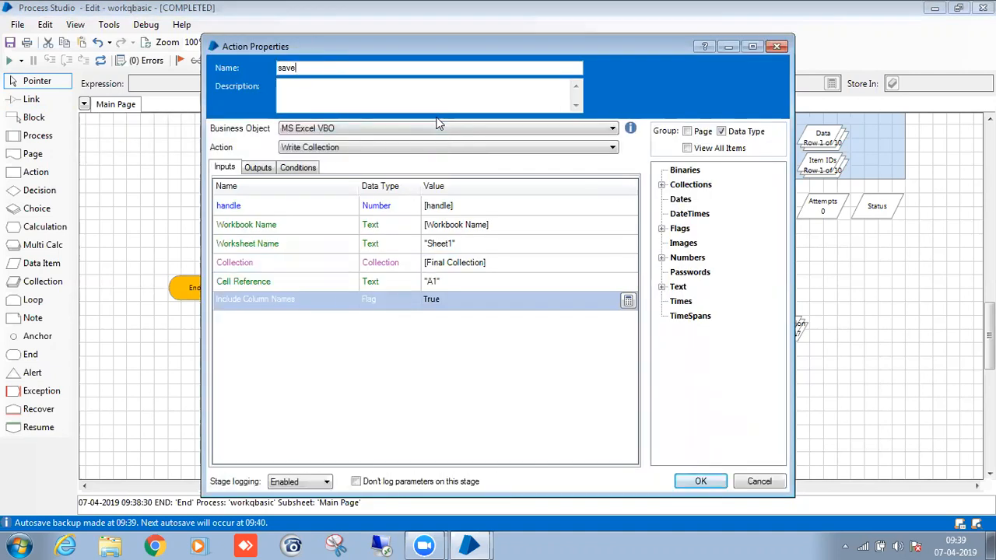
{"action": "left_click", "coordinate": [441, 150]}
{"action": "key", "text": "s"}
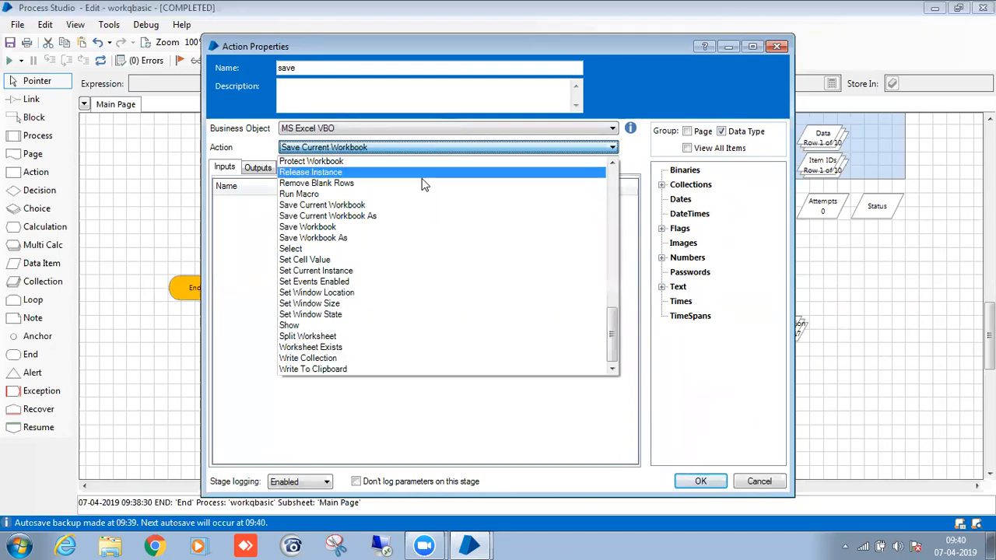
{"action": "left_click", "coordinate": [402, 234]}
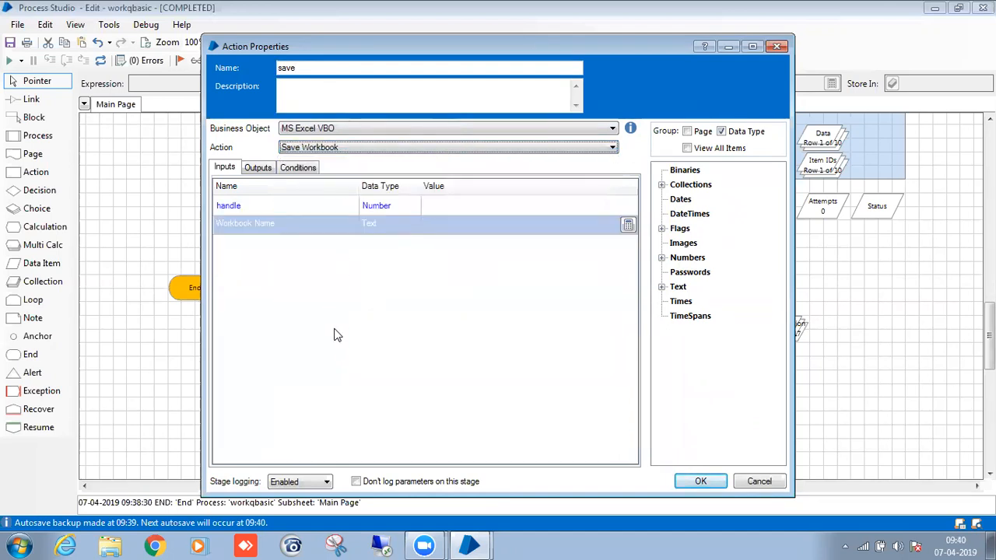
Set the save stage's inputs to [handle] and [Workbook Name], and accept its properties
{"action": "left_click", "coordinate": [444, 206]}
{"action": "left_click", "coordinate": [661, 257]}
{"action": "left_click_drag", "start_coordinate": [696, 286], "coordinate": [500, 231]}
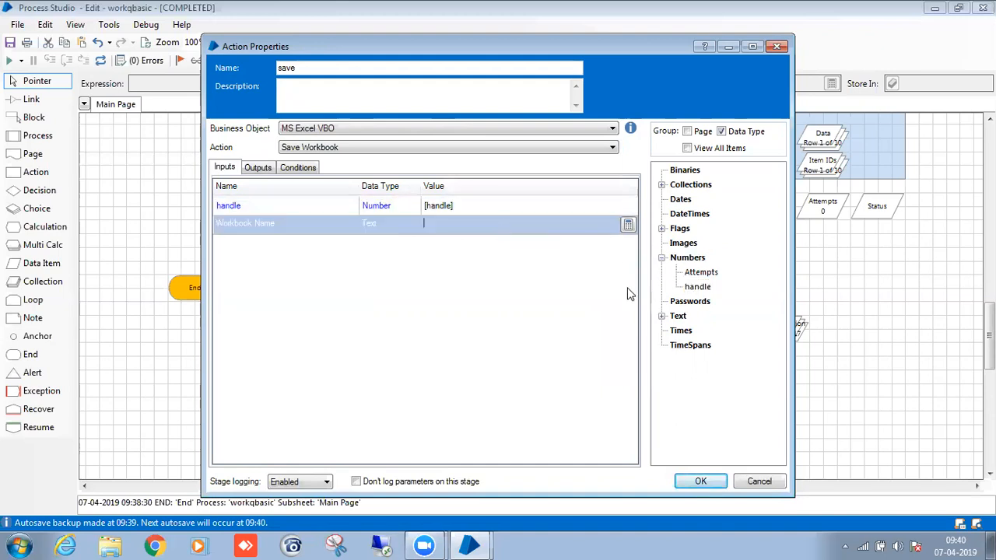
{"action": "left_click", "coordinate": [661, 316]}
{"action": "left_click_drag", "start_coordinate": [723, 388], "coordinate": [577, 294]}
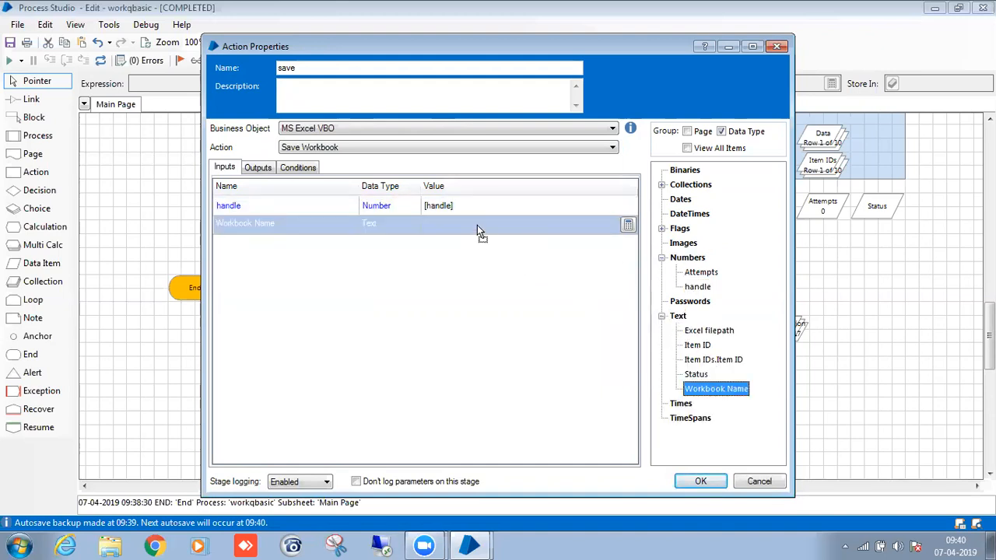
{"action": "left_click_drag", "start_coordinate": [476, 225], "coordinate": [478, 225]}
{"action": "left_click", "coordinate": [258, 167]}
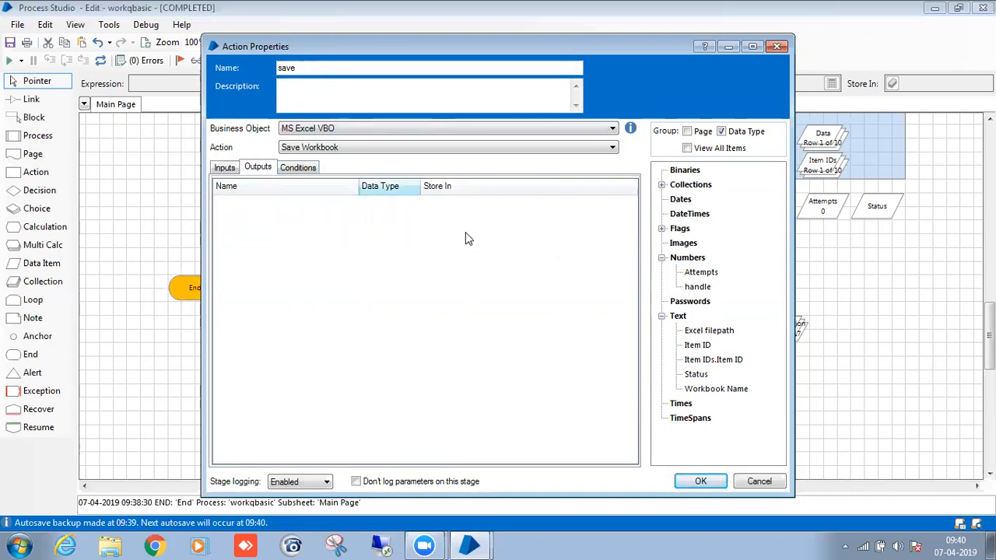
{"action": "left_click", "coordinate": [697, 481]}
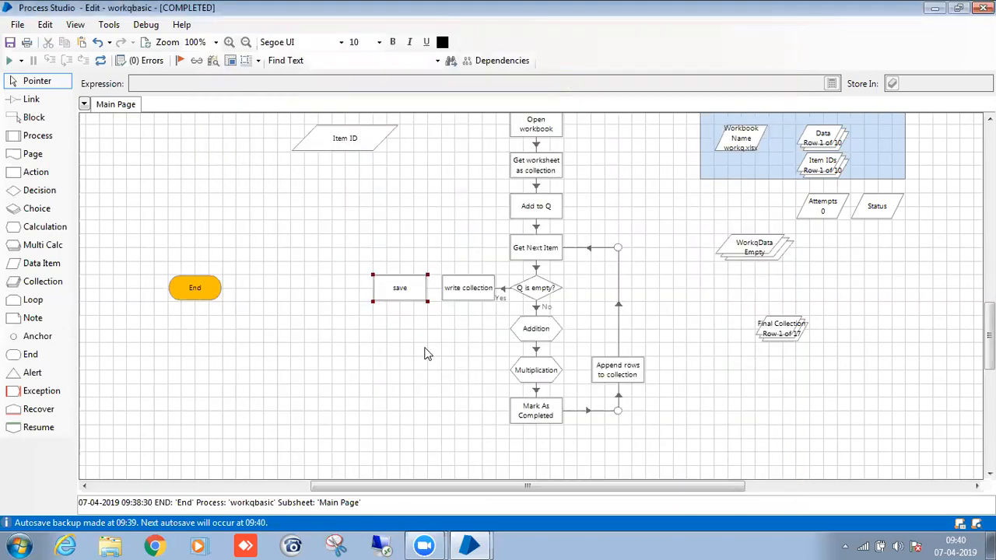
Link write collection to save and duplicate the save stage between save and End
{"action": "left_click_drag", "start_coordinate": [480, 294], "coordinate": [415, 293]}
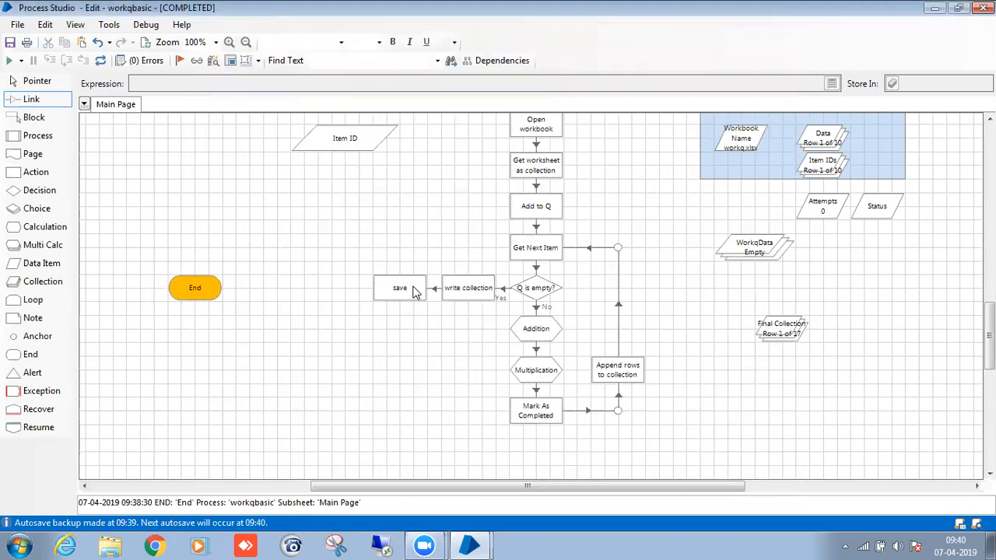
{"action": "left_click", "coordinate": [413, 291]}
{"action": "key", "text": "ctrl+c"}
{"action": "left_click", "coordinate": [324, 293]}
{"action": "key", "text": "ctrl+v"}
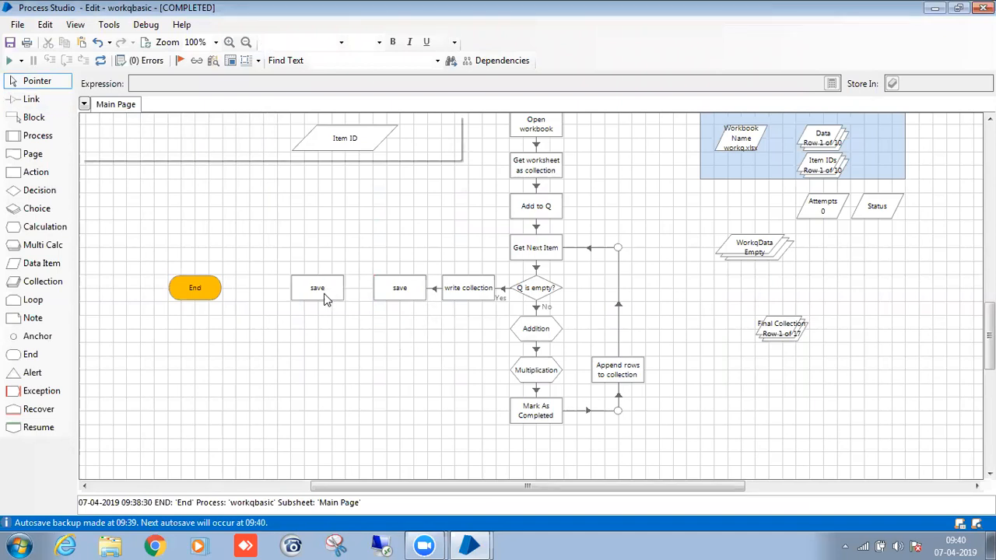
Rename the duplicated save stage "close instance" and change its action to Close Instance
{"action": "double_click", "coordinate": [328, 292]}
{"action": "type", "text": "close insta"}
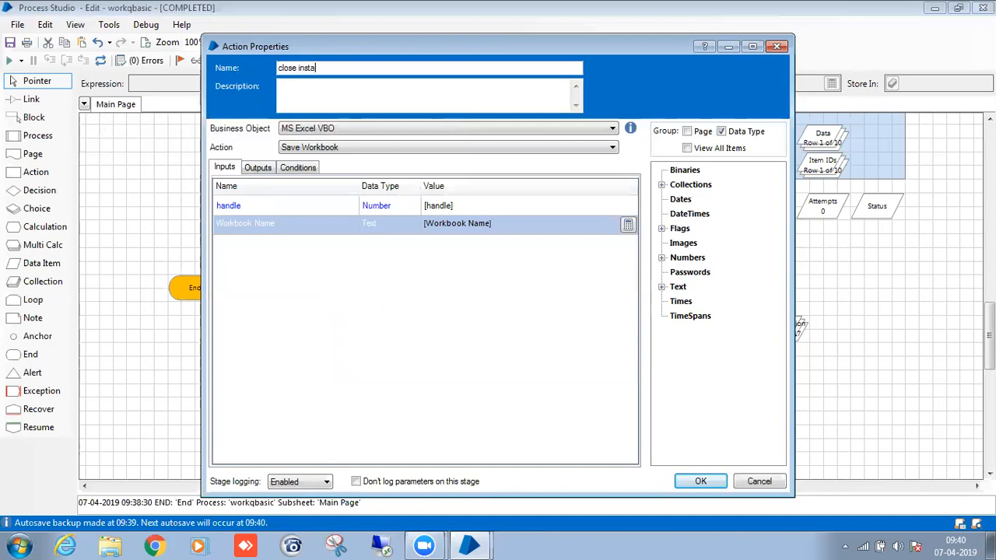
{"action": "left_click", "coordinate": [315, 148]}
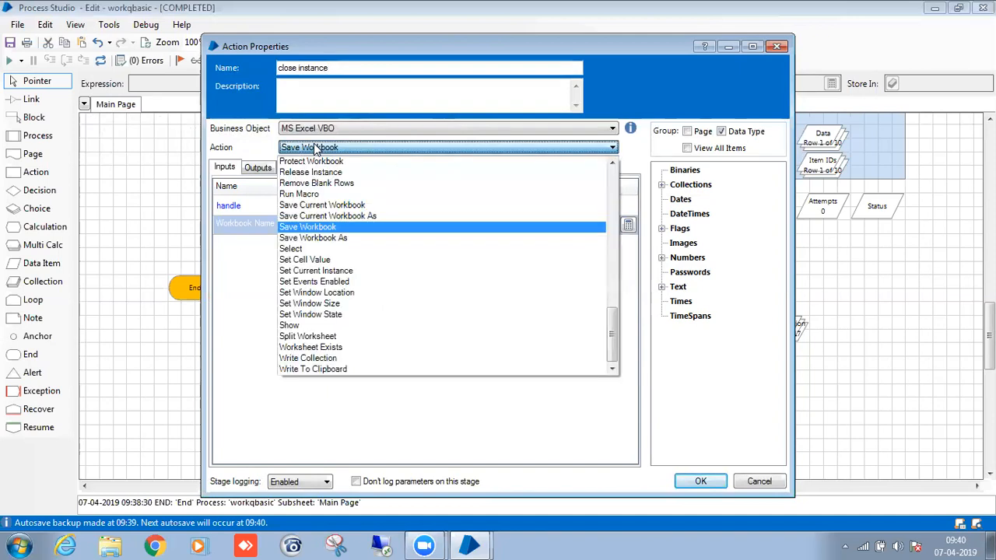
{"action": "key", "text": "c"}
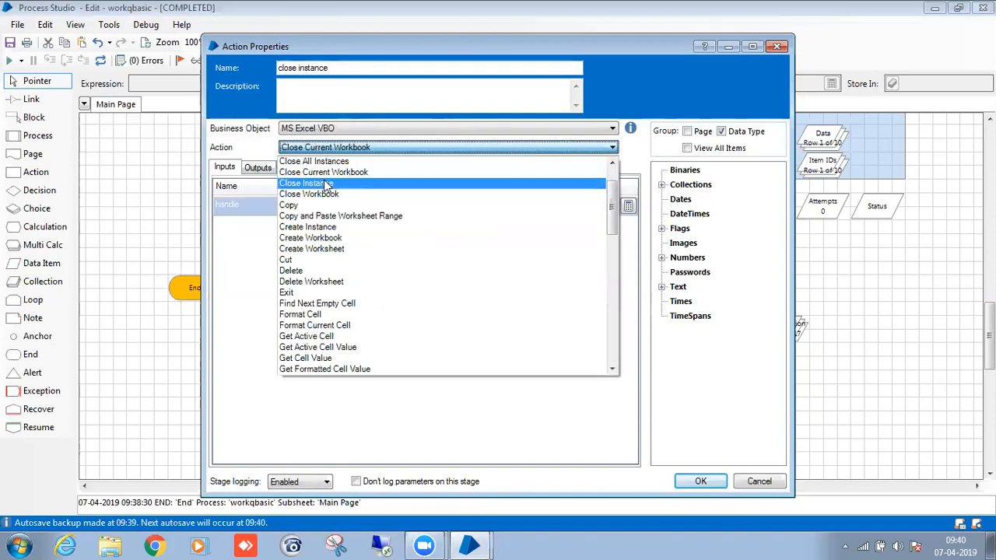
{"action": "left_click", "coordinate": [327, 182]}
Set the close instance stage's handle input to [handle] and Save Changes to True, and accept its properties
{"action": "left_click", "coordinate": [435, 223]}
{"action": "left_click", "coordinate": [472, 206]}
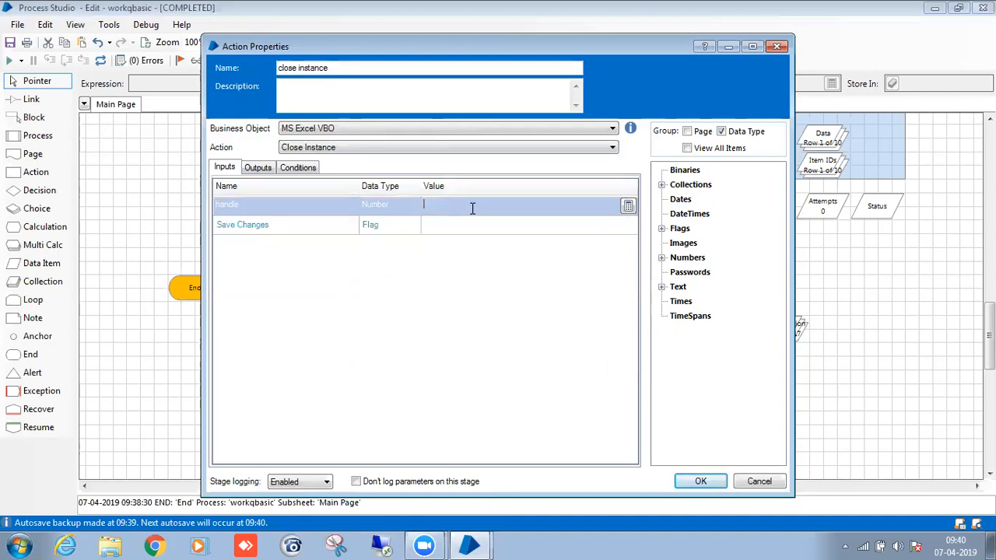
{"action": "left_click", "coordinate": [661, 258]}
{"action": "left_click_drag", "start_coordinate": [697, 287], "coordinate": [506, 212]}
{"action": "left_click", "coordinate": [493, 227]}
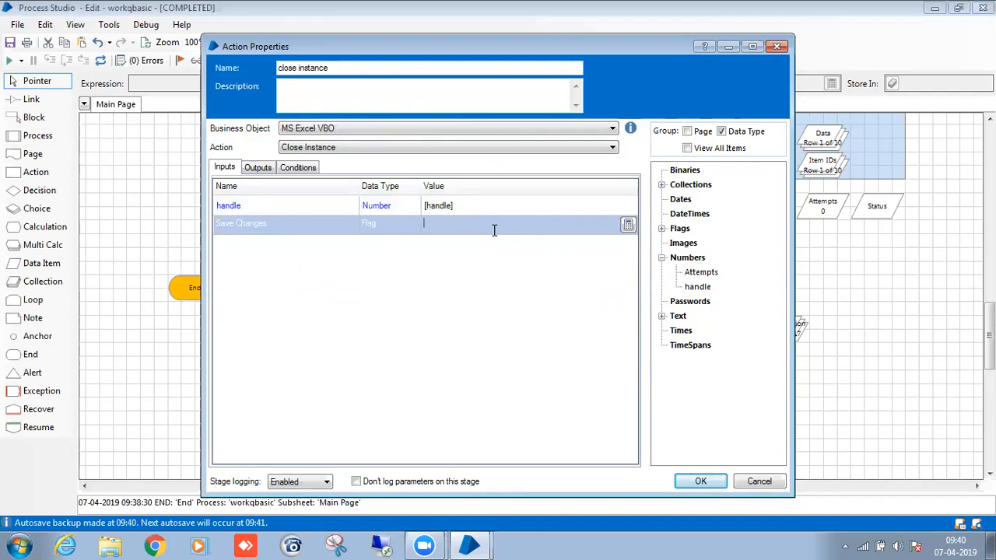
{"action": "type", "text": "Tri"}
{"action": "key", "text": "BackSpace"}
{"action": "type", "text": "ue"}
{"action": "left_click", "coordinate": [494, 264]}
{"action": "left_click", "coordinate": [259, 168]}
{"action": "left_click", "coordinate": [227, 168]}
{"action": "left_click", "coordinate": [697, 481]}
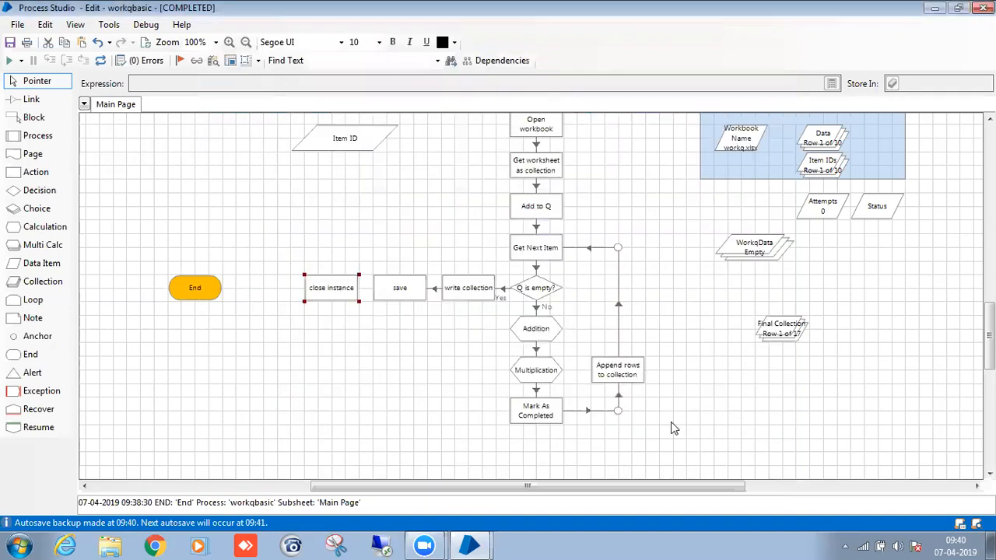
Link save to close instance and close instance to End, with End placed directly beside close instance
{"action": "left_click", "coordinate": [384, 367]}
{"action": "key", "text": "l"}
{"action": "left_click_drag", "start_coordinate": [399, 292], "coordinate": [318, 292]}
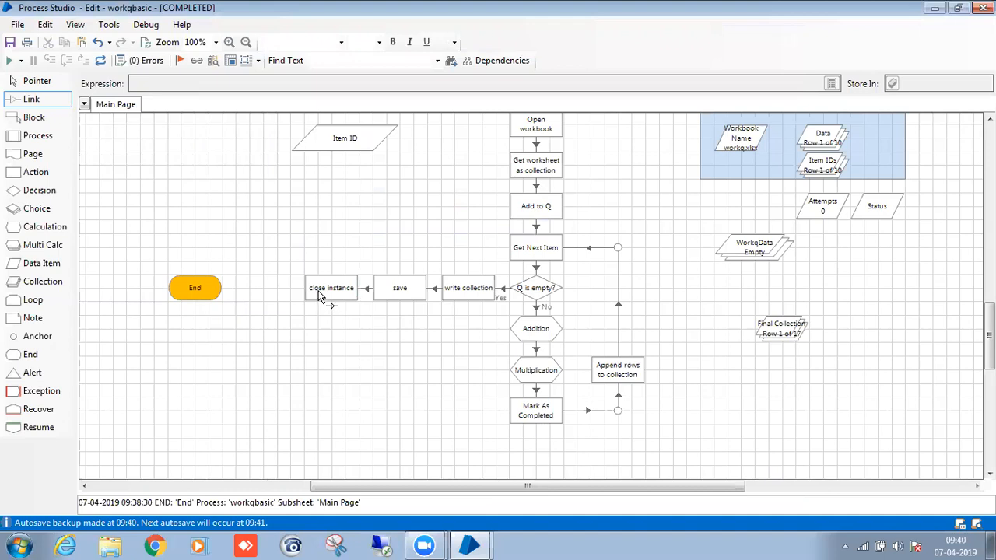
{"action": "left_click", "coordinate": [394, 338]}
{"action": "scroll", "coordinate": [398, 344], "scroll_direction": "down", "scroll_amount": 1}
{"action": "scroll", "coordinate": [405, 346], "scroll_direction": "up", "scroll_amount": 1}
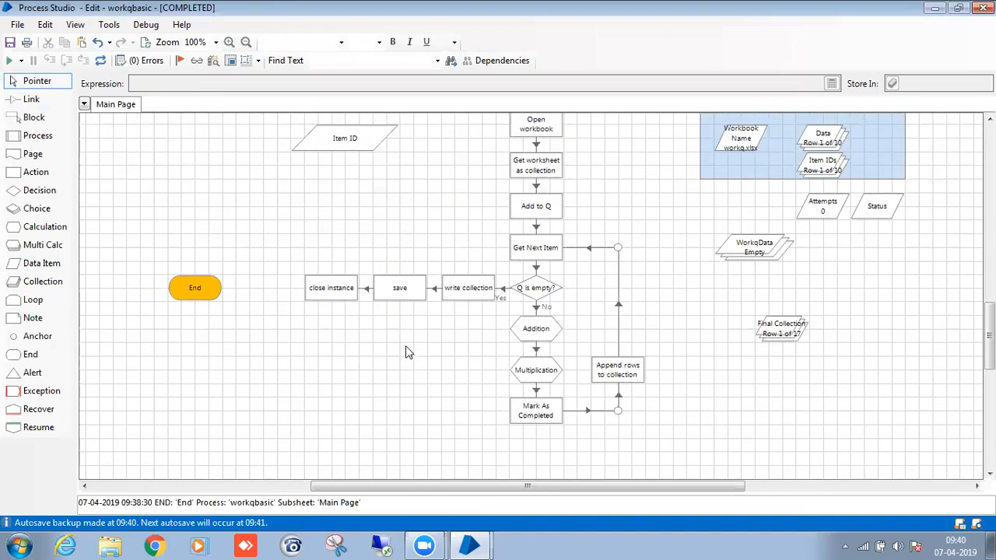
{"action": "key", "text": "l"}
{"action": "mouse_move", "coordinate": [337, 291]}
{"action": "left_mouse_down"}
{"action": "mouse_move", "coordinate": [221, 295]}
{"action": "mouse_move", "coordinate": [272, 294]}
{"action": "left_mouse_up"}
{"action": "left_click", "coordinate": [286, 350]}
{"action": "left_click", "coordinate": [289, 334]}
Arrange the Item ID, WorkqData and Final Collection items together directly below the Local Variables block
{"action": "scroll", "coordinate": [439, 365], "scroll_direction": "up", "scroll_amount": 1}
{"action": "left_click_drag", "start_coordinate": [346, 181], "coordinate": [865, 316]}
{"action": "left_click_drag", "start_coordinate": [766, 292], "coordinate": [753, 264]}
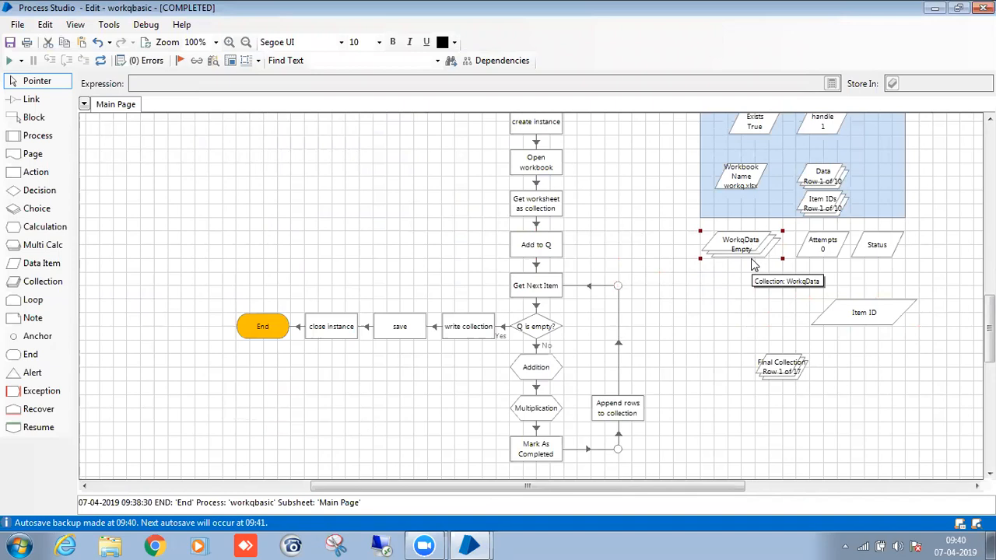
{"action": "left_click_drag", "start_coordinate": [770, 374], "coordinate": [730, 307]}
{"action": "left_click_drag", "start_coordinate": [850, 313], "coordinate": [823, 300]}
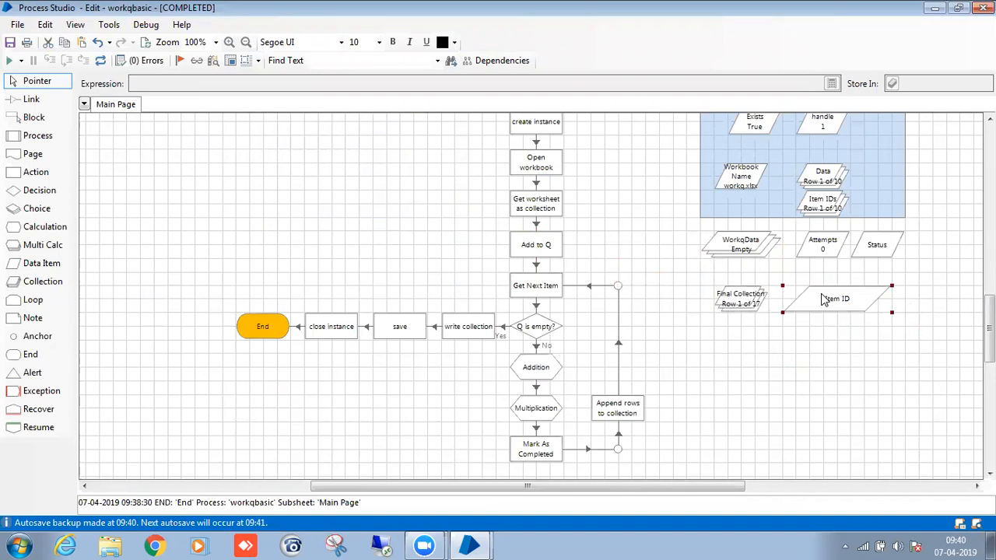
{"action": "left_click", "coordinate": [813, 354]}
Enlarge the Local Variables block so it encloses WorkqData, Attempts, Status, Final Collection and Item ID
{"action": "scroll", "coordinate": [746, 360], "scroll_direction": "up", "scroll_amount": 3}
{"action": "scroll", "coordinate": [698, 159], "scroll_direction": "up", "scroll_amount": 1}
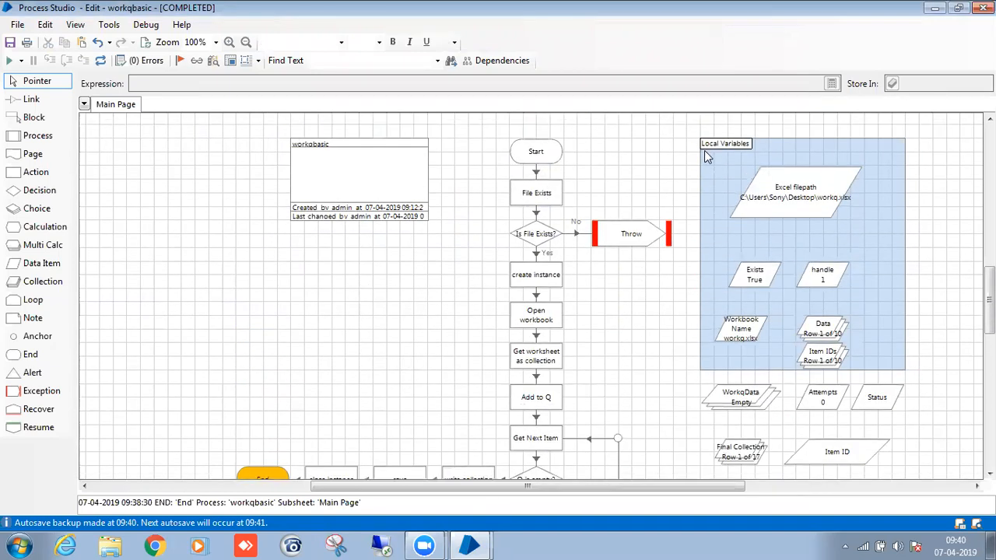
{"action": "scroll", "coordinate": [708, 380], "scroll_direction": "down", "scroll_amount": 4}
{"action": "left_click_drag", "start_coordinate": [702, 295], "coordinate": [688, 410]}
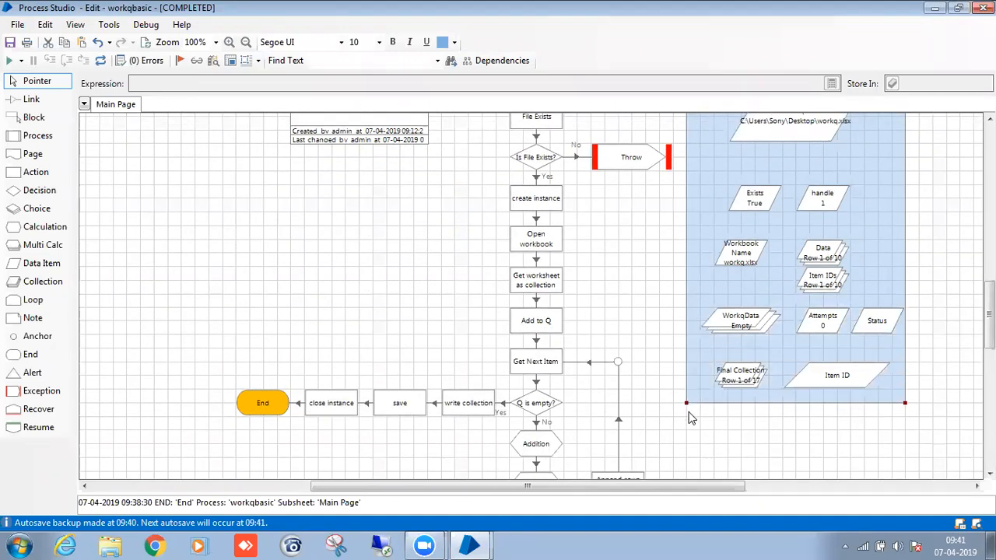
{"action": "scroll", "coordinate": [677, 412], "scroll_direction": "up", "scroll_amount": 10}
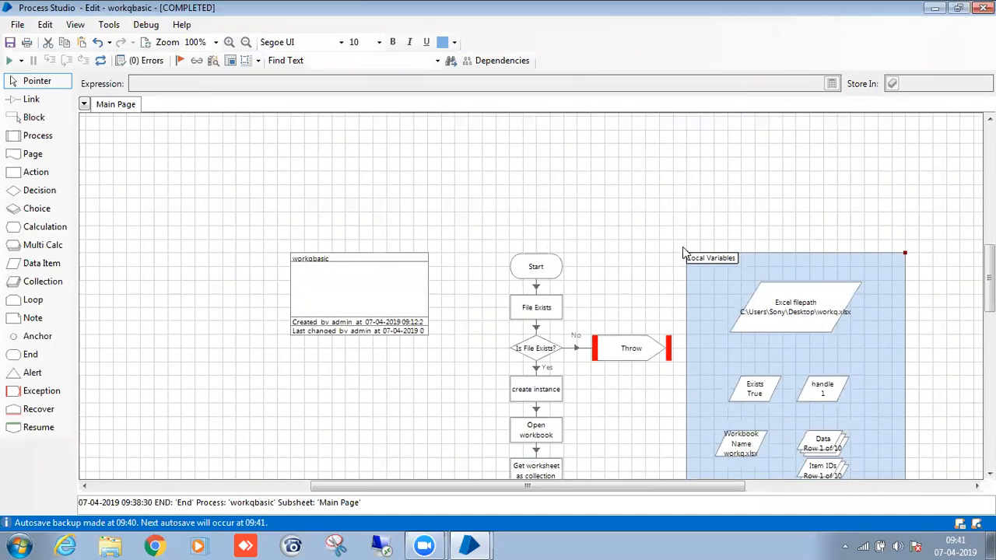
{"action": "scroll", "coordinate": [688, 263], "scroll_direction": "down", "scroll_amount": 6}
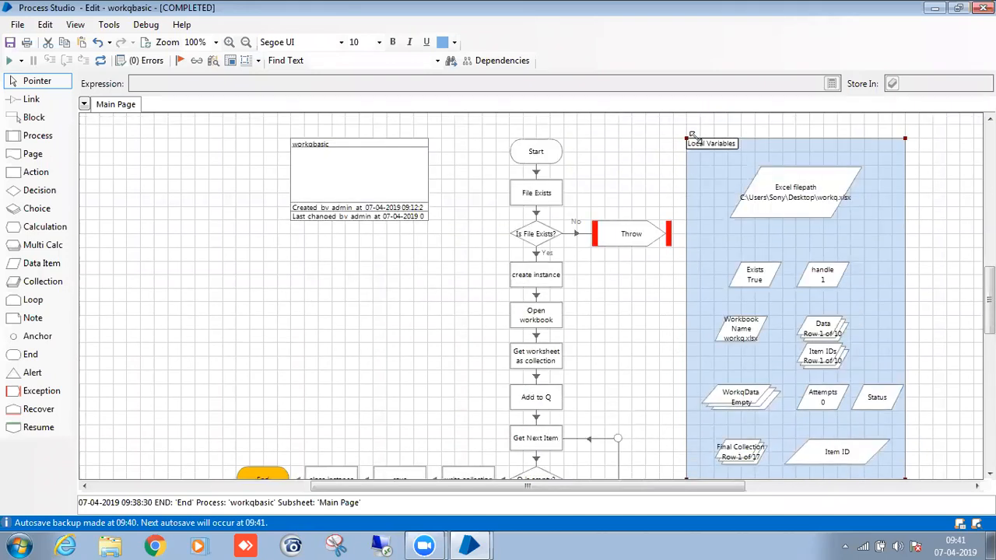
{"action": "left_click_drag", "start_coordinate": [692, 136], "coordinate": [699, 138]}
{"action": "scroll", "coordinate": [678, 207], "scroll_direction": "down", "scroll_amount": 6}
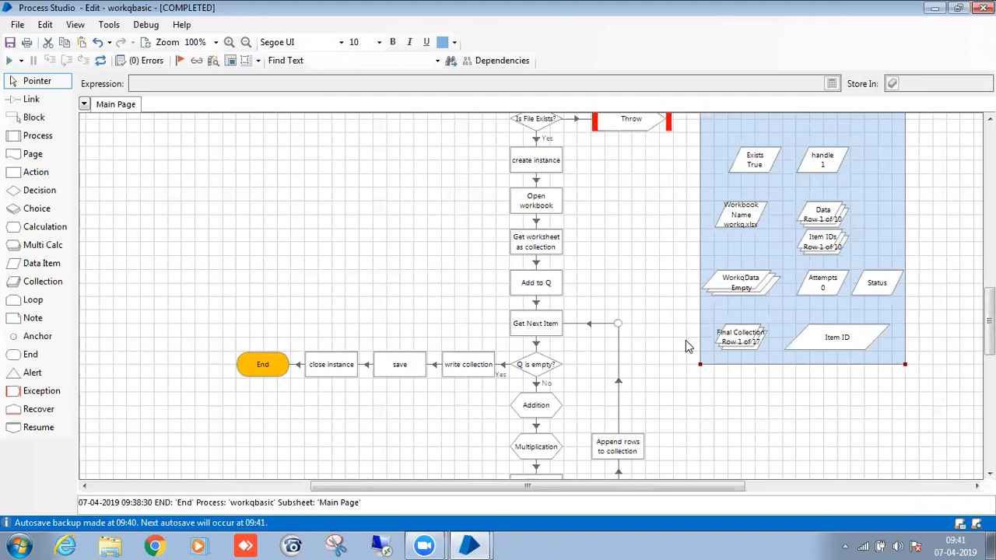
{"action": "scroll", "coordinate": [649, 273], "scroll_direction": "down", "scroll_amount": 2}
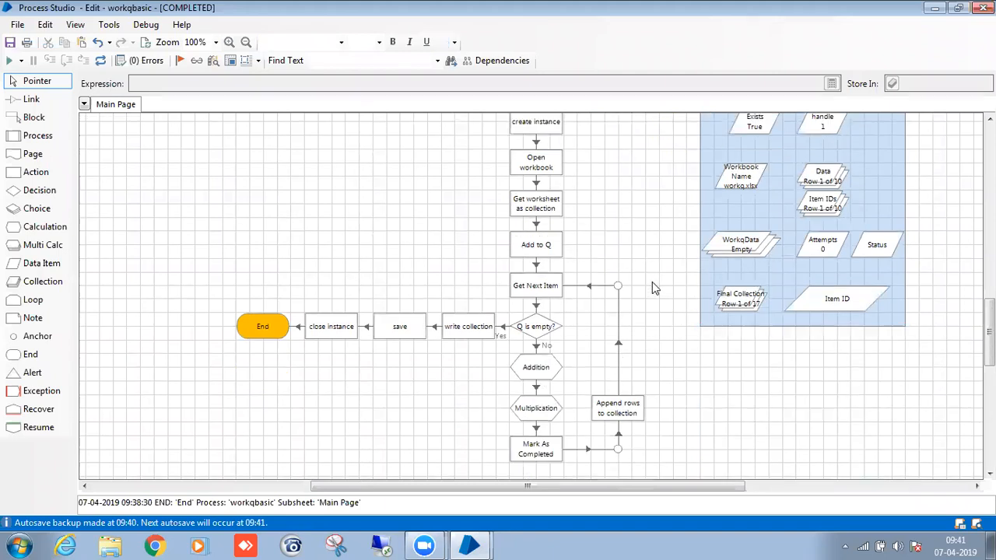
Reset the completed workqbasic process run
{"action": "scroll", "coordinate": [651, 284], "scroll_direction": "up", "scroll_amount": 4}
{"action": "scroll", "coordinate": [650, 280], "scroll_direction": "up", "scroll_amount": 4}
{"action": "scroll", "coordinate": [311, 295], "scroll_direction": "down", "scroll_amount": 4}
{"action": "left_click", "coordinate": [99, 60]}
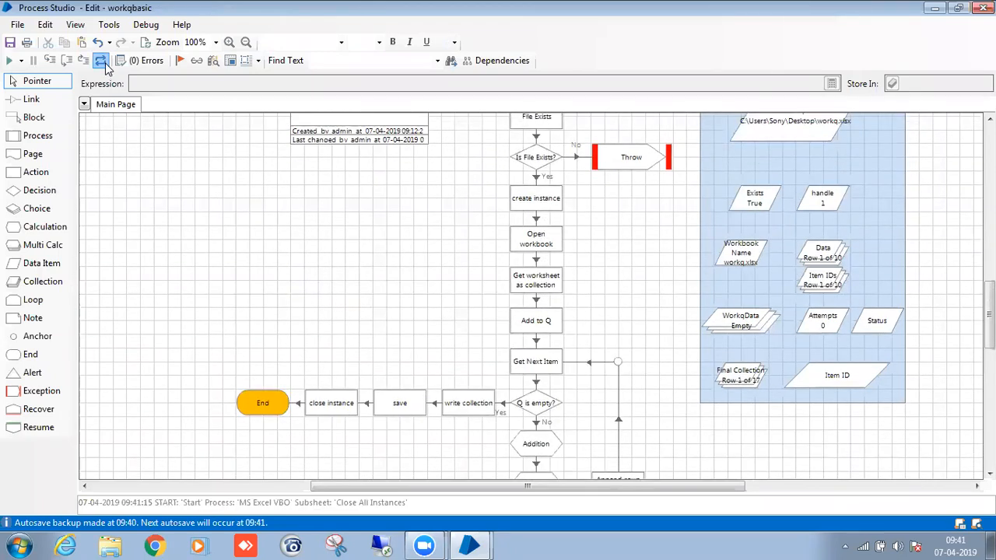
{"action": "scroll", "coordinate": [399, 314], "scroll_direction": "up", "scroll_amount": 6}
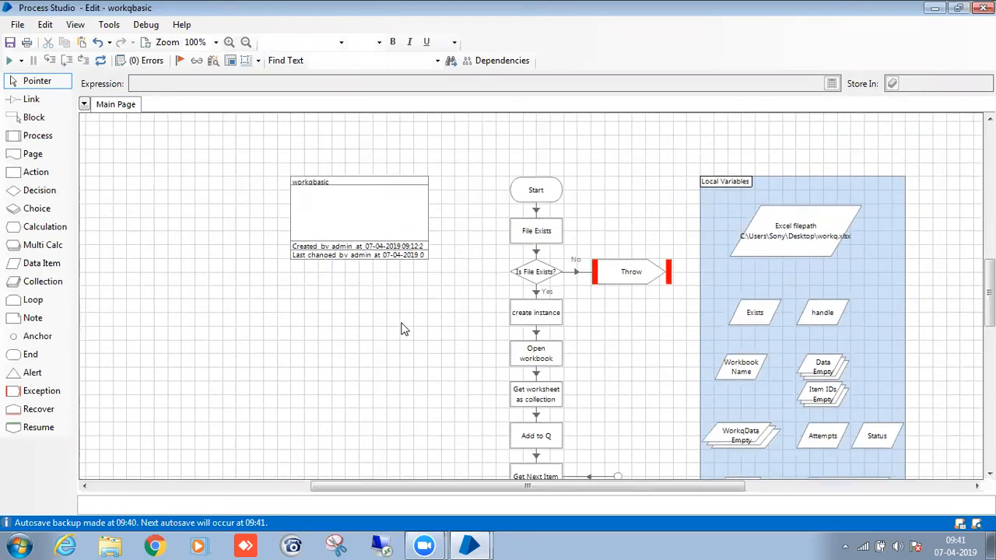
{"action": "scroll", "coordinate": [428, 374], "scroll_direction": "down", "scroll_amount": 1}
Go to the desktop and open the workq workbook in Excel
{"action": "key", "text": "super+d"}
{"action": "double_click", "coordinate": [570, 152]}
{"action": "left_click", "coordinate": [465, 225]}
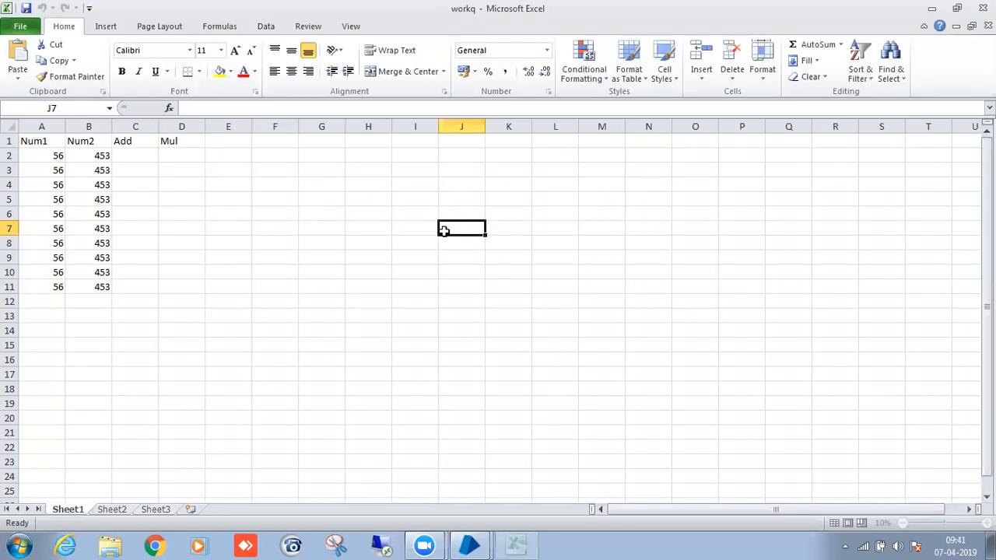
Replace the numbers in Sheet1 with 54 in A3, 43 in B3, 343 in B4 and 242 in A4
{"action": "left_click", "coordinate": [87, 161]}
{"action": "left_click", "coordinate": [60, 173]}
{"action": "type", "text": "54"}
{"action": "left_click", "coordinate": [88, 169]}
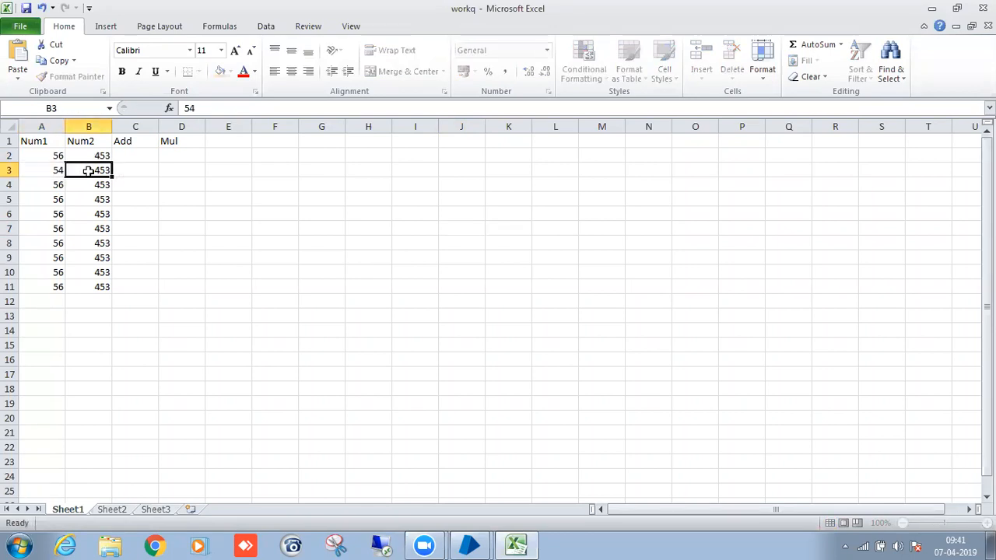
{"action": "type", "text": "43"}
{"action": "left_click", "coordinate": [68, 187]}
{"action": "type", "text": "343"}
{"action": "left_click", "coordinate": [62, 184]}
{"action": "type", "text": "242"}
Enter test values 2e2 in A6 and A8, e2e in B6 and B8, e2 in A10, rwr in B10 and ewe in B9
{"action": "left_click", "coordinate": [50, 217]}
{"action": "type", "text": "2e2"}
{"action": "left_click", "coordinate": [78, 217]}
{"action": "type", "text": "e2e"}
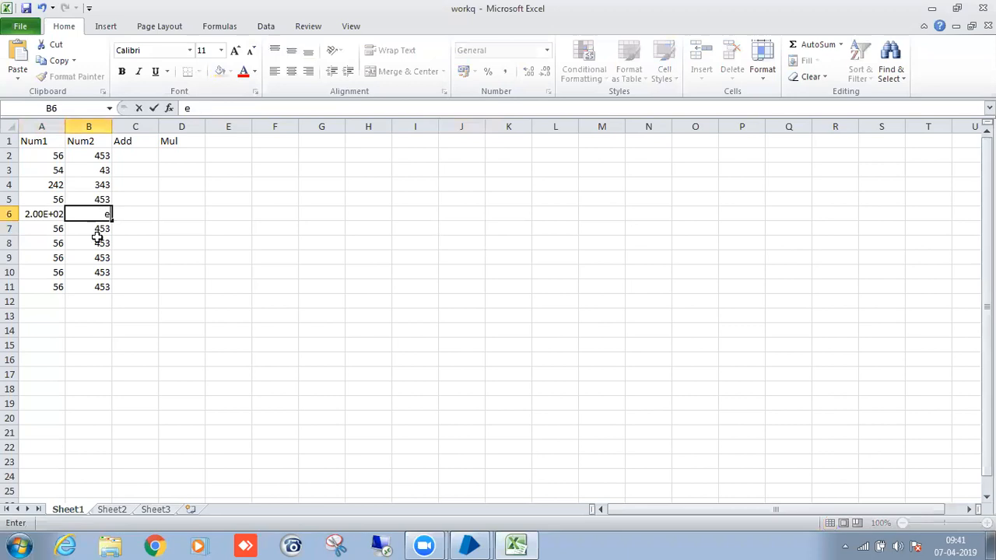
{"action": "left_click", "coordinate": [66, 241]}
{"action": "type", "text": "e2e"}
{"action": "left_click", "coordinate": [56, 243]}
{"action": "type", "text": "2e2"}
{"action": "left_click", "coordinate": [55, 272]}
{"action": "type", "text": "e2"}
{"action": "left_click", "coordinate": [95, 278]}
{"action": "type", "text": "rwr"}
{"action": "left_click", "coordinate": [98, 258]}
{"action": "type", "text": "ewe"}
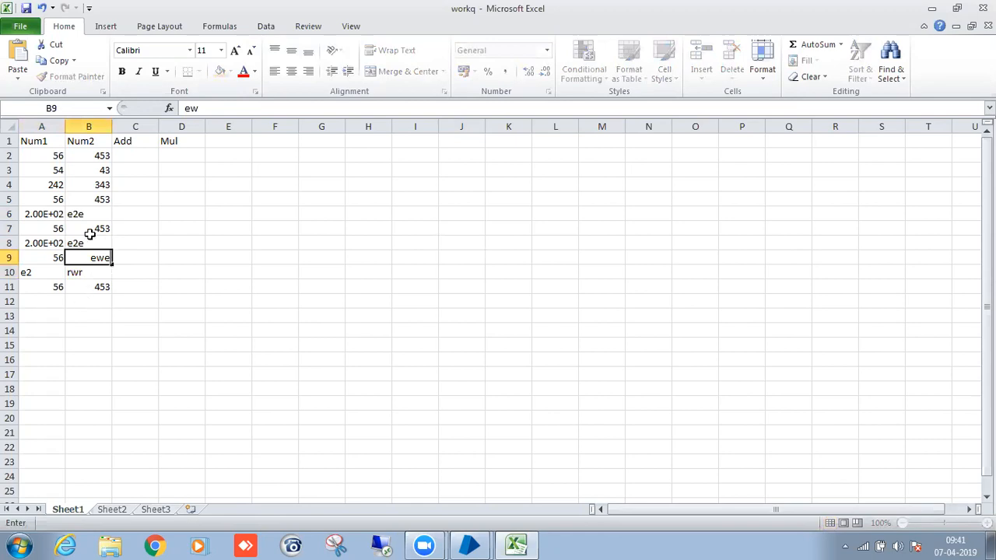
Change the last Num2 value, in B11, to 54343 and check the entries in row 6
{"action": "left_click", "coordinate": [105, 173]}
{"action": "key", "text": "ctrl+Down"}
{"action": "type", "text": "54343"}
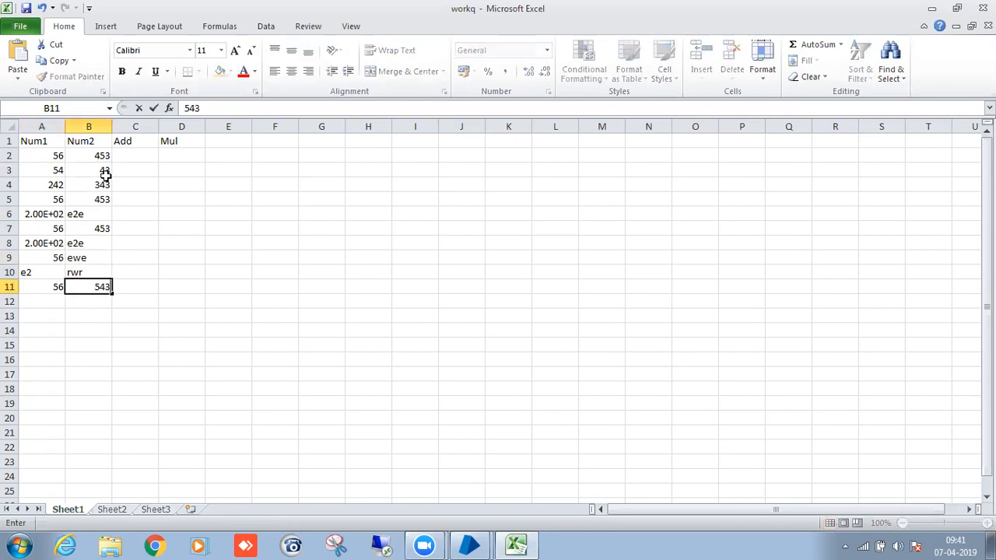
{"action": "left_click", "coordinate": [130, 262]}
{"action": "left_click", "coordinate": [154, 274]}
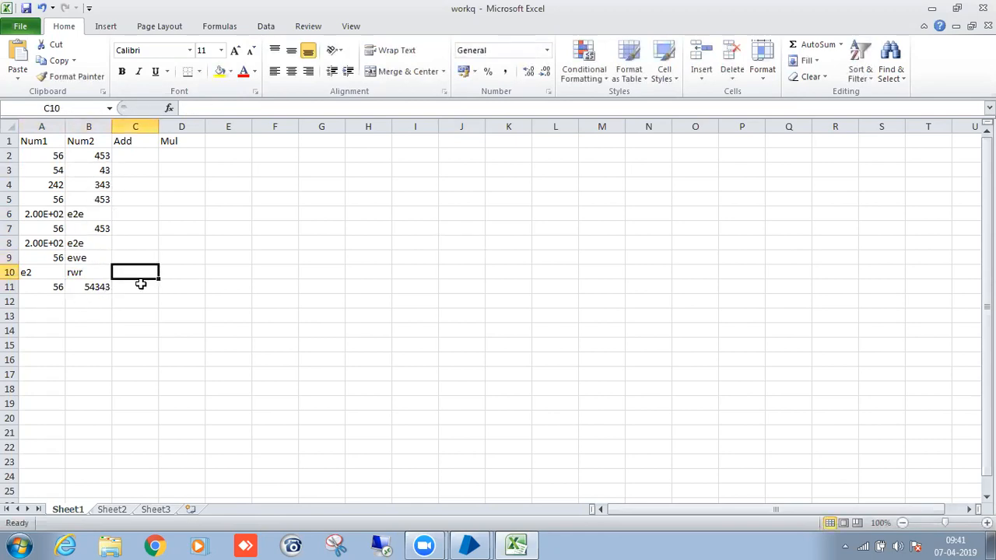
{"action": "left_click", "coordinate": [101, 218]}
{"action": "left_click", "coordinate": [51, 217]}
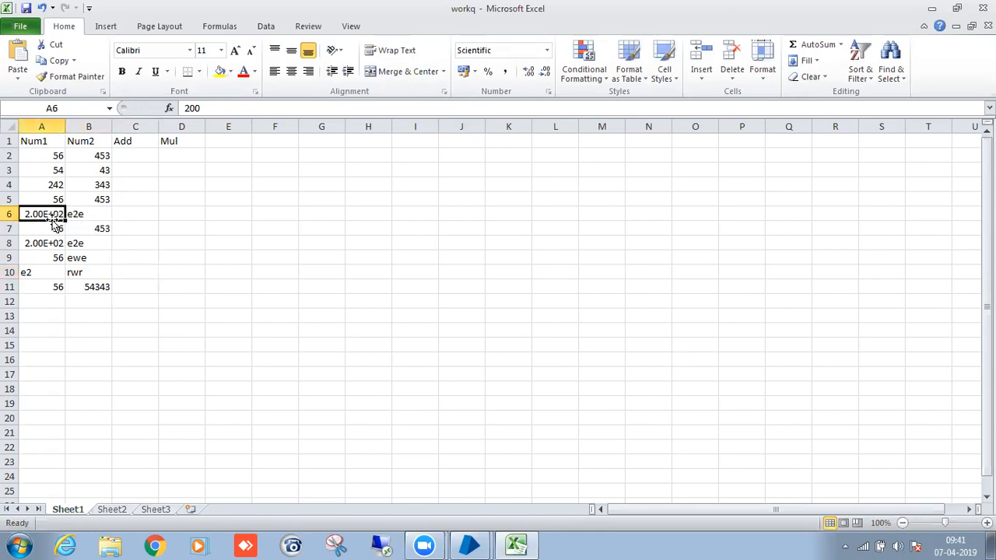
{"action": "left_click", "coordinate": [82, 214]}
{"action": "left_click", "coordinate": [123, 224]}
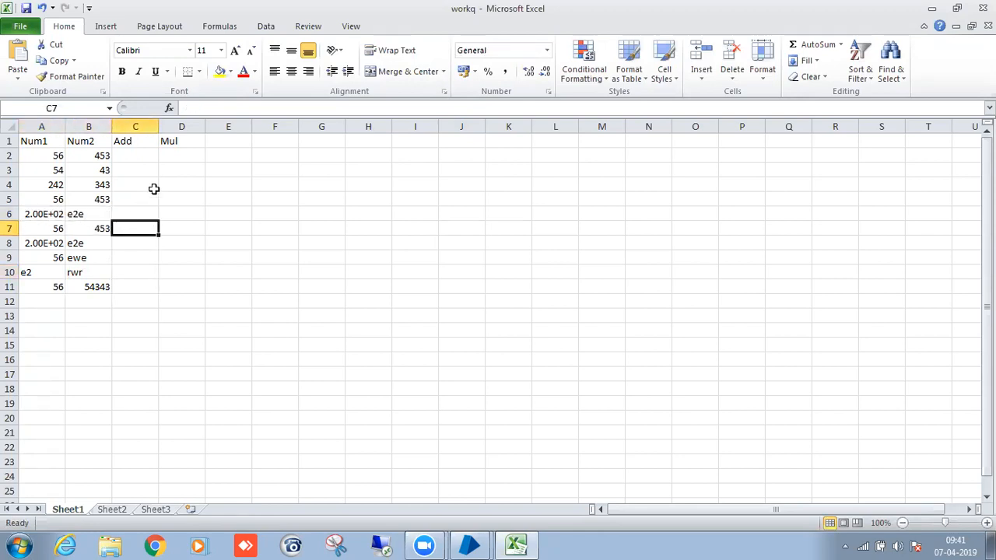
Add the column header "Exception reason" in cell E1
{"action": "left_click", "coordinate": [224, 146]}
{"action": "type", "text": "Exc"}
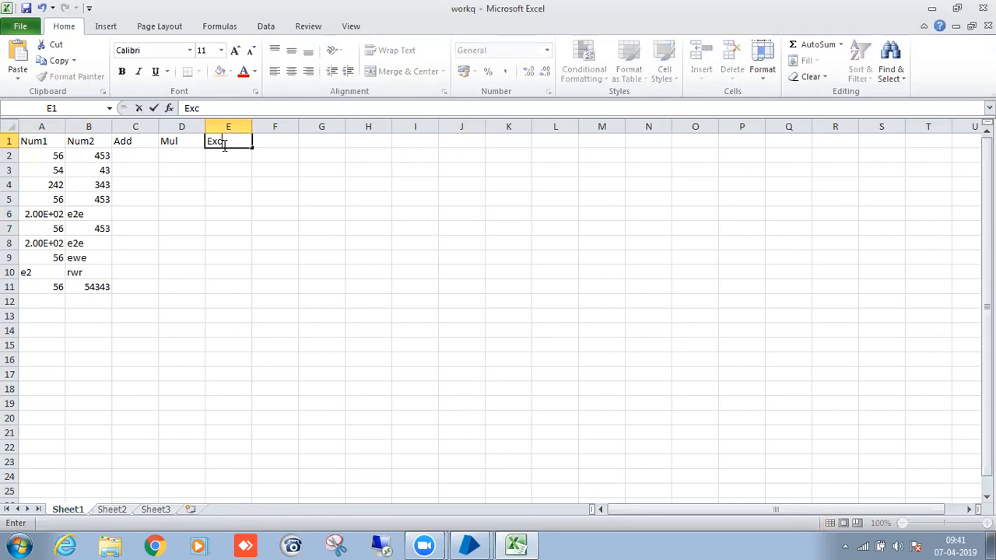
{"action": "type", "text": "eption R"}
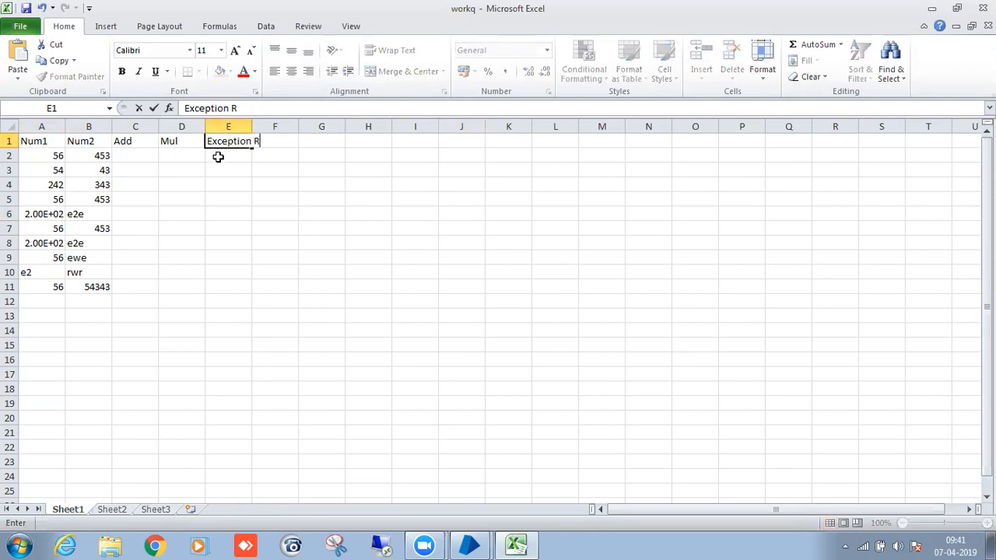
{"action": "key", "text": "BackSpace"}
{"action": "key", "text": "BackSpace"}
{"action": "key", "text": "BackSpace"}
{"action": "key", "text": "BackSpace"}
{"action": "key", "text": "BackSpace"}
{"action": "key", "text": "BackSpace"}
{"action": "key", "text": "BackSpace"}
{"action": "key", "text": "BackSpace"}
{"action": "key", "text": "BackSpace"}
{"action": "key", "text": "BackSpace"}
{"action": "key", "text": "BackSpace"}
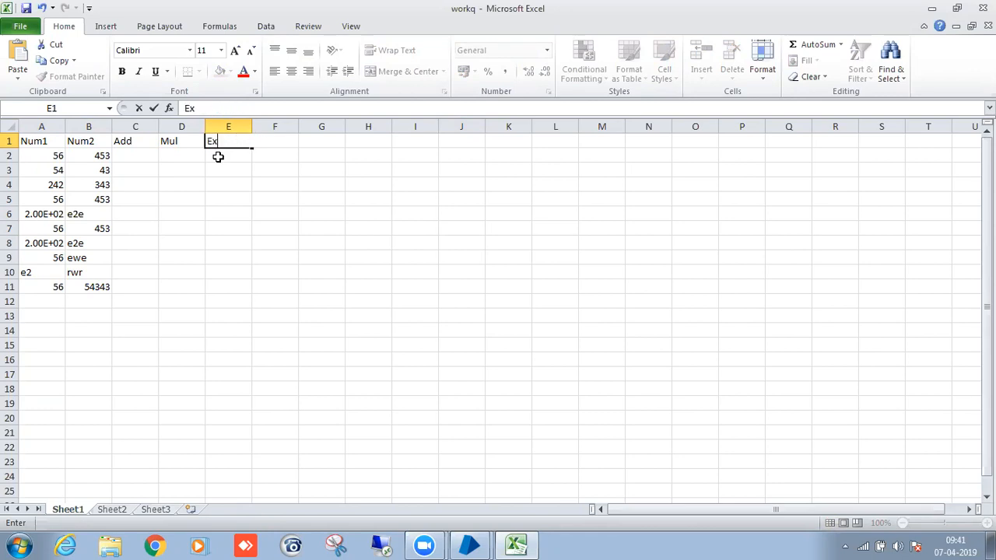
{"action": "type", "text": "Exception reason"}
{"action": "left_click", "coordinate": [300, 257]}
{"action": "scroll", "coordinate": [297, 294], "scroll_direction": "down", "scroll_amount": 1}
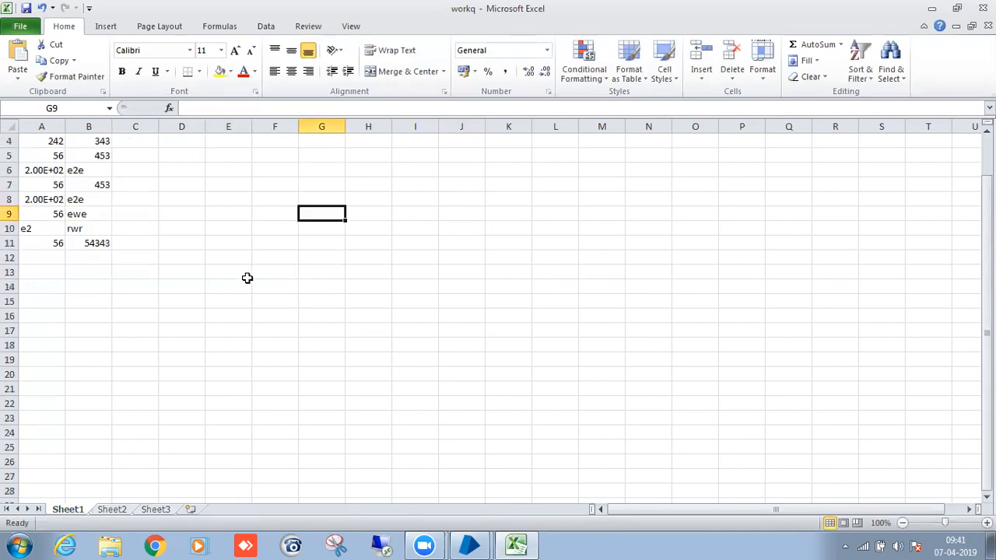
{"action": "scroll", "coordinate": [166, 333], "scroll_direction": "up", "scroll_amount": 1}
{"action": "left_click", "coordinate": [17, 160]}
{"action": "left_click", "coordinate": [97, 160]}
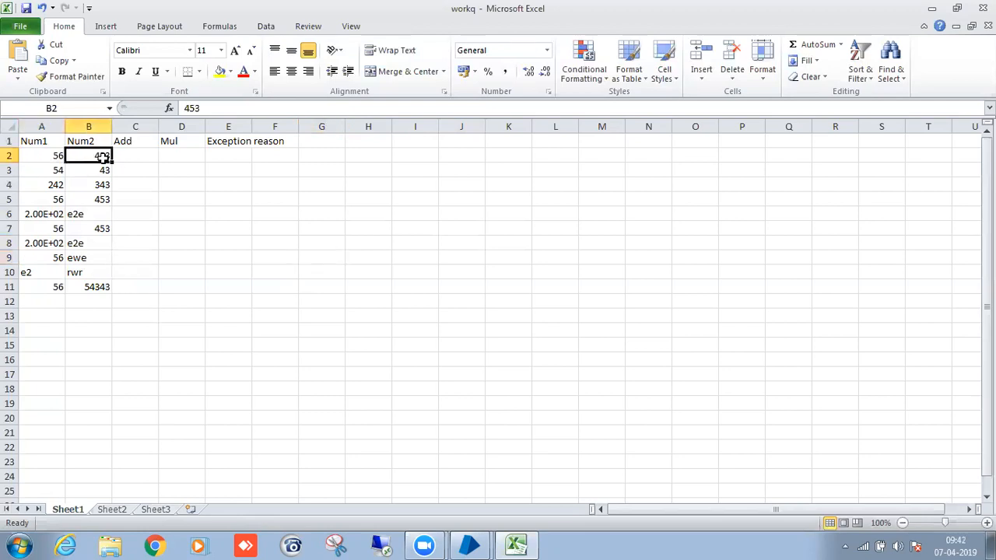
{"action": "left_click", "coordinate": [228, 159]}
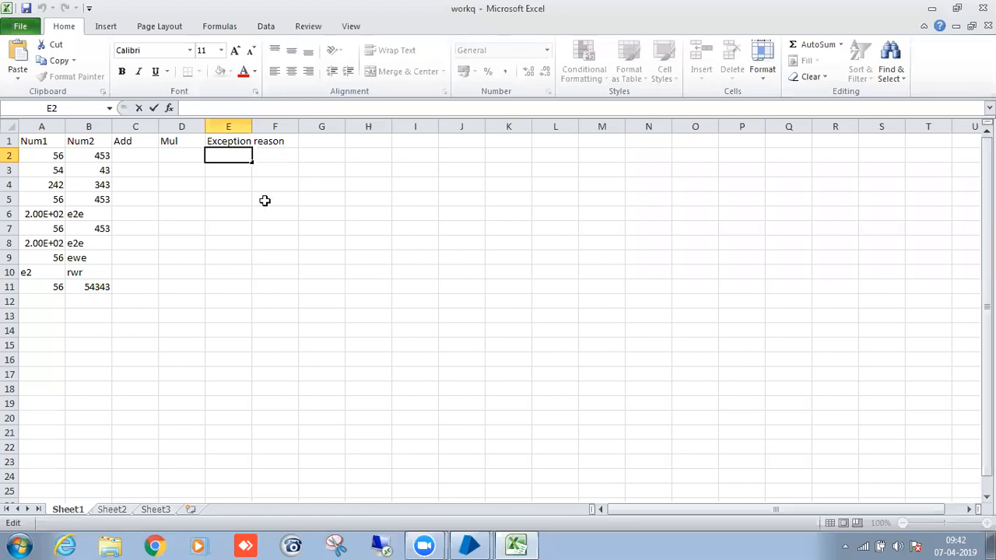
{"action": "left_click", "coordinate": [273, 241]}
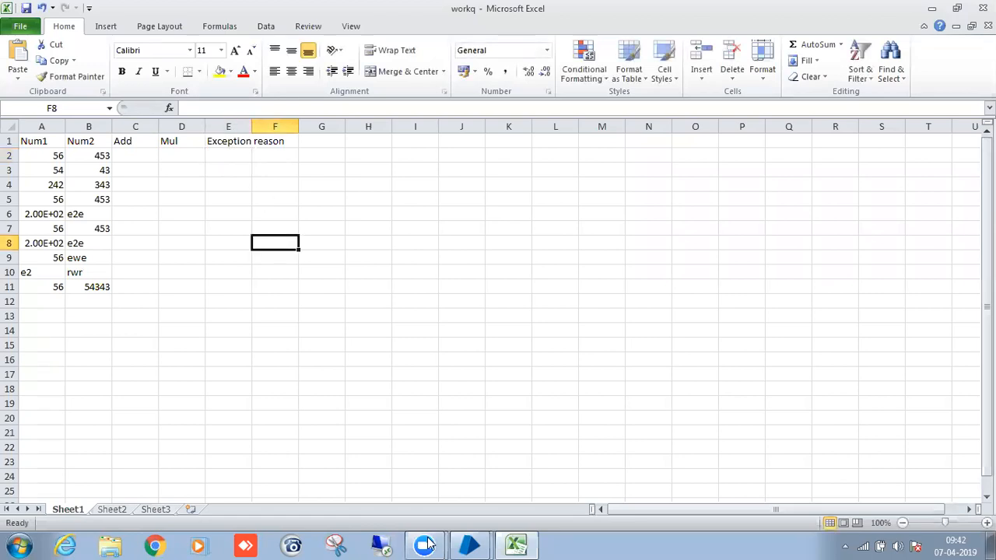
Switch to the workqbasic process in Process Studio and review the Addition and Multiplication stages down to Mark As Completed
{"action": "mouse_move", "coordinate": [469, 545]}
{"action": "left_click", "coordinate": [471, 513]}
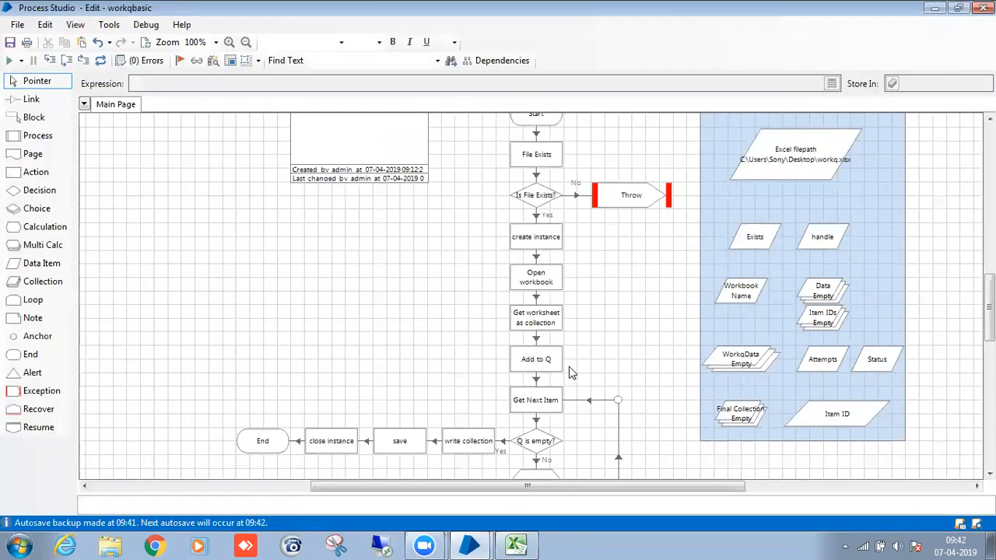
{"action": "scroll", "coordinate": [569, 366], "scroll_direction": "down", "scroll_amount": 5}
{"action": "left_click_drag", "start_coordinate": [495, 210], "coordinate": [566, 288]}
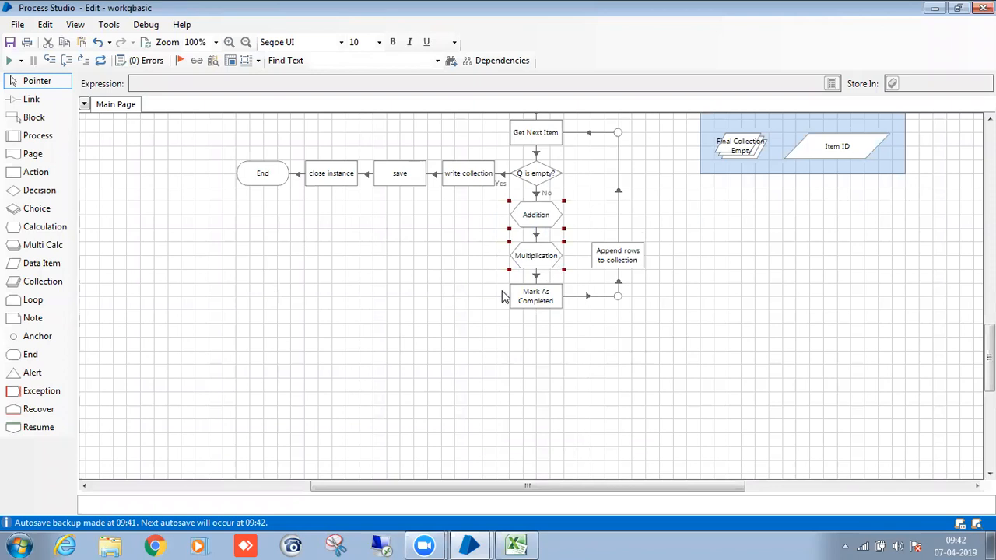
{"action": "scroll", "coordinate": [429, 238], "scroll_direction": "up", "scroll_amount": 2}
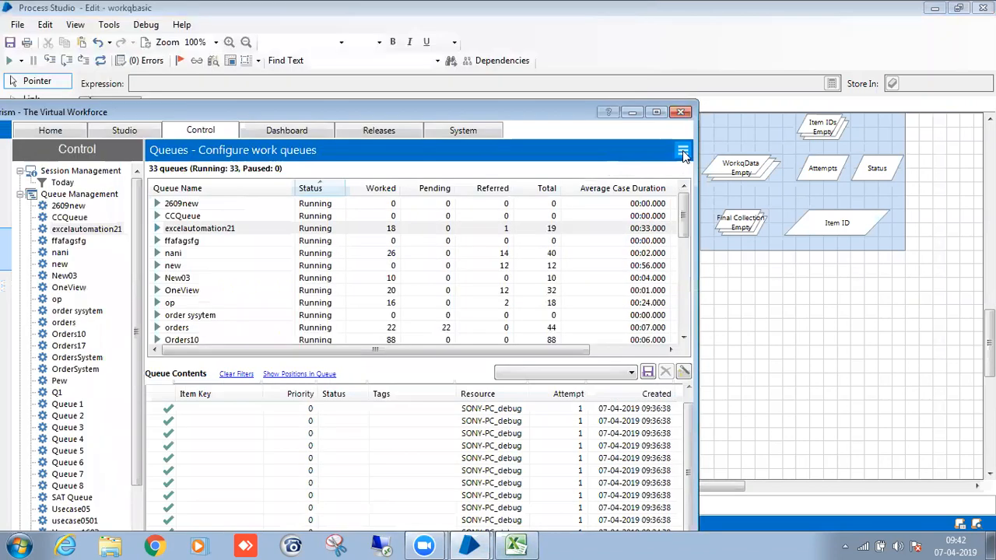
Switch to the Blue Prism work queue management and examine the excelautomation21 queue's items, including the one tagged with an exception
{"action": "left_click", "coordinate": [682, 153]}
{"action": "left_click", "coordinate": [672, 172]}
{"action": "left_click", "coordinate": [656, 114]}
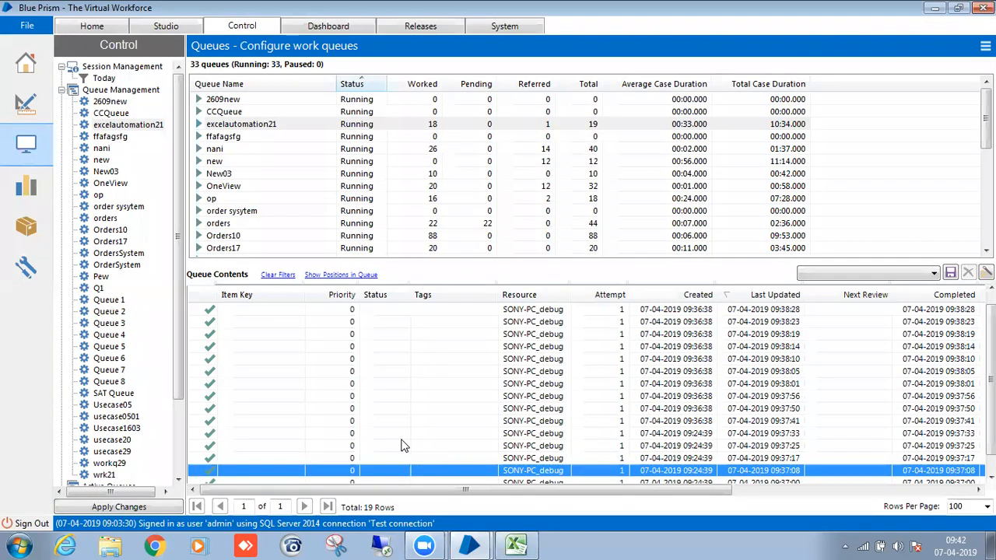
{"action": "left_click", "coordinate": [402, 444]}
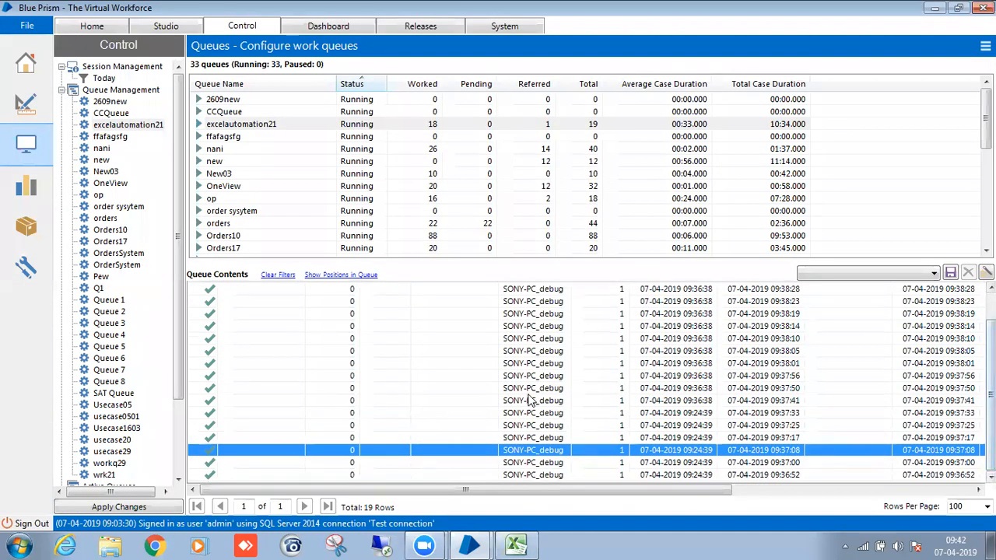
{"action": "left_click", "coordinate": [342, 388]}
{"action": "scroll", "coordinate": [311, 354], "scroll_direction": "down", "scroll_amount": 1}
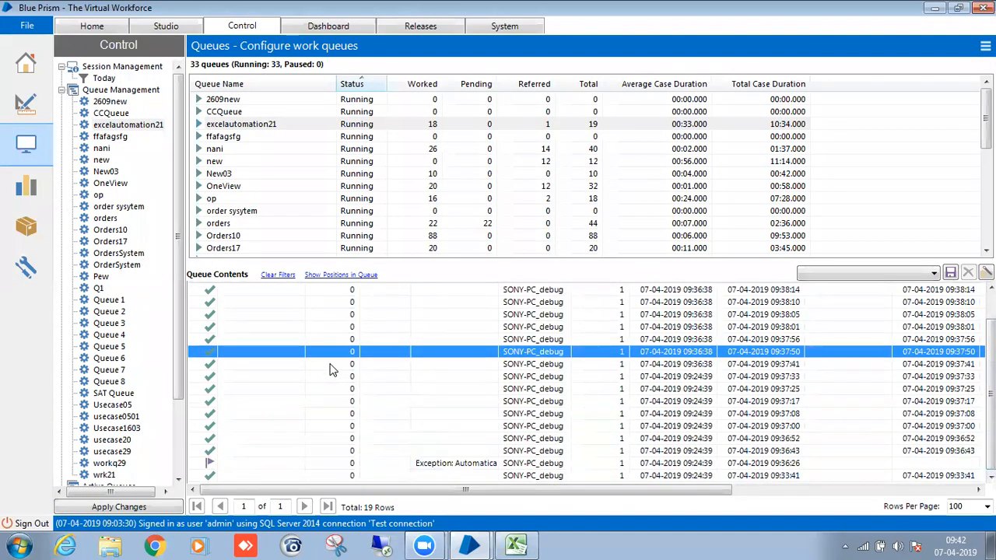
{"action": "left_click", "coordinate": [325, 462]}
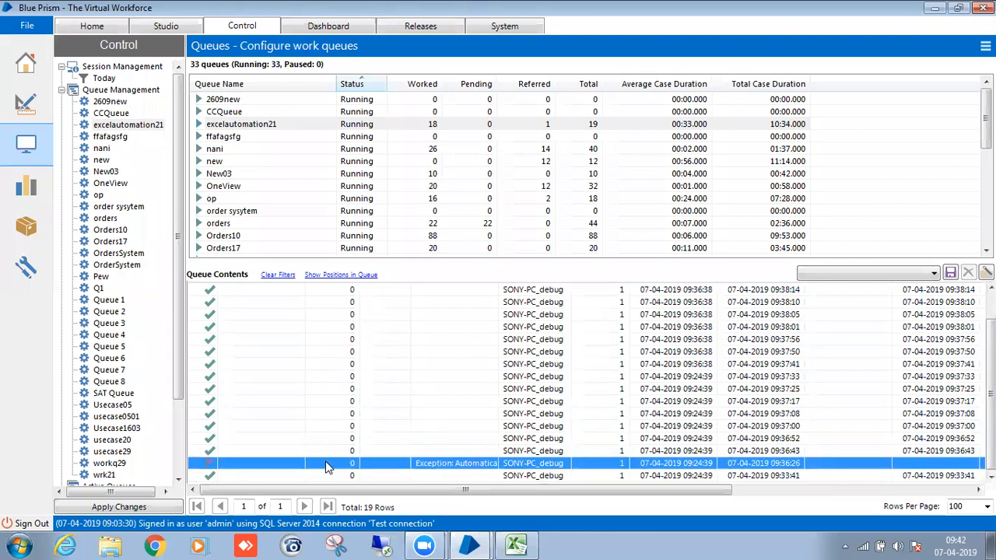
{"action": "scroll", "coordinate": [335, 436], "scroll_direction": "up", "scroll_amount": 3}
{"action": "left_click", "coordinate": [421, 340]}
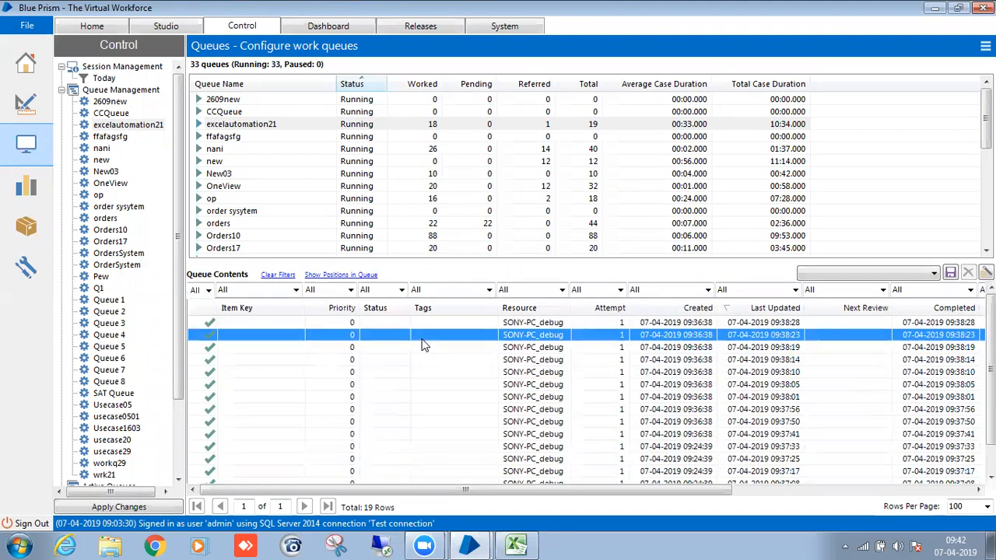
Delete all worked cases from the excelautomation21 queue
{"action": "left_click", "coordinate": [424, 323]}
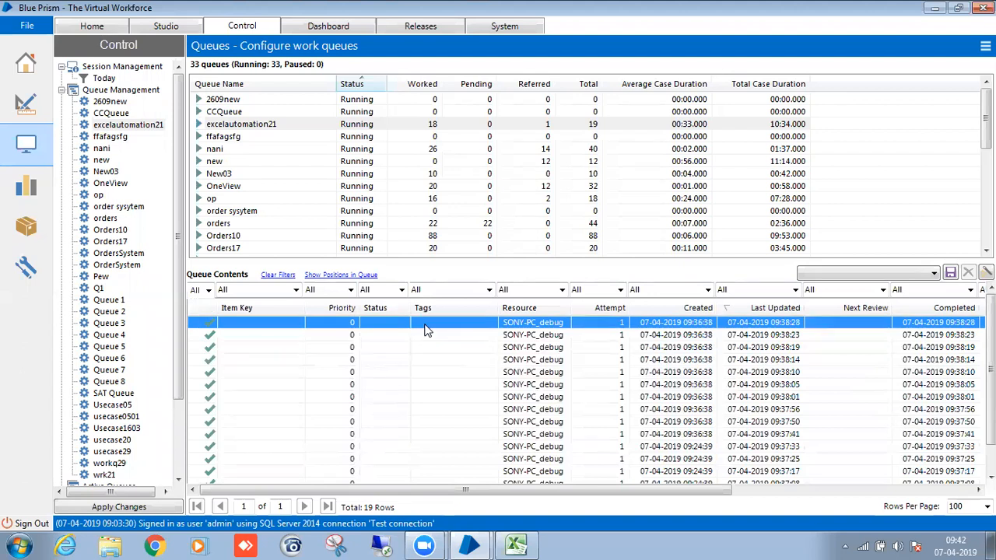
{"action": "right_click", "coordinate": [427, 330]}
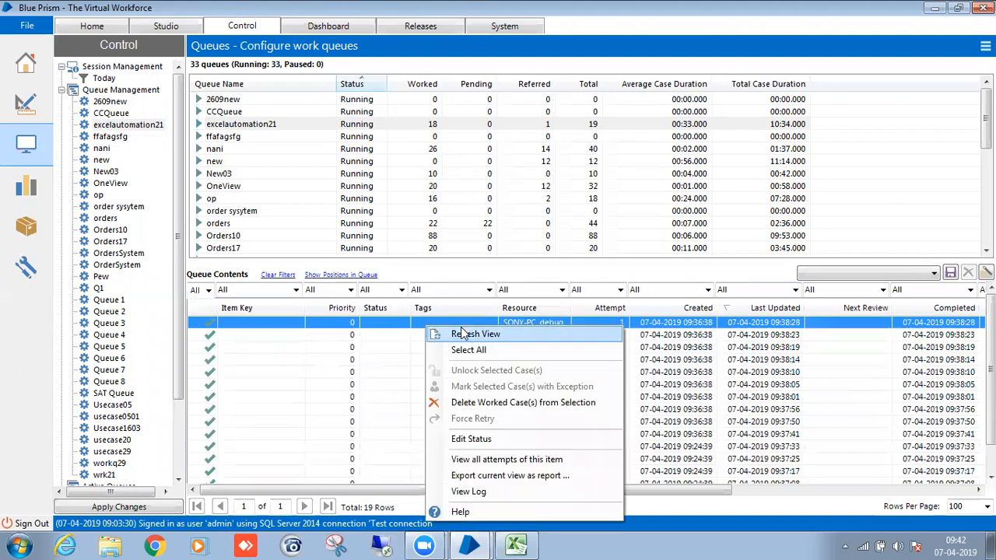
{"action": "left_click", "coordinate": [478, 349]}
{"action": "right_click", "coordinate": [484, 347]}
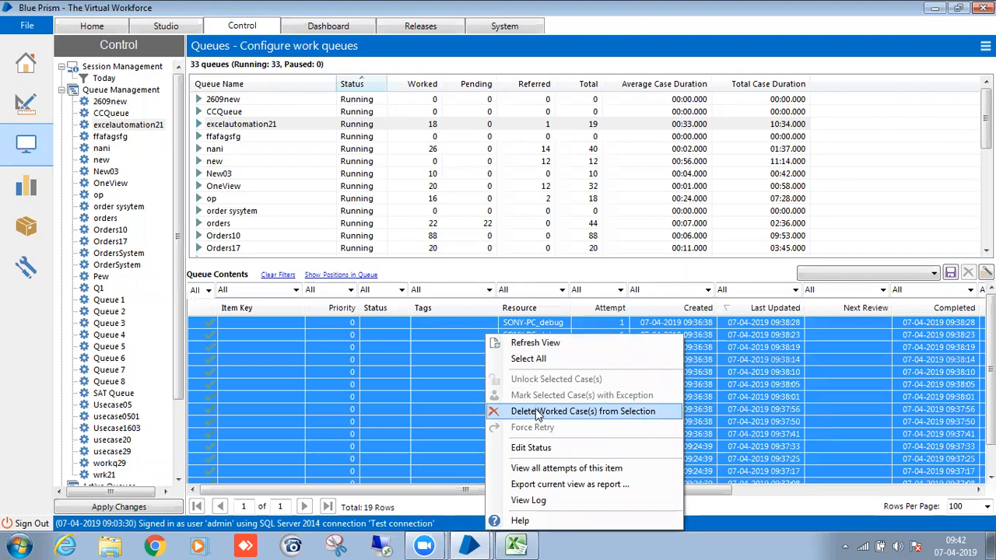
{"action": "left_click", "coordinate": [535, 410]}
{"action": "left_click", "coordinate": [247, 124]}
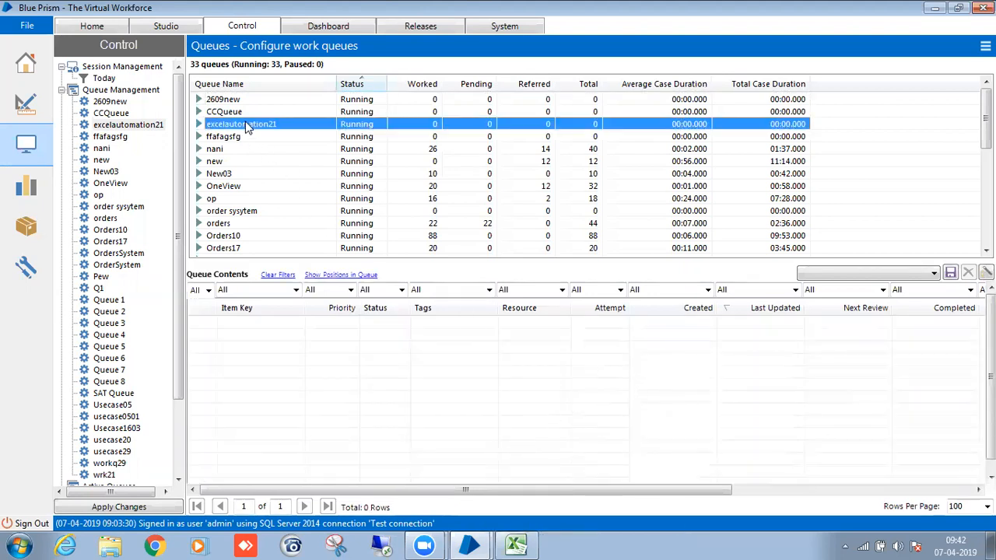
Return to the workqbasic process and draw a block around the Addition and Multiplication stages, leaving space beside them for recovery handling
{"action": "left_click", "coordinate": [469, 545]}
{"action": "left_click", "coordinate": [435, 515]}
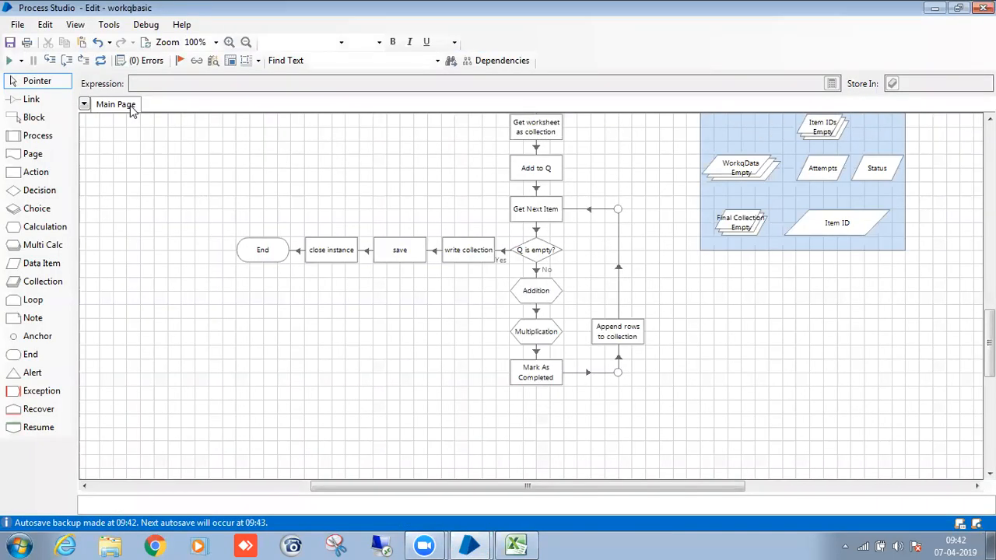
{"action": "scroll", "coordinate": [509, 378], "scroll_direction": "down", "scroll_amount": 1}
{"action": "scroll", "coordinate": [560, 382], "scroll_direction": "up", "scroll_amount": 1}
{"action": "mouse_move", "coordinate": [542, 384]}
{"action": "left_click", "coordinate": [45, 117]}
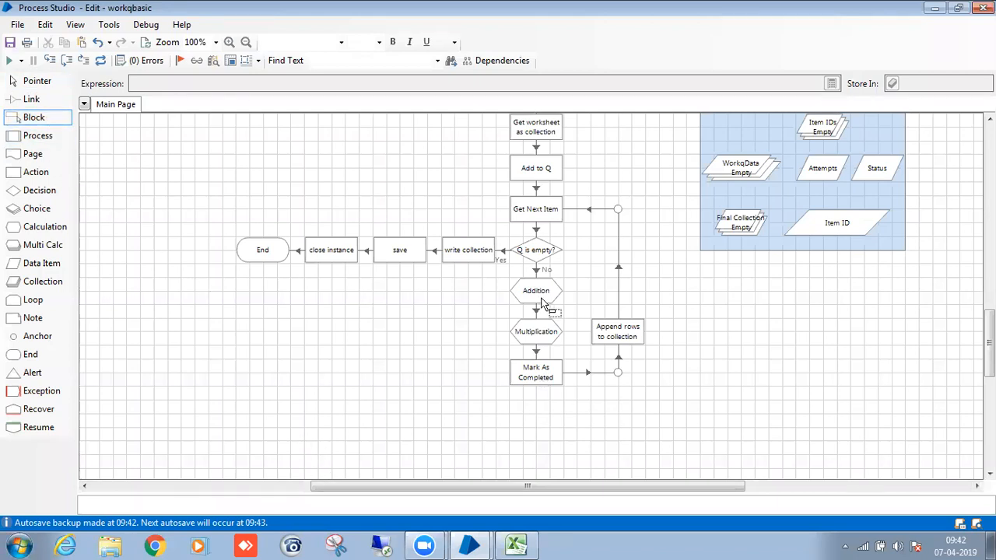
{"action": "left_click_drag", "start_coordinate": [385, 273], "coordinate": [589, 364]}
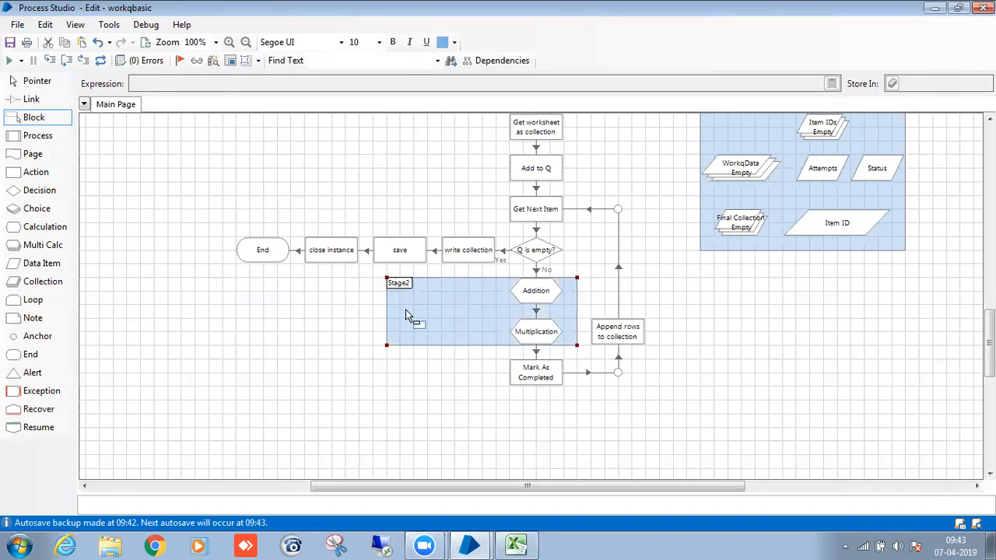
{"action": "key", "text": "Escape"}
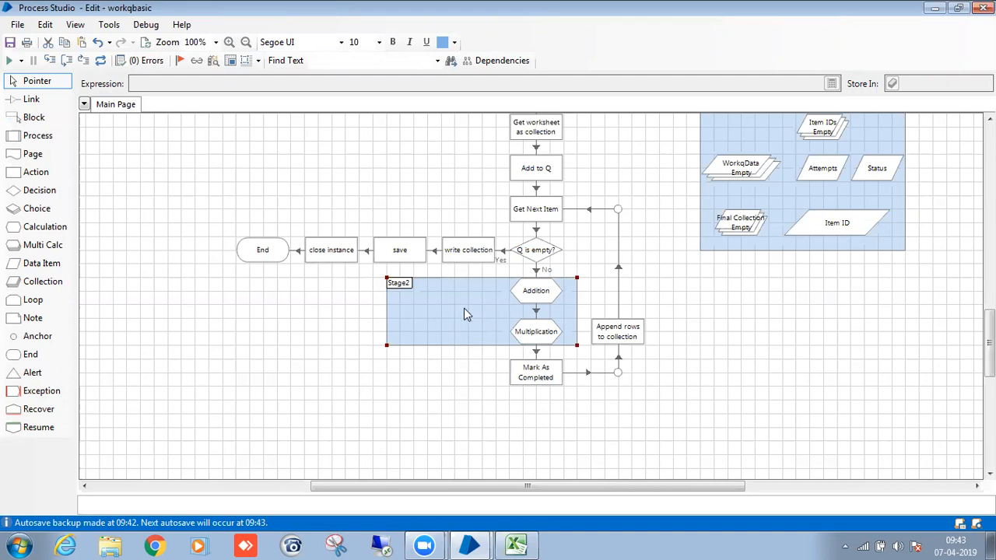
Place a Recover stage inside the block beside the calculations and a Resume stage below the block
{"action": "left_click", "coordinate": [539, 375]}
{"action": "left_click", "coordinate": [476, 414]}
{"action": "left_click_drag", "start_coordinate": [33, 411], "coordinate": [414, 330]}
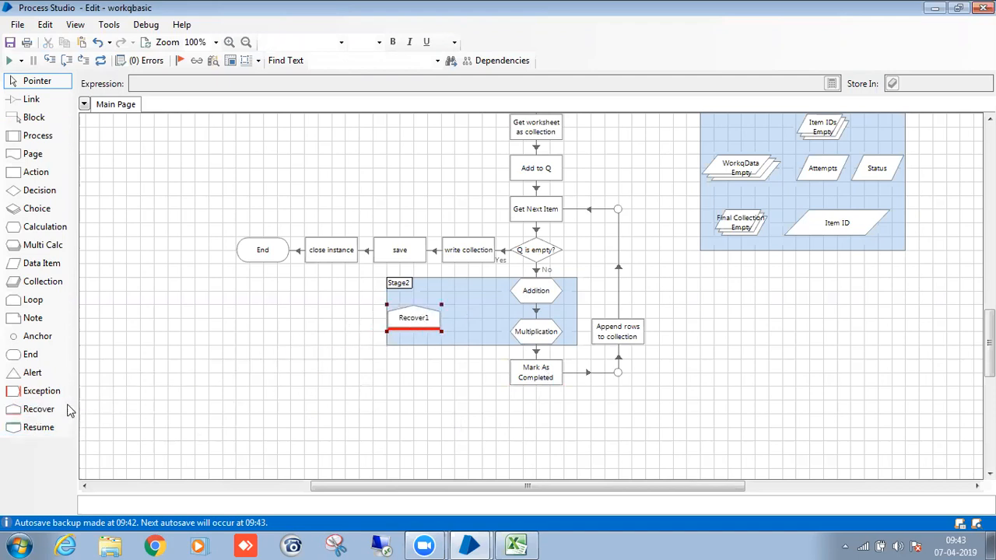
{"action": "left_click_drag", "start_coordinate": [25, 432], "coordinate": [425, 457]}
Paste a copy of the Addition calculation below the Recover stage and clear the copy's expression
{"action": "left_click", "coordinate": [538, 380]}
{"action": "left_click", "coordinate": [433, 380]}
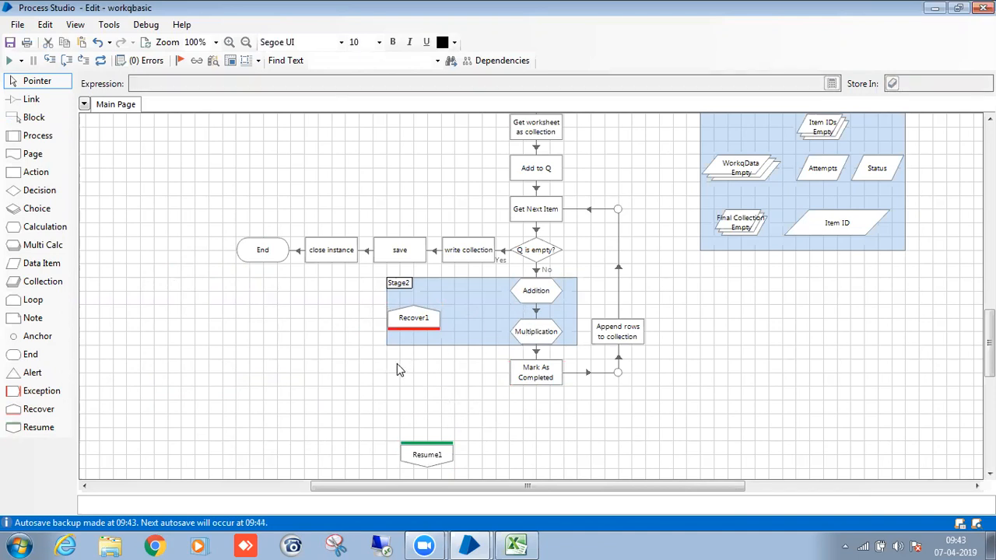
{"action": "key", "text": "ctrl+v"}
{"action": "double_click", "coordinate": [413, 373]}
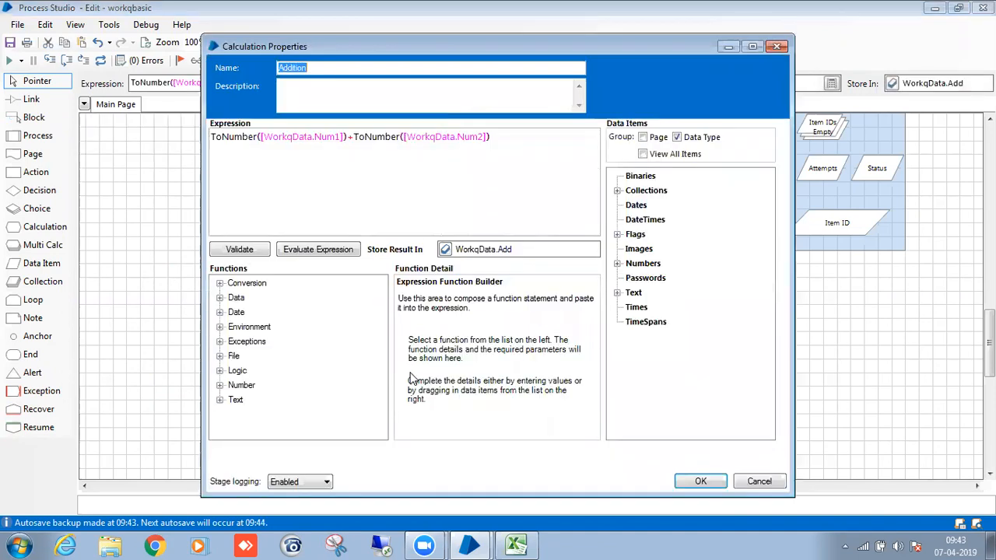
{"action": "left_click_drag", "start_coordinate": [520, 140], "coordinate": [242, 160]}
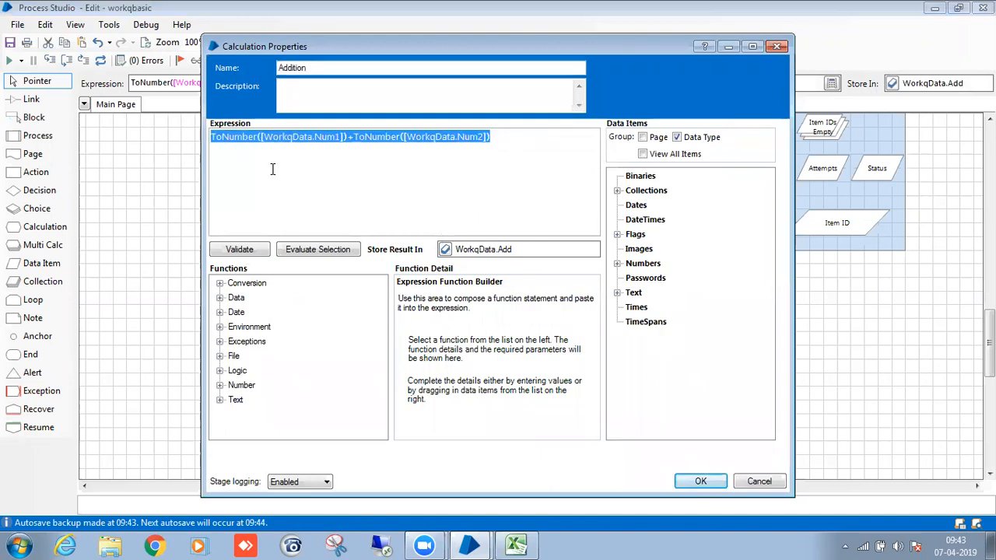
{"action": "key", "text": "Delete"}
Store the copied calculation's result in WorkqData.Exception reason, checking the wording against the header in E1 of the workq workbook
{"action": "key", "text": "BackSpace"}
{"action": "type", "text": "E"}
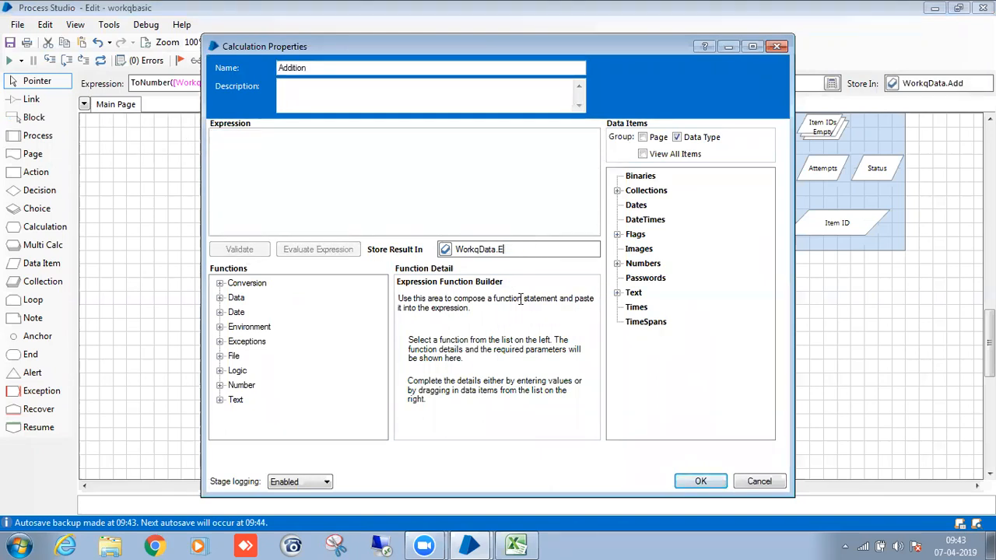
{"action": "left_click", "coordinate": [516, 545]}
{"action": "left_click", "coordinate": [261, 142]}
{"action": "left_click", "coordinate": [233, 142]}
{"action": "left_click", "coordinate": [274, 108]}
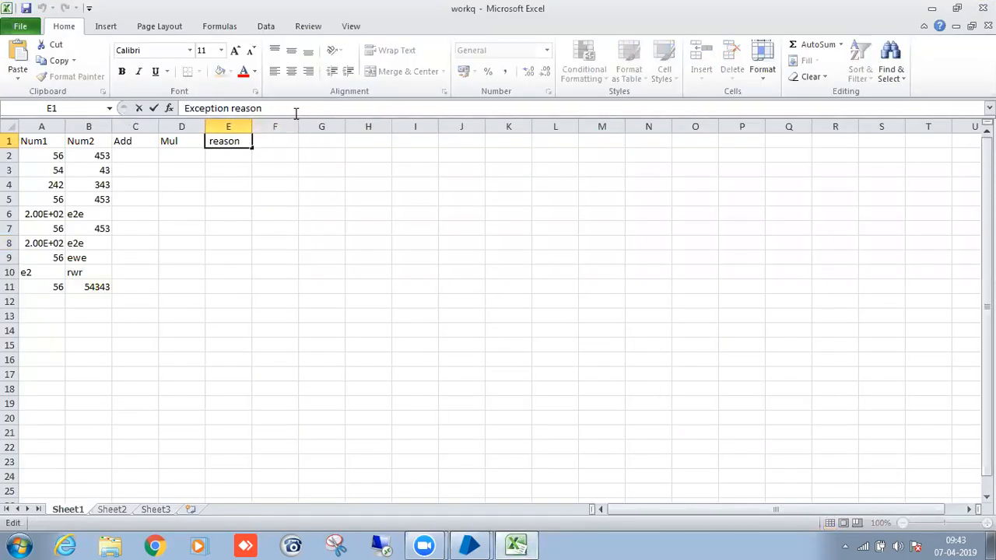
{"action": "left_click_drag", "start_coordinate": [276, 108], "coordinate": [185, 109]}
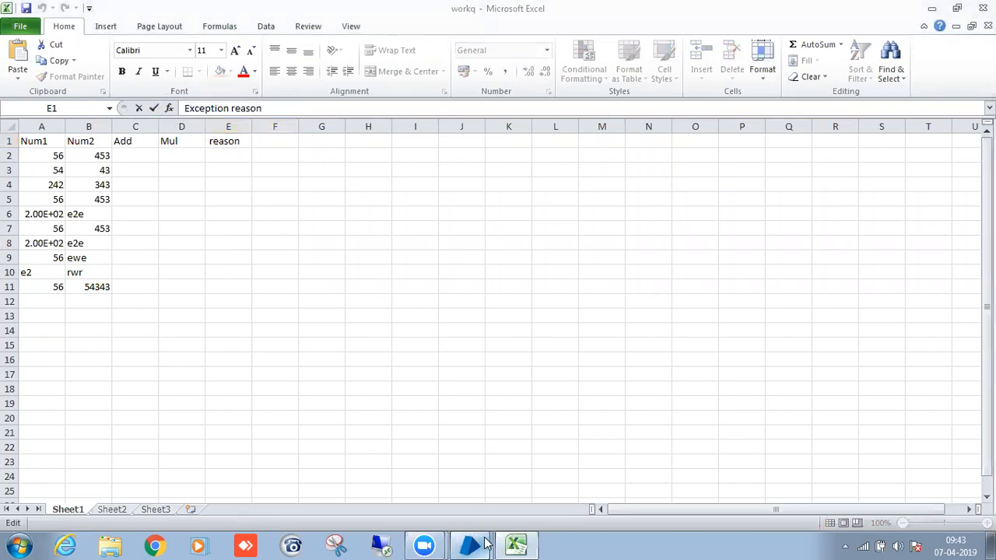
{"action": "left_click", "coordinate": [471, 544]}
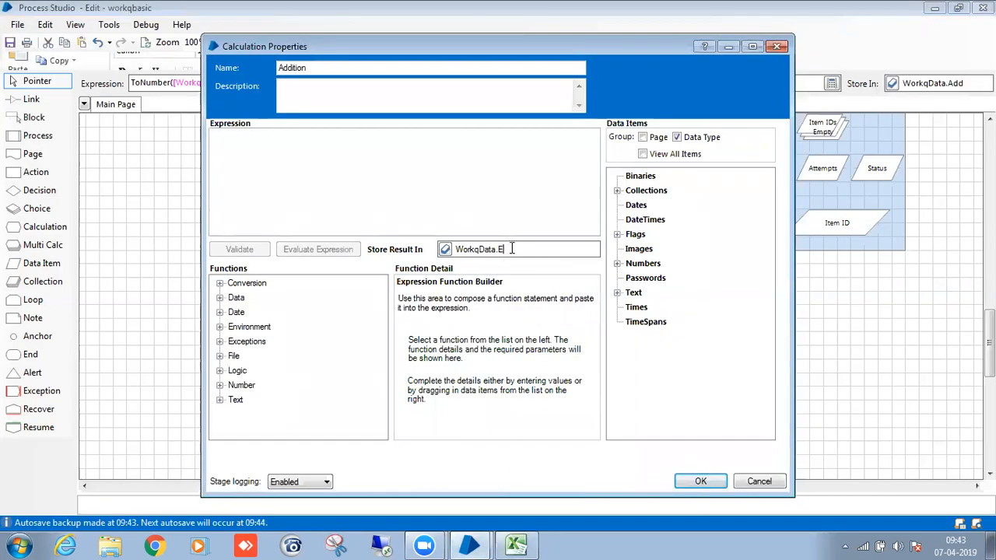
{"action": "type", "text": "xception reason"}
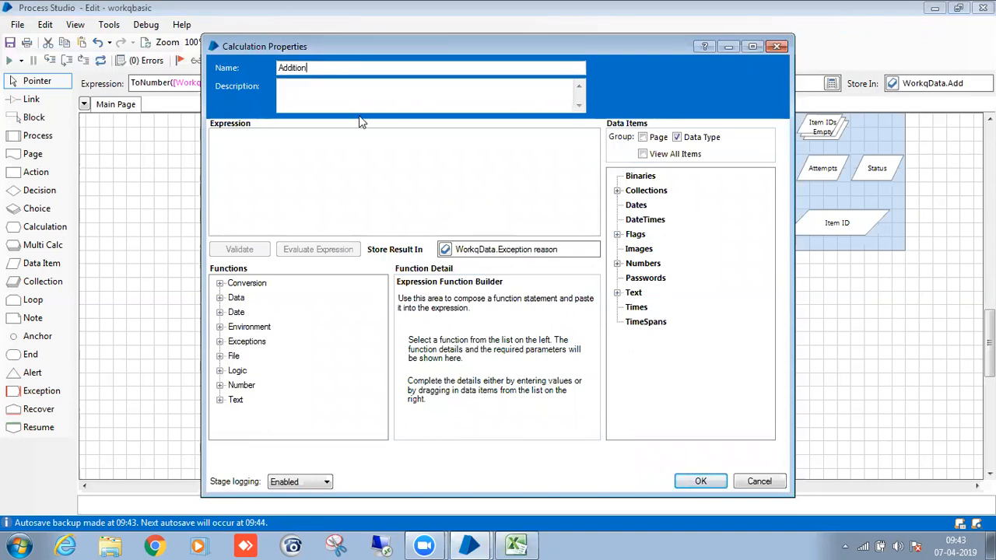
Name the copied calculation "Update Exception reason" and set its expression to "Invalid data" in quotation marks
{"action": "left_click_drag", "start_coordinate": [327, 69], "coordinate": [269, 74]}
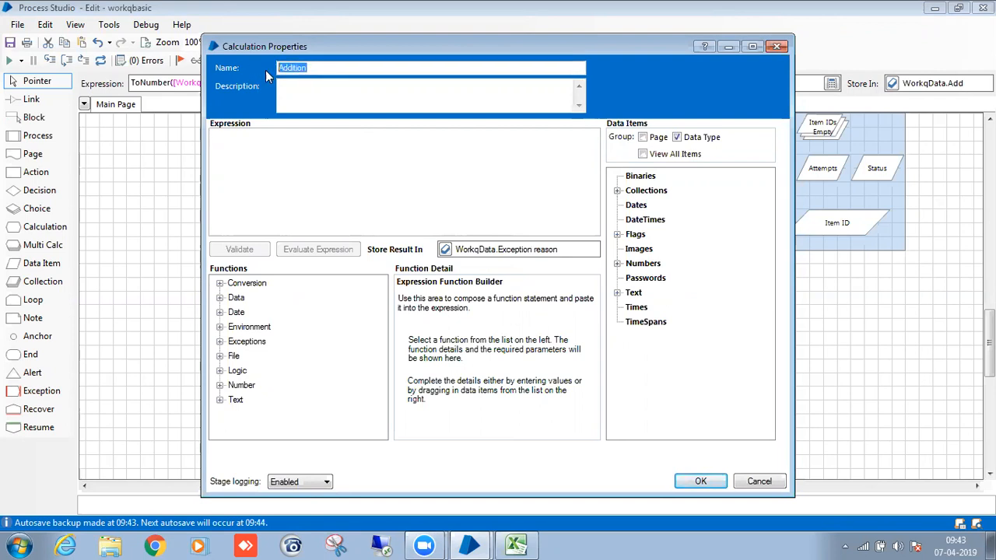
{"action": "key", "text": "BackSpace"}
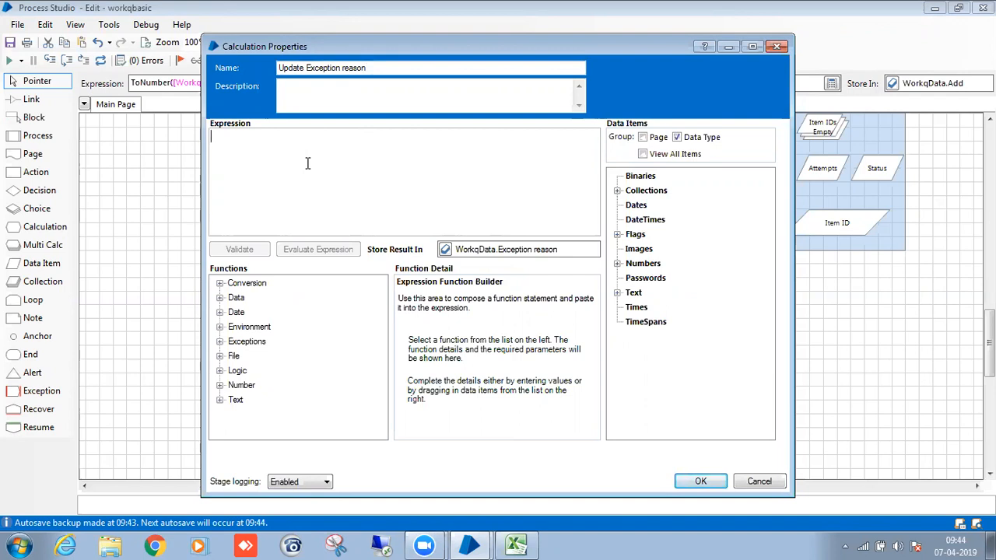
{"action": "type", "text": "\"\""}
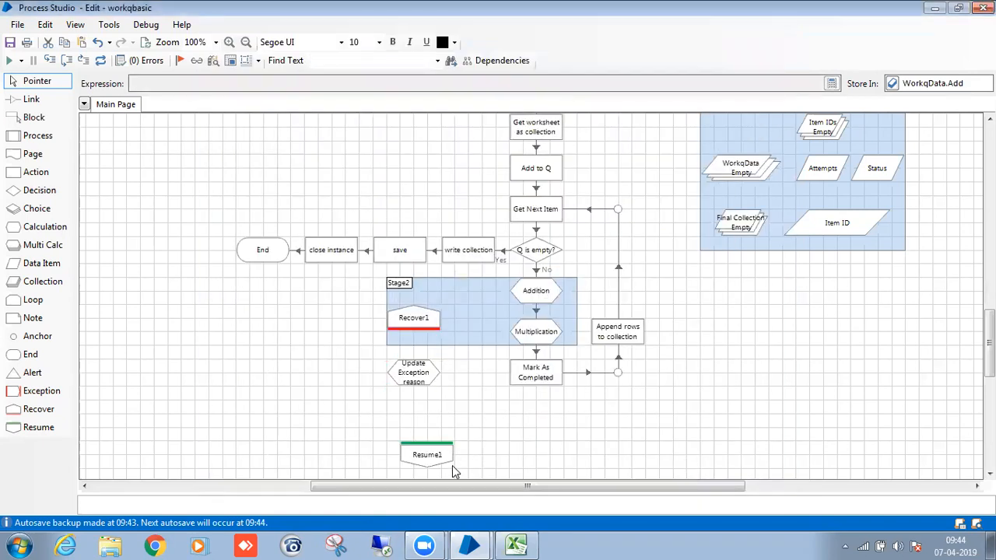
Link the Recover, Update Exception reason and aligned Resume stages in sequence, and route Resume through a new anchor to the Append rows branch
{"action": "left_click_drag", "start_coordinate": [453, 466], "coordinate": [441, 466]}
{"action": "mouse_move", "coordinate": [403, 325]}
{"action": "left_mouse_down"}
{"action": "mouse_move", "coordinate": [411, 456]}
{"action": "mouse_move", "coordinate": [416, 442]}
{"action": "left_mouse_up"}
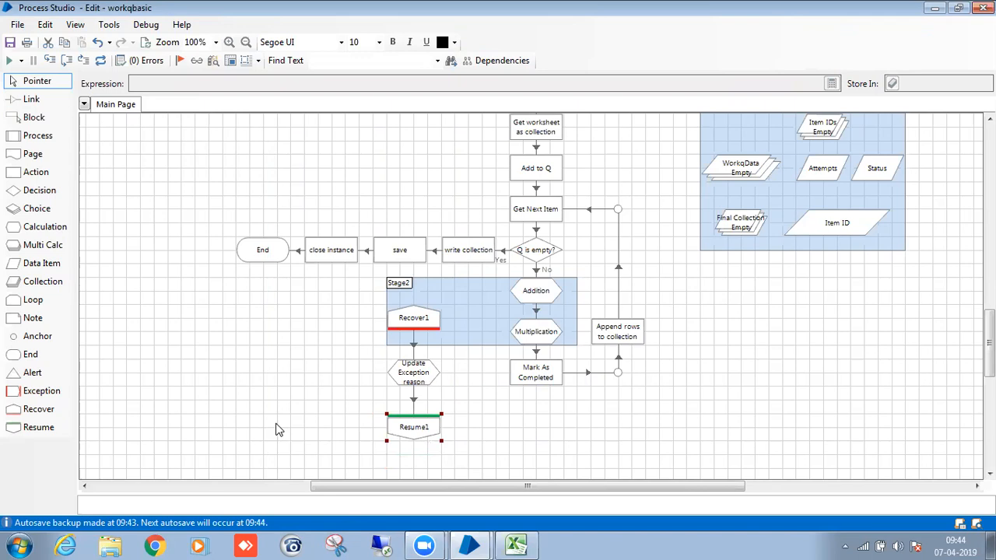
{"action": "left_click_drag", "start_coordinate": [11, 338], "coordinate": [618, 429]}
{"action": "left_click_drag", "start_coordinate": [433, 429], "coordinate": [629, 436]}
{"action": "mouse_move", "coordinate": [447, 432]}
{"action": "left_mouse_down"}
{"action": "mouse_move", "coordinate": [589, 422]}
{"action": "mouse_move", "coordinate": [627, 435]}
{"action": "mouse_move", "coordinate": [619, 373]}
{"action": "left_mouse_up"}
{"action": "key", "text": "Escape"}
{"action": "scroll", "coordinate": [729, 333], "scroll_direction": "down", "scroll_amount": 2}
{"action": "scroll", "coordinate": [729, 330], "scroll_direction": "up", "scroll_amount": 3}
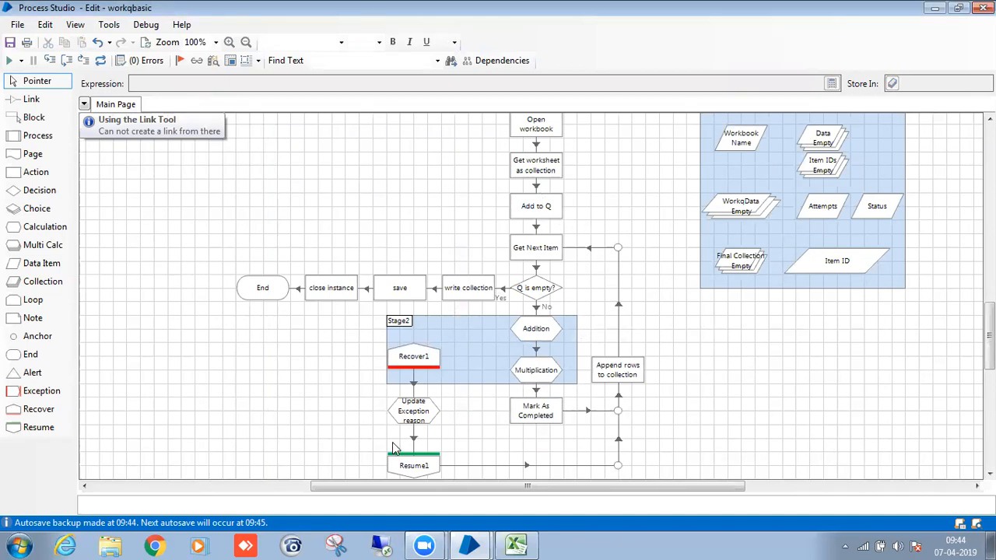
Replace the link between the Resume stage and its anchor with an unlinked copy of the Mark As Completed stage
{"action": "scroll", "coordinate": [393, 447], "scroll_direction": "down", "scroll_amount": 2}
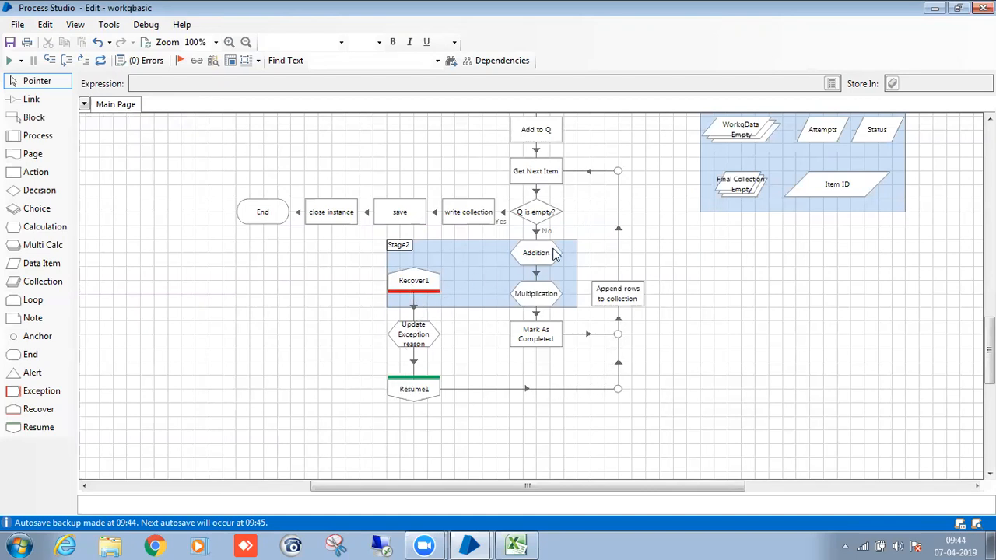
{"action": "left_click", "coordinate": [415, 341]}
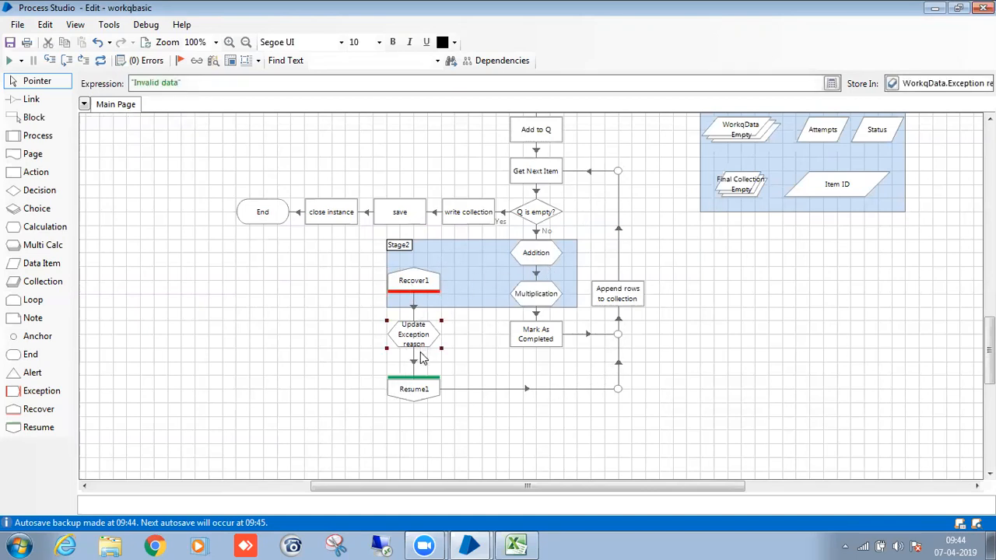
{"action": "scroll", "coordinate": [465, 355], "scroll_direction": "down", "scroll_amount": 1}
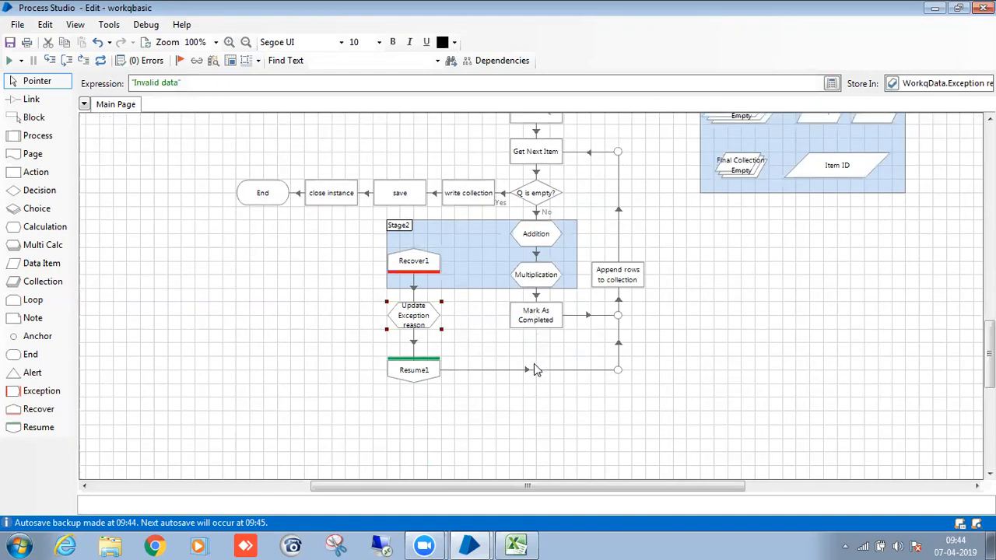
{"action": "left_click", "coordinate": [534, 370]}
{"action": "key", "text": "Delete"}
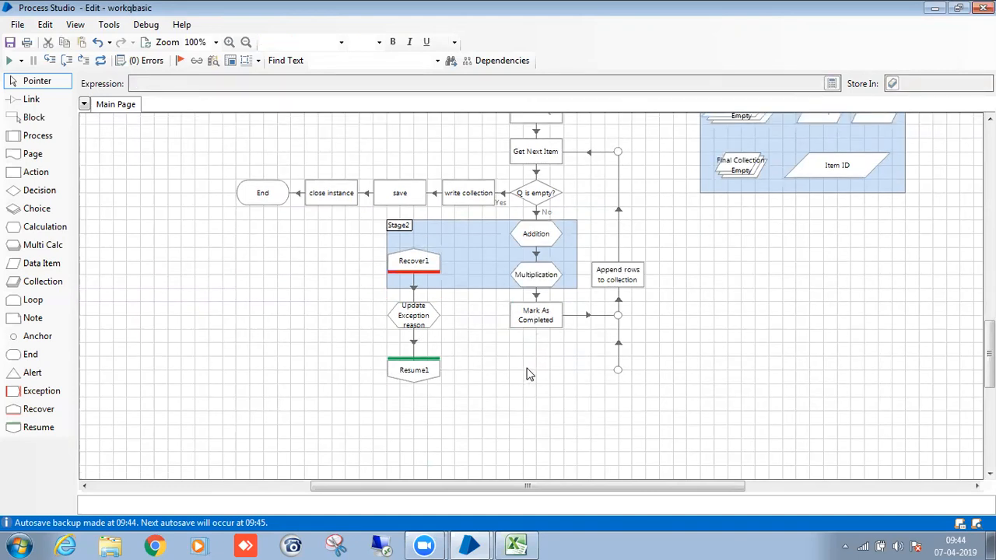
{"action": "key", "text": "ctrl+v"}
{"action": "left_click", "coordinate": [528, 376]}
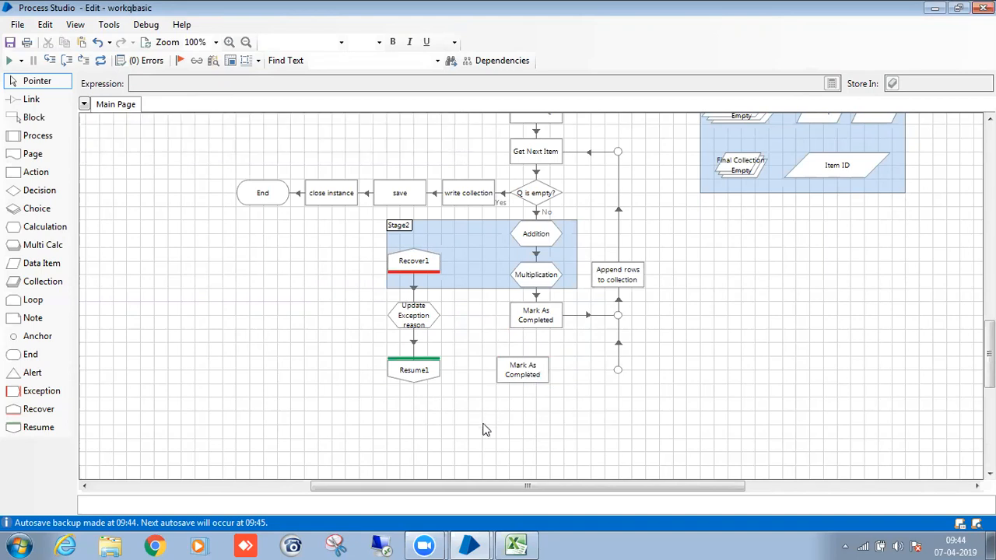
Link Resume through the copied stage to the anchor, rename the copy "Mark As Exception" and set its action to Mark Exception
{"action": "left_click_drag", "start_coordinate": [439, 370], "coordinate": [605, 378]}
{"action": "double_click", "coordinate": [520, 364]}
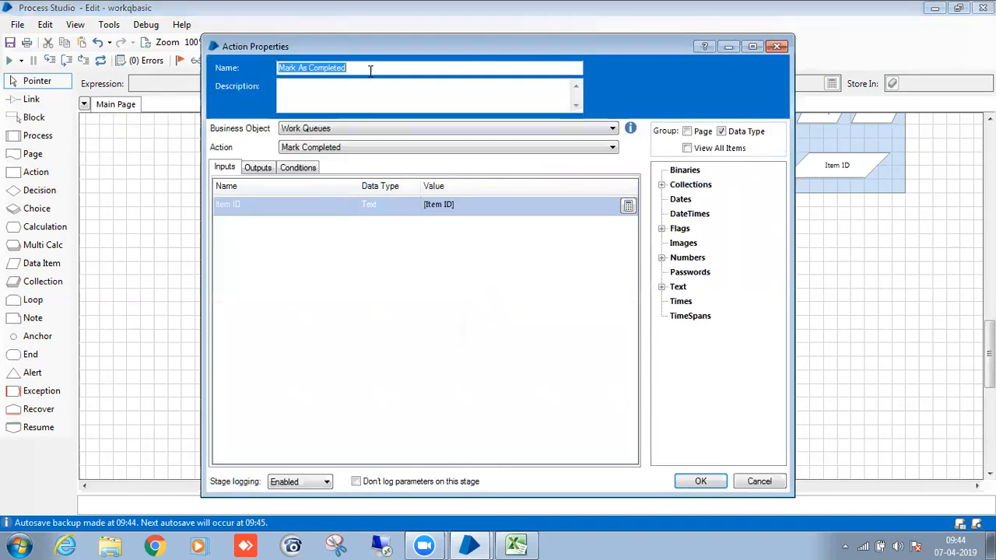
{"action": "double_click", "coordinate": [369, 69]}
{"action": "left_click", "coordinate": [370, 67]}
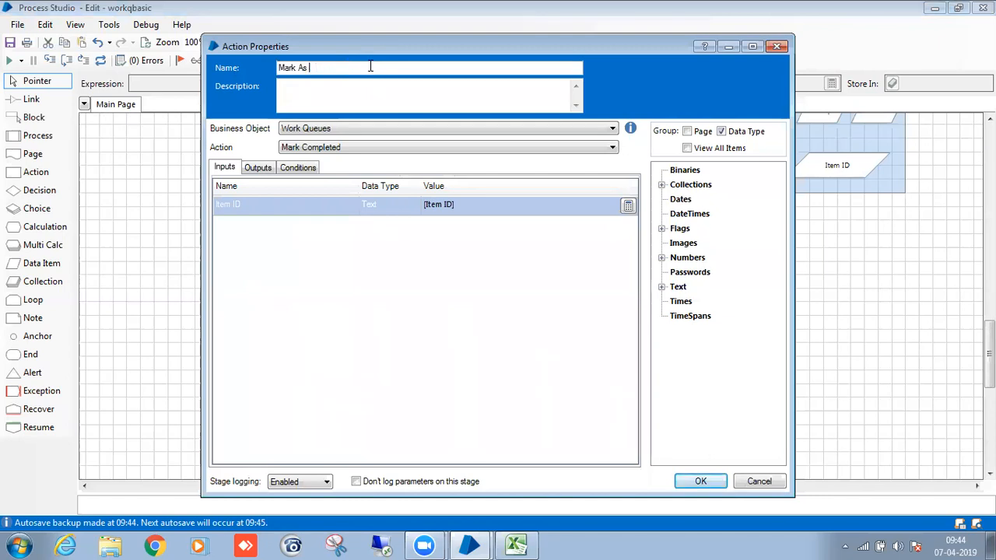
{"action": "left_click", "coordinate": [425, 148]}
{"action": "left_click", "coordinate": [361, 303]}
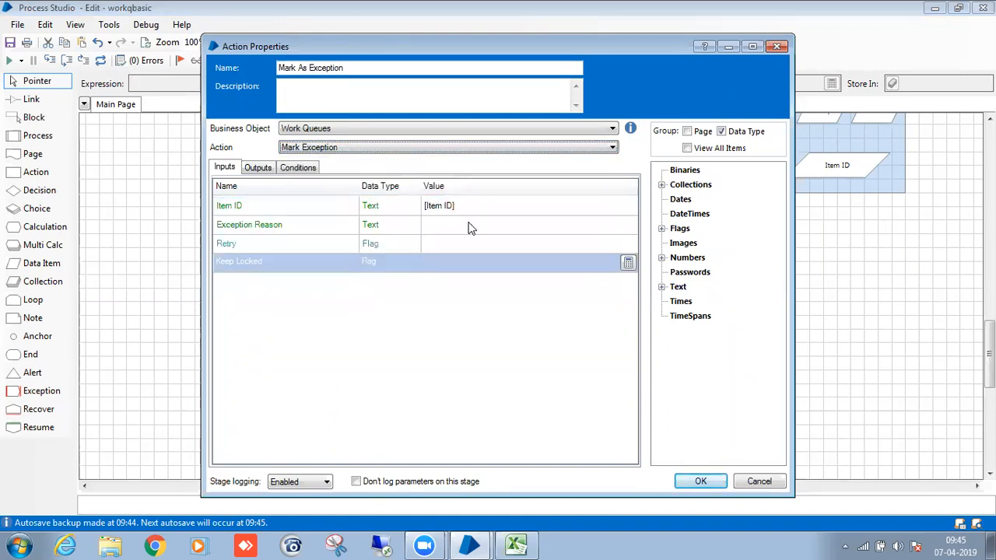
Set the Exception Reason input of the Mark As Exception stage to "invalid data" in quotation marks
{"action": "left_click", "coordinate": [425, 225]}
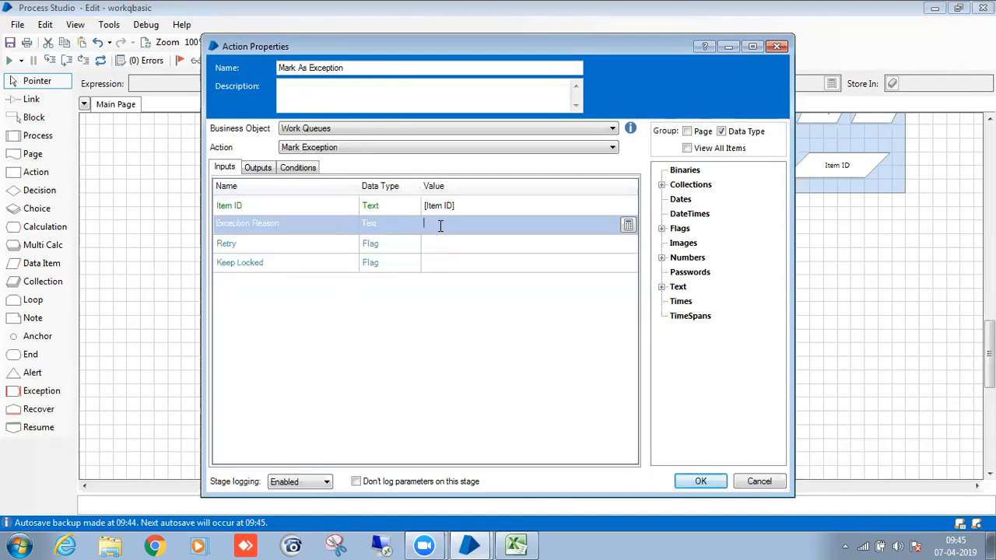
{"action": "type", "text": "\"invalid data"}
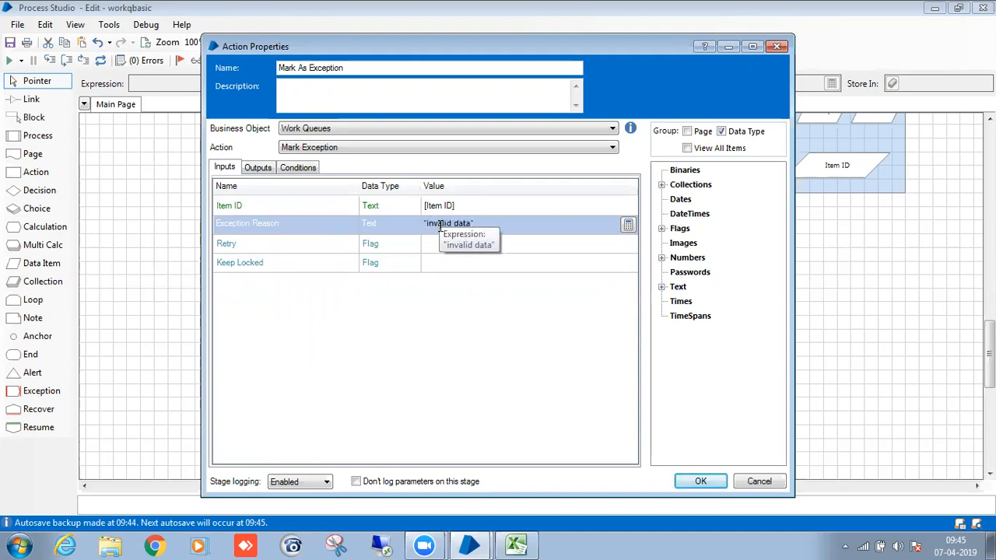
{"action": "type", "text": "\""}
{"action": "left_click", "coordinate": [436, 262]}
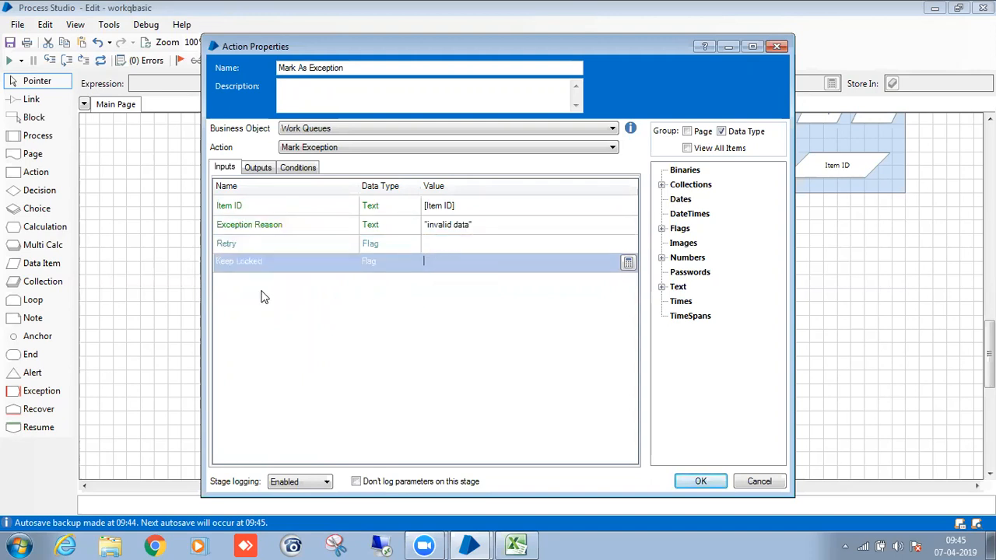
Check the stage's output and its Retry and Keep Locked inputs, then apply the properties with both flags left blank
{"action": "left_click", "coordinate": [259, 168]}
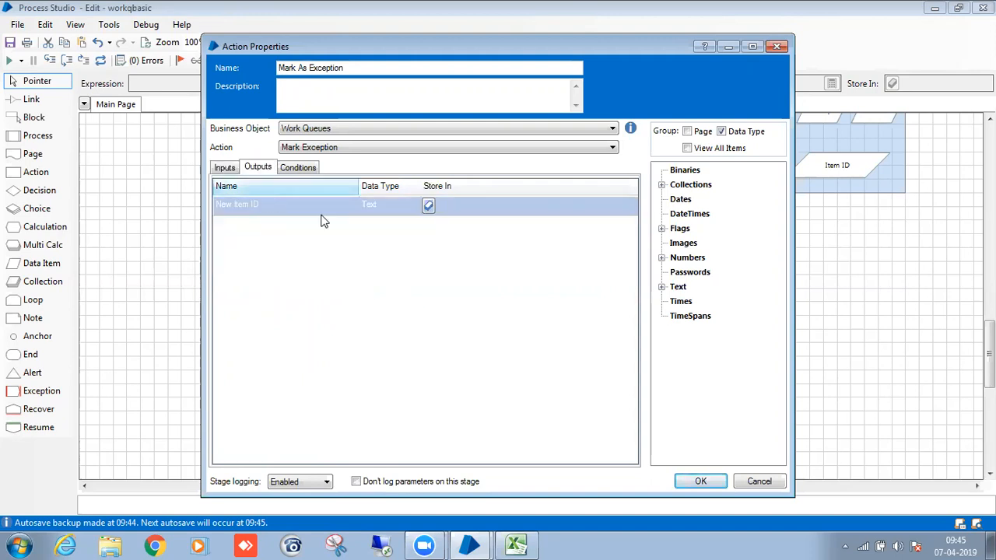
{"action": "left_click", "coordinate": [224, 168]}
{"action": "left_click", "coordinate": [426, 244]}
{"action": "left_click", "coordinate": [454, 263]}
{"action": "left_click", "coordinate": [458, 245]}
{"action": "left_click", "coordinate": [451, 265]}
{"action": "left_click", "coordinate": [452, 246]}
{"action": "left_click", "coordinate": [446, 268]}
{"action": "left_click", "coordinate": [442, 246]}
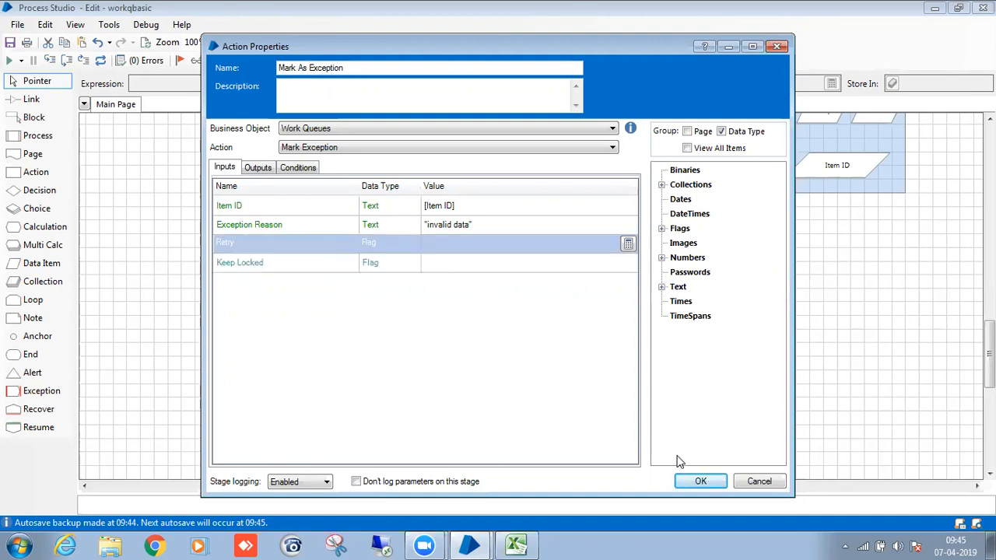
{"action": "left_click", "coordinate": [701, 480]}
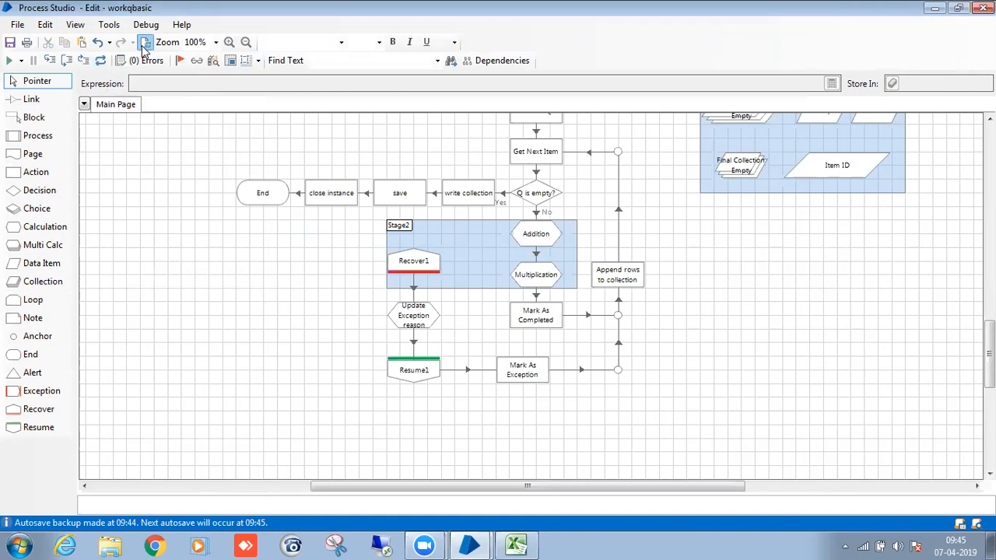
Examine the non-numeric Num1 and Num2 rows and the empty Exception reason column in the workq workbook
{"action": "scroll", "coordinate": [282, 247], "scroll_direction": "up", "scroll_amount": 3}
{"action": "scroll", "coordinate": [296, 272], "scroll_direction": "down", "scroll_amount": 2}
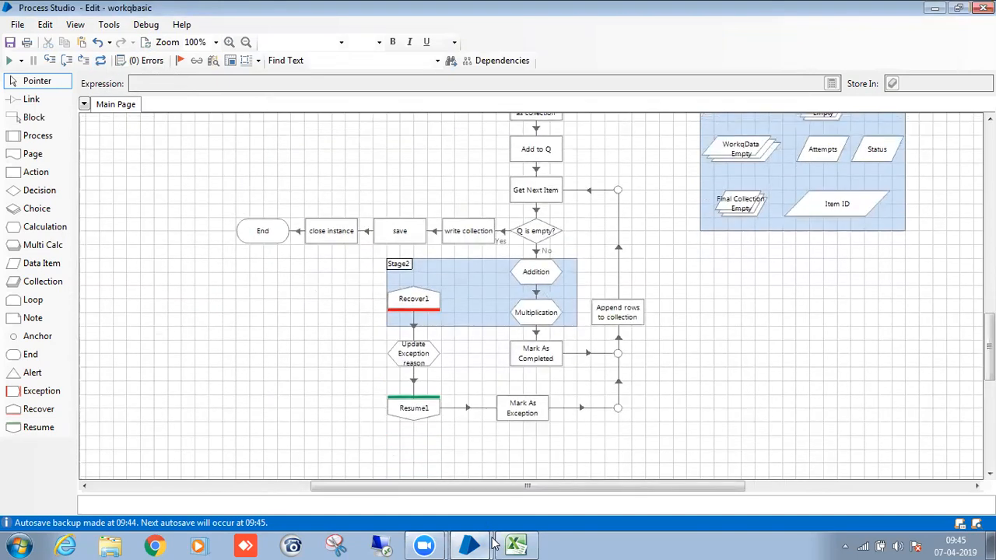
{"action": "mouse_move", "coordinate": [490, 543]}
{"action": "left_click", "coordinate": [482, 484]}
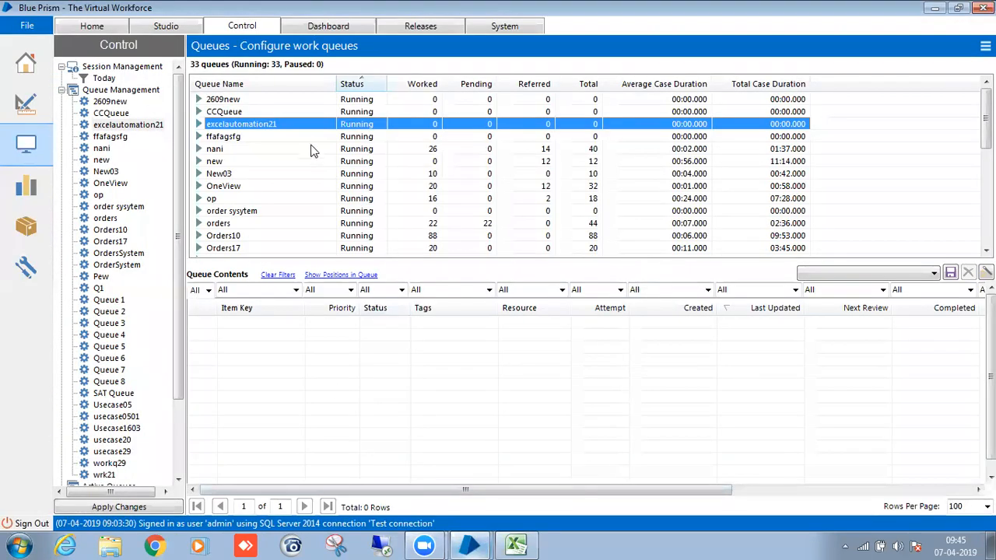
{"action": "left_click", "coordinate": [516, 544]}
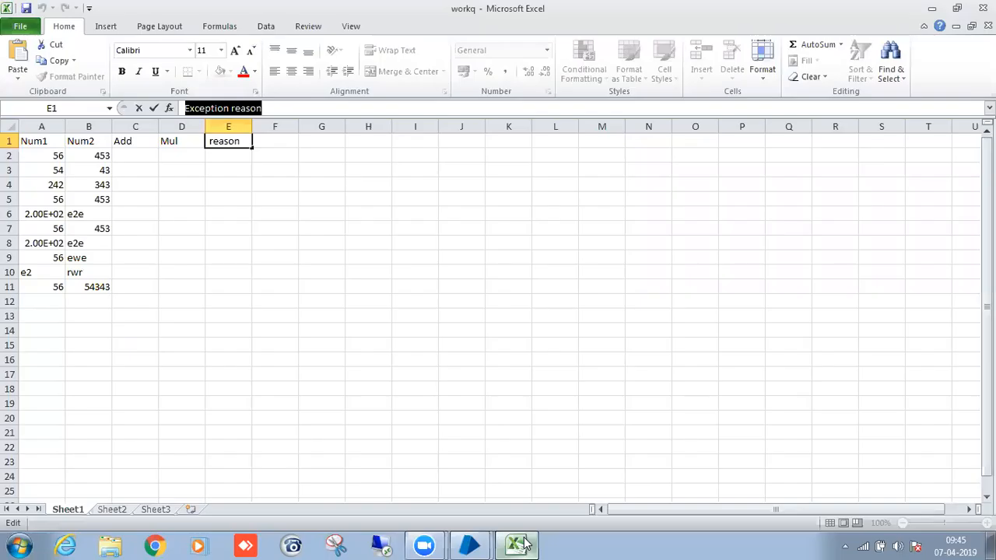
{"action": "left_click", "coordinate": [594, 354]}
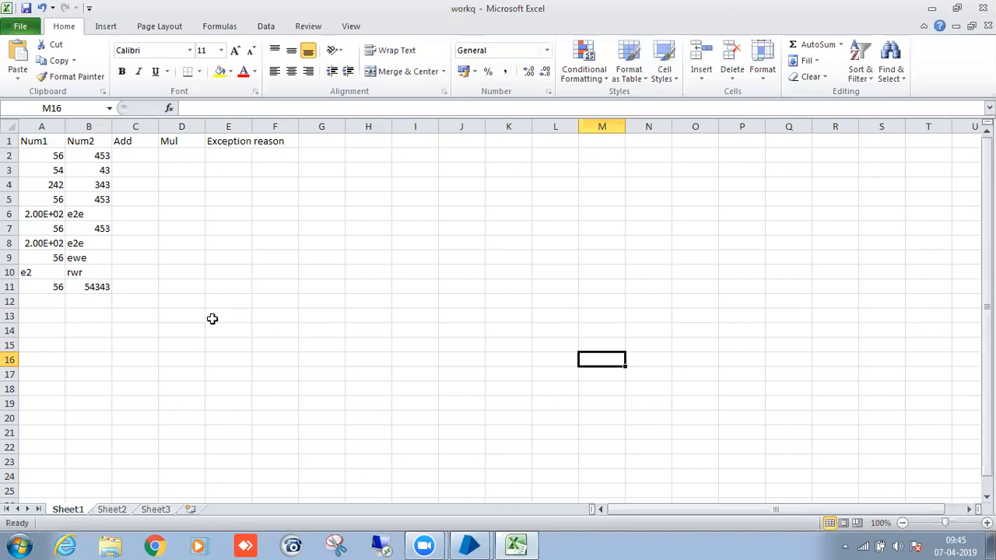
{"action": "double_click", "coordinate": [40, 301]}
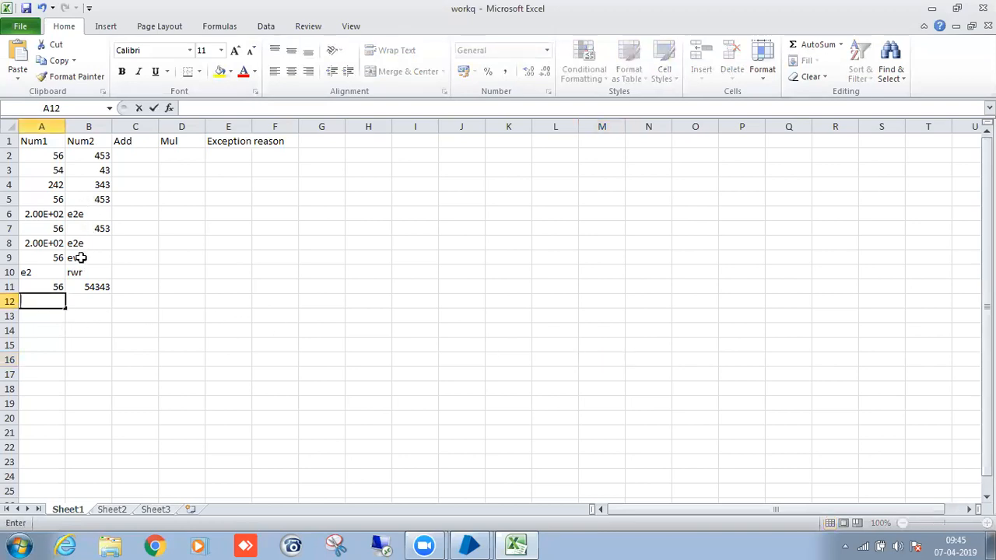
{"action": "left_click", "coordinate": [87, 214]}
{"action": "left_click", "coordinate": [95, 257]}
{"action": "left_click", "coordinate": [88, 273]}
{"action": "left_click", "coordinate": [165, 313]}
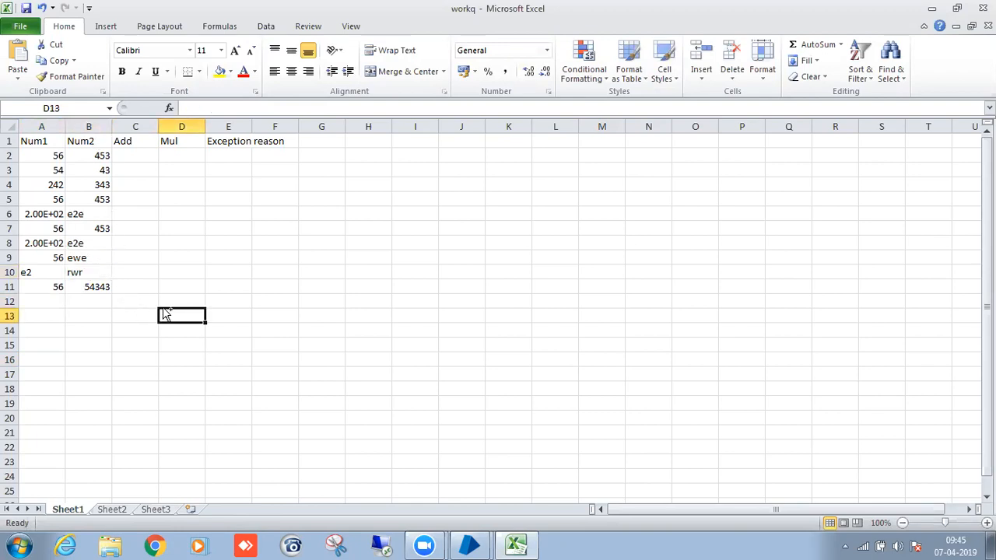
{"action": "left_click", "coordinate": [254, 271]}
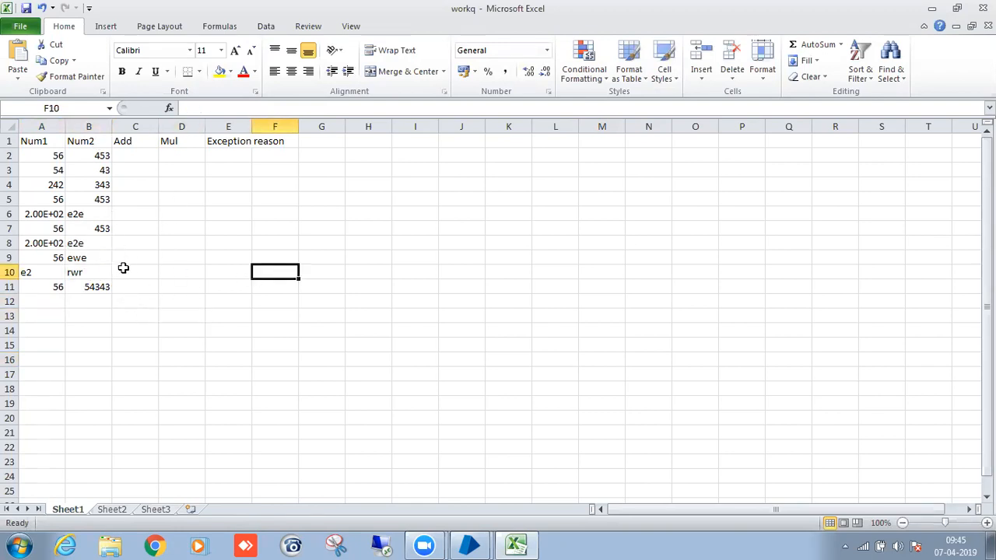
{"action": "double_click", "coordinate": [216, 268]}
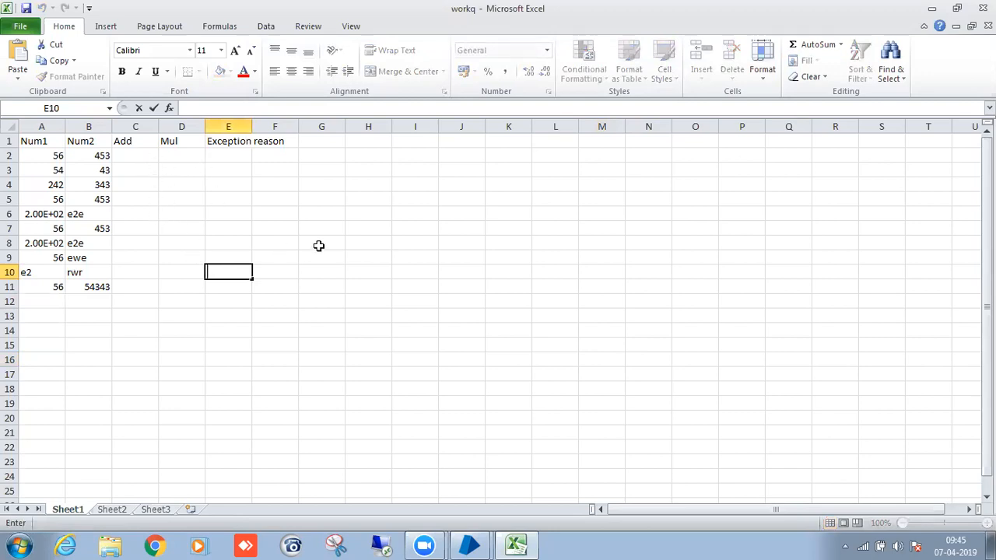
Close the workq workbook and return to the workqbasic process diagram
{"action": "key", "text": "Escape"}
{"action": "key", "text": "alt+Tab"}
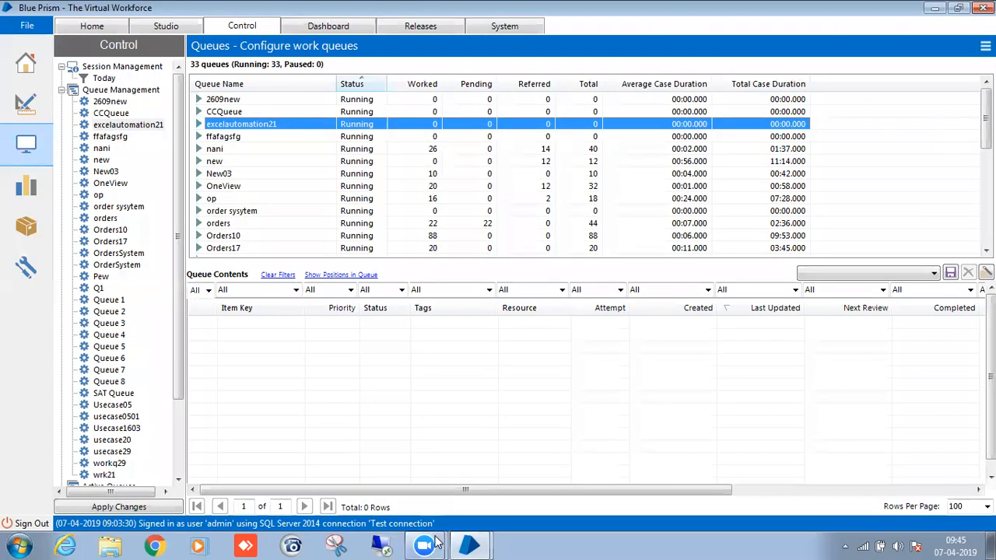
{"action": "mouse_move", "coordinate": [469, 544]}
{"action": "left_click", "coordinate": [483, 514]}
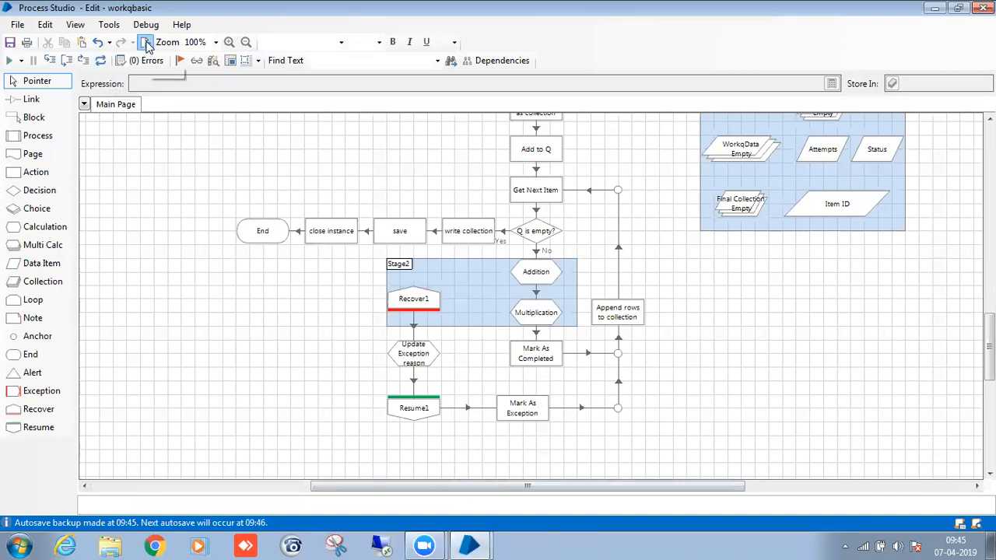
Set the font of all stages on the Main Page to Tahoma, size 11
{"action": "scroll", "coordinate": [273, 347], "scroll_direction": "up", "scroll_amount": 5}
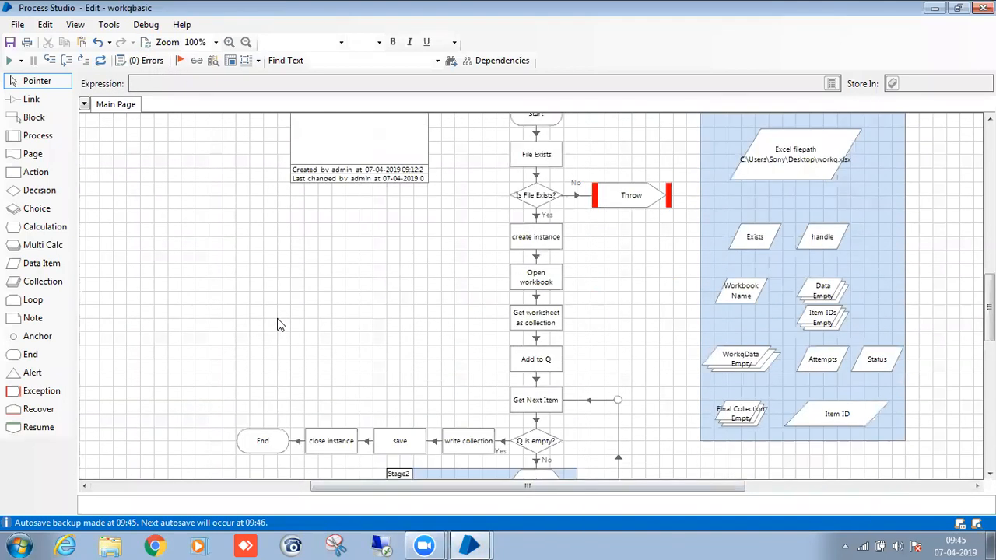
{"action": "scroll", "coordinate": [280, 325], "scroll_direction": "down", "scroll_amount": 1}
{"action": "key", "text": "ctrl+a"}
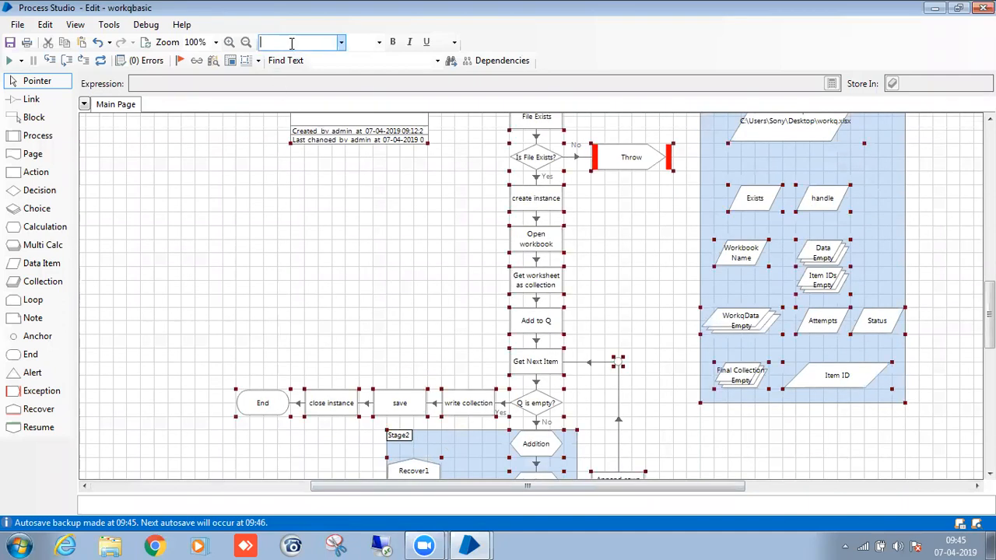
{"action": "left_click", "coordinate": [341, 43]}
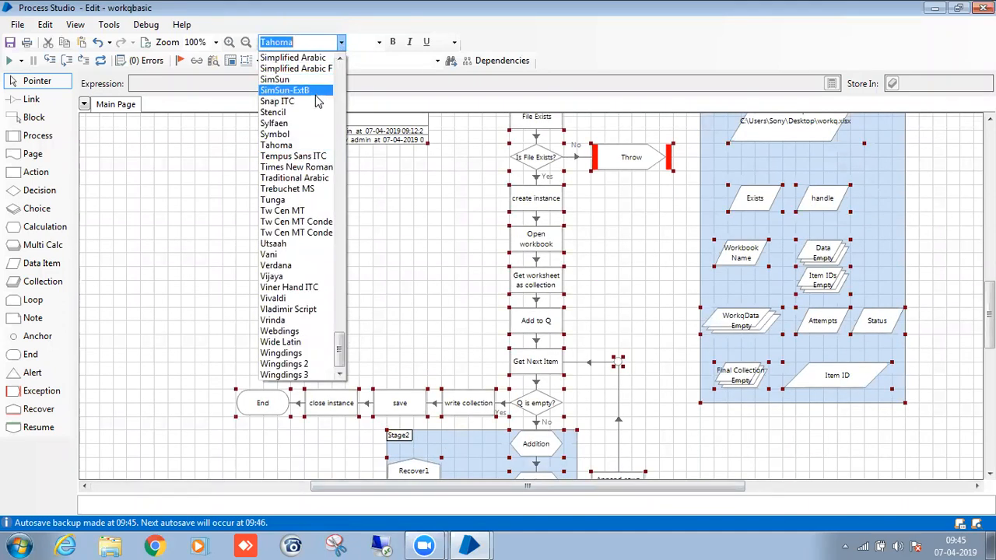
{"action": "left_click", "coordinate": [300, 141]}
{"action": "left_click", "coordinate": [379, 43]}
{"action": "left_click", "coordinate": [366, 88]}
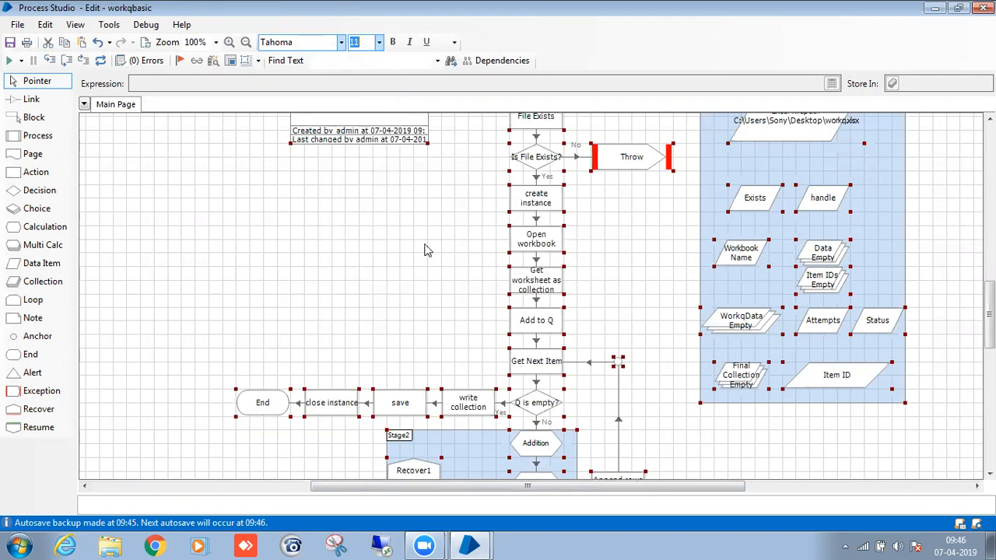
{"action": "left_click", "coordinate": [426, 249]}
Adjust the debug run speed and run the workqbasic process from the Start stage
{"action": "scroll", "coordinate": [447, 255], "scroll_direction": "down", "scroll_amount": 2}
{"action": "scroll", "coordinate": [354, 261], "scroll_direction": "down", "scroll_amount": 2}
{"action": "scroll", "coordinate": [351, 259], "scroll_direction": "up", "scroll_amount": 6}
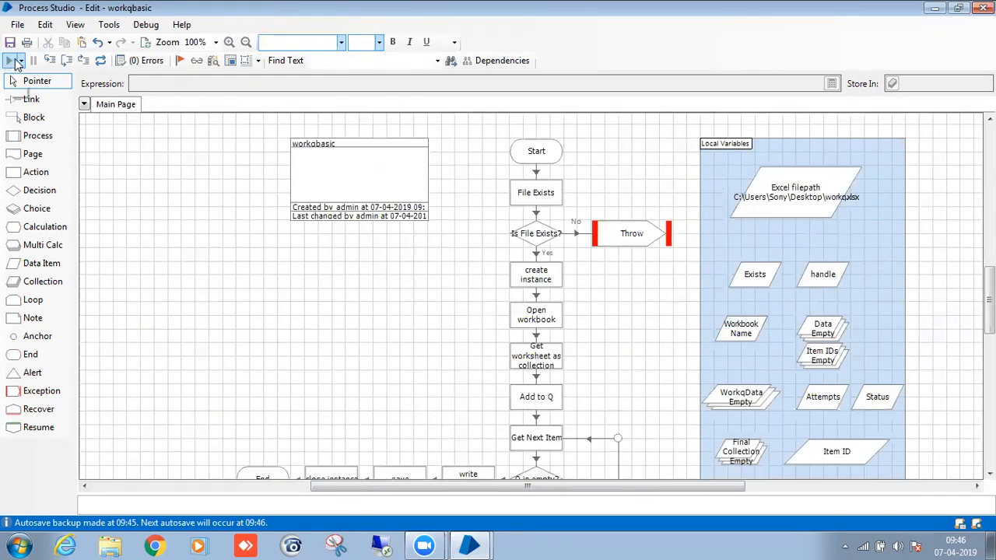
{"action": "left_click", "coordinate": [21, 60]}
{"action": "left_click_drag", "start_coordinate": [40, 104], "coordinate": [42, 100]}
{"action": "left_click", "coordinate": [8, 61]}
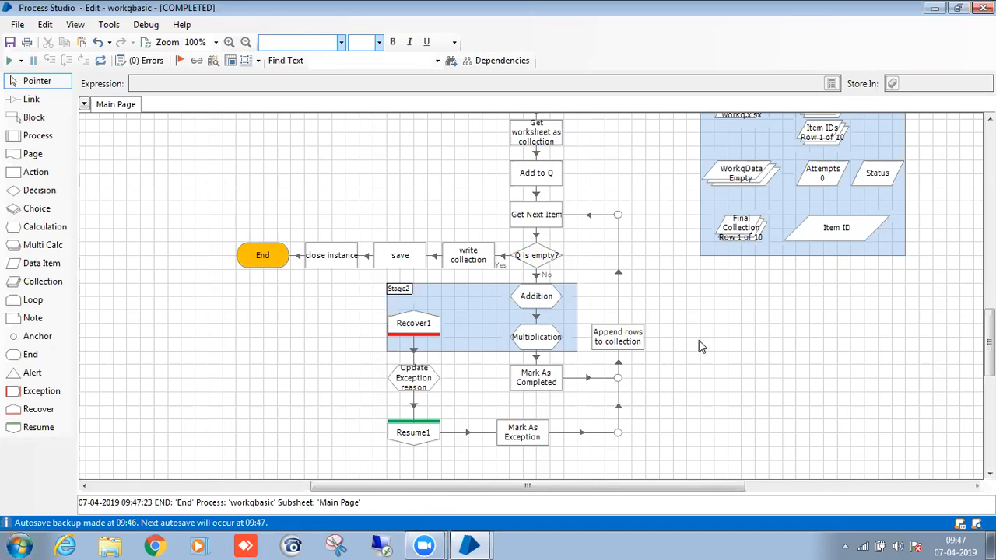
Show the desktop, refresh it and open the workq workbook
{"action": "key", "text": "super+d"}
{"action": "right_click", "coordinate": [599, 247]}
{"action": "left_click", "coordinate": [640, 293]}
{"action": "right_click", "coordinate": [639, 293]}
{"action": "left_click", "coordinate": [645, 311]}
{"action": "right_click", "coordinate": [639, 286]}
{"action": "left_click", "coordinate": [677, 330]}
{"action": "double_click", "coordinate": [582, 161]}
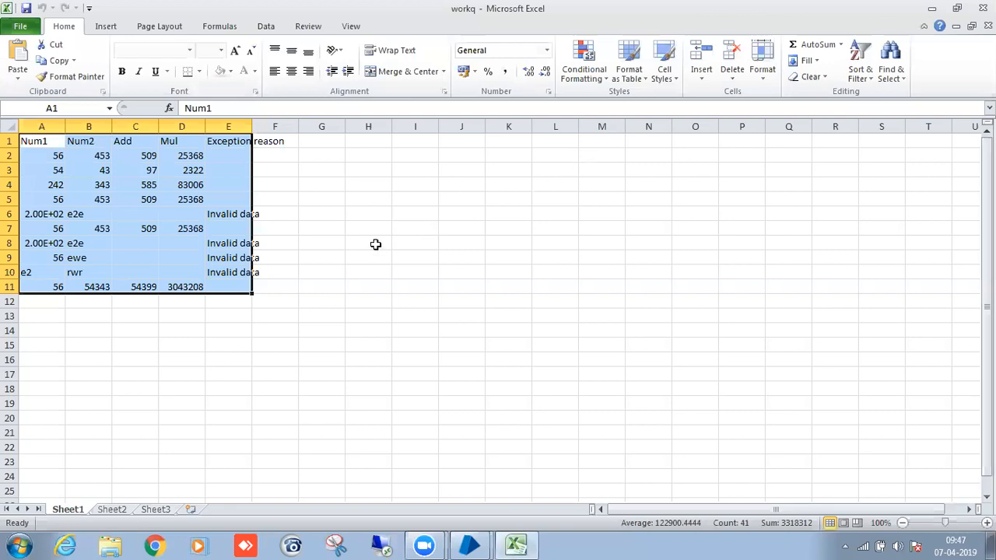
Inspect the Add, Mul and Exception reason cells for the numeric and non-numeric rows of Sheet1
{"action": "left_click", "coordinate": [375, 245]}
{"action": "left_click", "coordinate": [67, 168]}
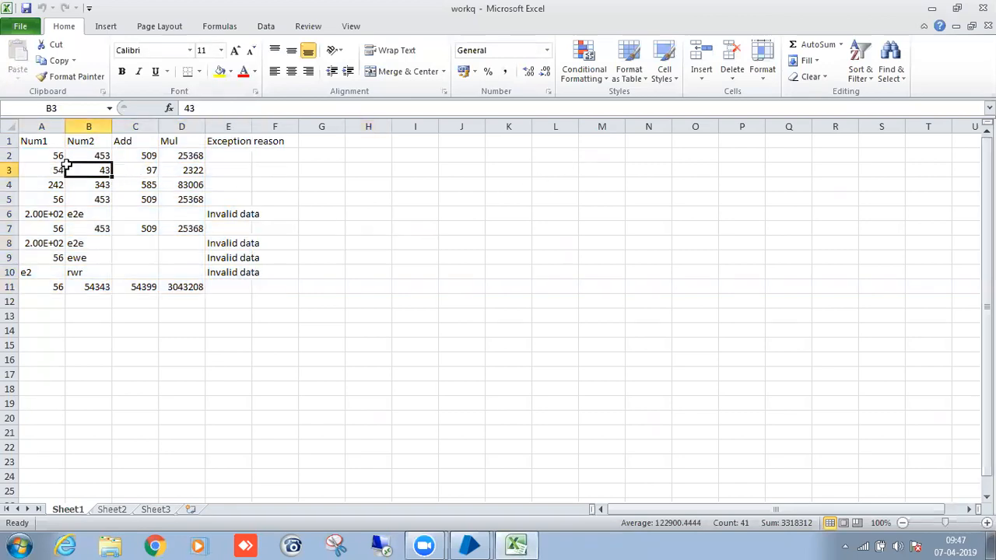
{"action": "left_click", "coordinate": [189, 153]}
{"action": "left_click", "coordinate": [54, 214]}
{"action": "left_click", "coordinate": [132, 214]}
{"action": "left_click", "coordinate": [231, 214]}
{"action": "left_click", "coordinate": [235, 243]}
{"action": "left_click", "coordinate": [235, 272]}
{"action": "left_click", "coordinate": [232, 287]}
{"action": "left_click", "coordinate": [67, 302]}
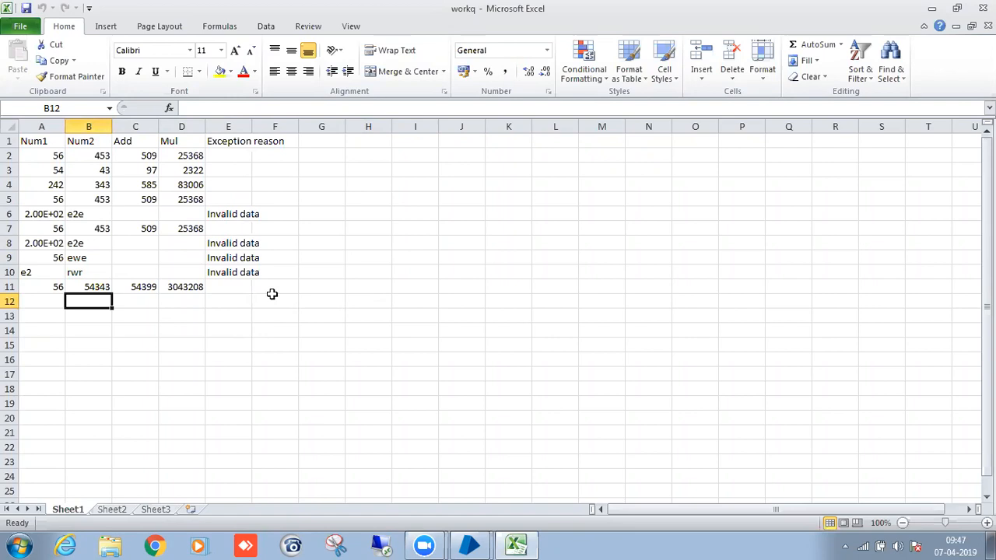
Return to the workqbasic process in Process Studio and reset it
{"action": "left_click", "coordinate": [471, 547]}
{"action": "left_click", "coordinate": [482, 514]}
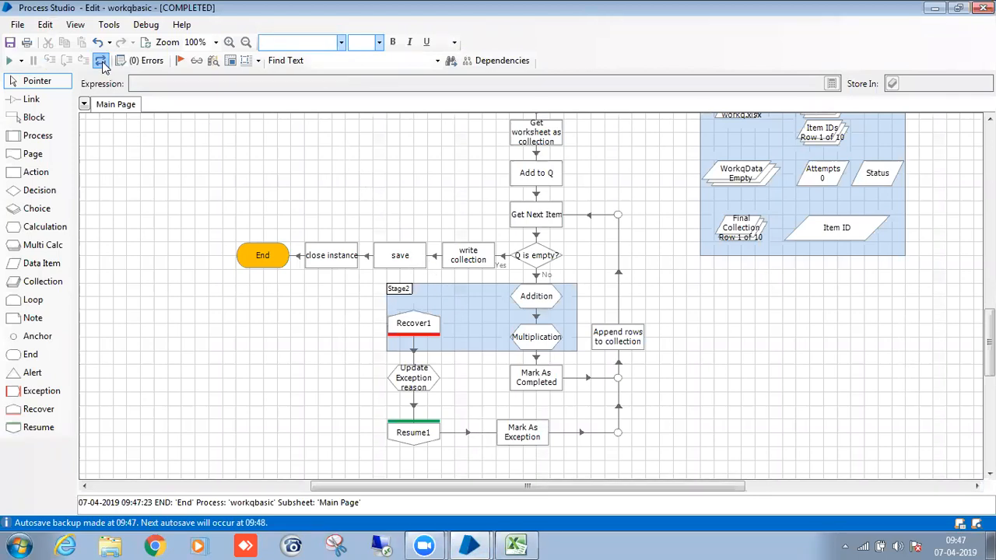
{"action": "left_click", "coordinate": [102, 62]}
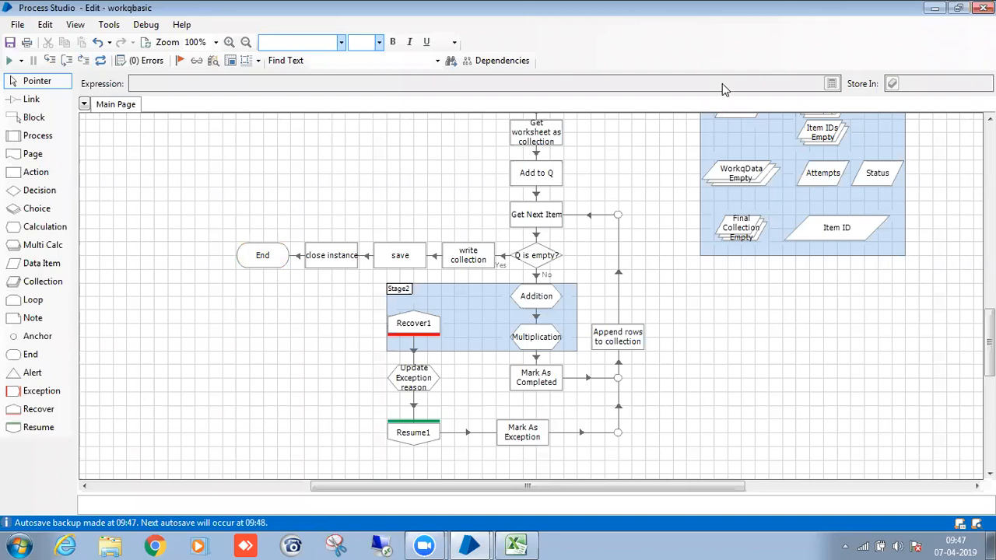
Review the whole Main Page flow from Start to the exception branch, along with the Local Variables block
{"action": "scroll", "coordinate": [669, 237], "scroll_direction": "up", "scroll_amount": 1}
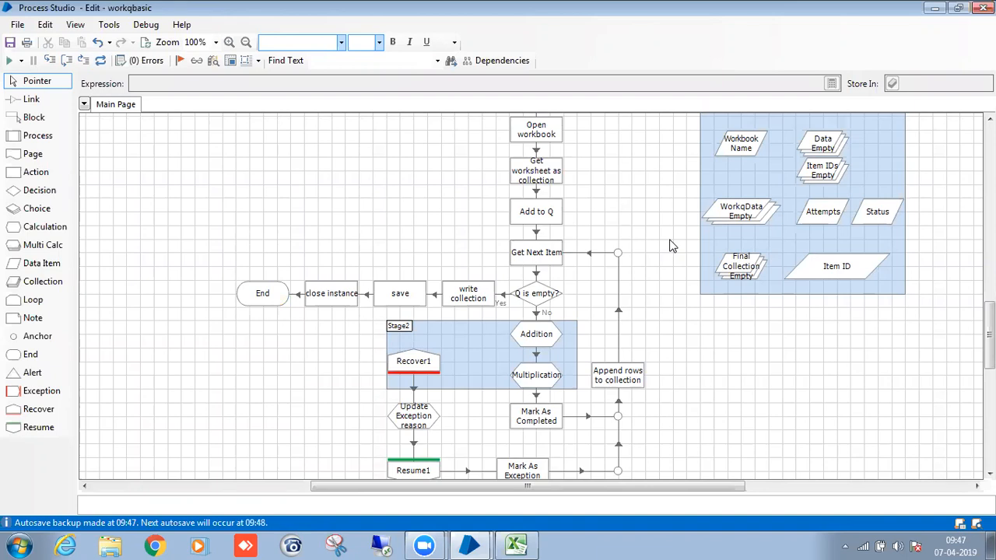
{"action": "scroll", "coordinate": [666, 246], "scroll_direction": "up", "scroll_amount": 1}
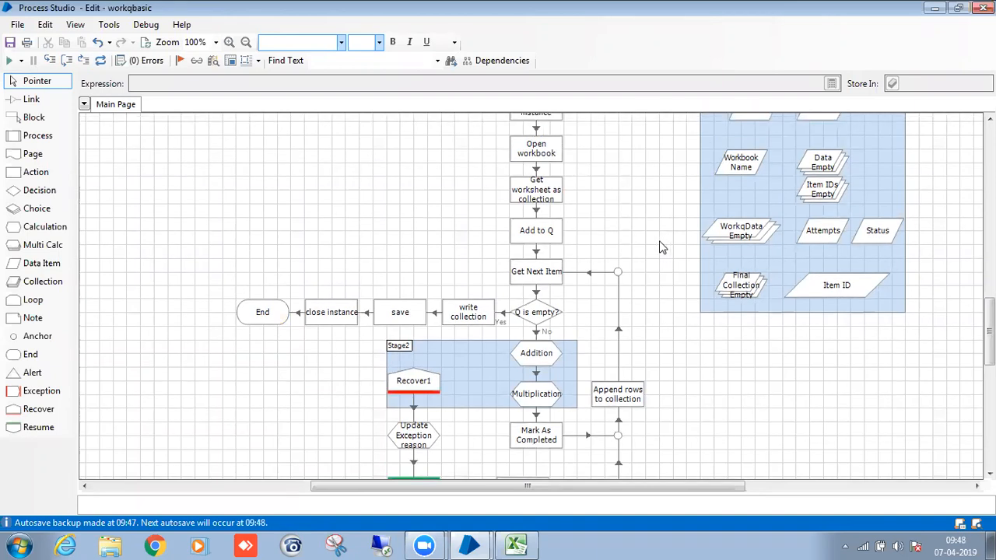
{"action": "scroll", "coordinate": [661, 246], "scroll_direction": "down", "scroll_amount": 4}
{"action": "scroll", "coordinate": [669, 242], "scroll_direction": "up", "scroll_amount": 1}
{"action": "scroll", "coordinate": [677, 236], "scroll_direction": "up", "scroll_amount": 3}
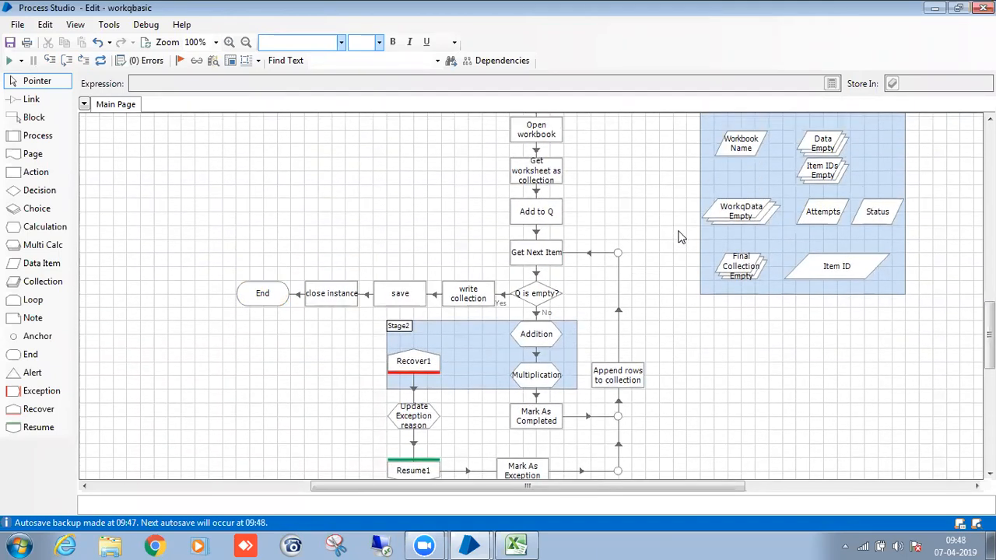
{"action": "scroll", "coordinate": [693, 226], "scroll_direction": "up", "scroll_amount": 1}
{"action": "scroll", "coordinate": [696, 224], "scroll_direction": "up", "scroll_amount": 8}
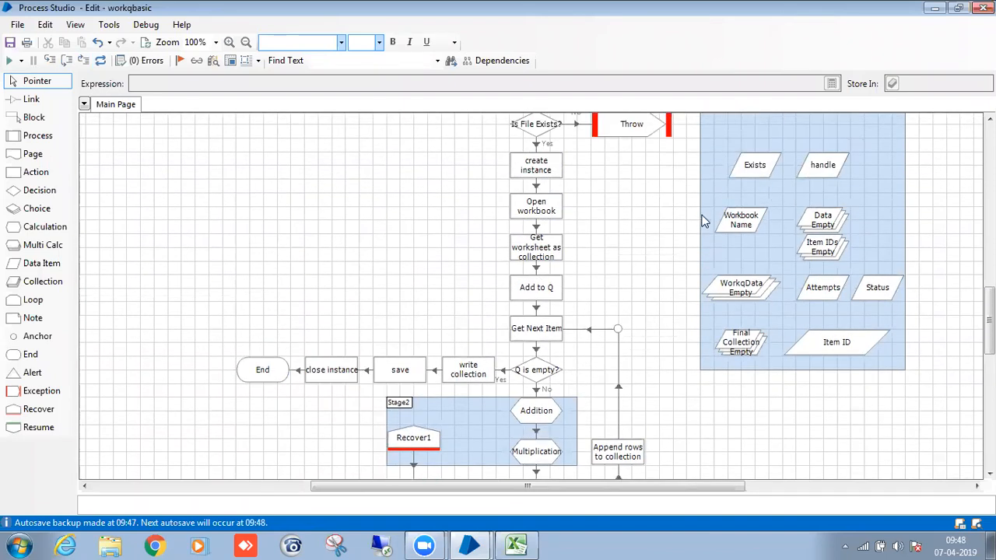
{"action": "scroll", "coordinate": [683, 210], "scroll_direction": "down", "scroll_amount": 10}
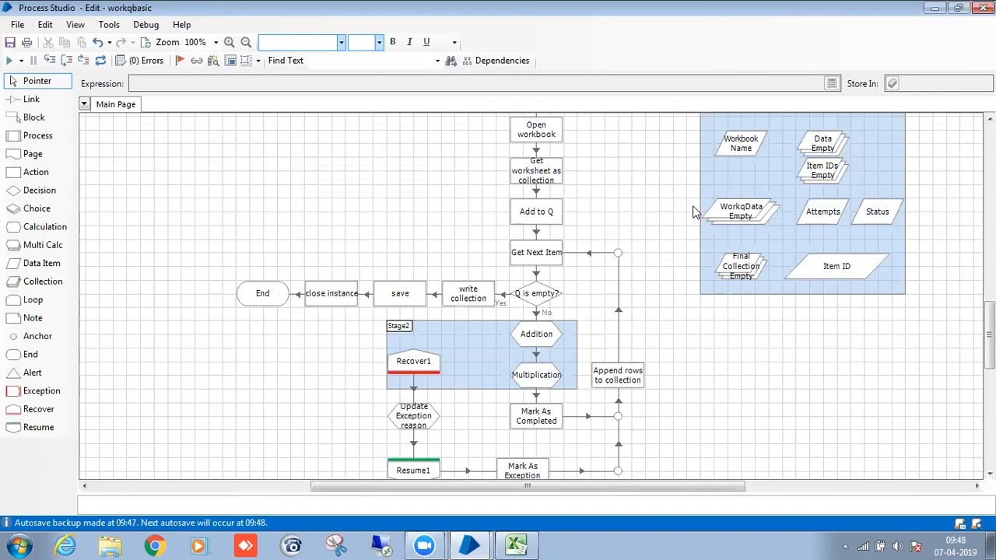
{"action": "scroll", "coordinate": [695, 211], "scroll_direction": "down", "scroll_amount": 7}
{"action": "scroll", "coordinate": [707, 209], "scroll_direction": "up", "scroll_amount": 3}
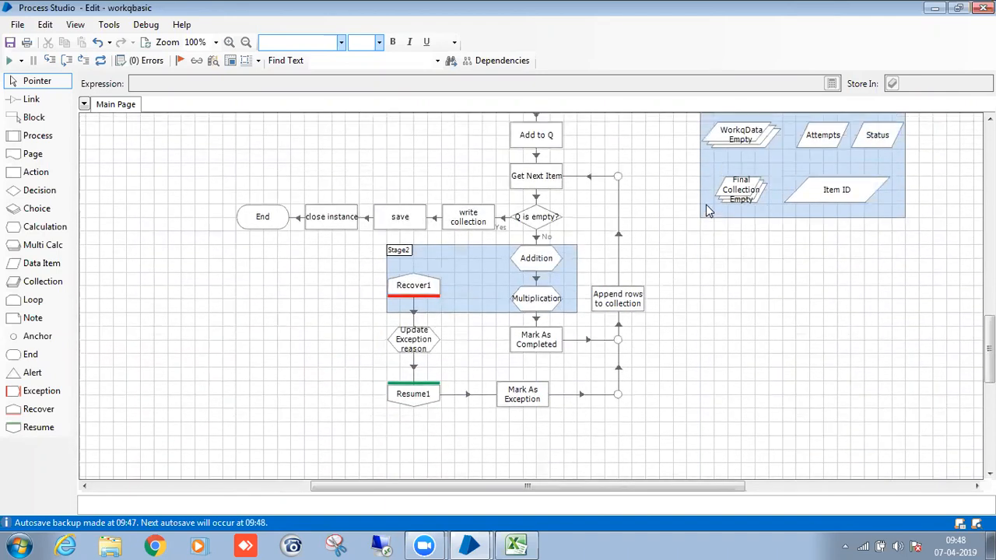
{"action": "scroll", "coordinate": [705, 205], "scroll_direction": "up", "scroll_amount": 15}
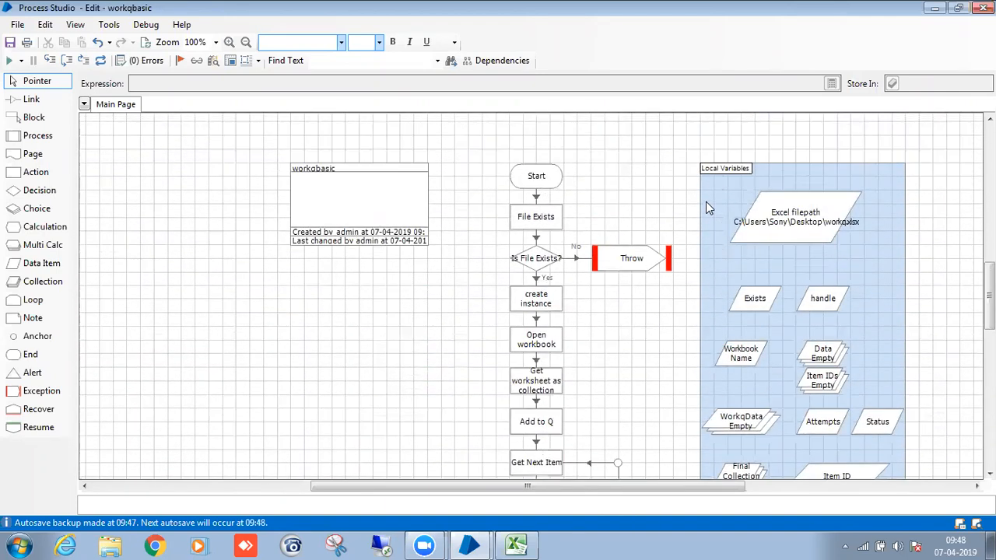
{"action": "scroll", "coordinate": [705, 201], "scroll_direction": "down", "scroll_amount": 14}
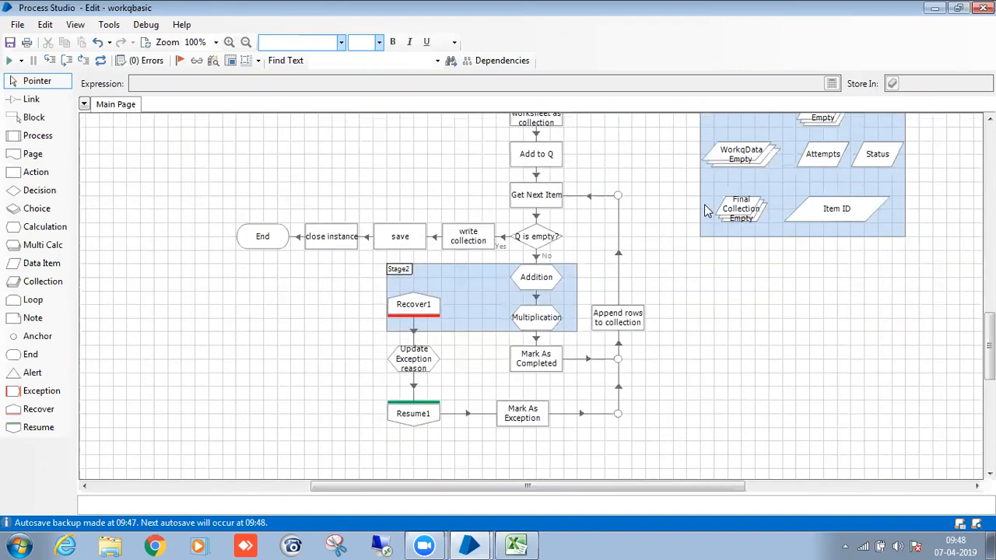
{"action": "scroll", "coordinate": [704, 203], "scroll_direction": "up", "scroll_amount": 9}
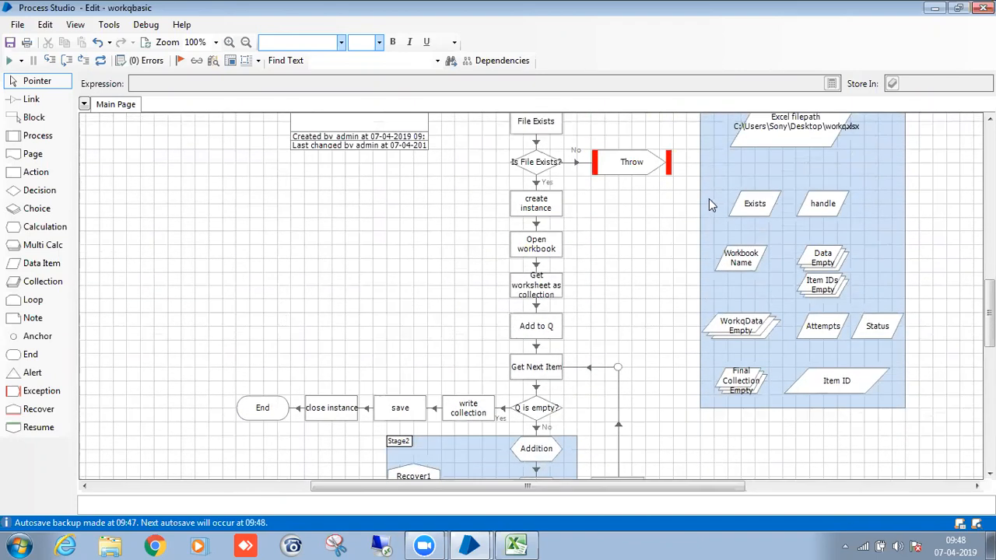